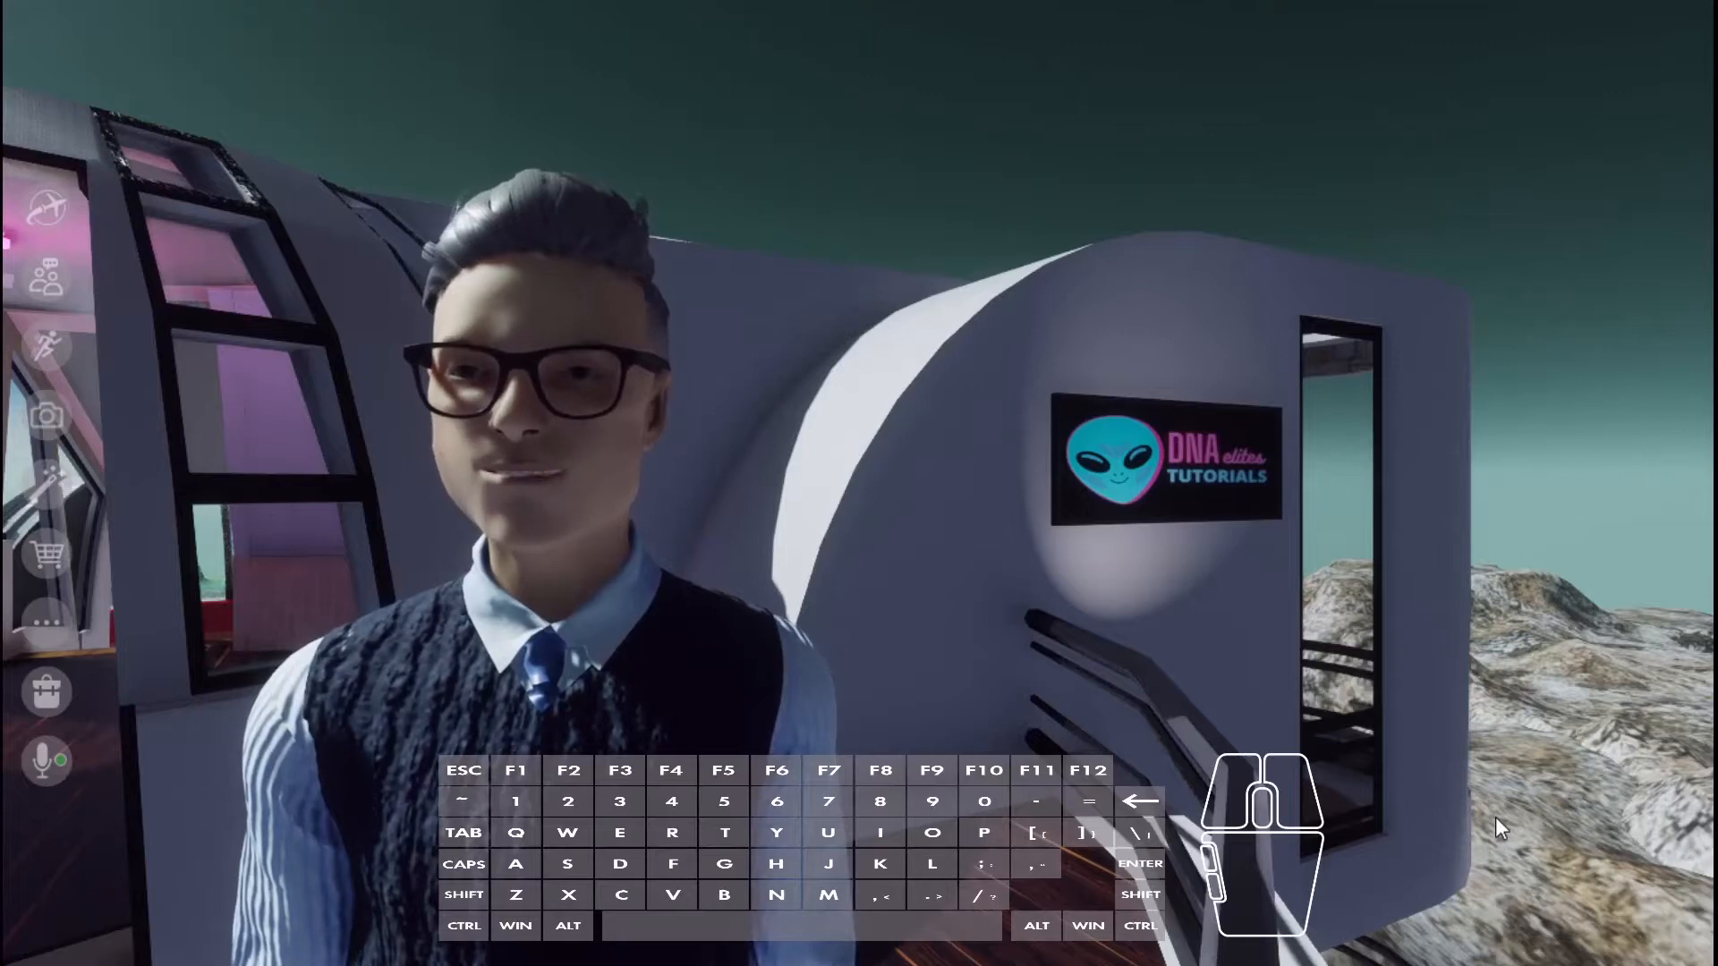
{"action": "right_click_drag", "start_coordinate": [1113, 662], "coordinate": [1146, 717]}
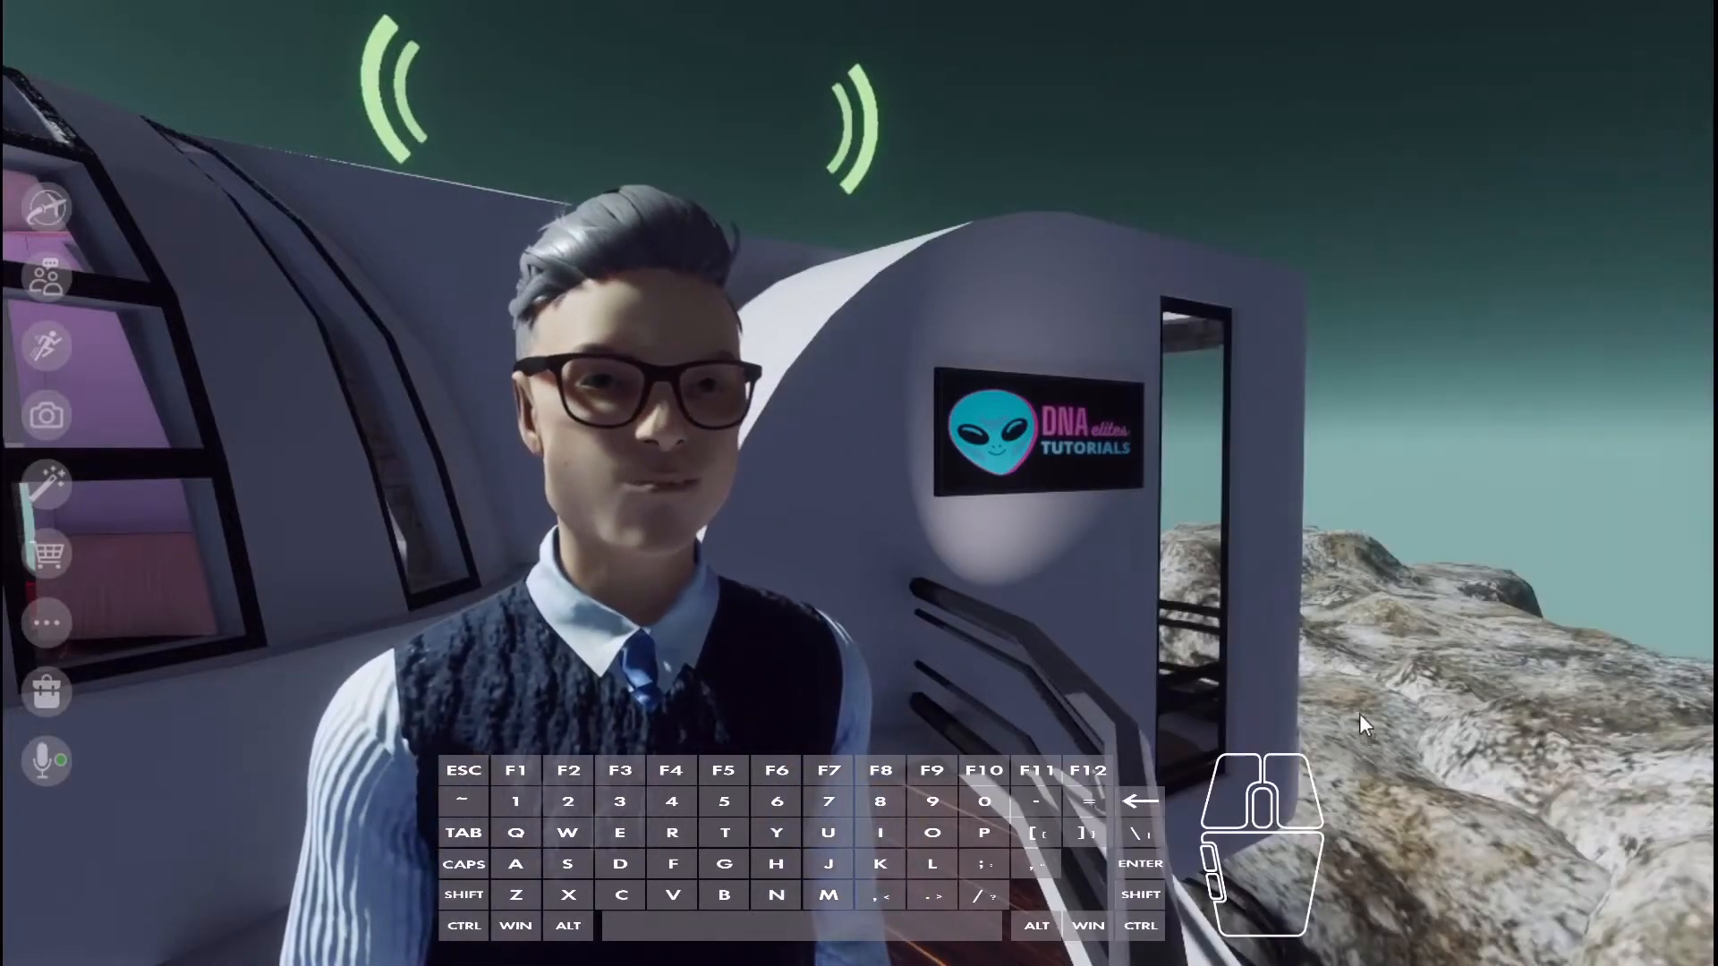
{"action": "right_click_drag", "start_coordinate": [1361, 715], "coordinate": [1358, 752]}
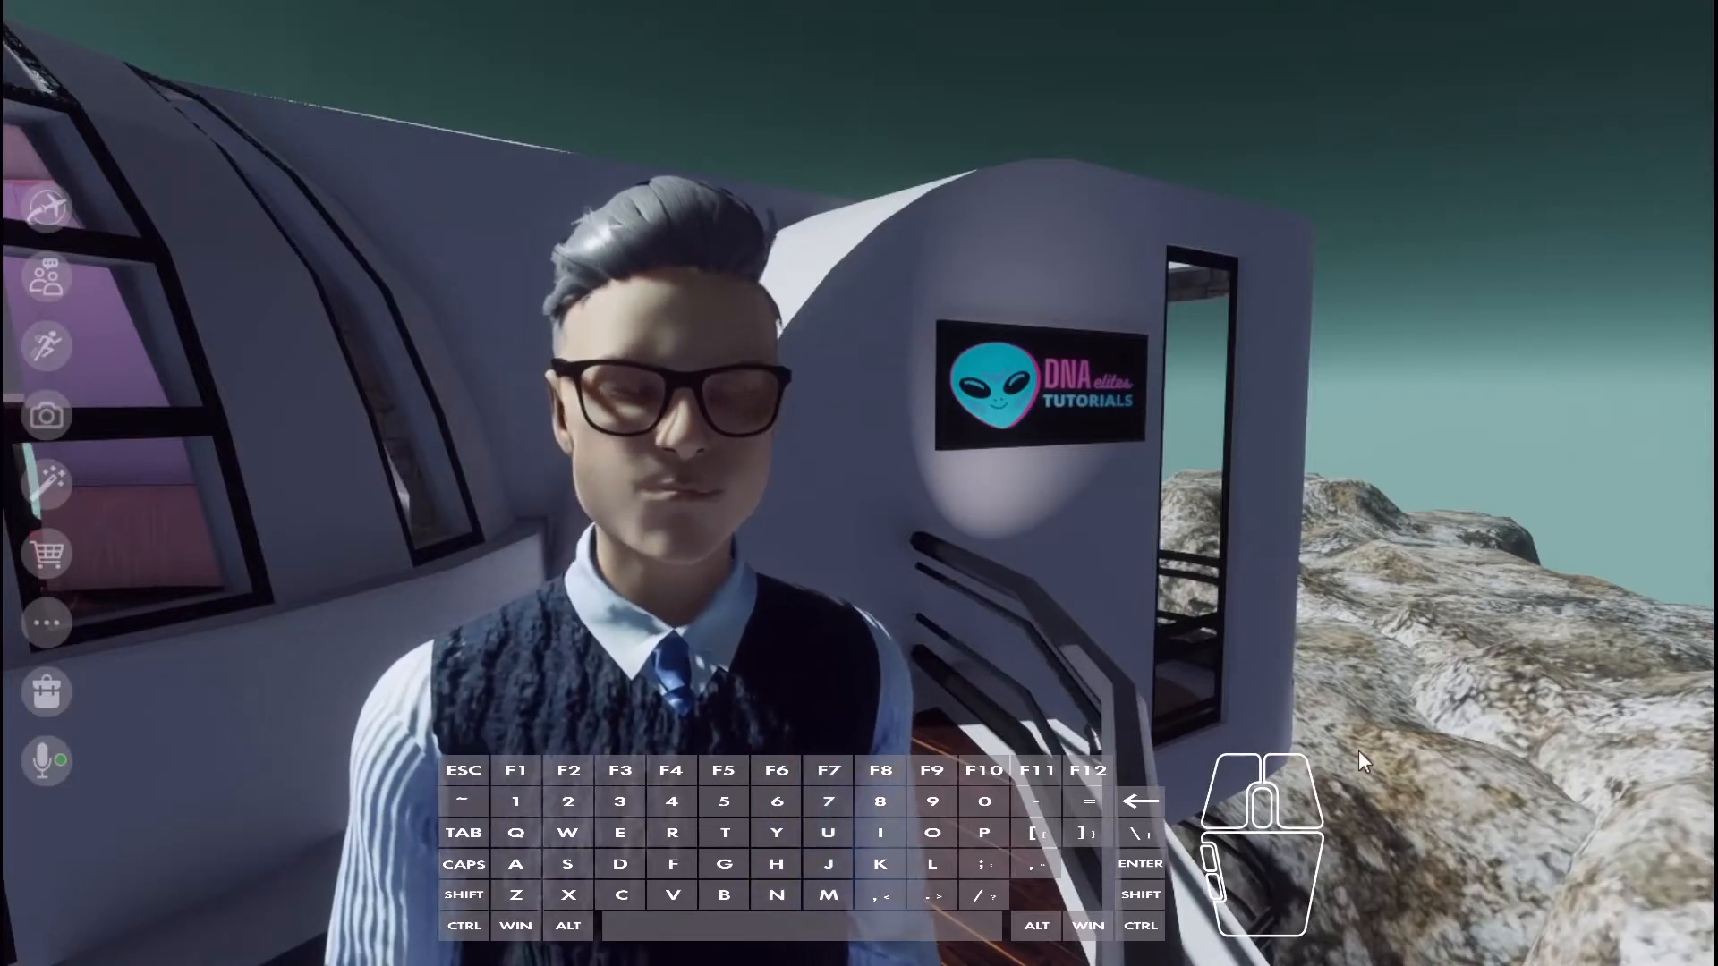
{"action": "right_click_drag", "start_coordinate": [1358, 750], "coordinate": [1373, 699]}
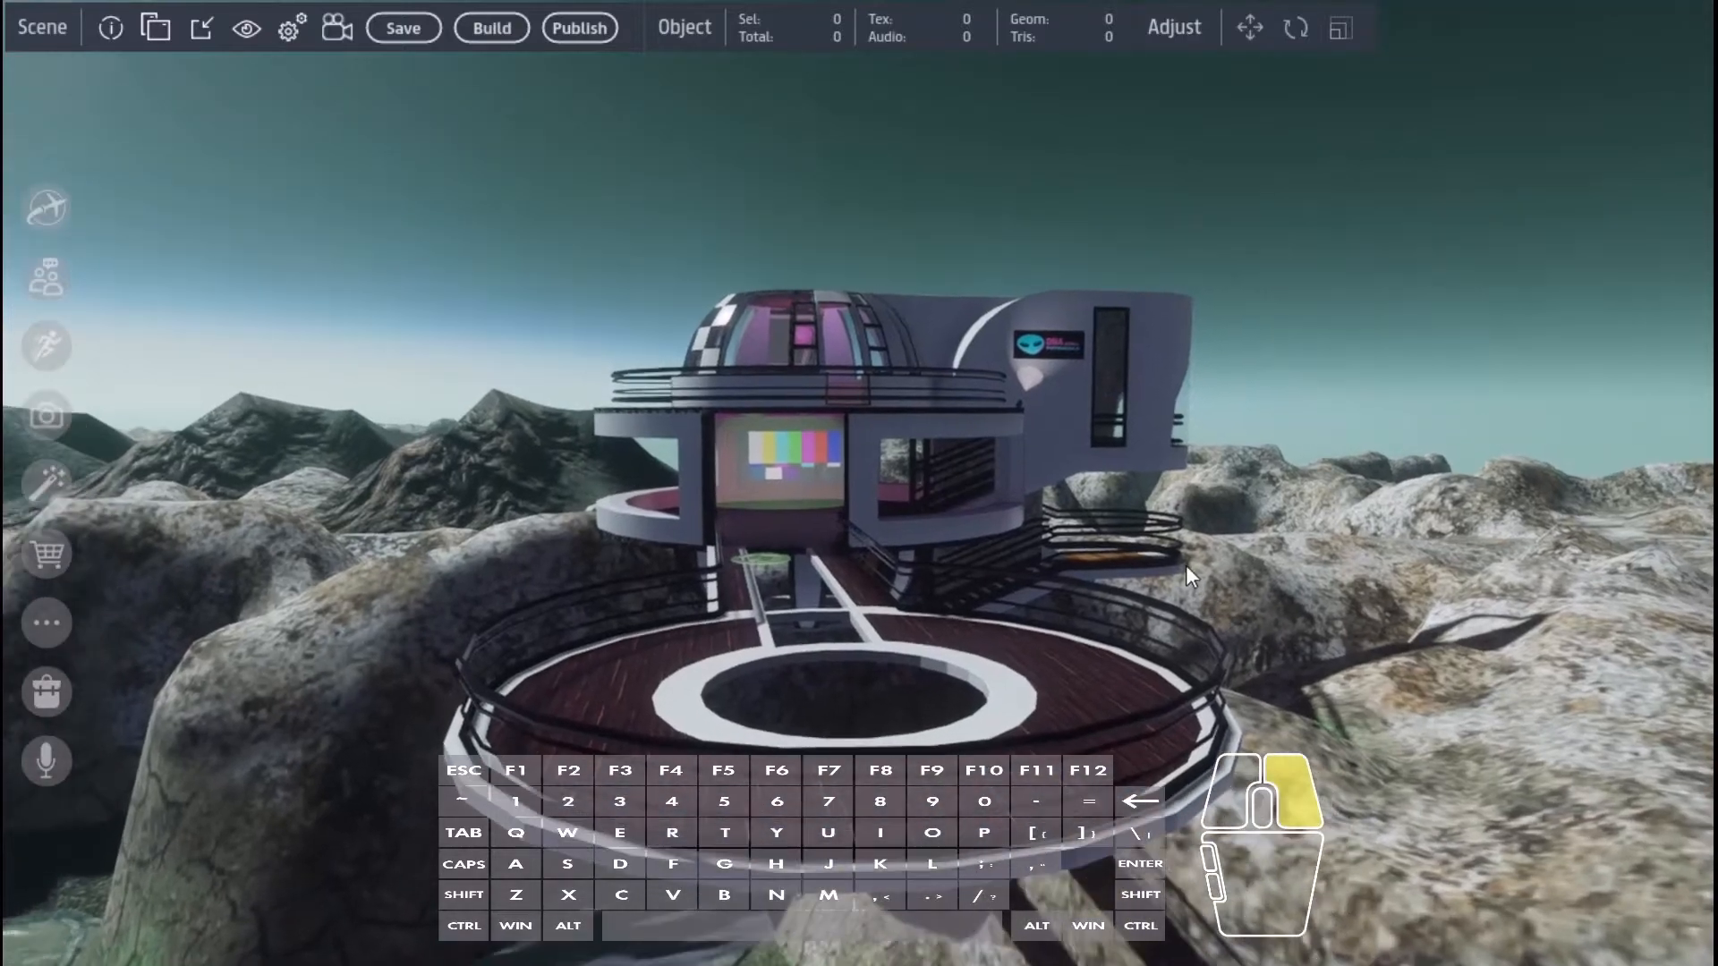
{"action": "right_click_drag", "start_coordinate": [1184, 566], "coordinate": [1226, 599]}
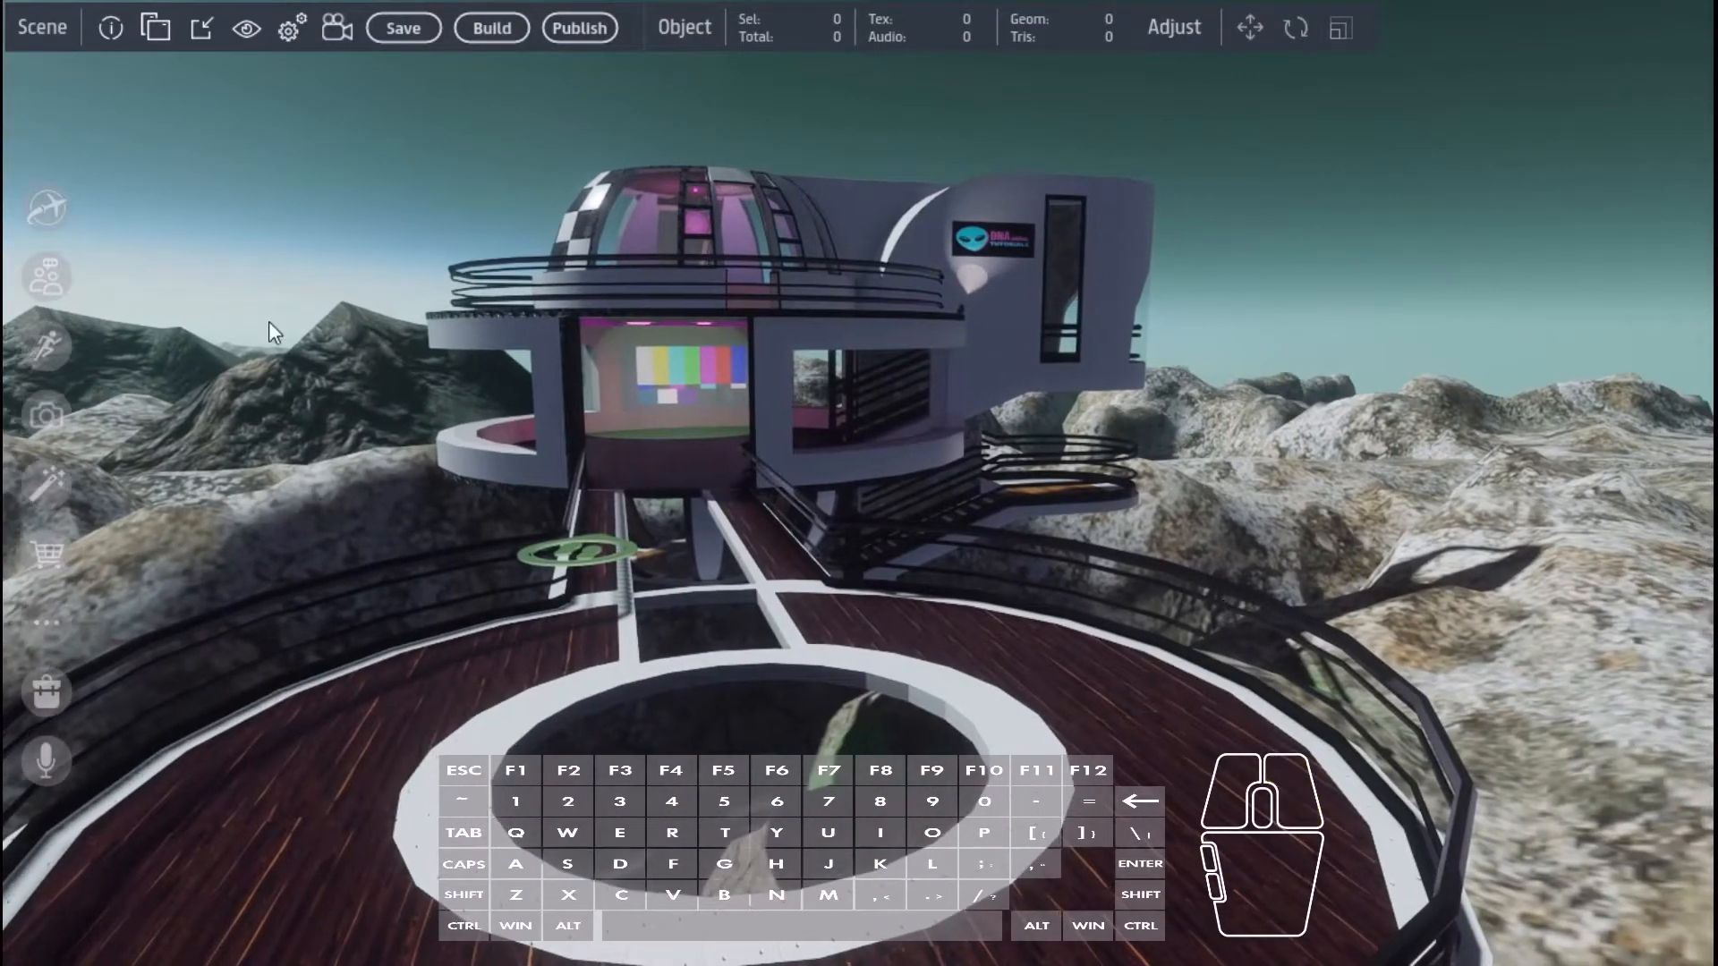
- Open the inventory with items from all sources listed and move its window clear of the deck
{"action": "left_click", "coordinate": [156, 29]}
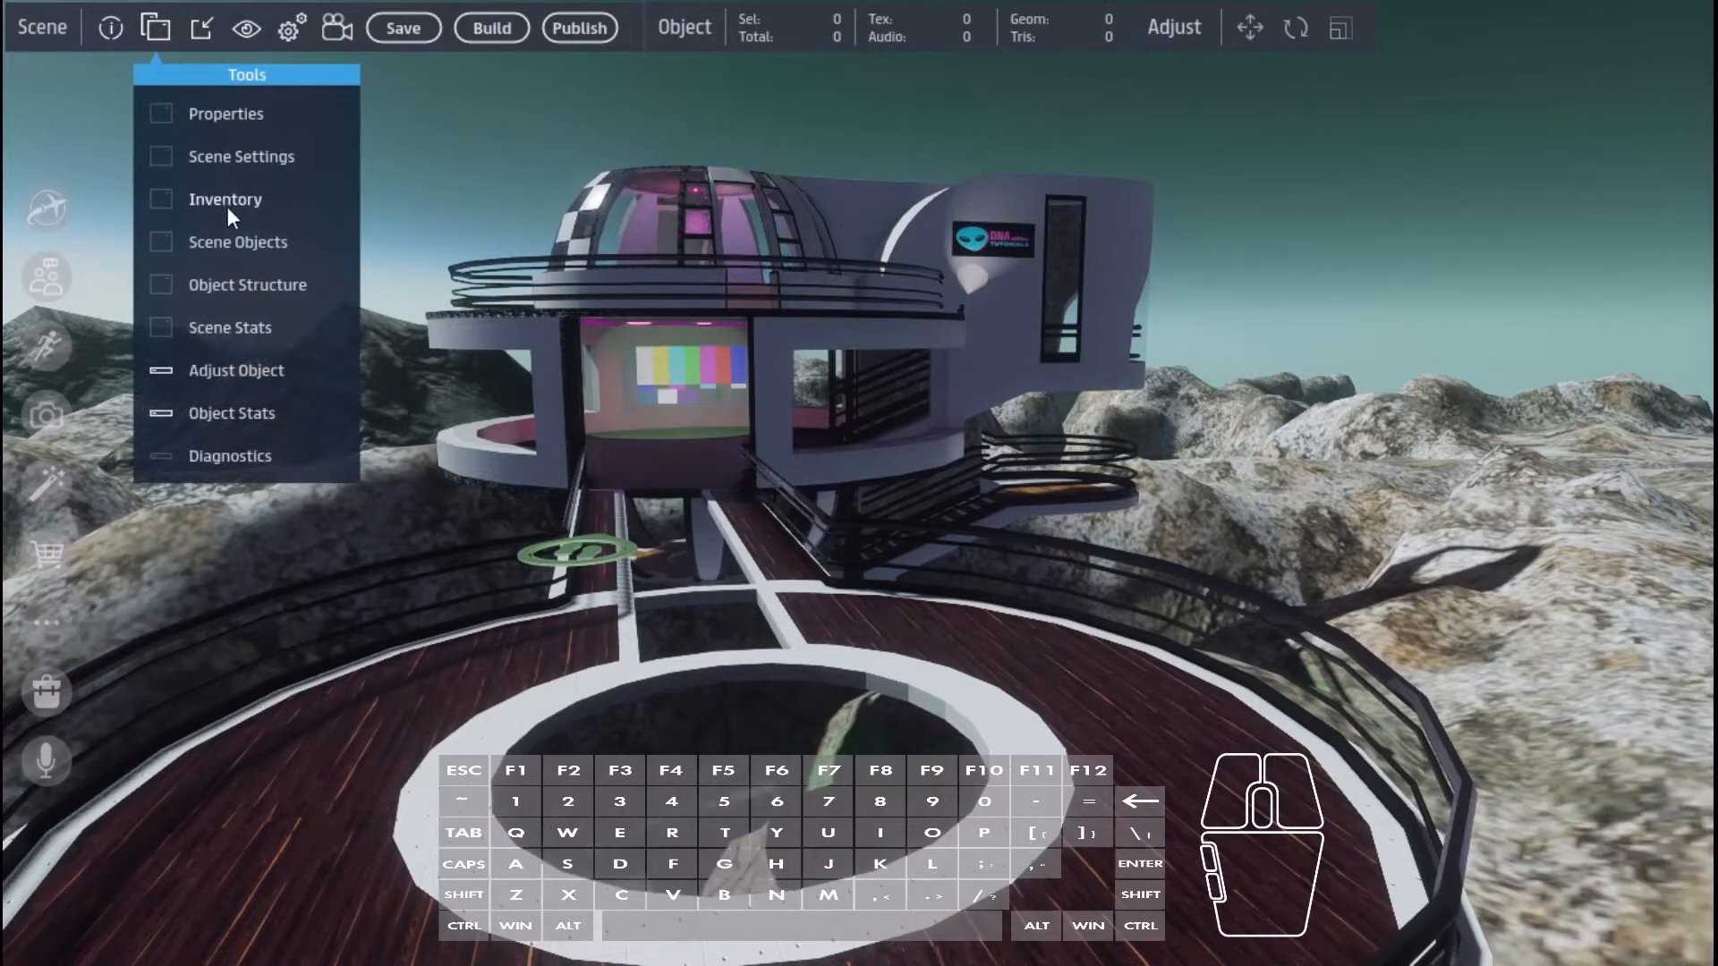
{"action": "left_click", "coordinate": [227, 205]}
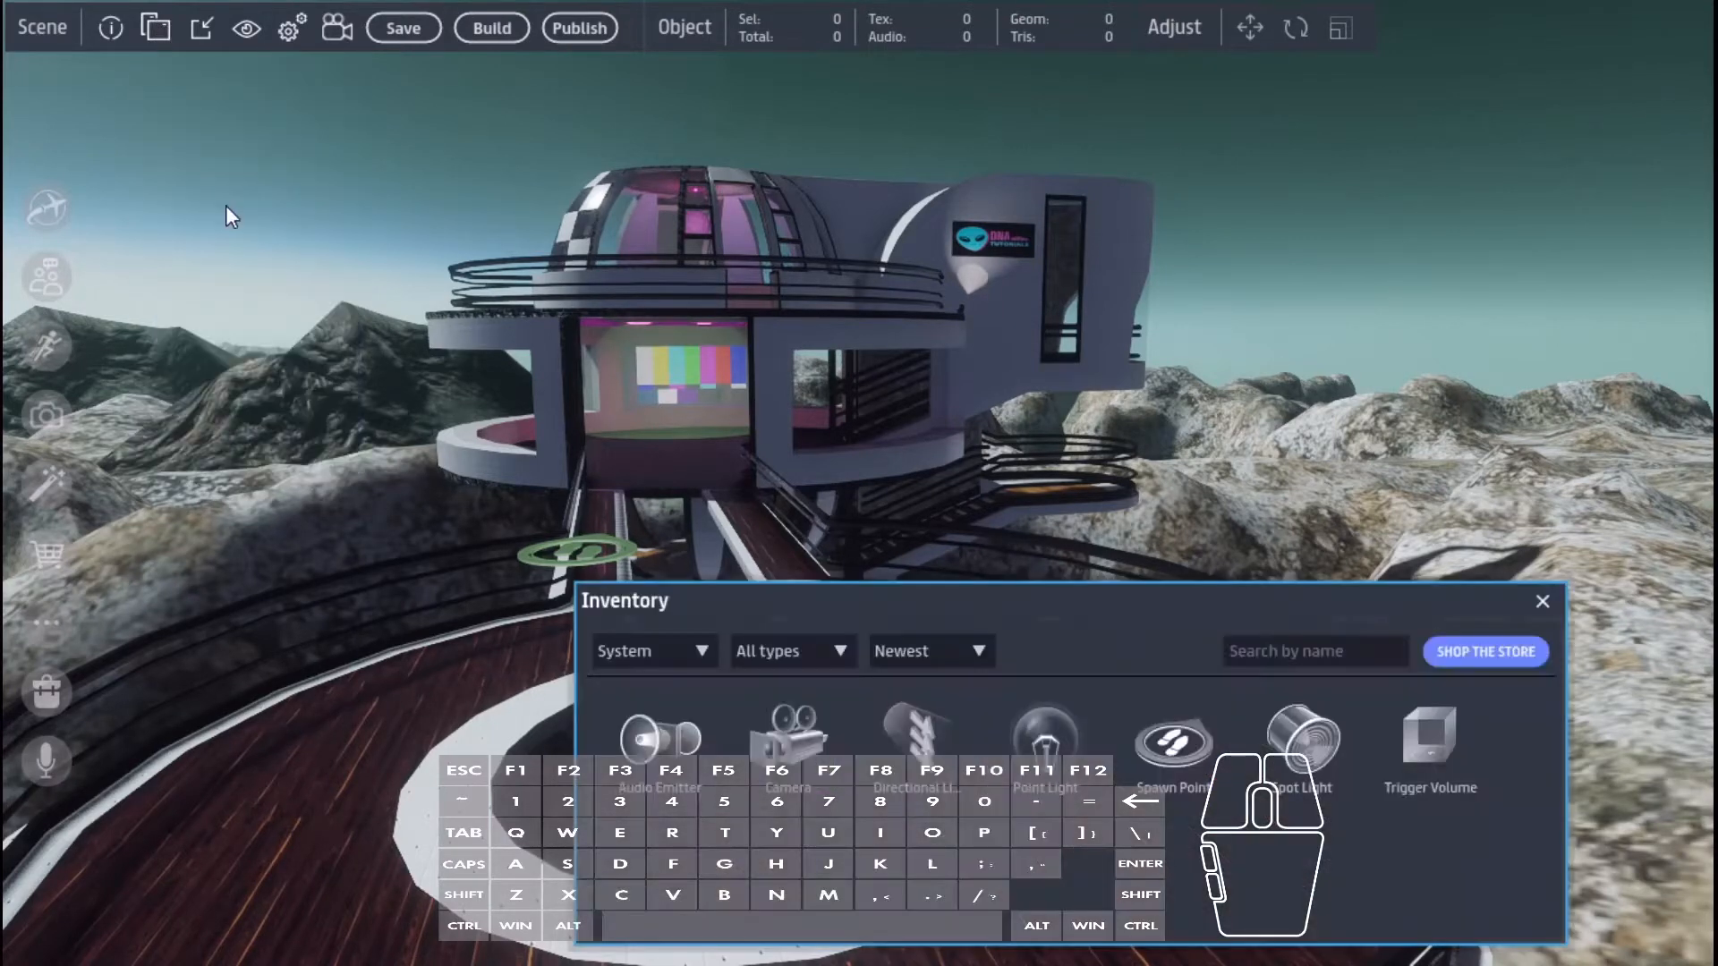
{"action": "left_click", "coordinate": [692, 653]}
{"action": "left_click", "coordinate": [657, 679]}
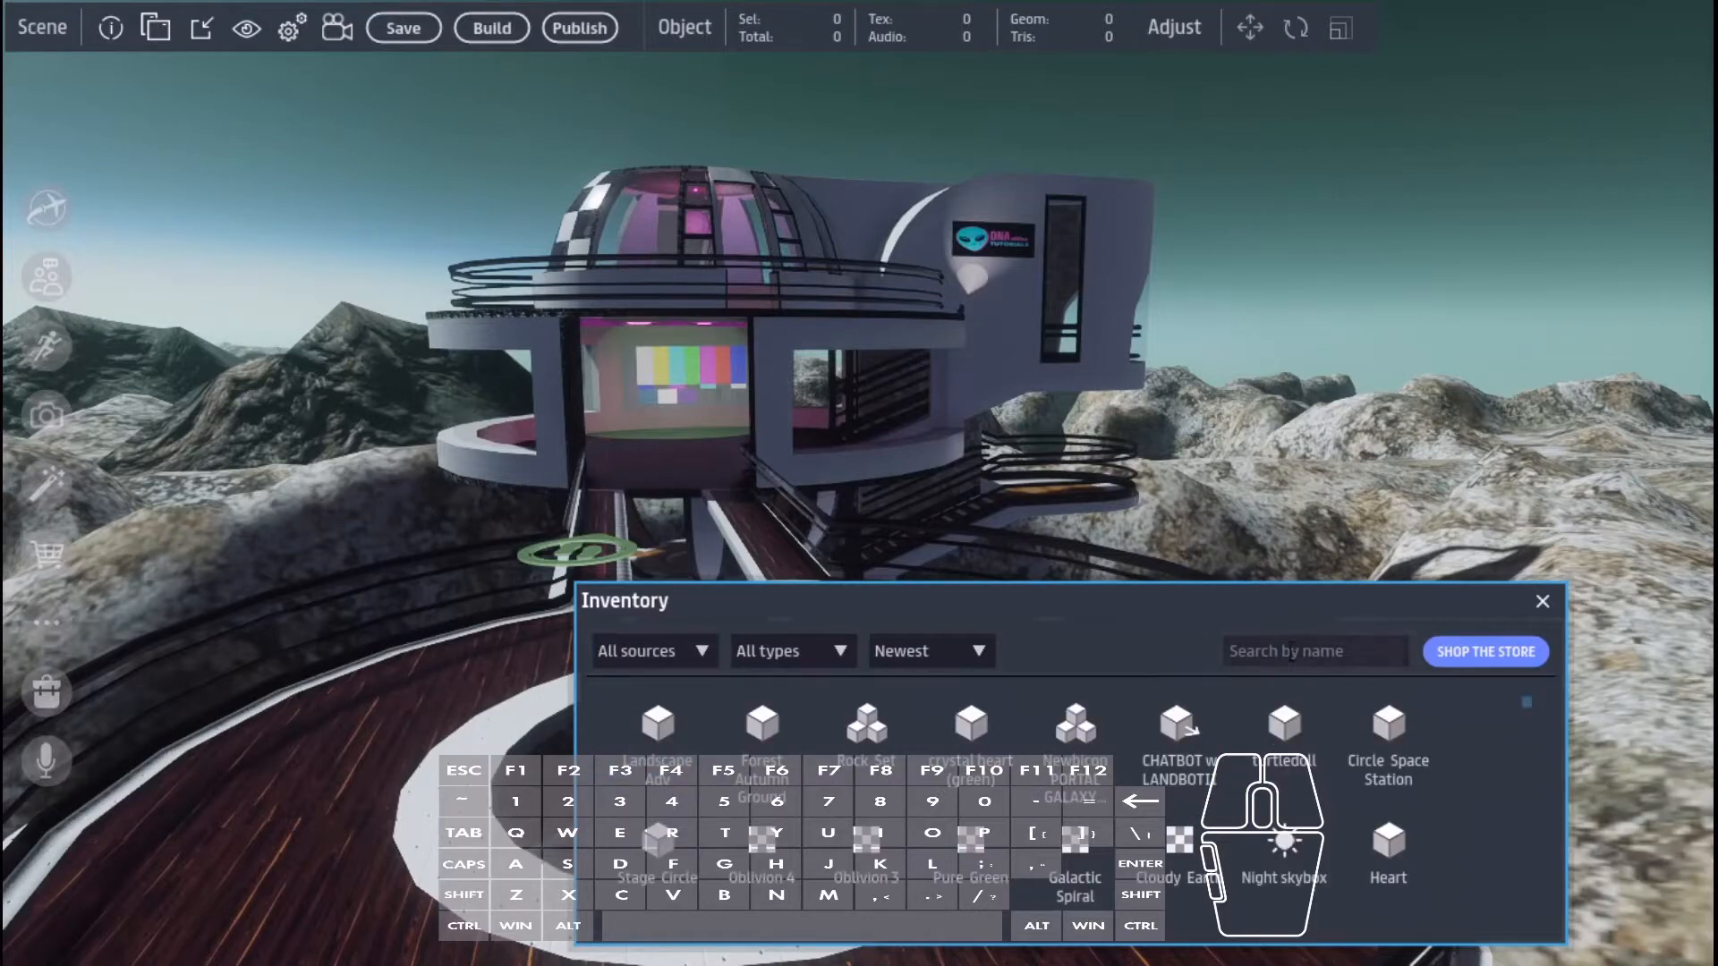
{"action": "left_click_drag", "start_coordinate": [1294, 583], "coordinate": [1428, 152]}
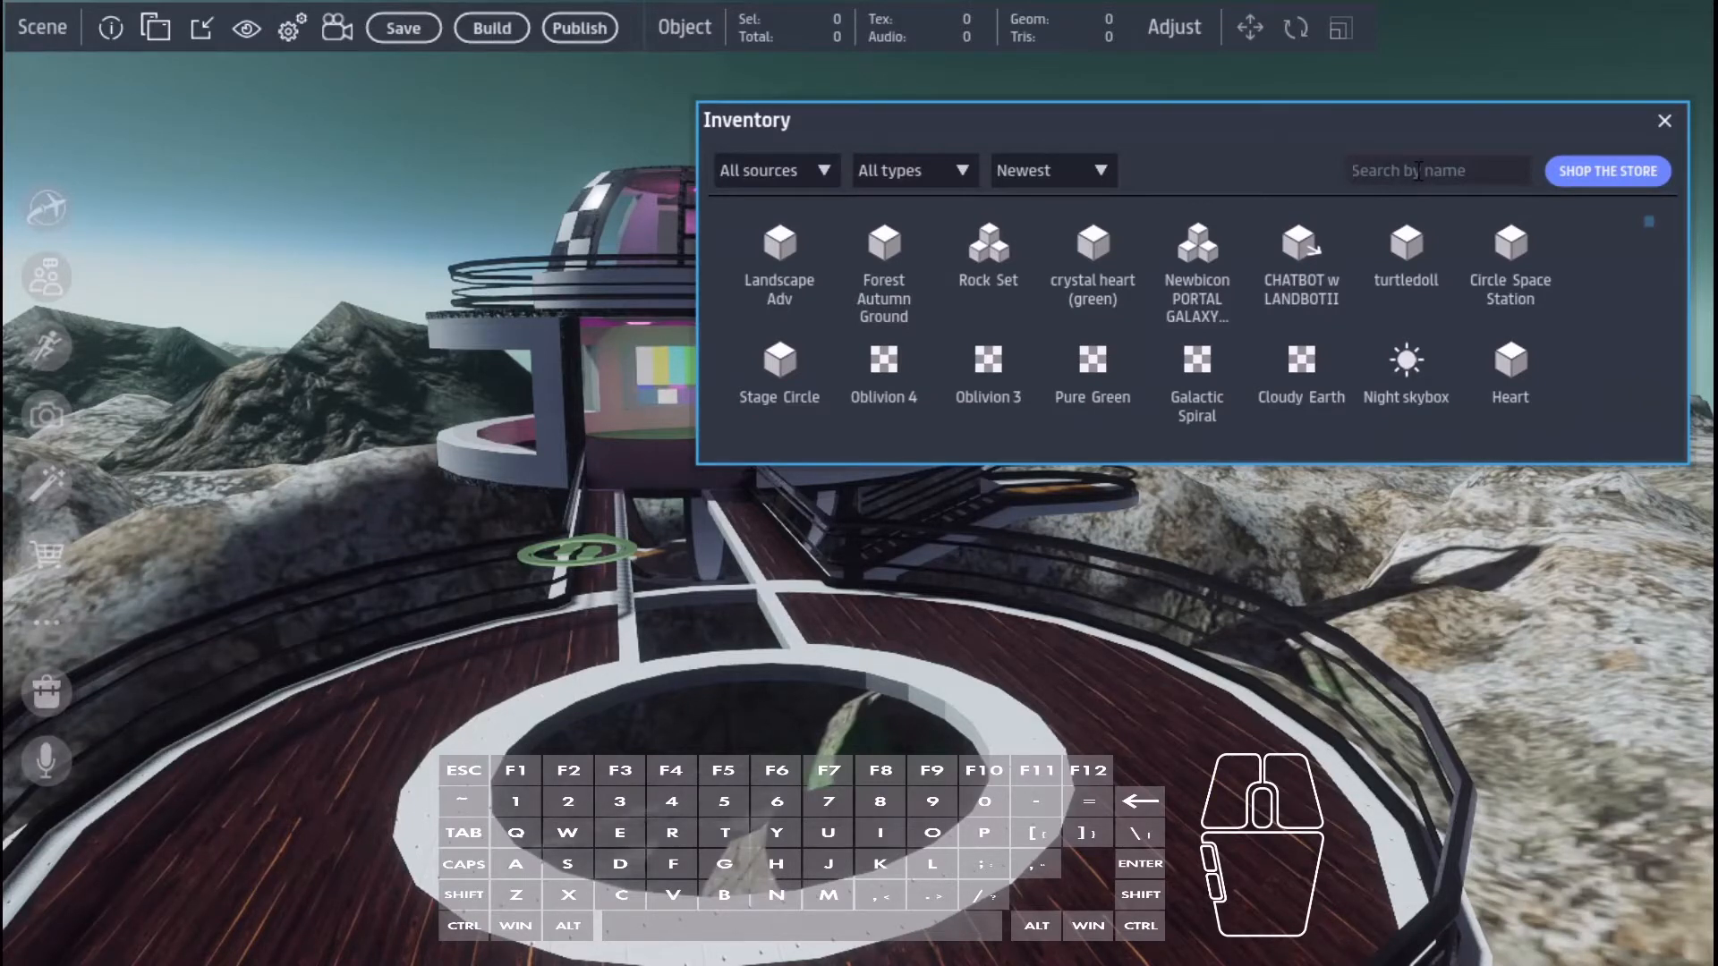
- Search the inventory for "360" and place the first 360 DOME MEDIA TO SELL on the deck, closing the inventory
{"action": "type", "text": "360"}
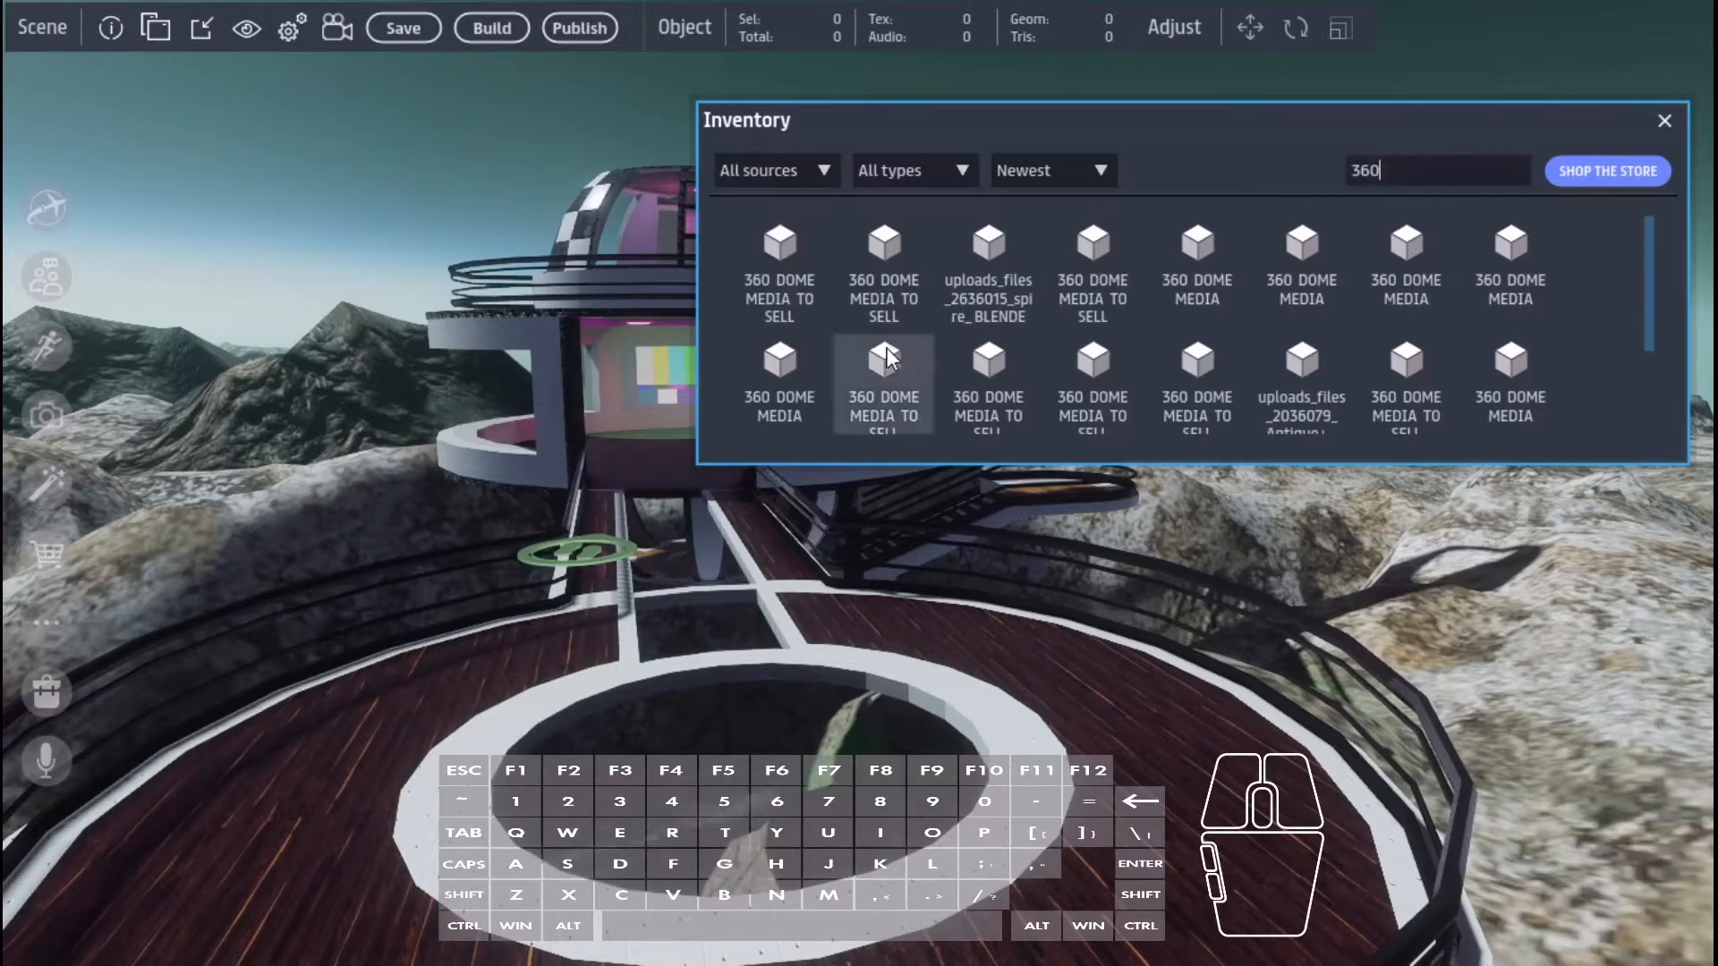
{"action": "left_click_drag", "start_coordinate": [780, 242], "coordinate": [1167, 789]}
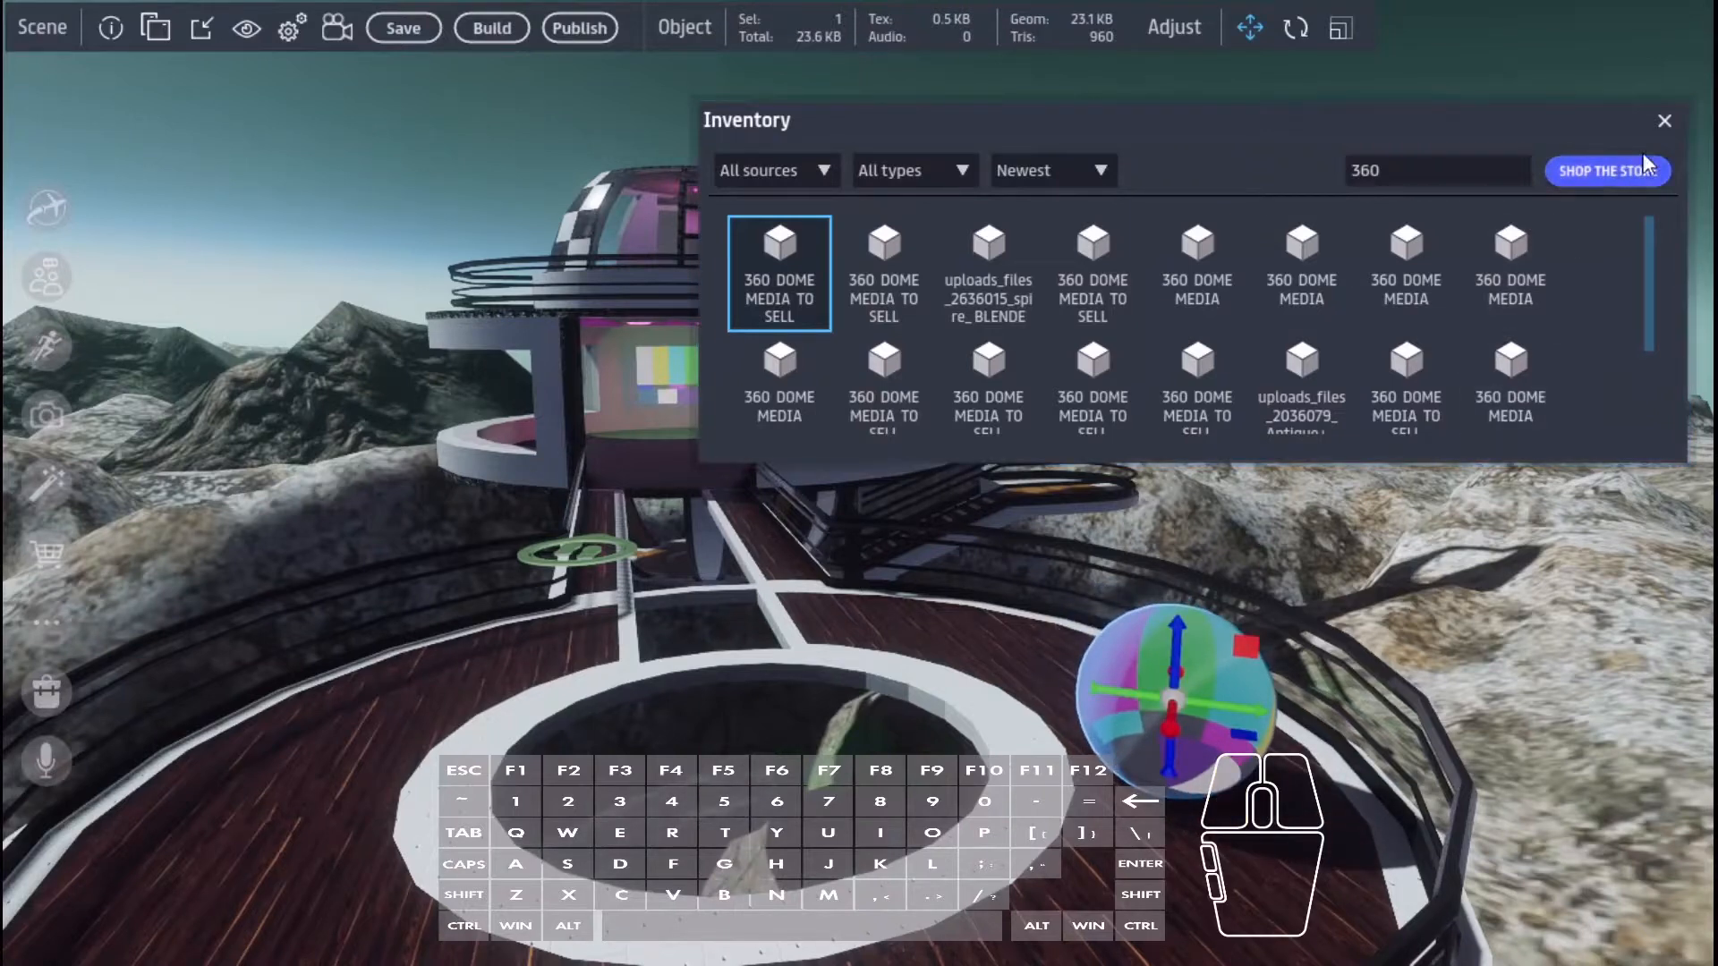
{"action": "left_click", "coordinate": [1664, 122]}
- Shift the dome sphere across the deck near the railing and raise it above the floor
{"action": "right_click_drag", "start_coordinate": [1514, 215], "coordinate": [1287, 604]}
{"action": "key", "text": "s"}
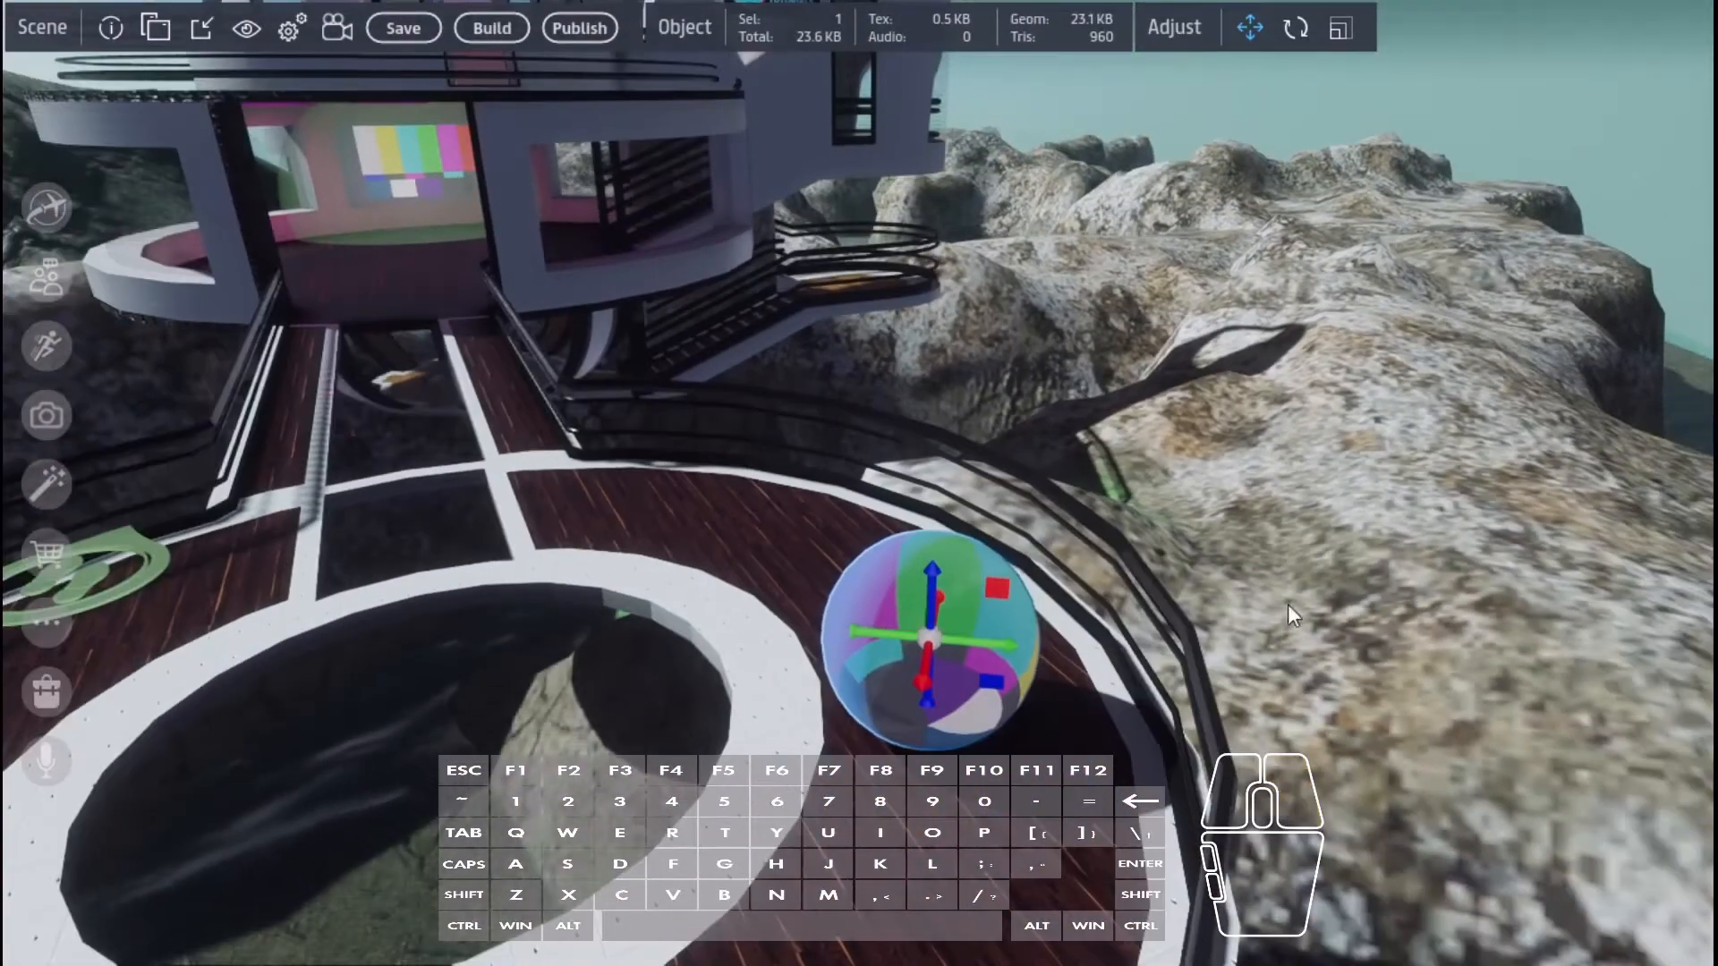
{"action": "left_click", "coordinate": [930, 612]}
{"action": "left_click_drag", "start_coordinate": [930, 612], "coordinate": [1020, 608]}
{"action": "right_click_drag", "start_coordinate": [952, 712], "coordinate": [1512, 668]}
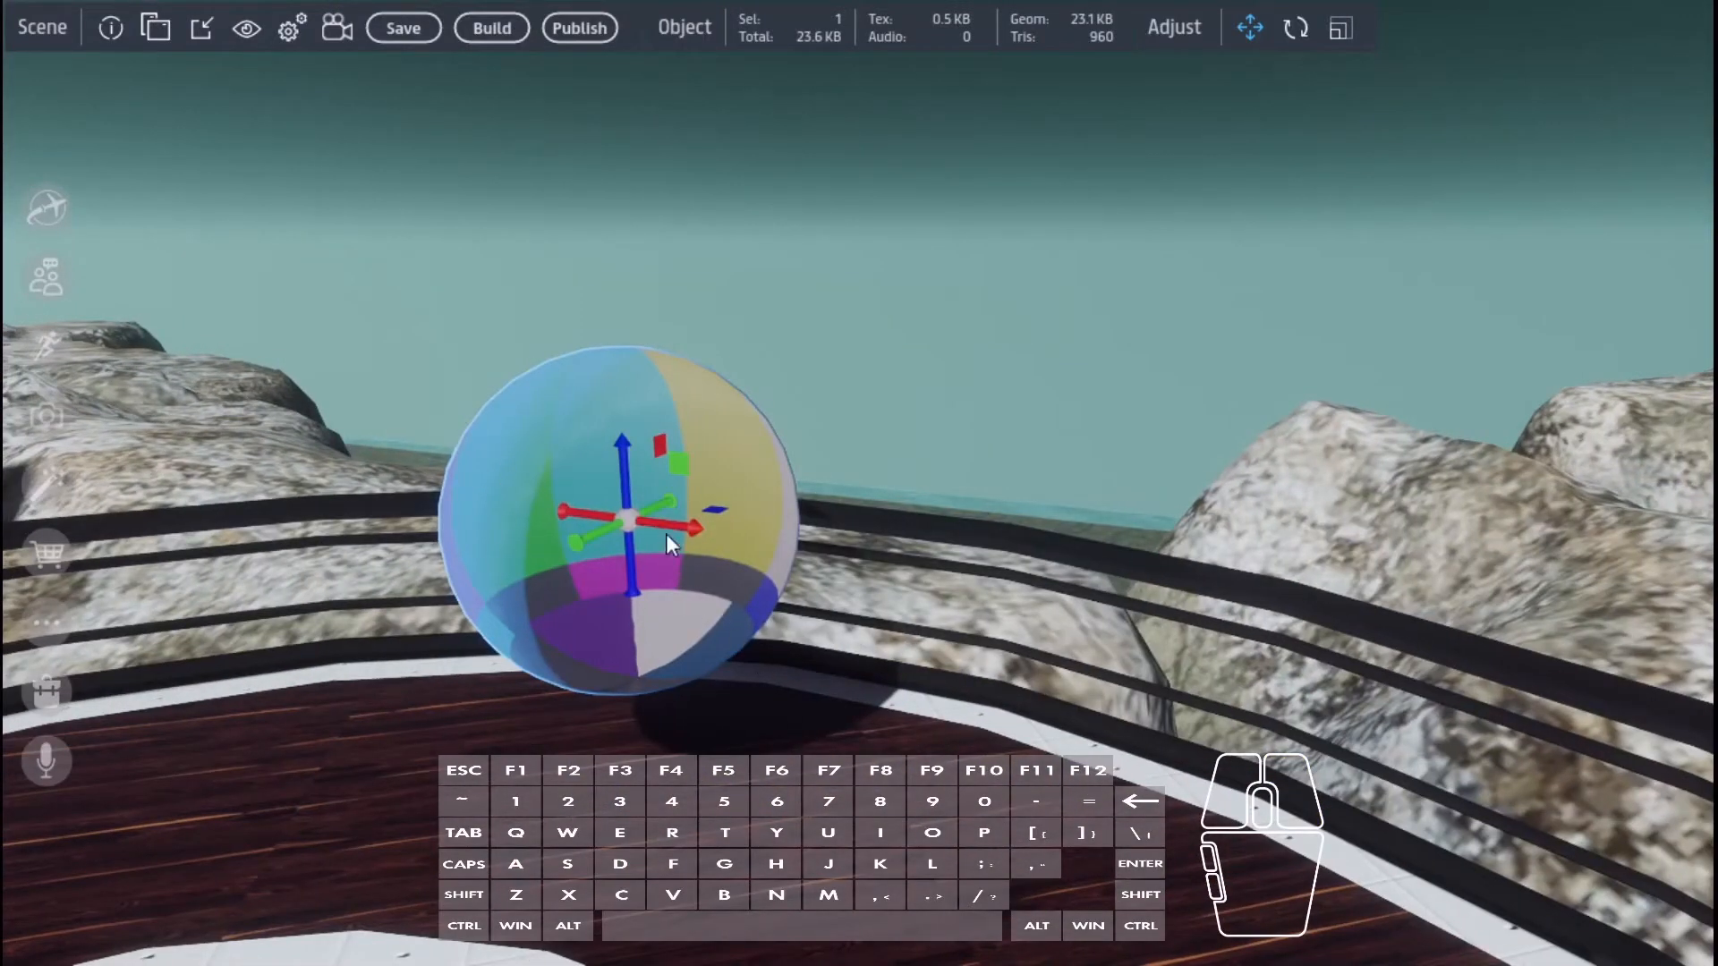
{"action": "left_click_drag", "start_coordinate": [625, 486], "coordinate": [617, 417]}
{"action": "right_click_drag", "start_coordinate": [932, 550], "coordinate": [678, 386]}
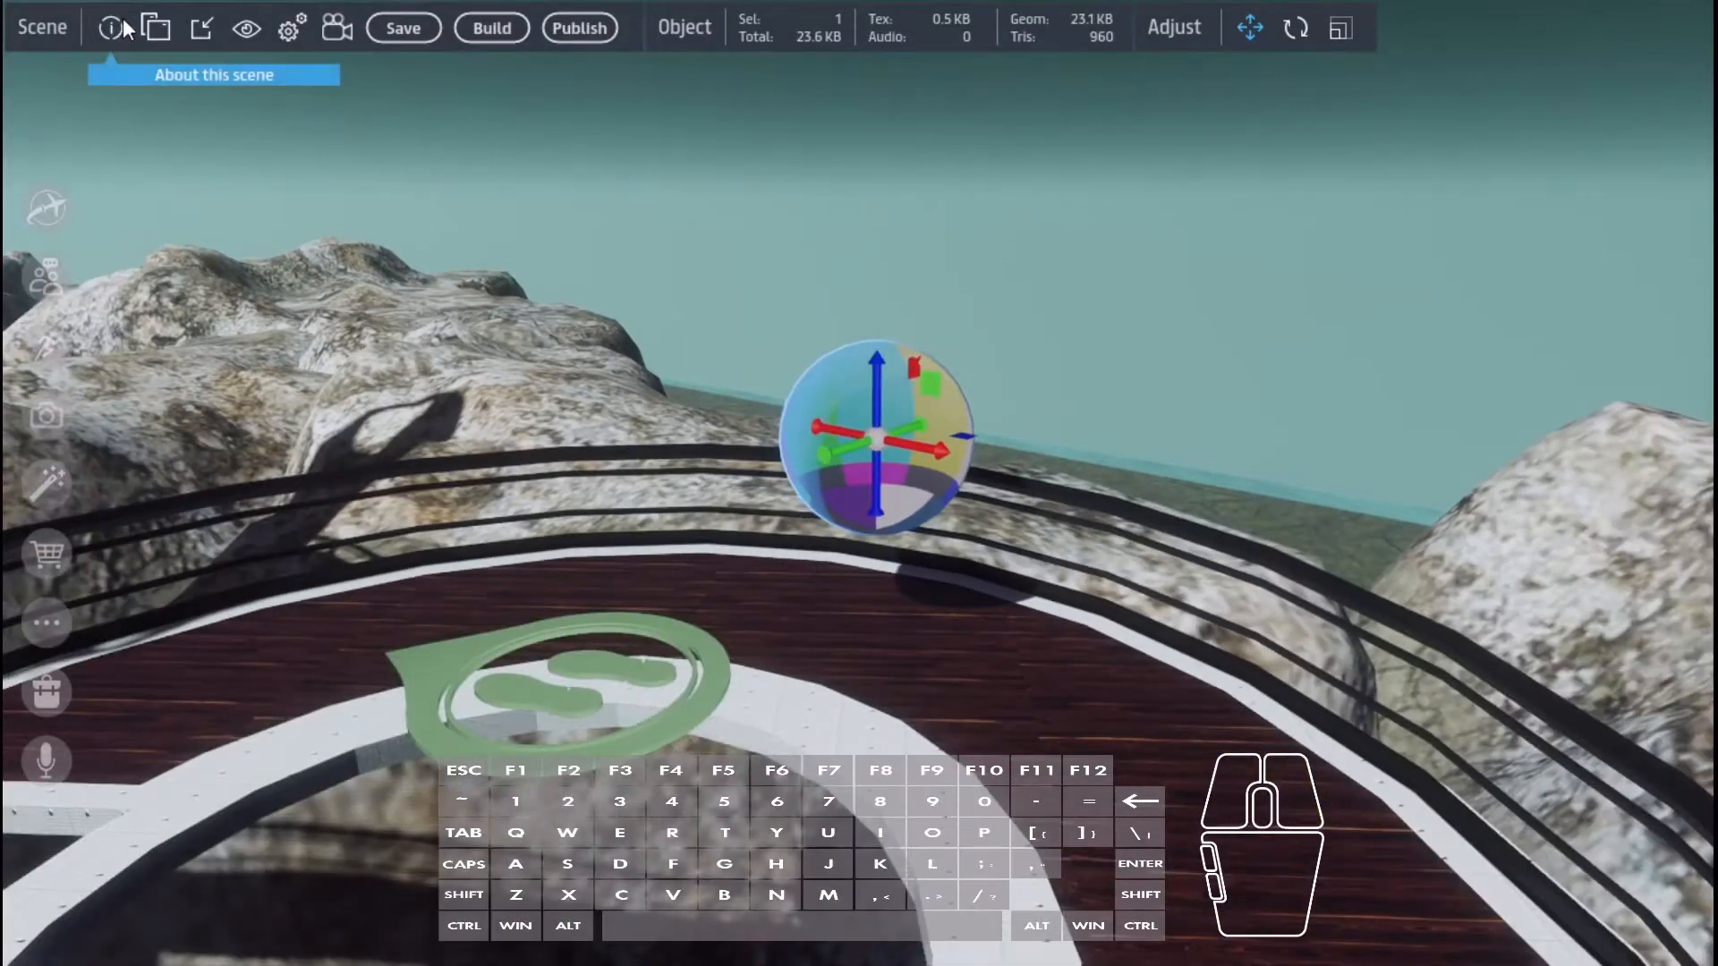
- Search the inventory for "disc" and place DISC 1 on the deck near the dome sphere
{"action": "left_click", "coordinate": [154, 34]}
{"action": "left_click", "coordinate": [213, 201]}
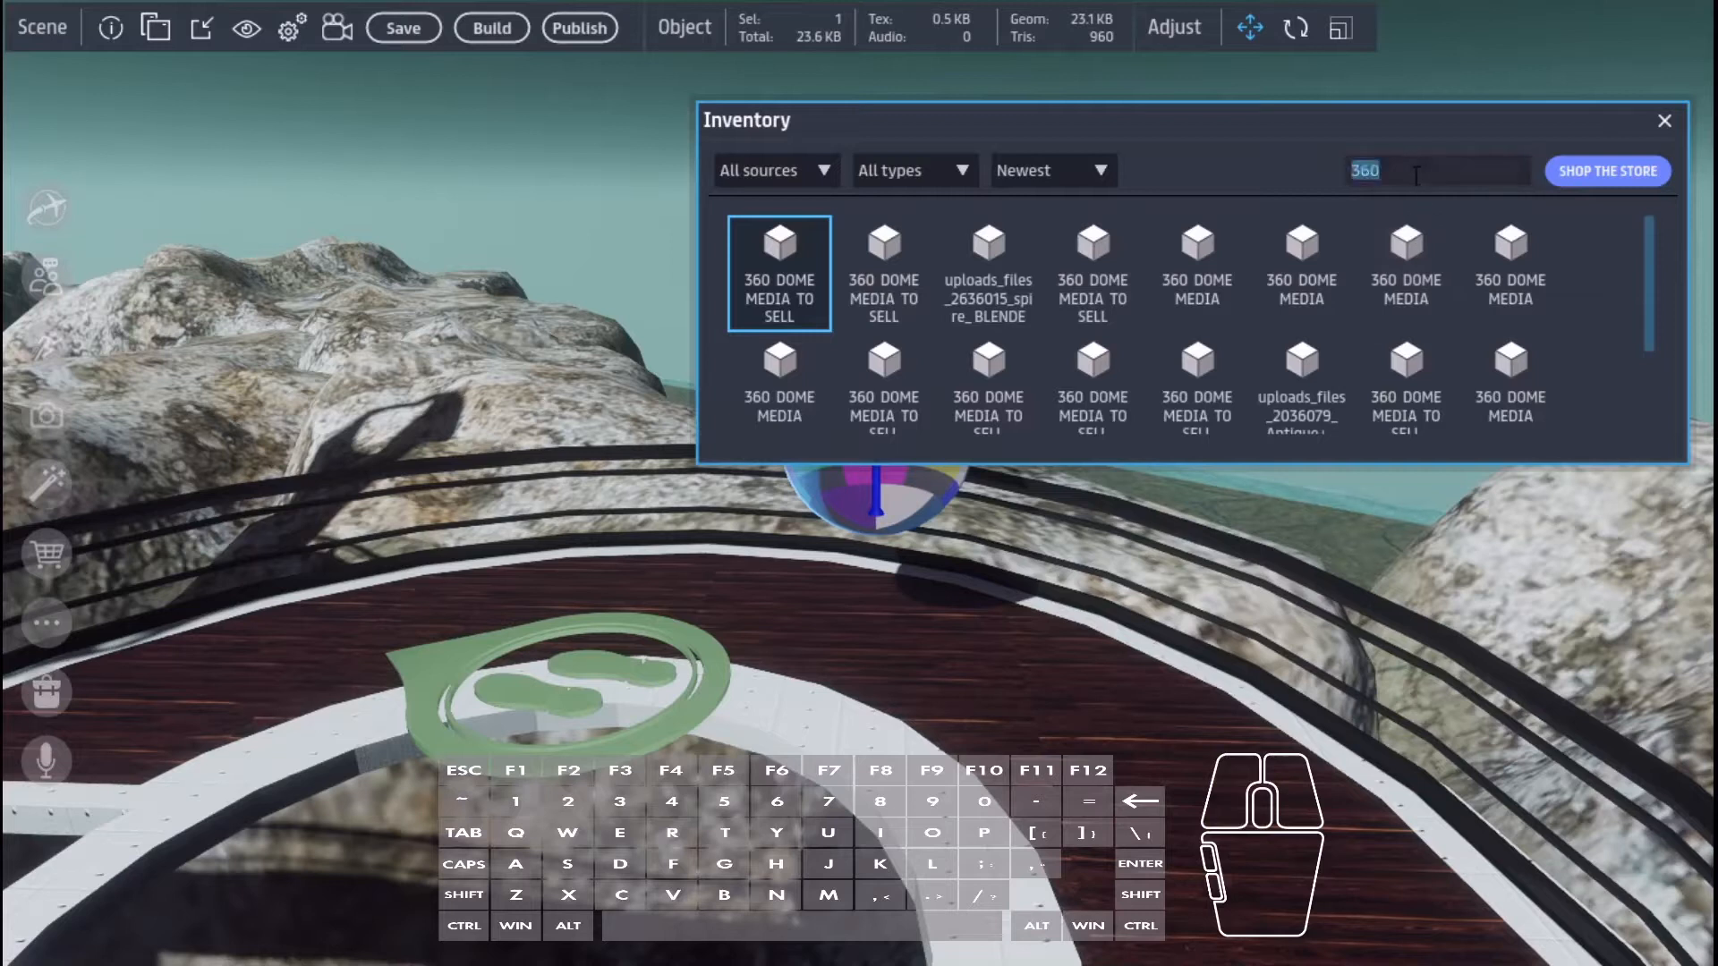
{"action": "left_click", "coordinate": [1415, 176]}
{"action": "type", "text": "disc"}
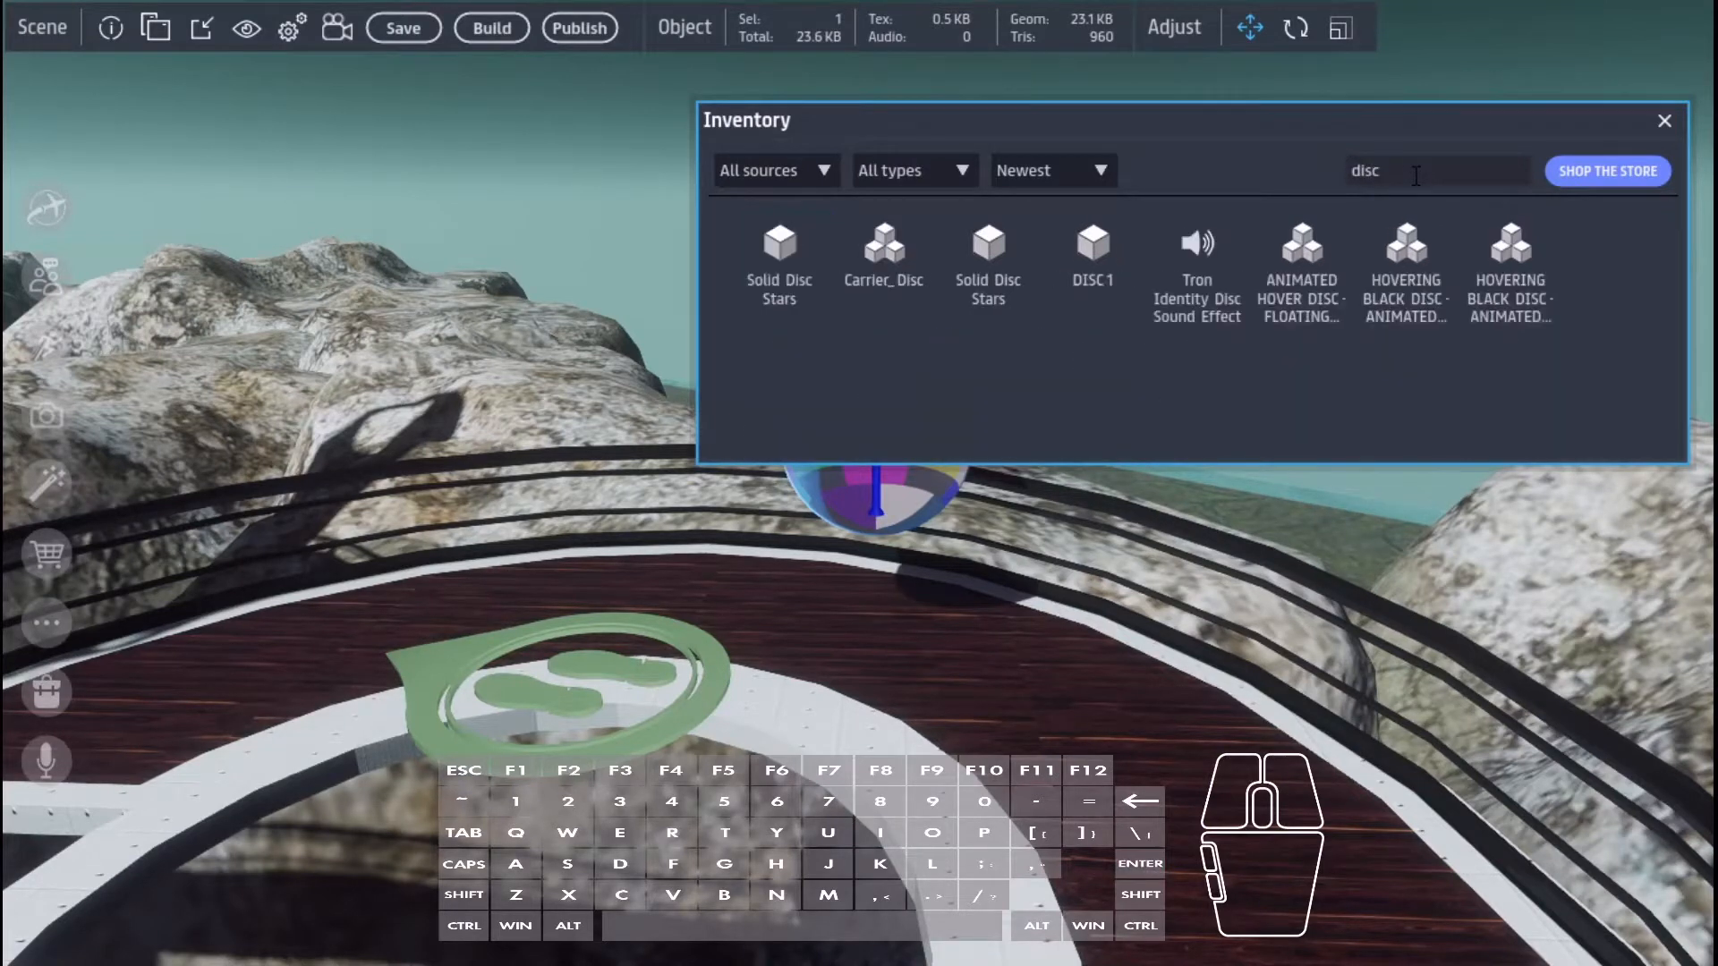
{"action": "left_click_drag", "start_coordinate": [1048, 129], "coordinate": [1360, 143]}
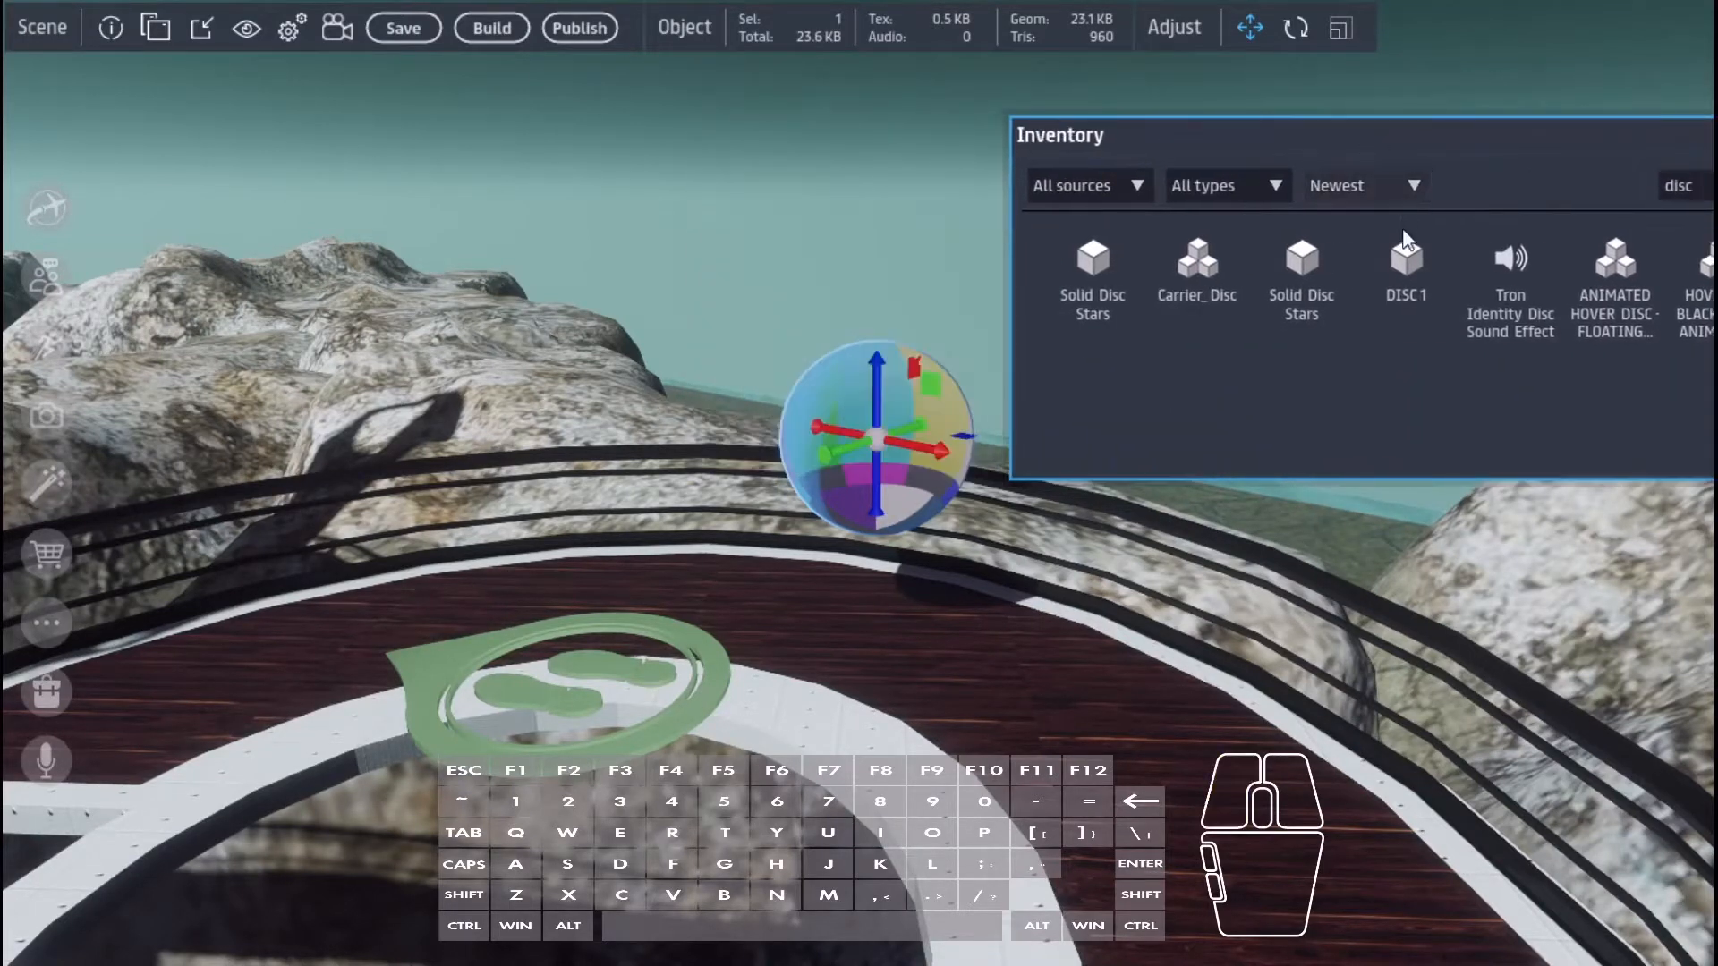
{"action": "left_click_drag", "start_coordinate": [1420, 260], "coordinate": [825, 754]}
- Scale DISC 1 down to about 0.27 and position it on the deck directly beneath the sphere
{"action": "left_click_drag", "start_coordinate": [866, 589], "coordinate": [866, 537]}
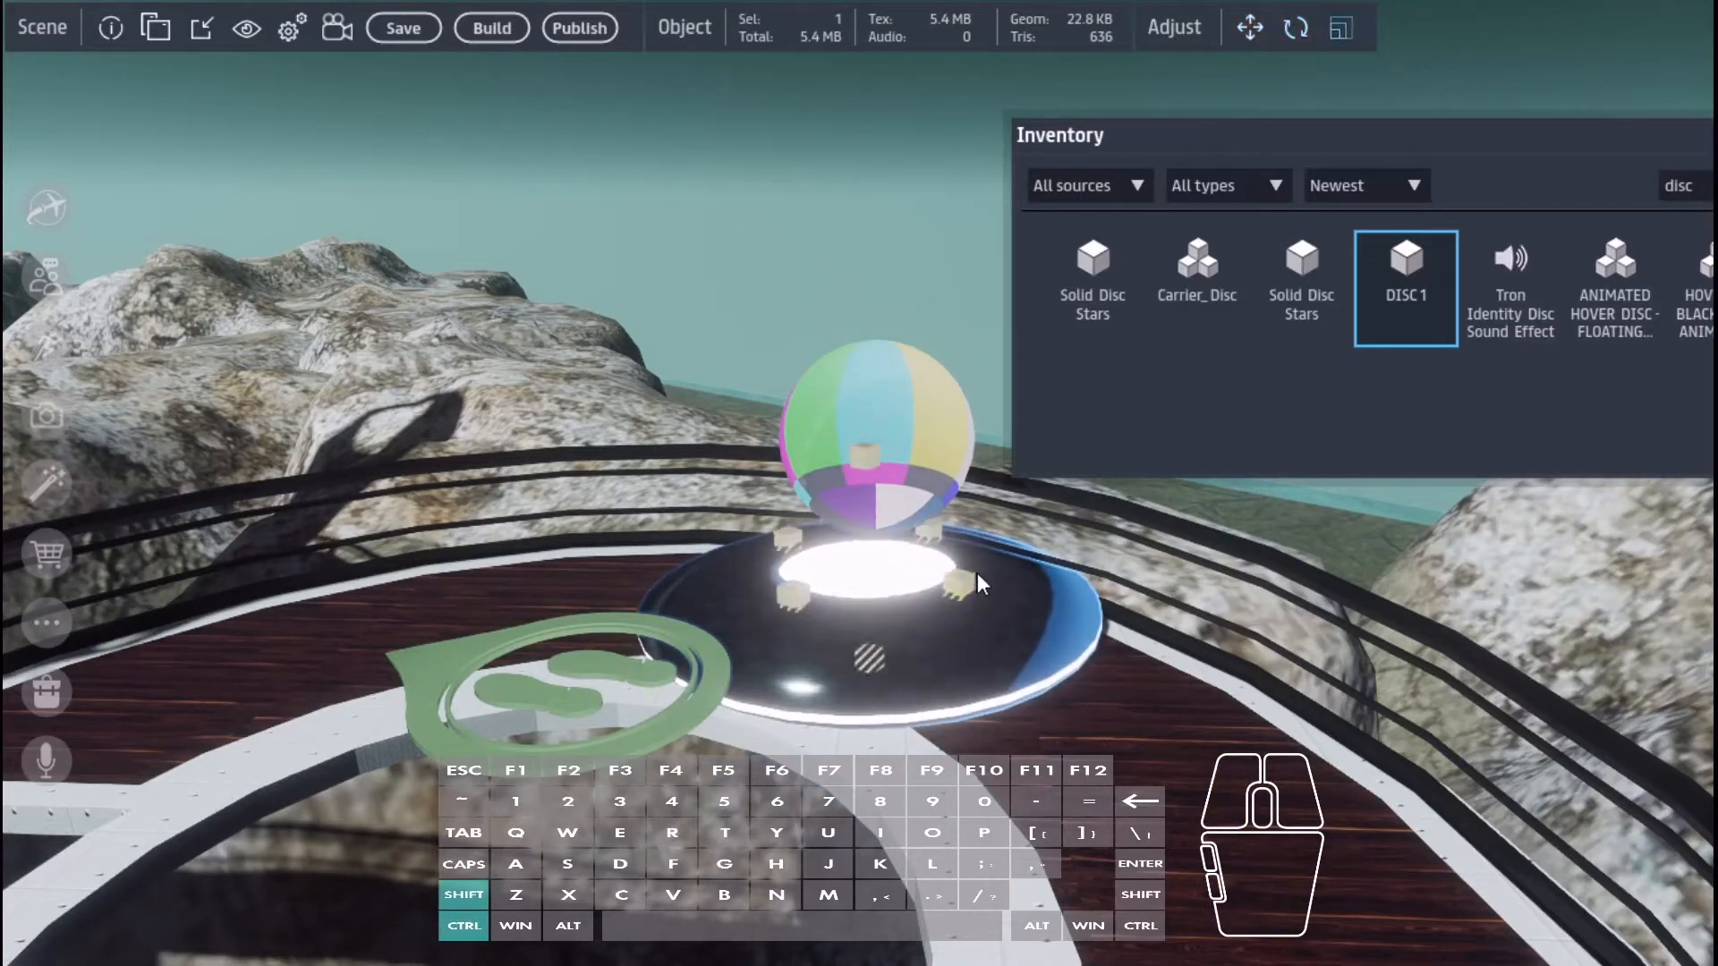
{"action": "left_click_drag", "start_coordinate": [977, 572], "coordinate": [529, 668], "text": "ctrl+shift"}
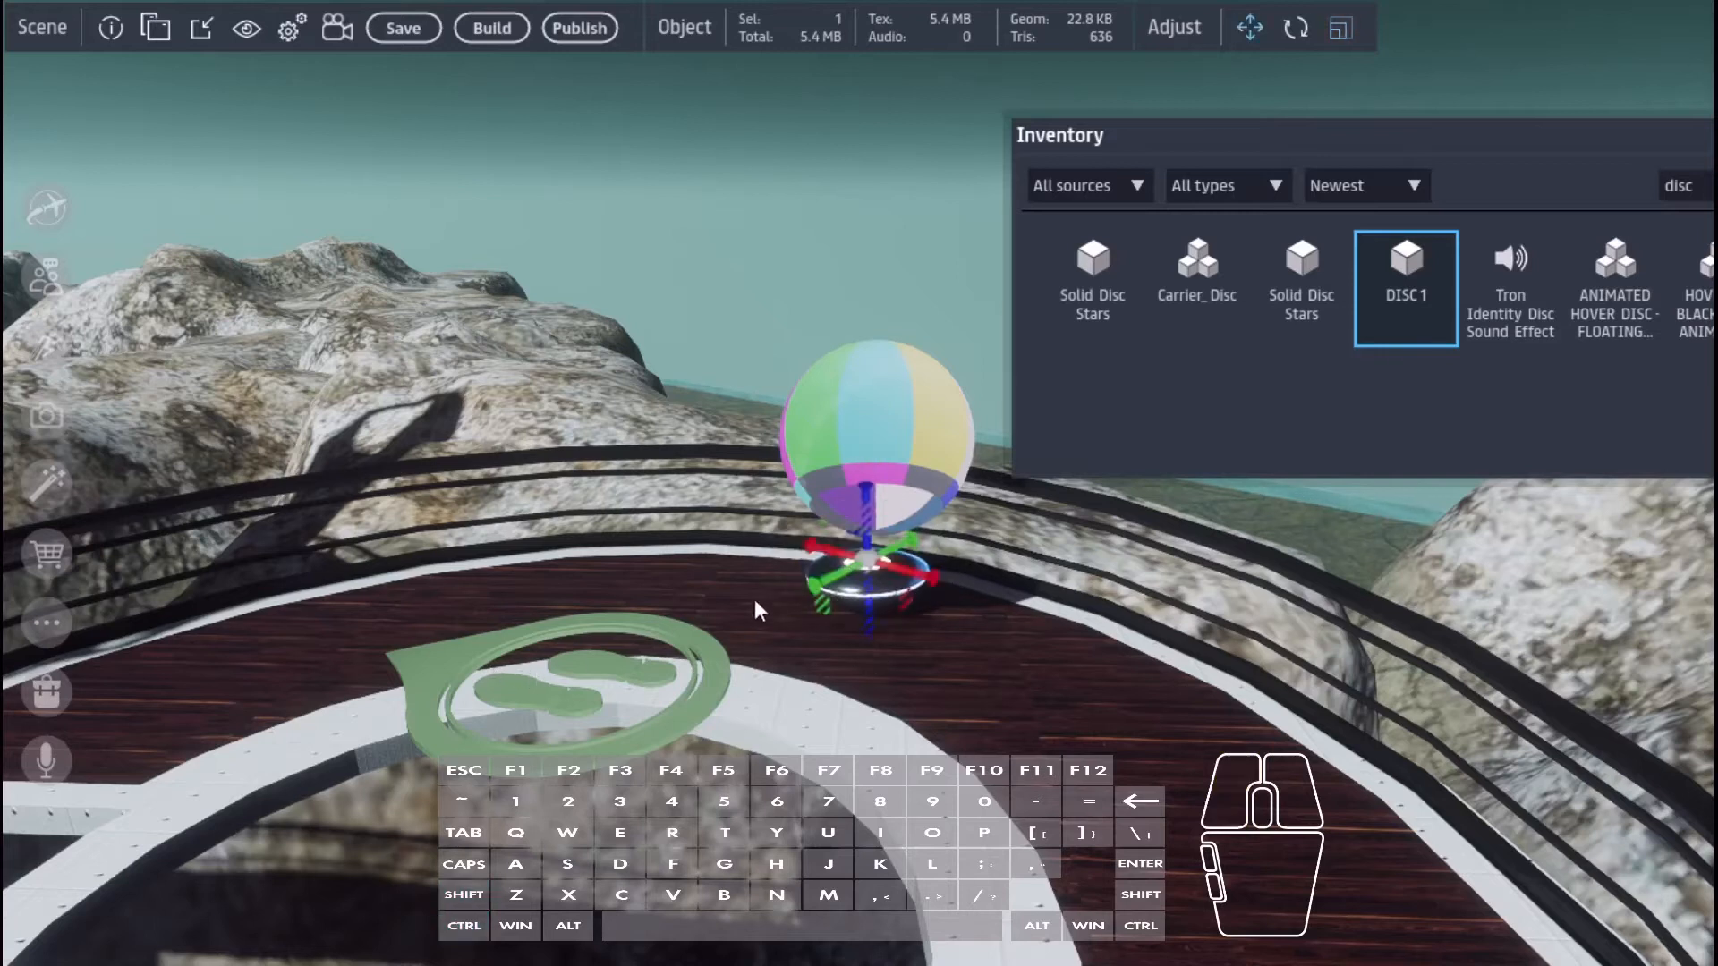
{"action": "left_click_drag", "start_coordinate": [923, 587], "coordinate": [886, 598]}
- Set the Y rotation of DISC 1 to 0 in its properties
{"action": "right_click", "coordinate": [886, 594]}
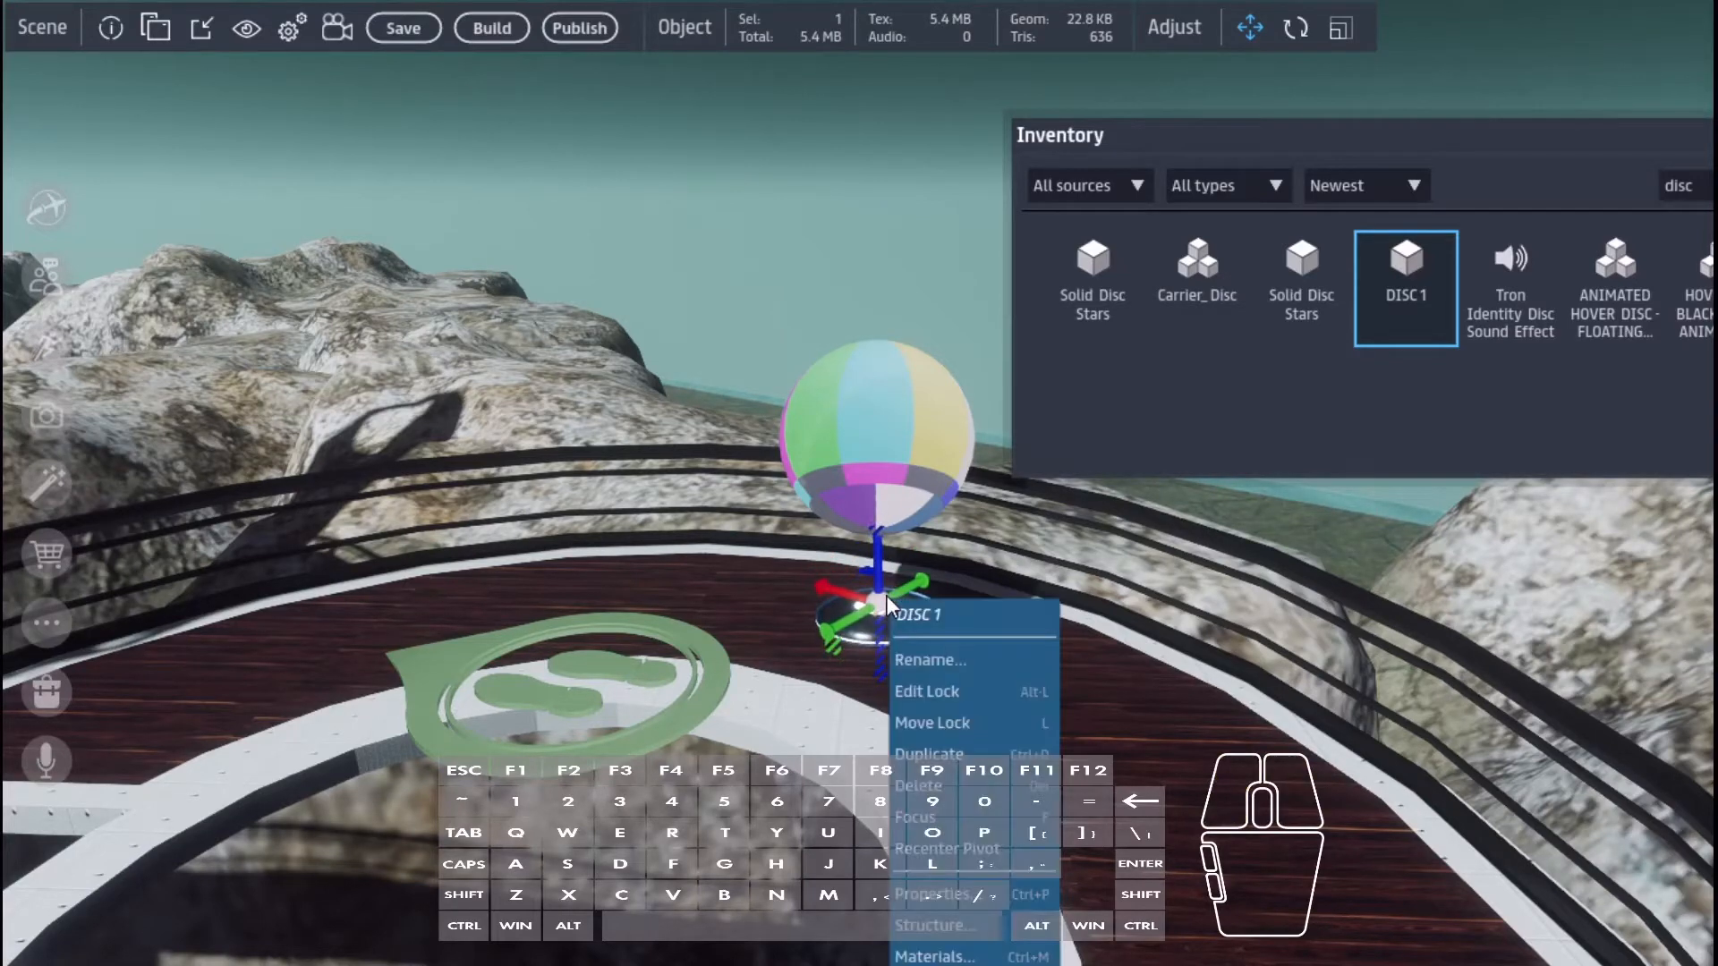
{"action": "left_click", "coordinate": [943, 926]}
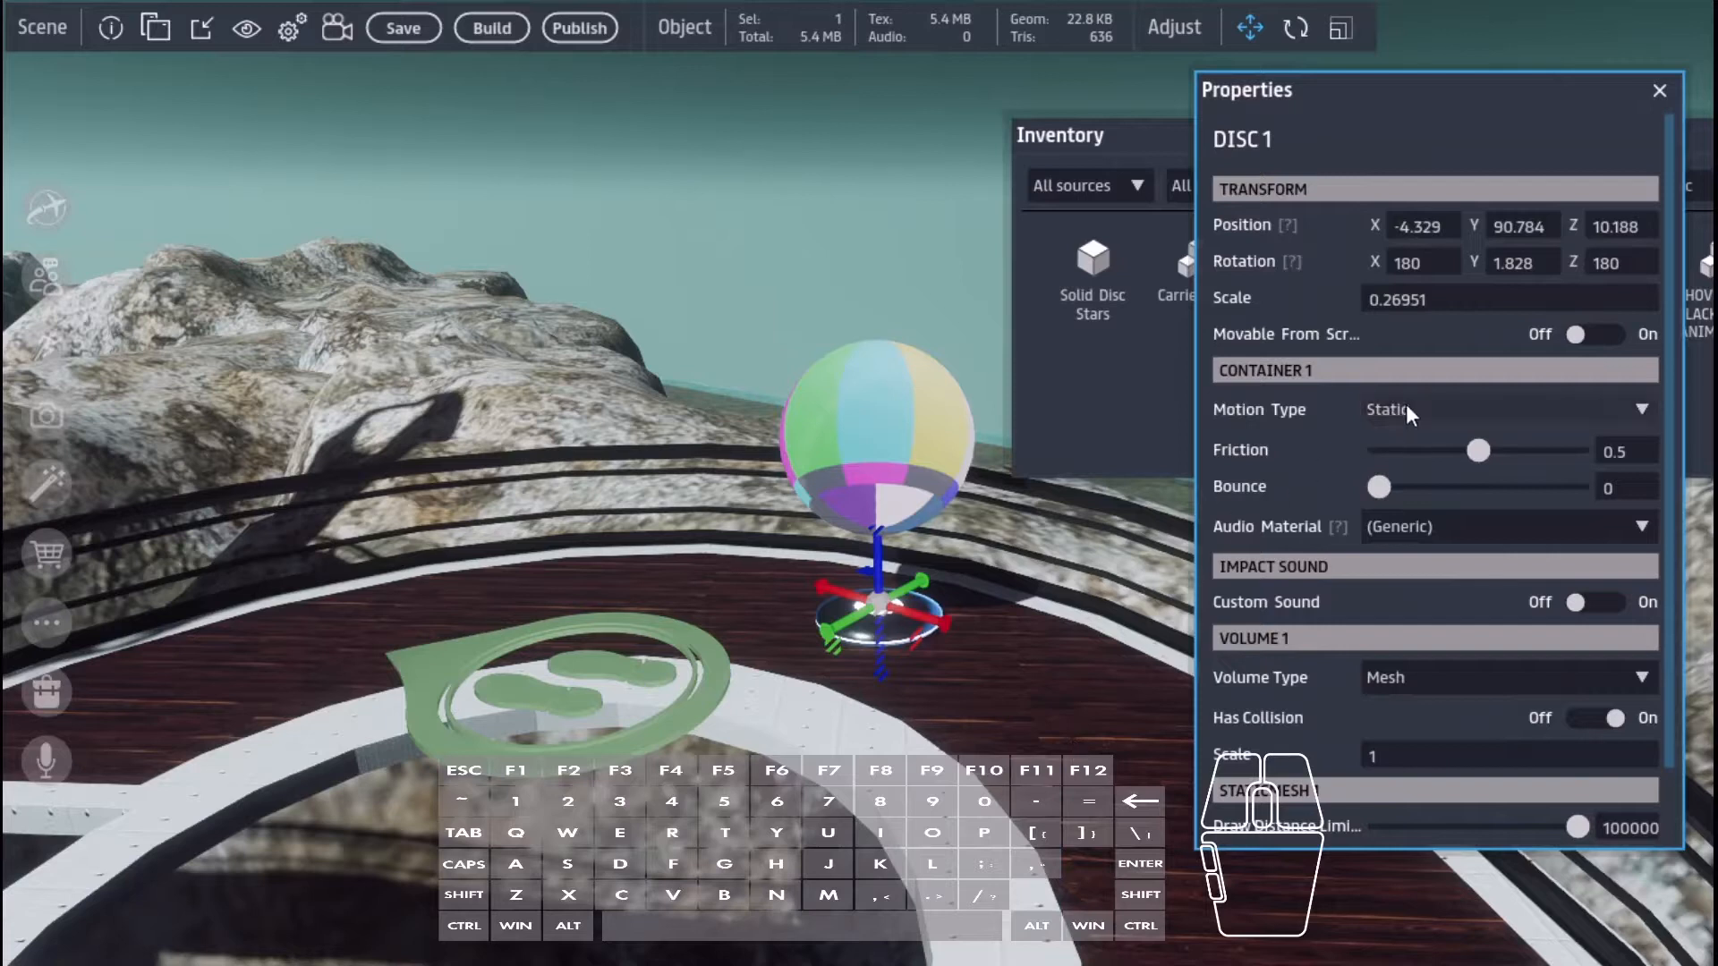
{"action": "left_click", "coordinate": [1518, 261]}
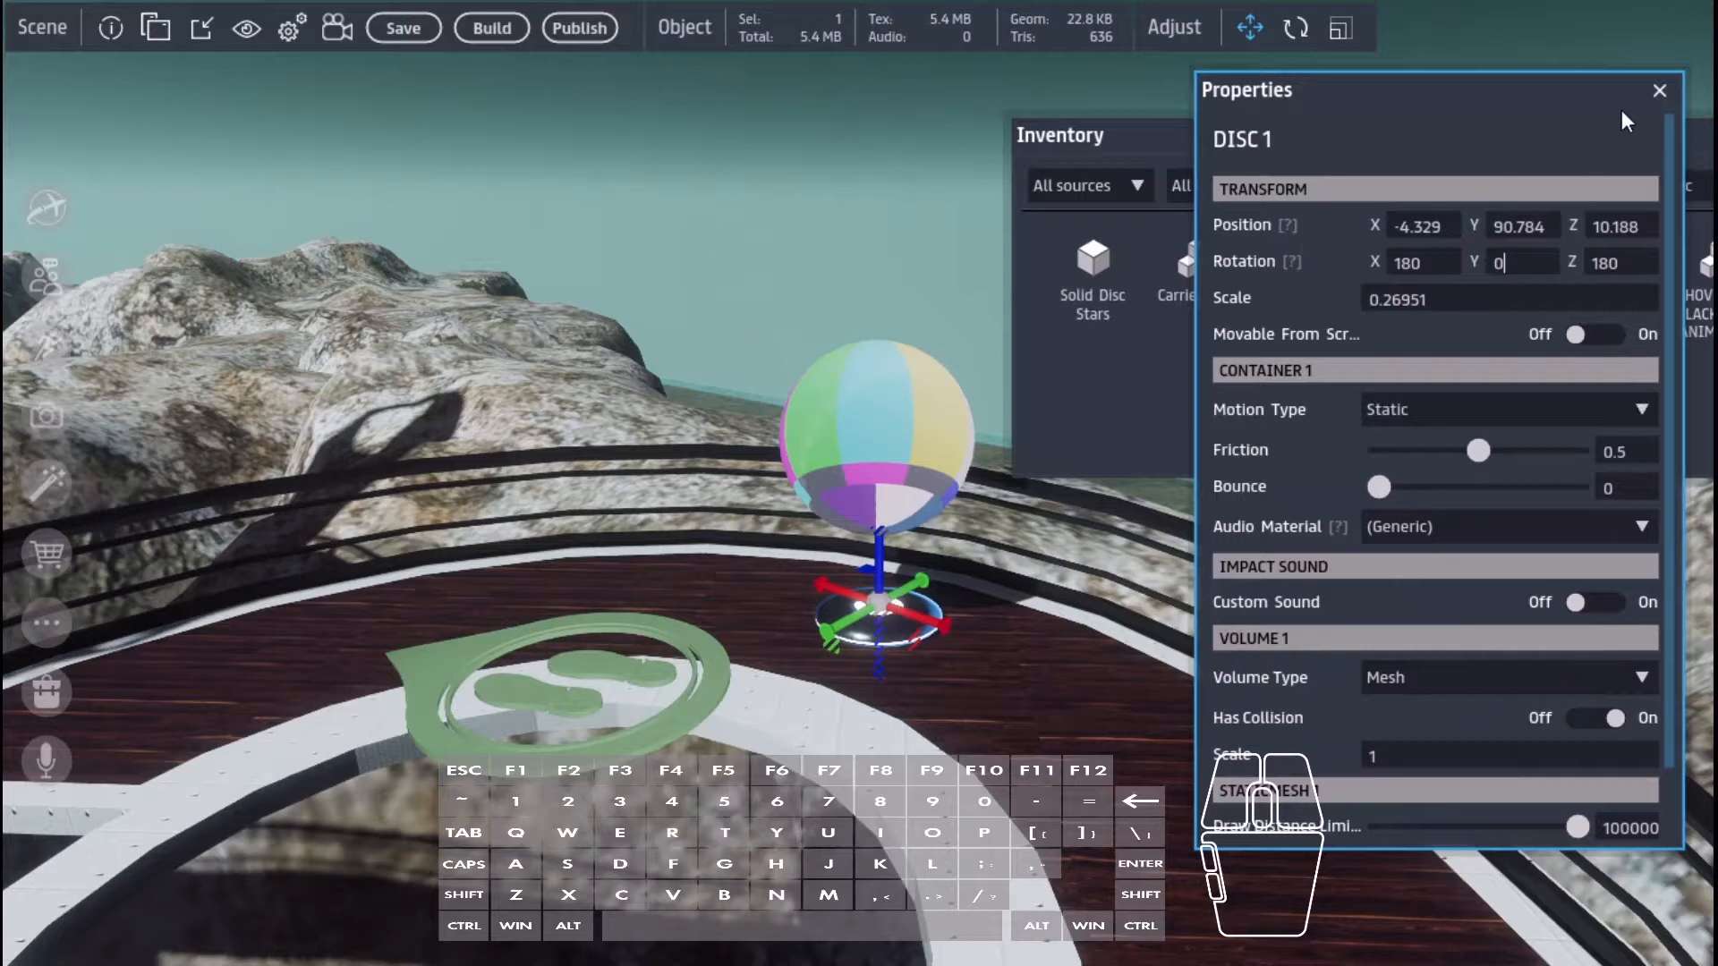
{"action": "left_click", "coordinate": [1659, 92]}
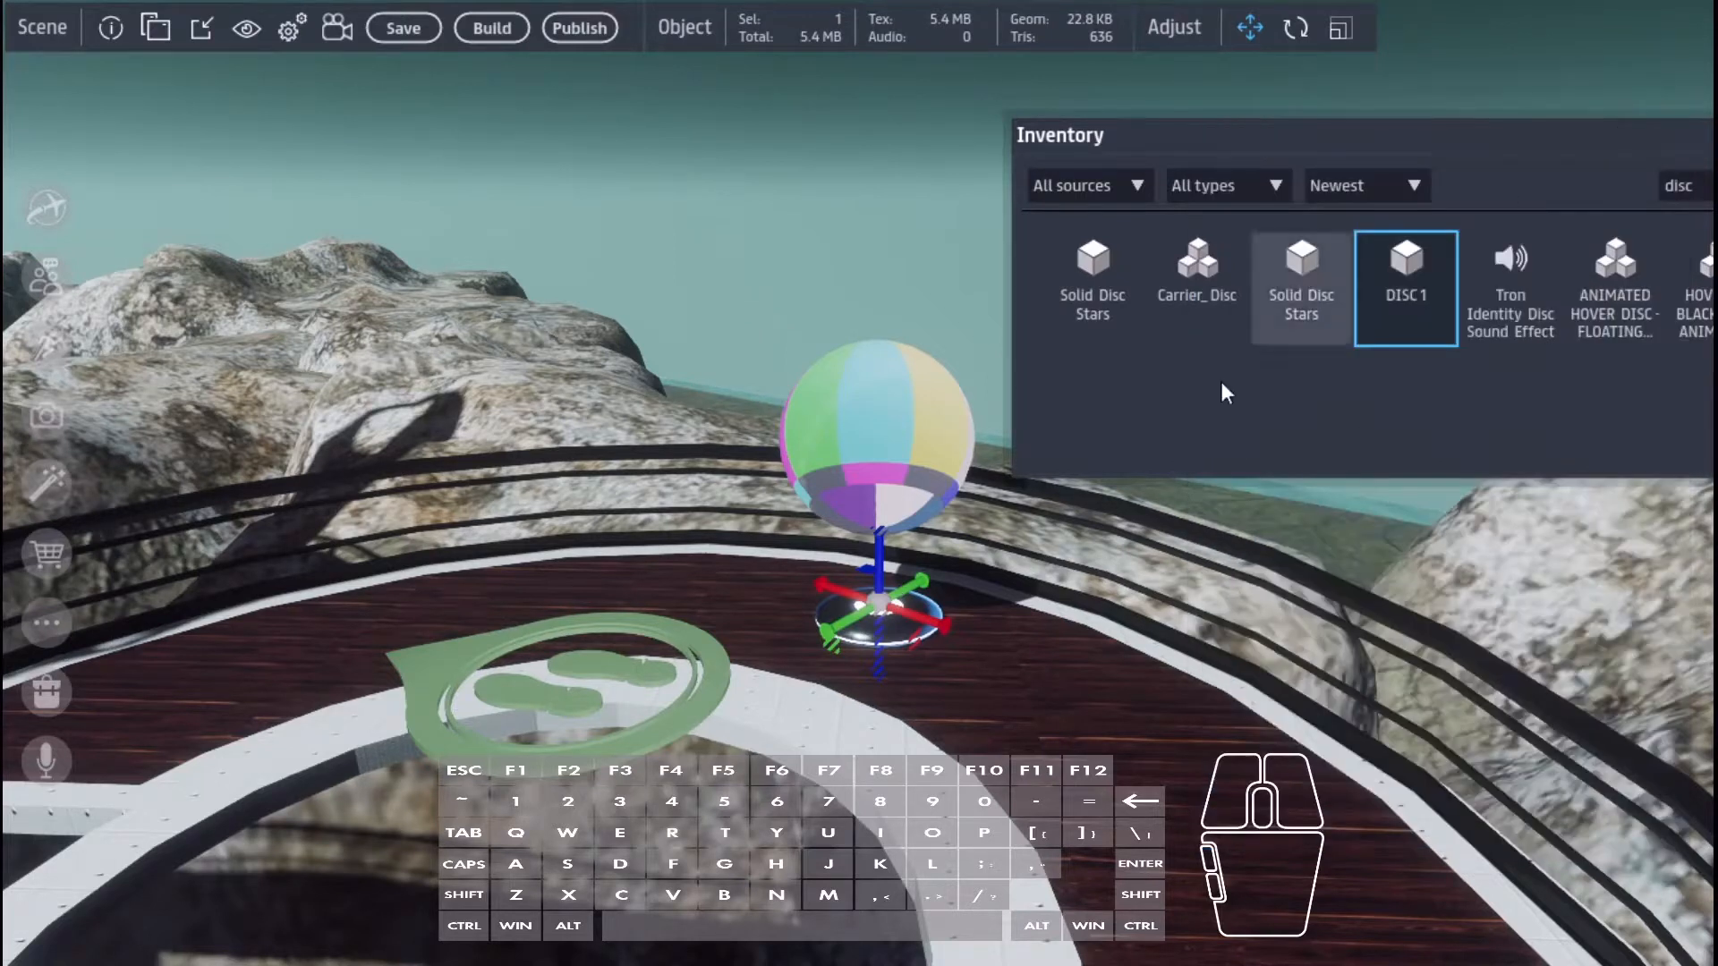
- Select the dome sphere above the disc and close the inventory
{"action": "left_click", "coordinate": [878, 576]}
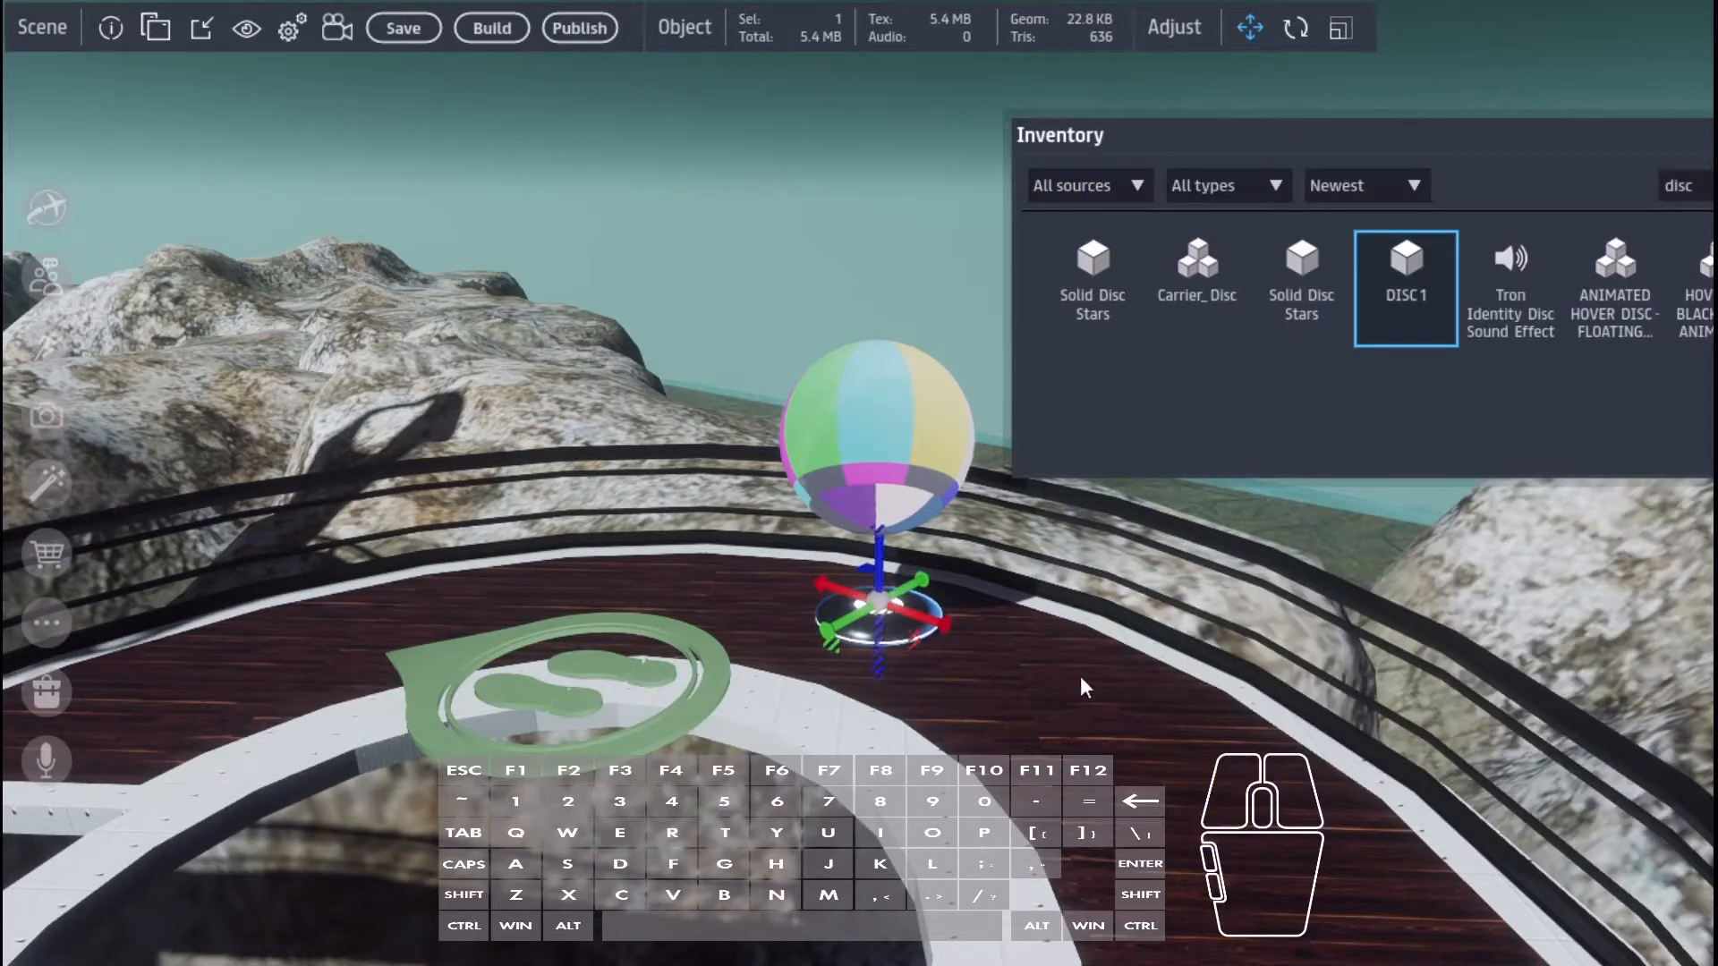
{"action": "left_click", "coordinate": [952, 449]}
{"action": "right_click_drag", "start_coordinate": [1013, 573], "coordinate": [997, 666]}
{"action": "left_click_drag", "start_coordinate": [1449, 148], "coordinate": [1060, 151]}
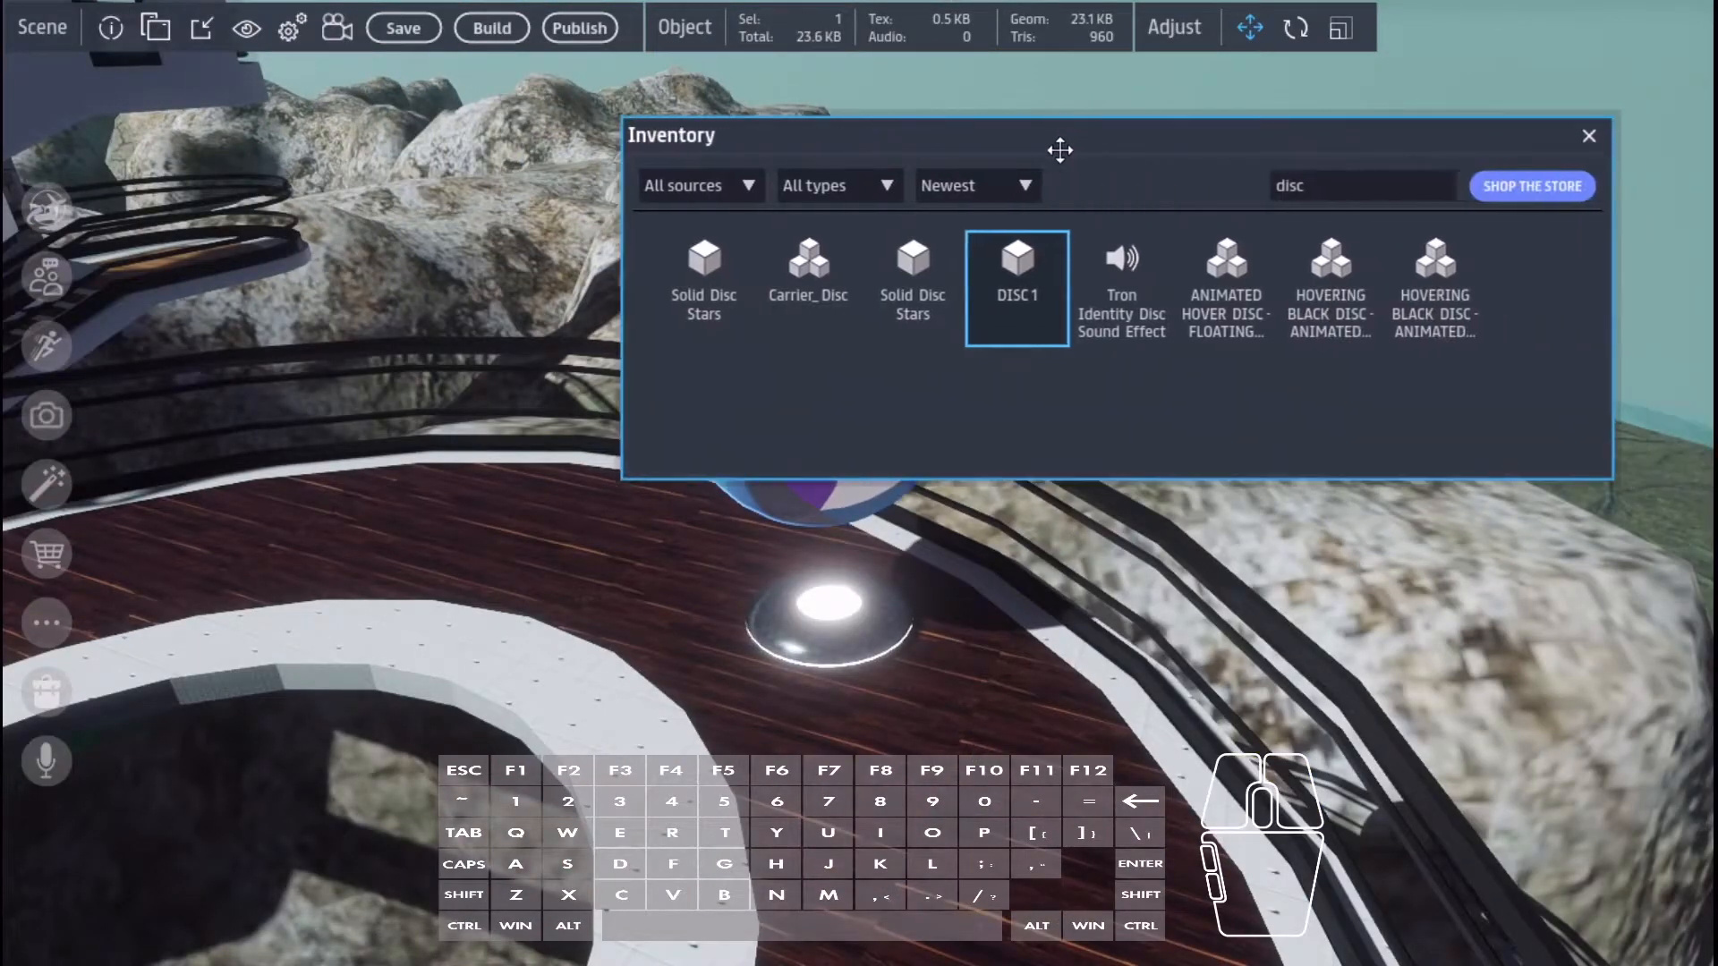
{"action": "left_click", "coordinate": [1589, 138]}
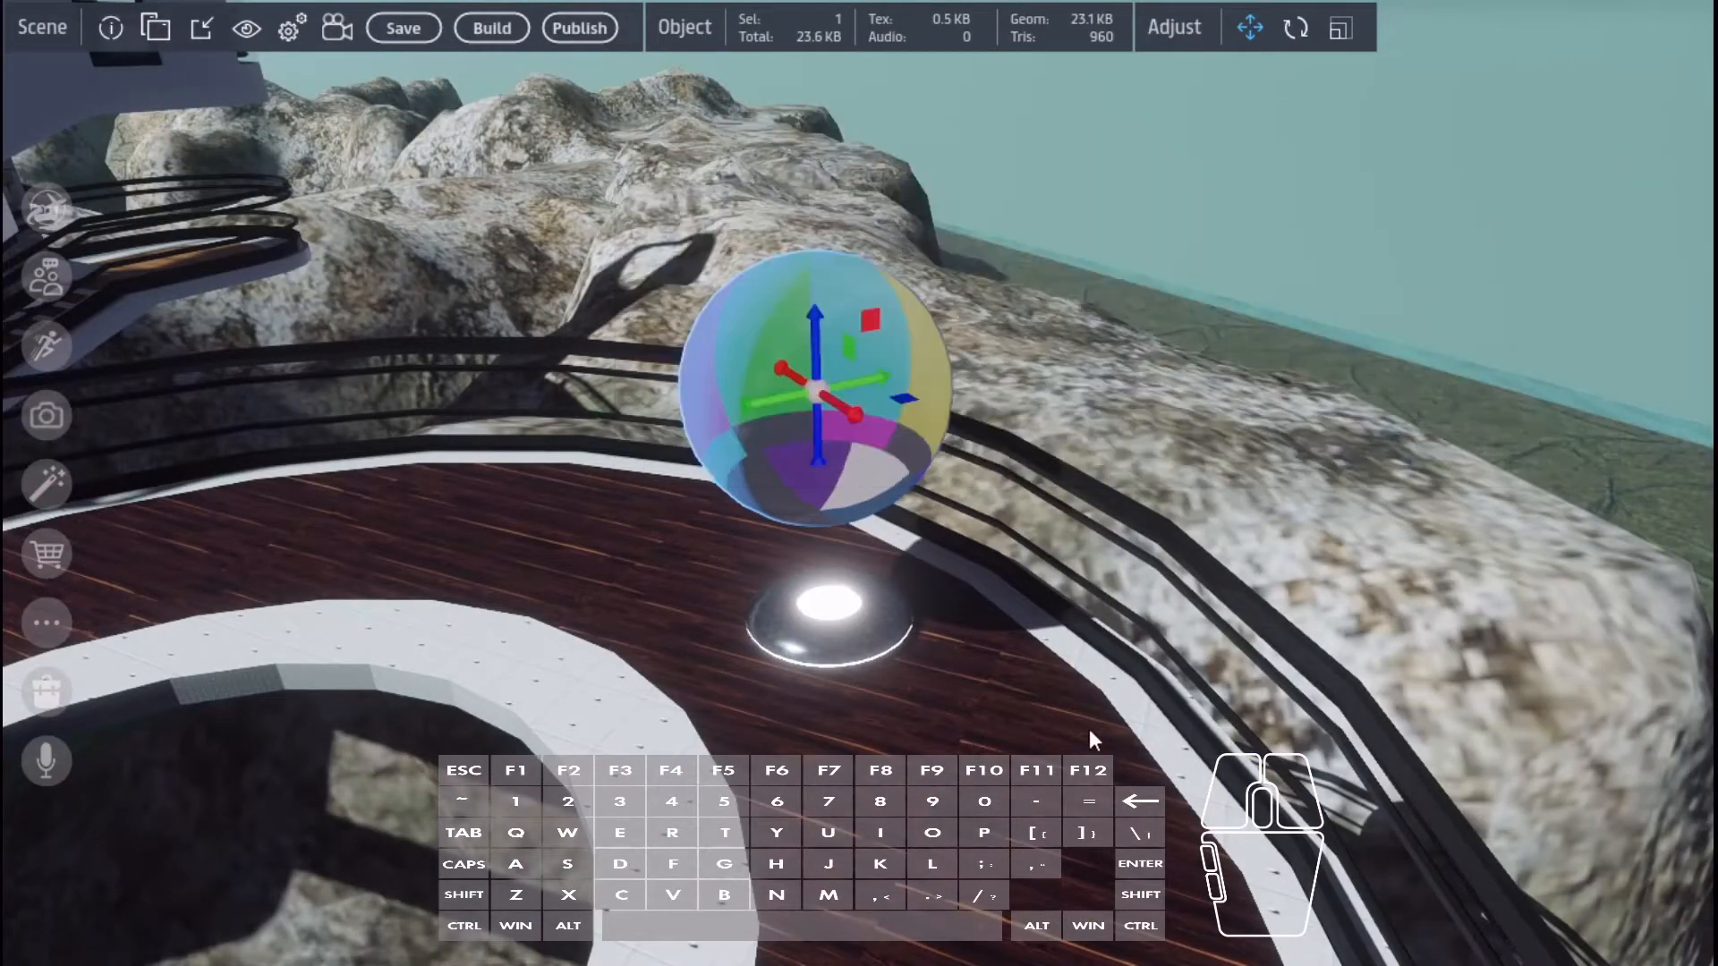
- Open the material settings of the dome sphere
{"action": "right_click_drag", "start_coordinate": [1091, 739], "coordinate": [1085, 662]}
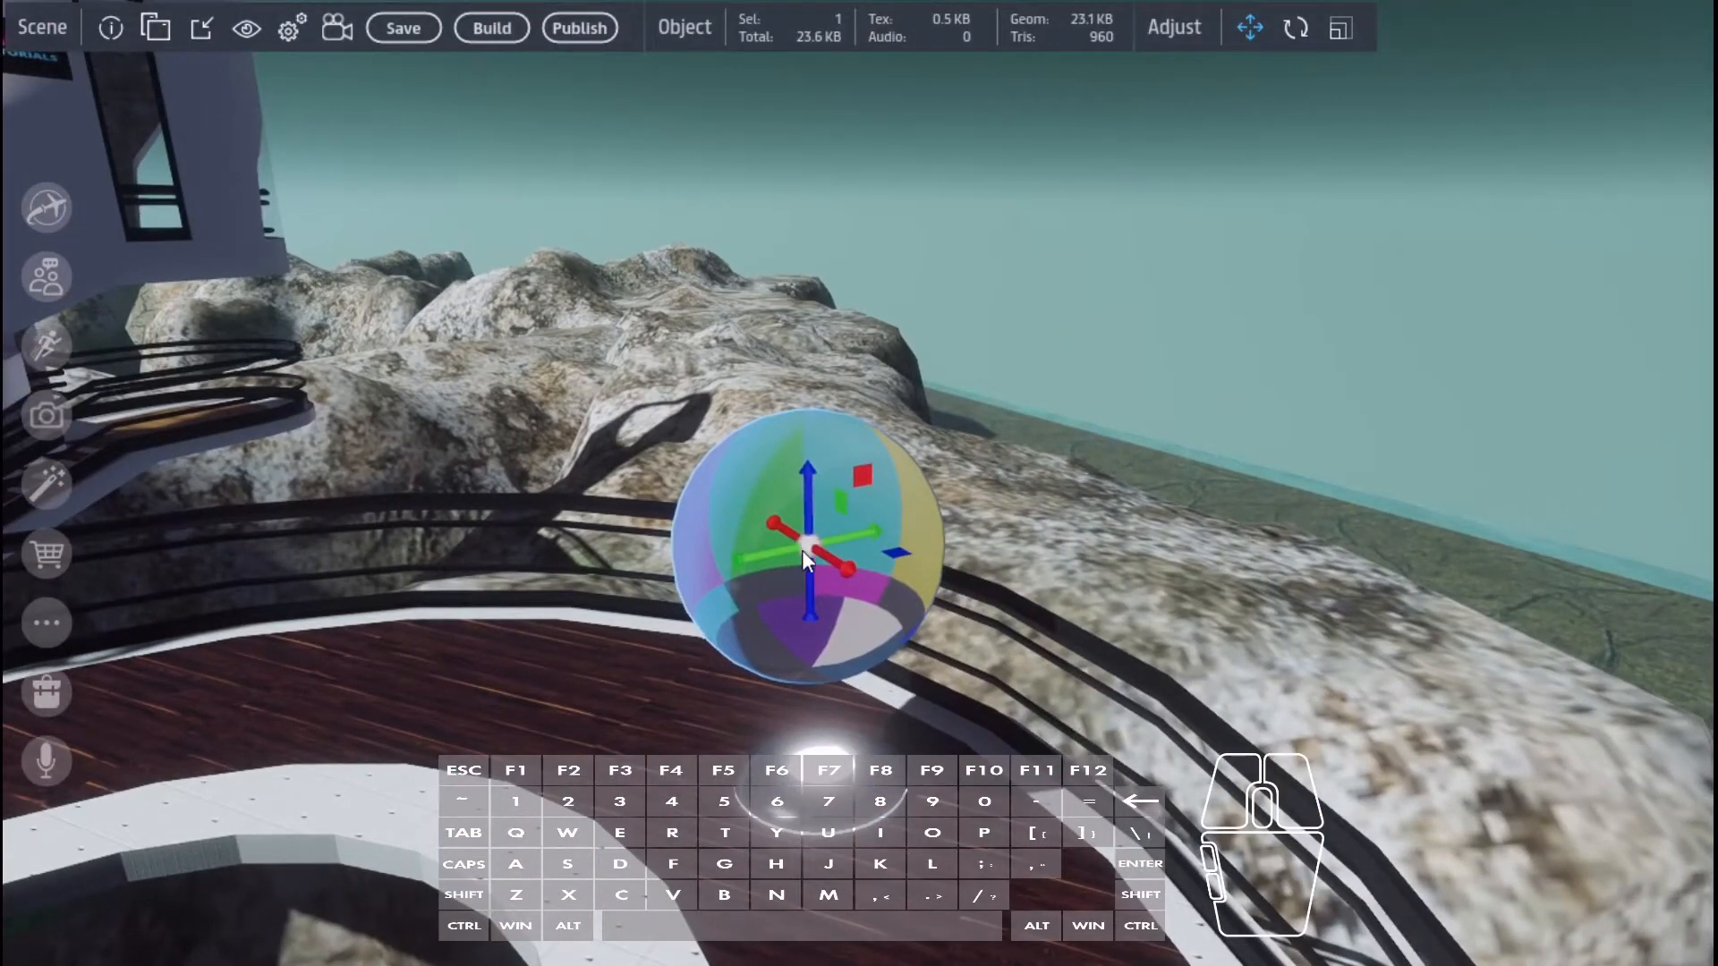
{"action": "right_click_drag", "start_coordinate": [1052, 667], "coordinate": [968, 837]}
{"action": "key", "text": "w"}
{"action": "key", "text": "d"}
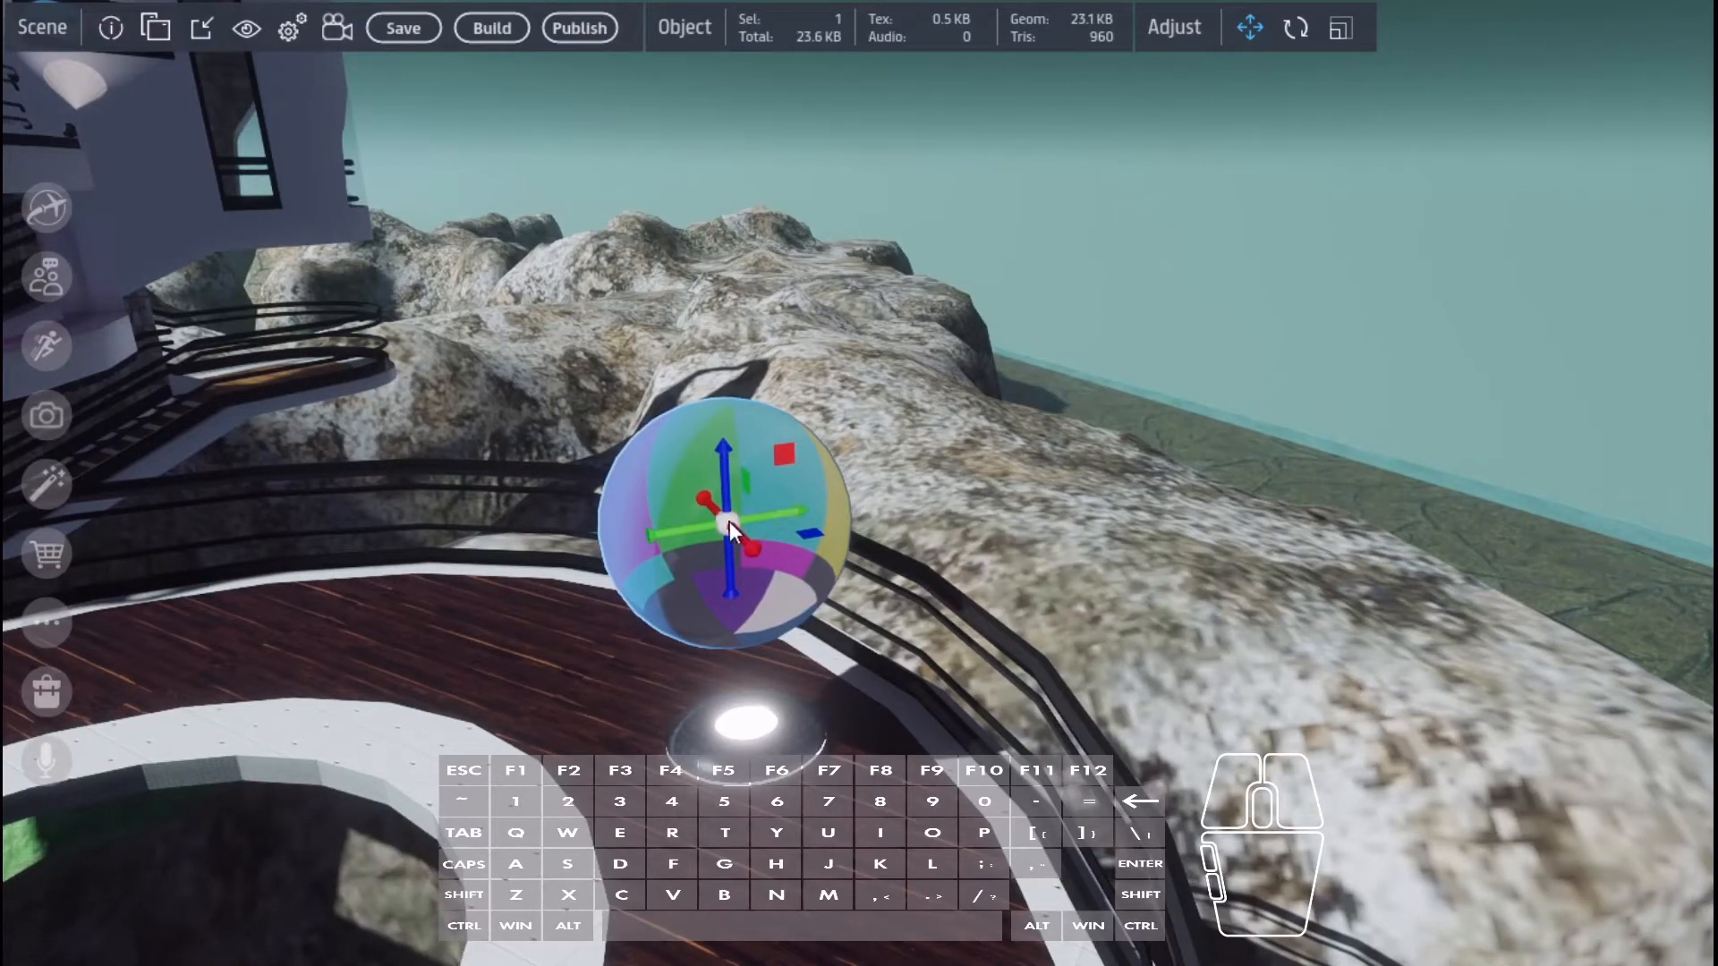
{"action": "right_click_drag", "start_coordinate": [972, 555], "coordinate": [947, 600]}
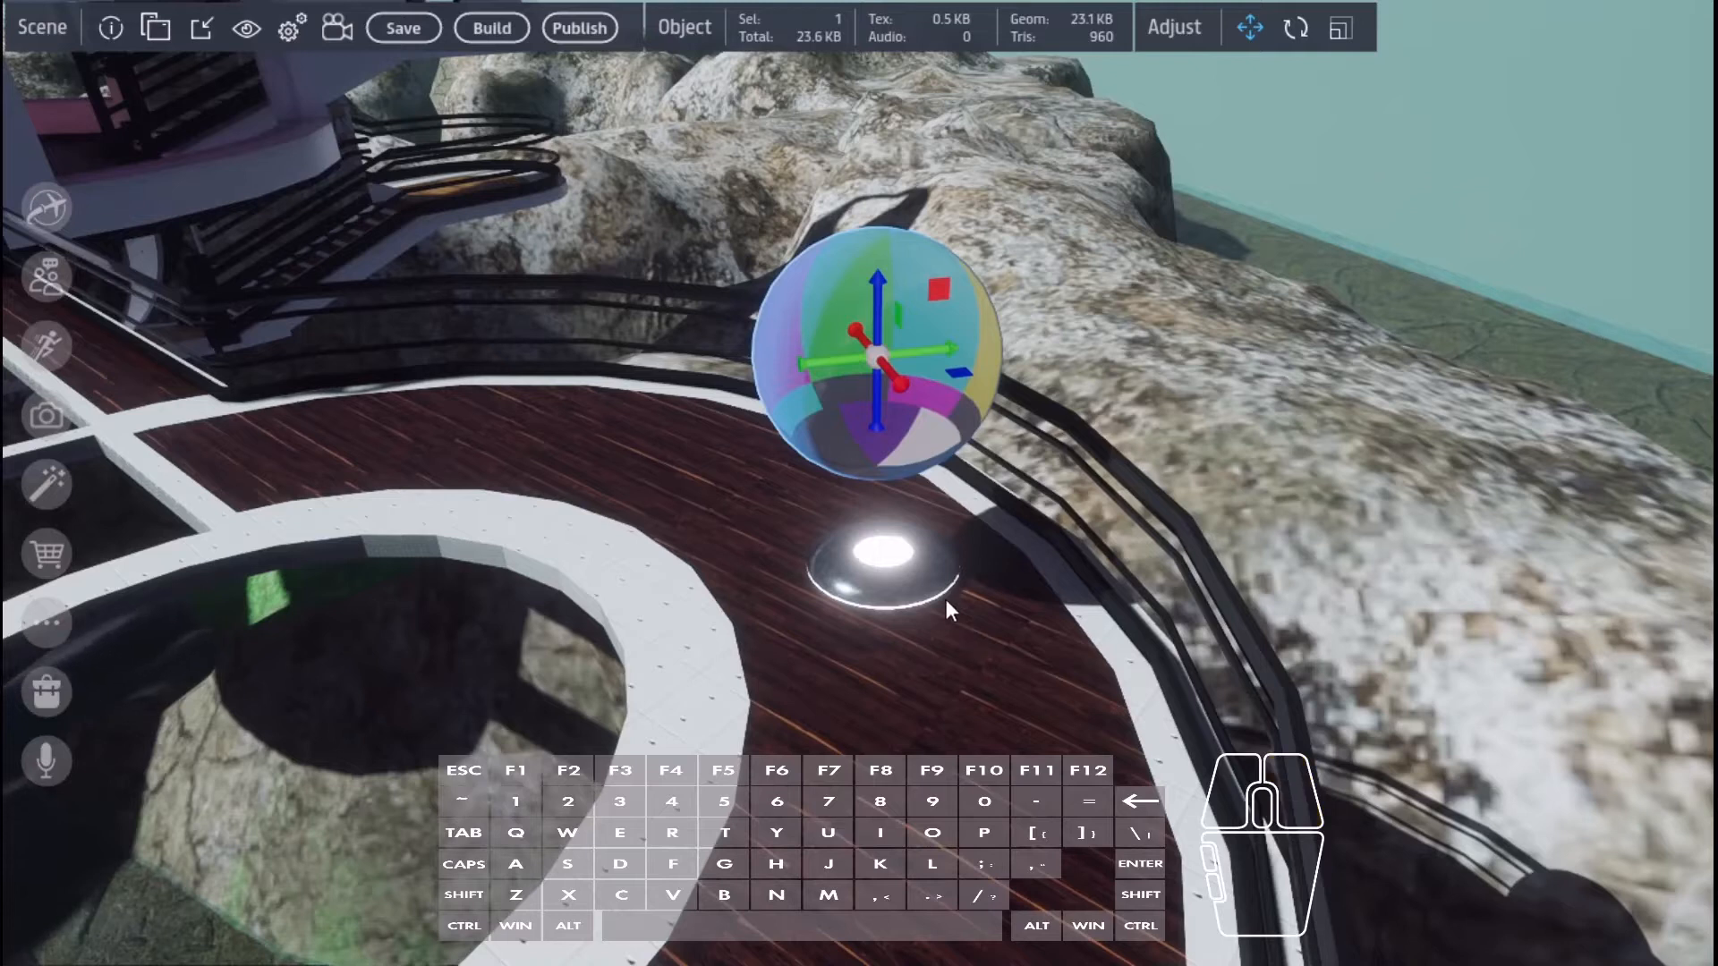
{"action": "right_click", "coordinate": [875, 356]}
{"action": "left_click", "coordinate": [946, 718]}
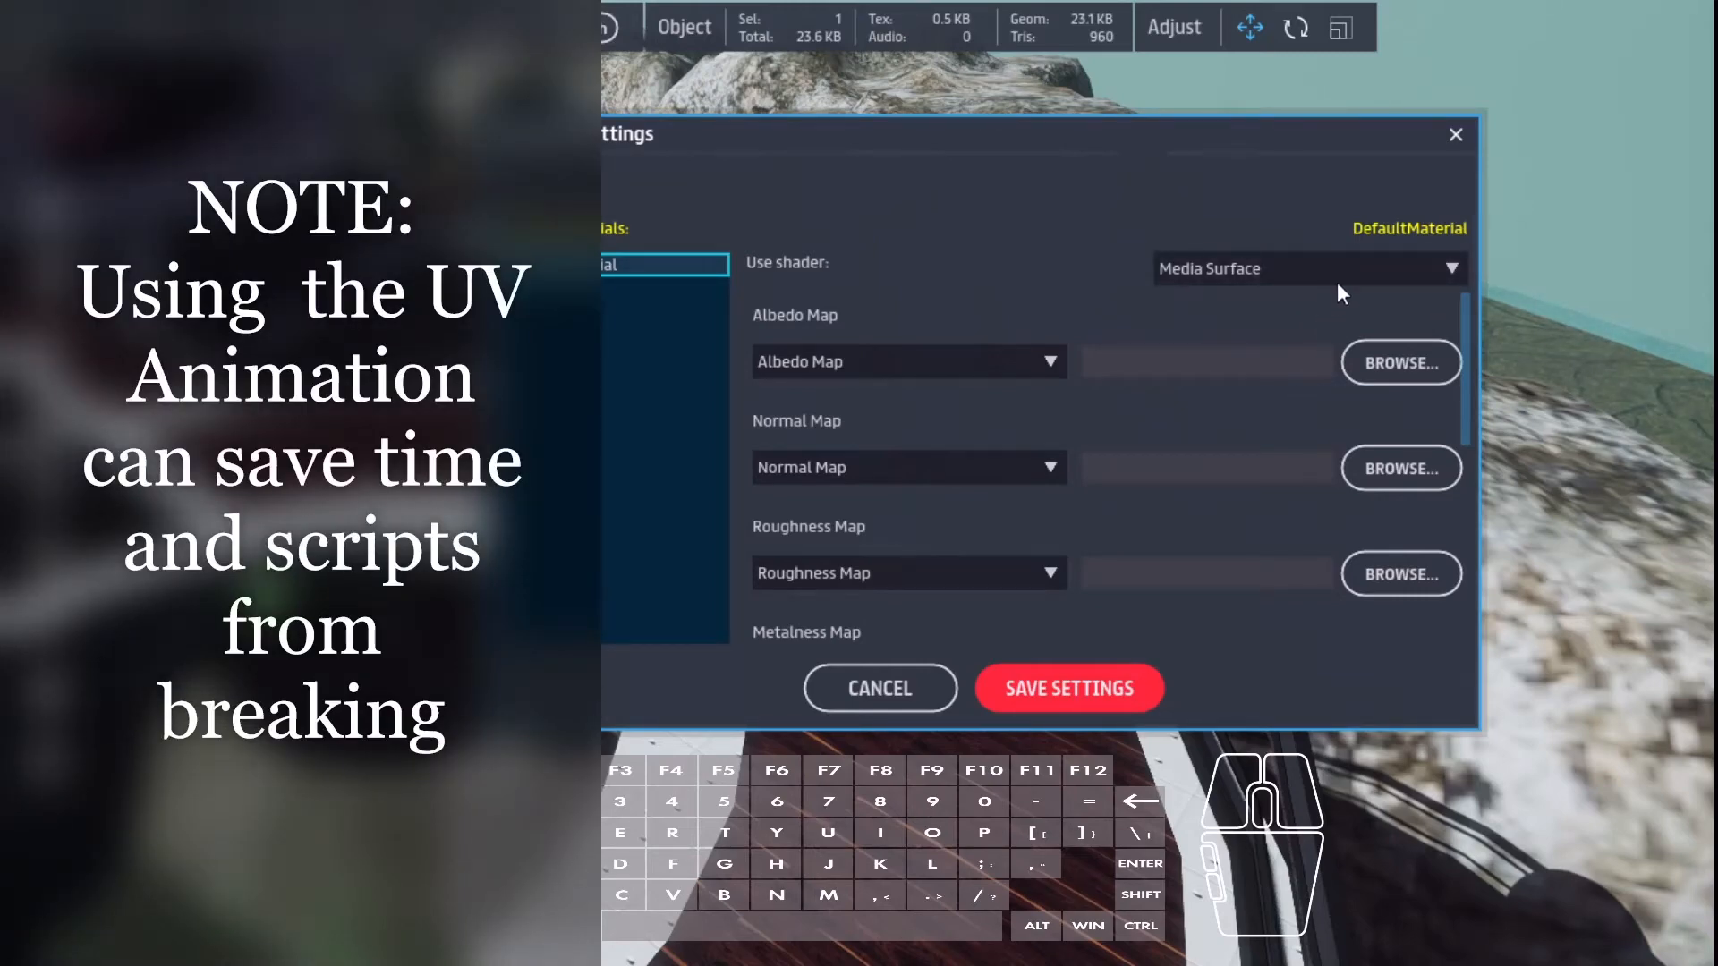
- Switch the sphere's DefaultMaterial to the Standard shader and review its parameters
{"action": "left_click", "coordinate": [1344, 276]}
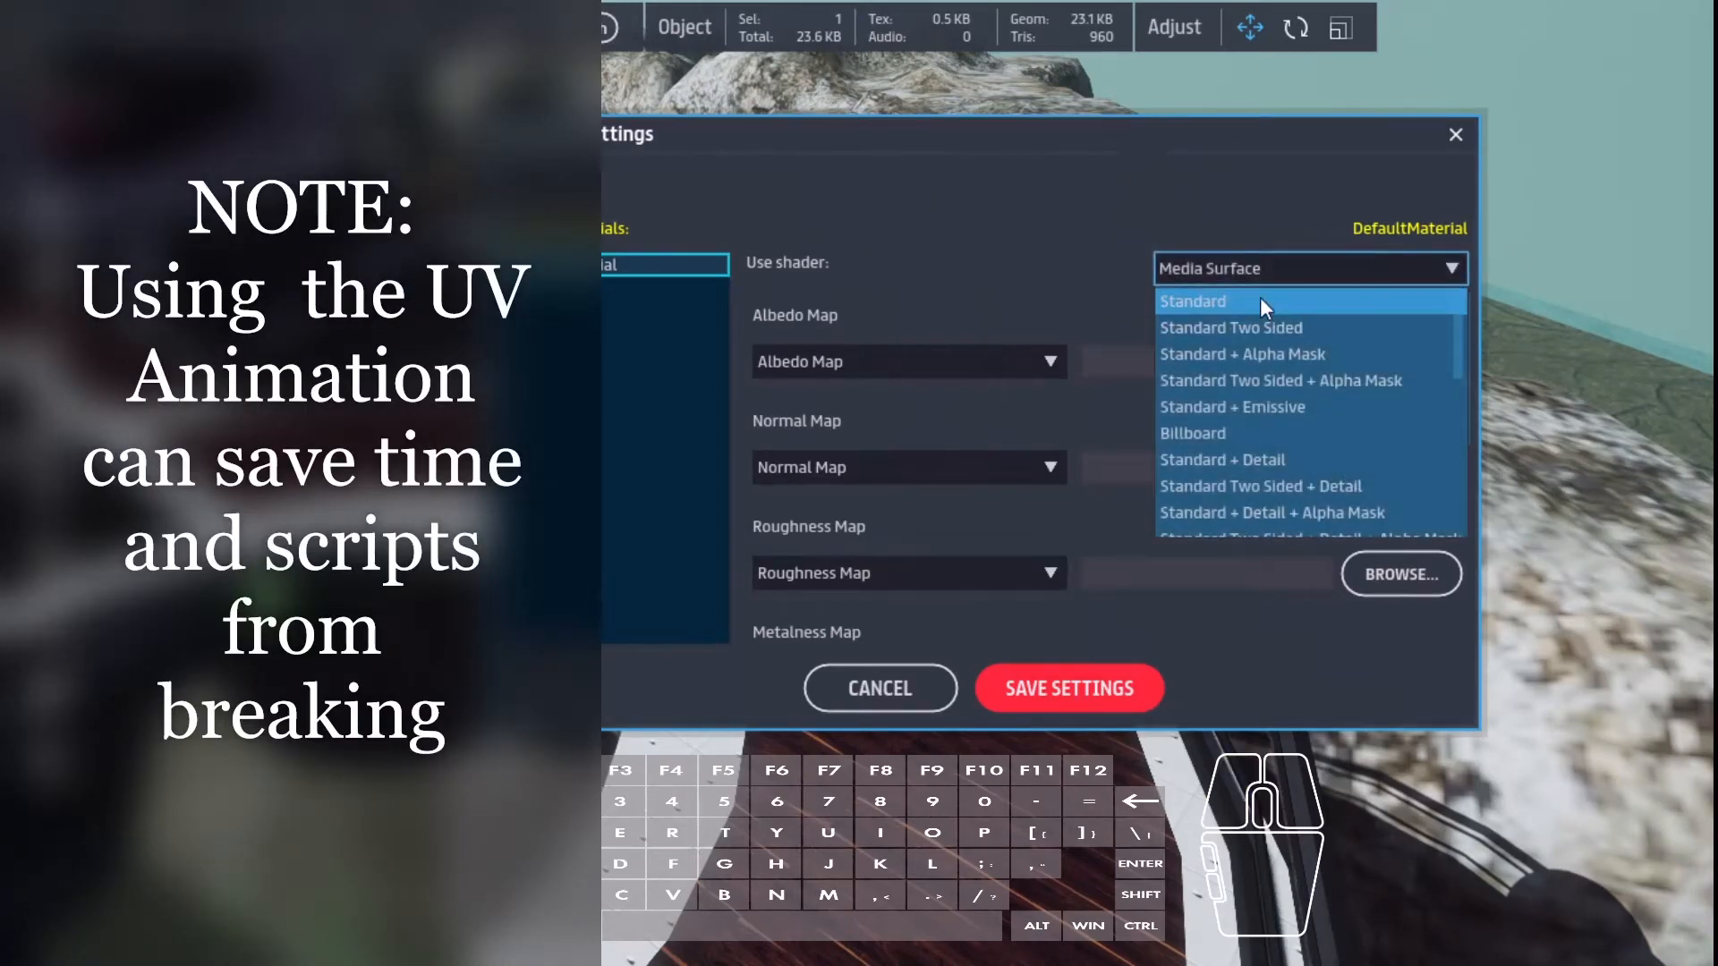
{"action": "left_click", "coordinate": [1260, 302]}
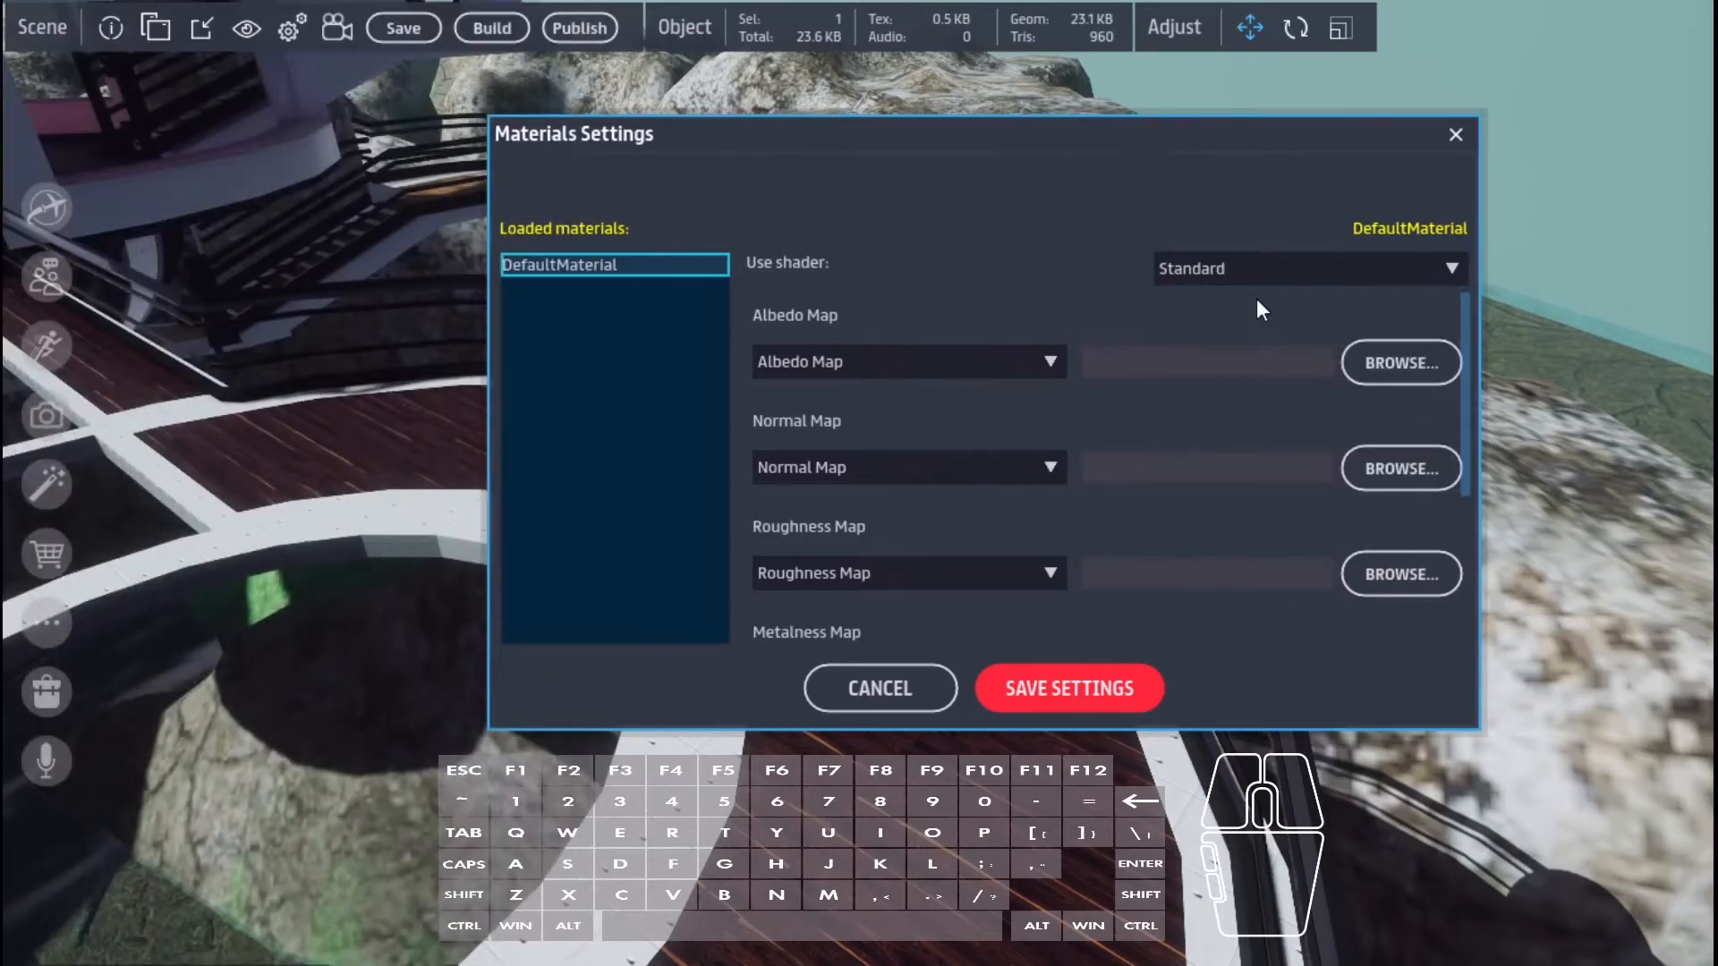
{"action": "scroll", "coordinate": [1213, 418], "scroll_direction": "down", "scroll_amount": 3}
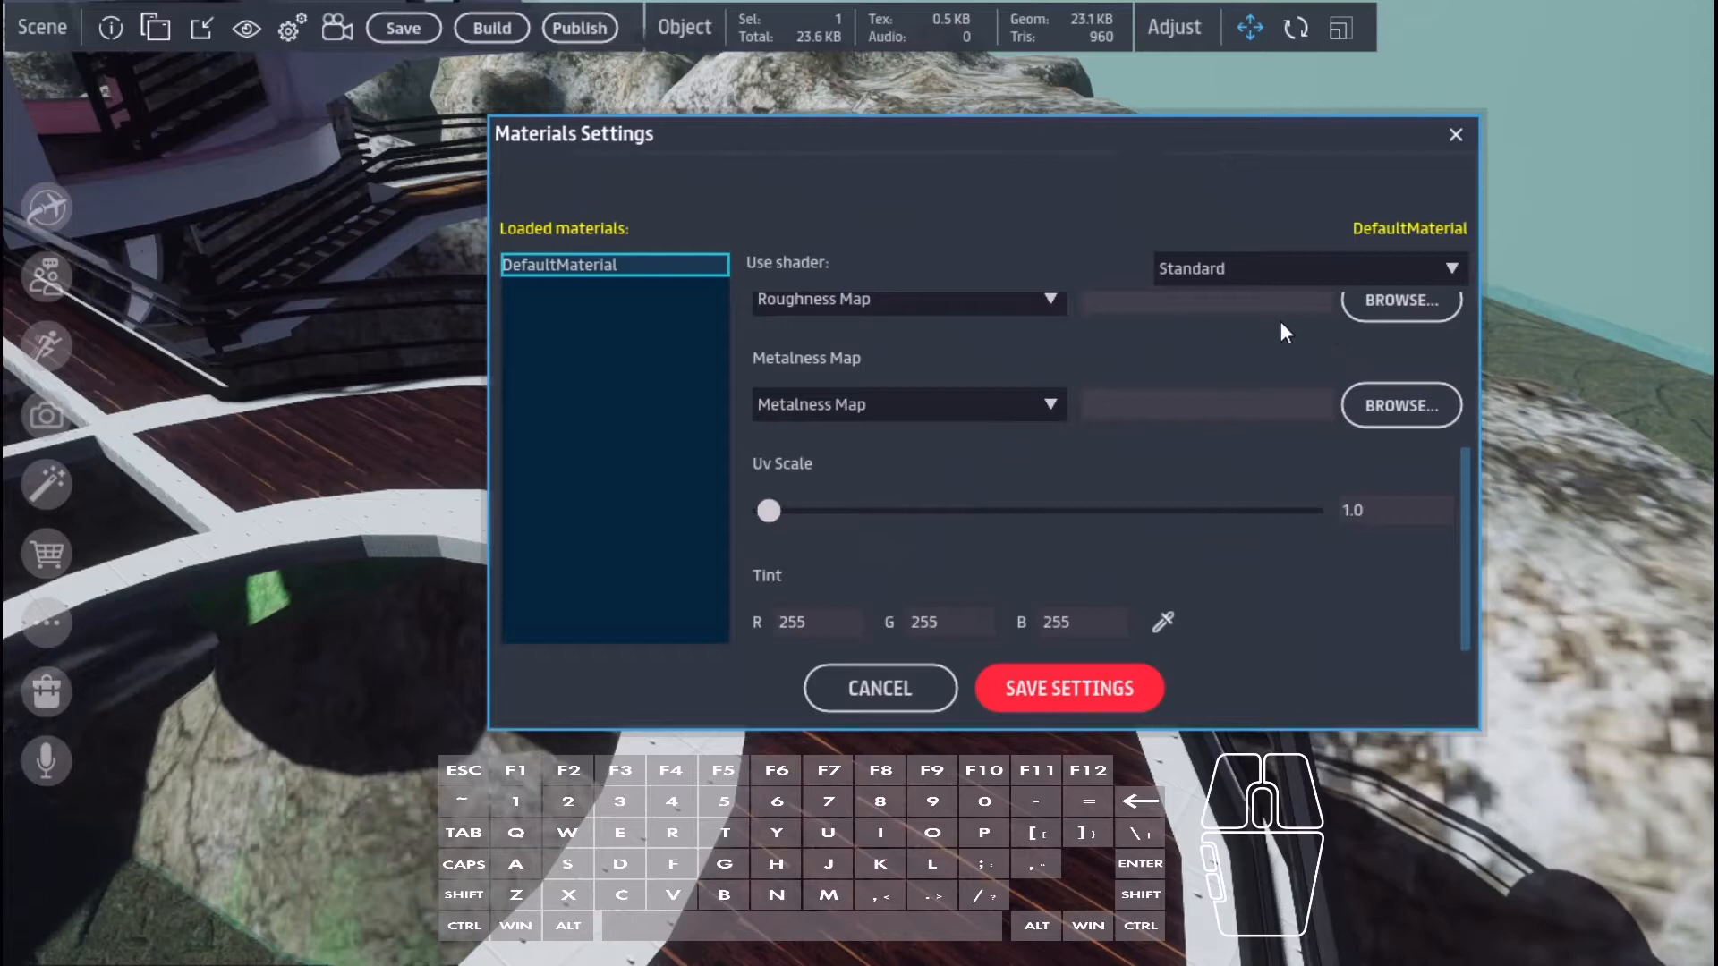
- Set the shader of the sphere's DefaultMaterial to Standard + Alpha Mask + UV Animation
{"action": "left_click", "coordinate": [1358, 275]}
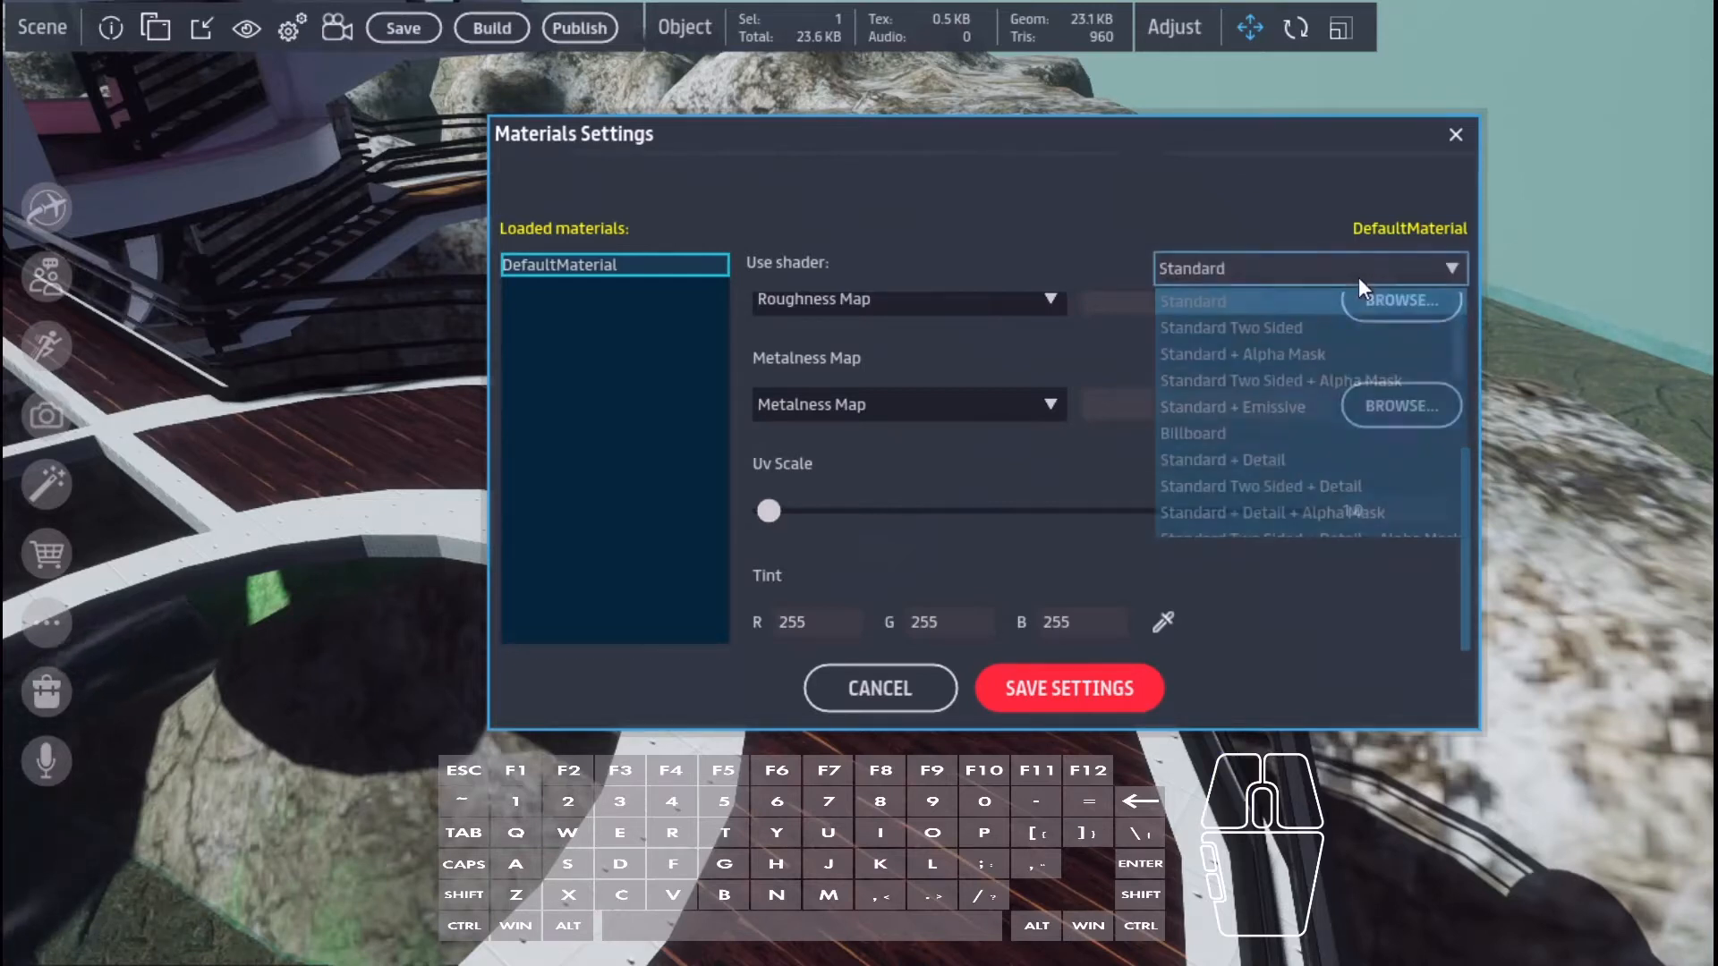
{"action": "scroll", "coordinate": [1330, 367], "scroll_direction": "down", "scroll_amount": 3}
{"action": "scroll", "coordinate": [1330, 368], "scroll_direction": "down", "scroll_amount": 2}
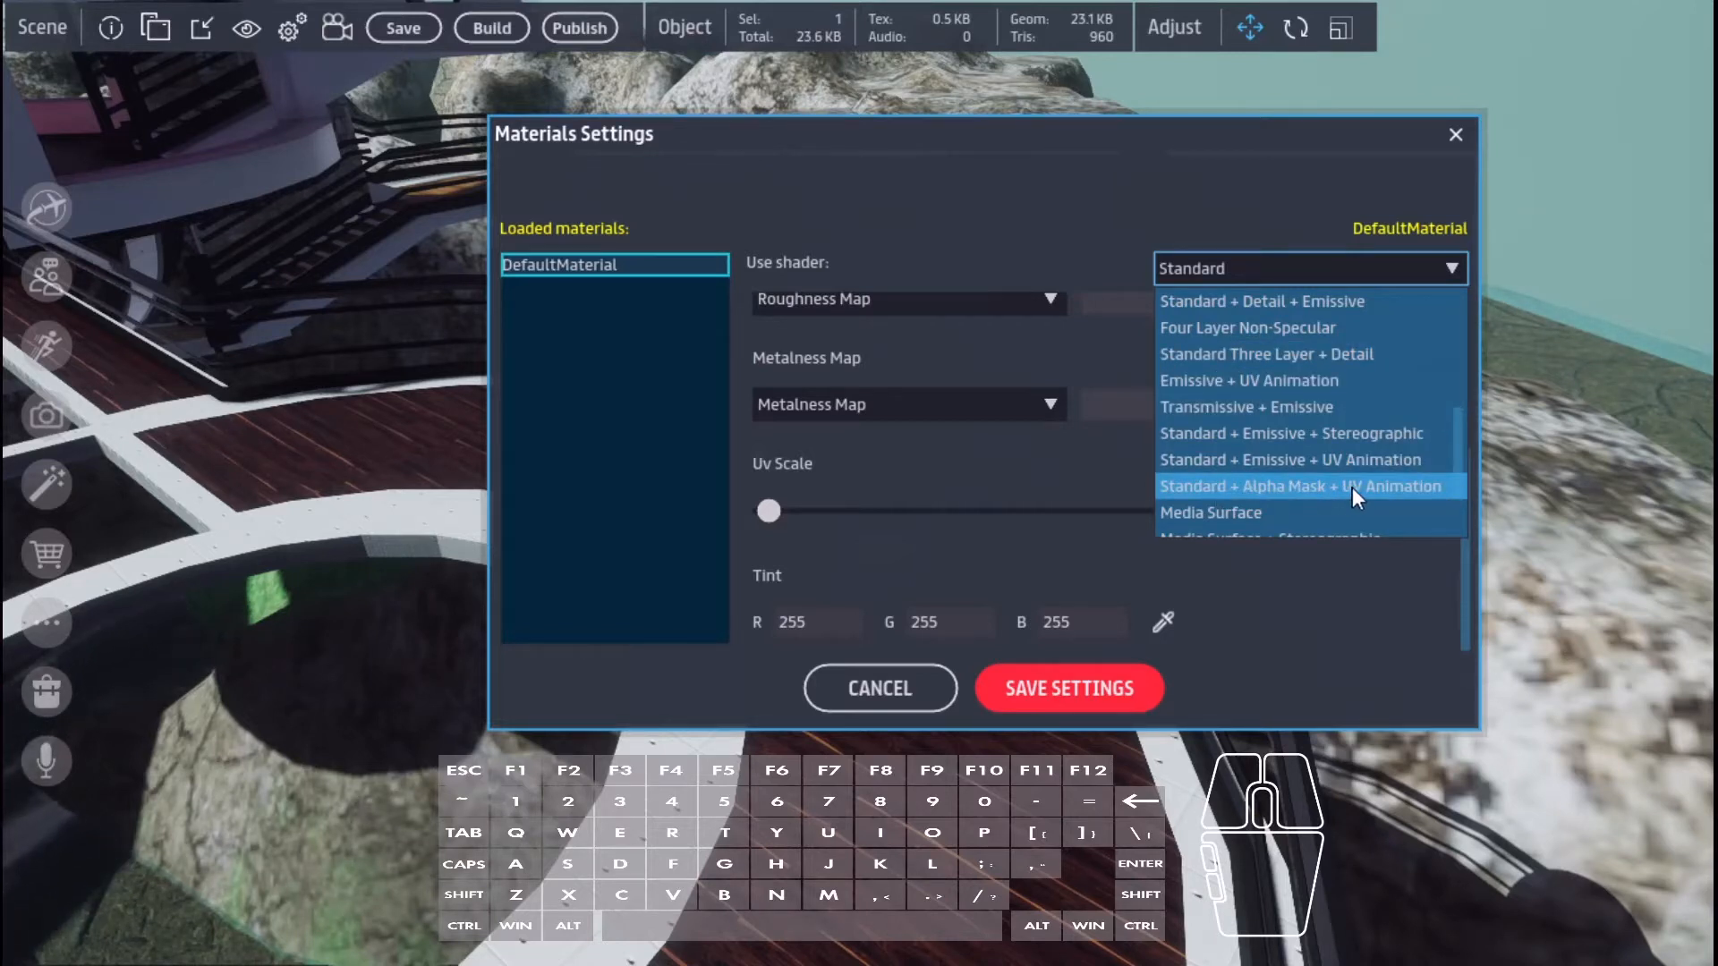
{"action": "left_click", "coordinate": [1308, 491]}
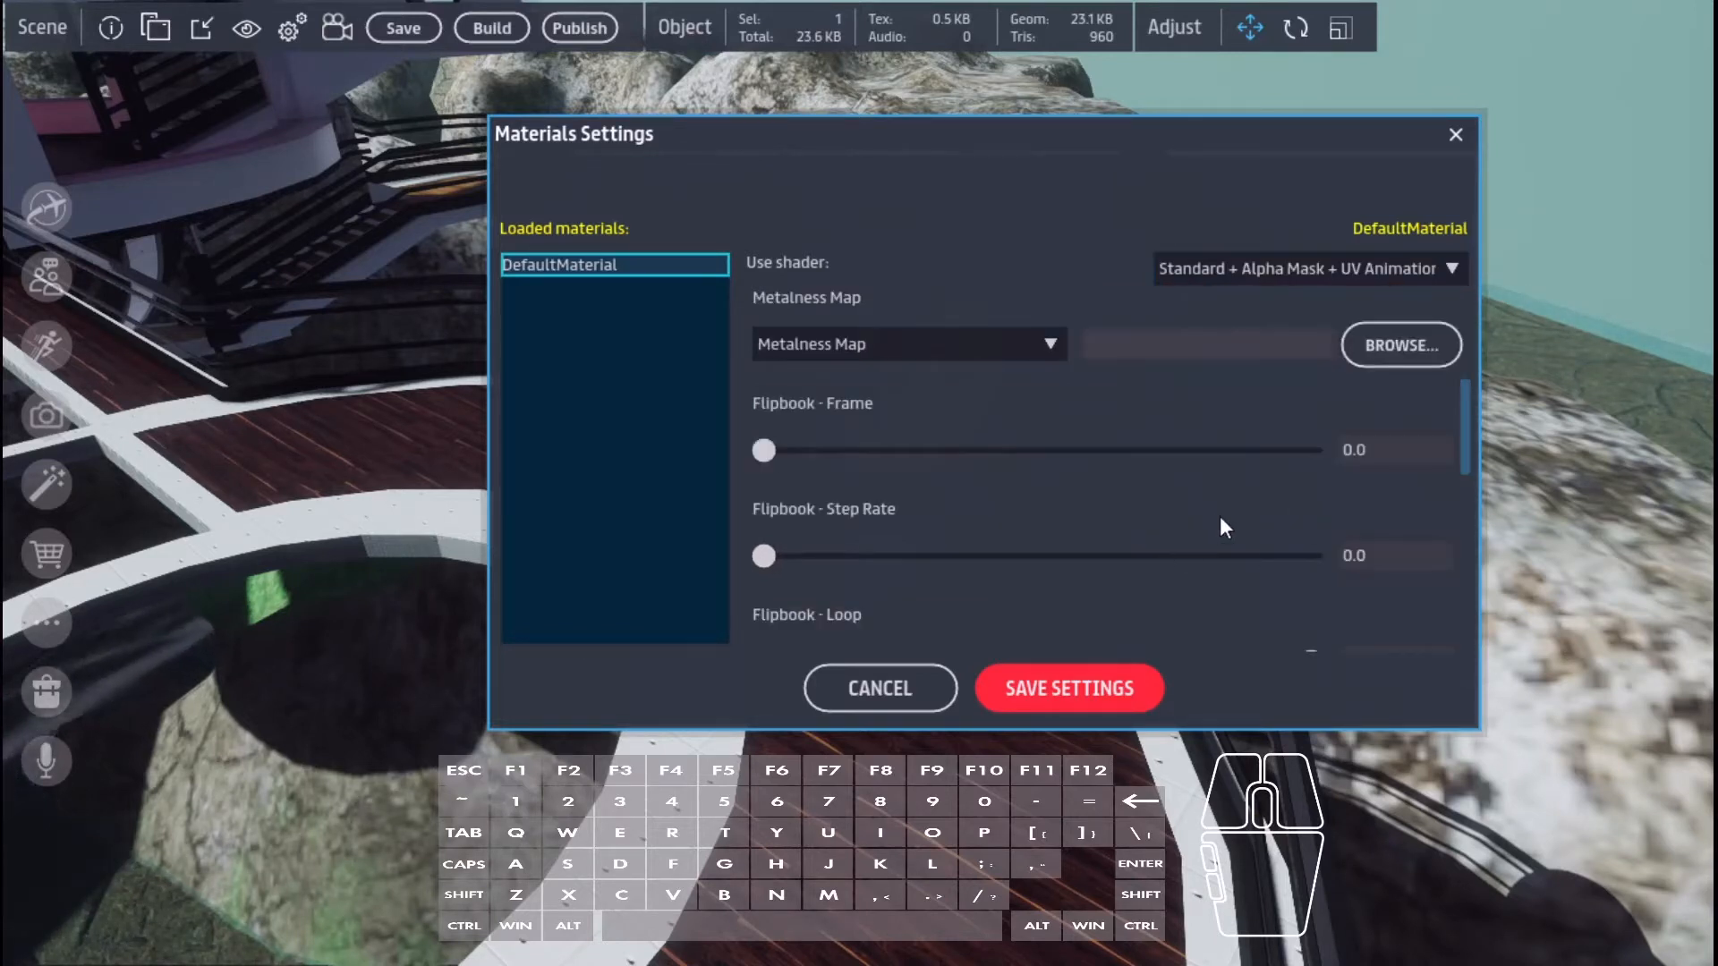
- Set the X value of the material's Uv Scroll - Rate to .03 and save the material settings
{"action": "scroll", "coordinate": [1208, 530], "scroll_direction": "up", "scroll_amount": 2}
{"action": "scroll", "coordinate": [1190, 532], "scroll_direction": "down", "scroll_amount": 7}
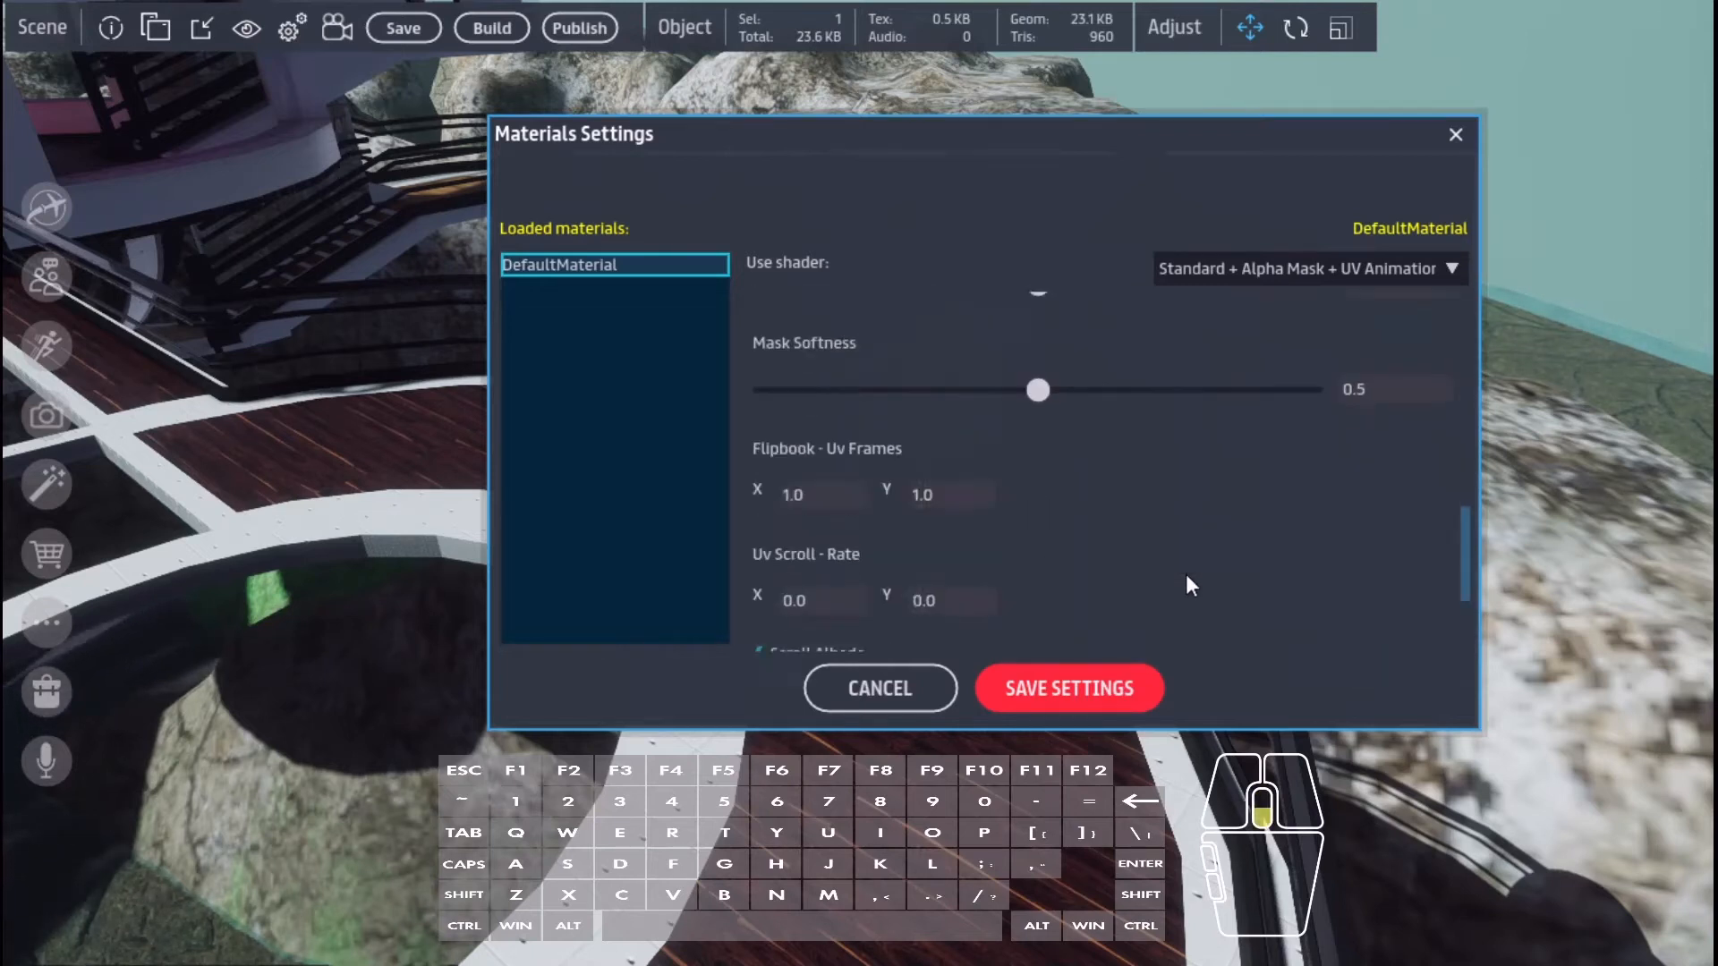
{"action": "scroll", "coordinate": [1190, 586], "scroll_direction": "down", "scroll_amount": 2}
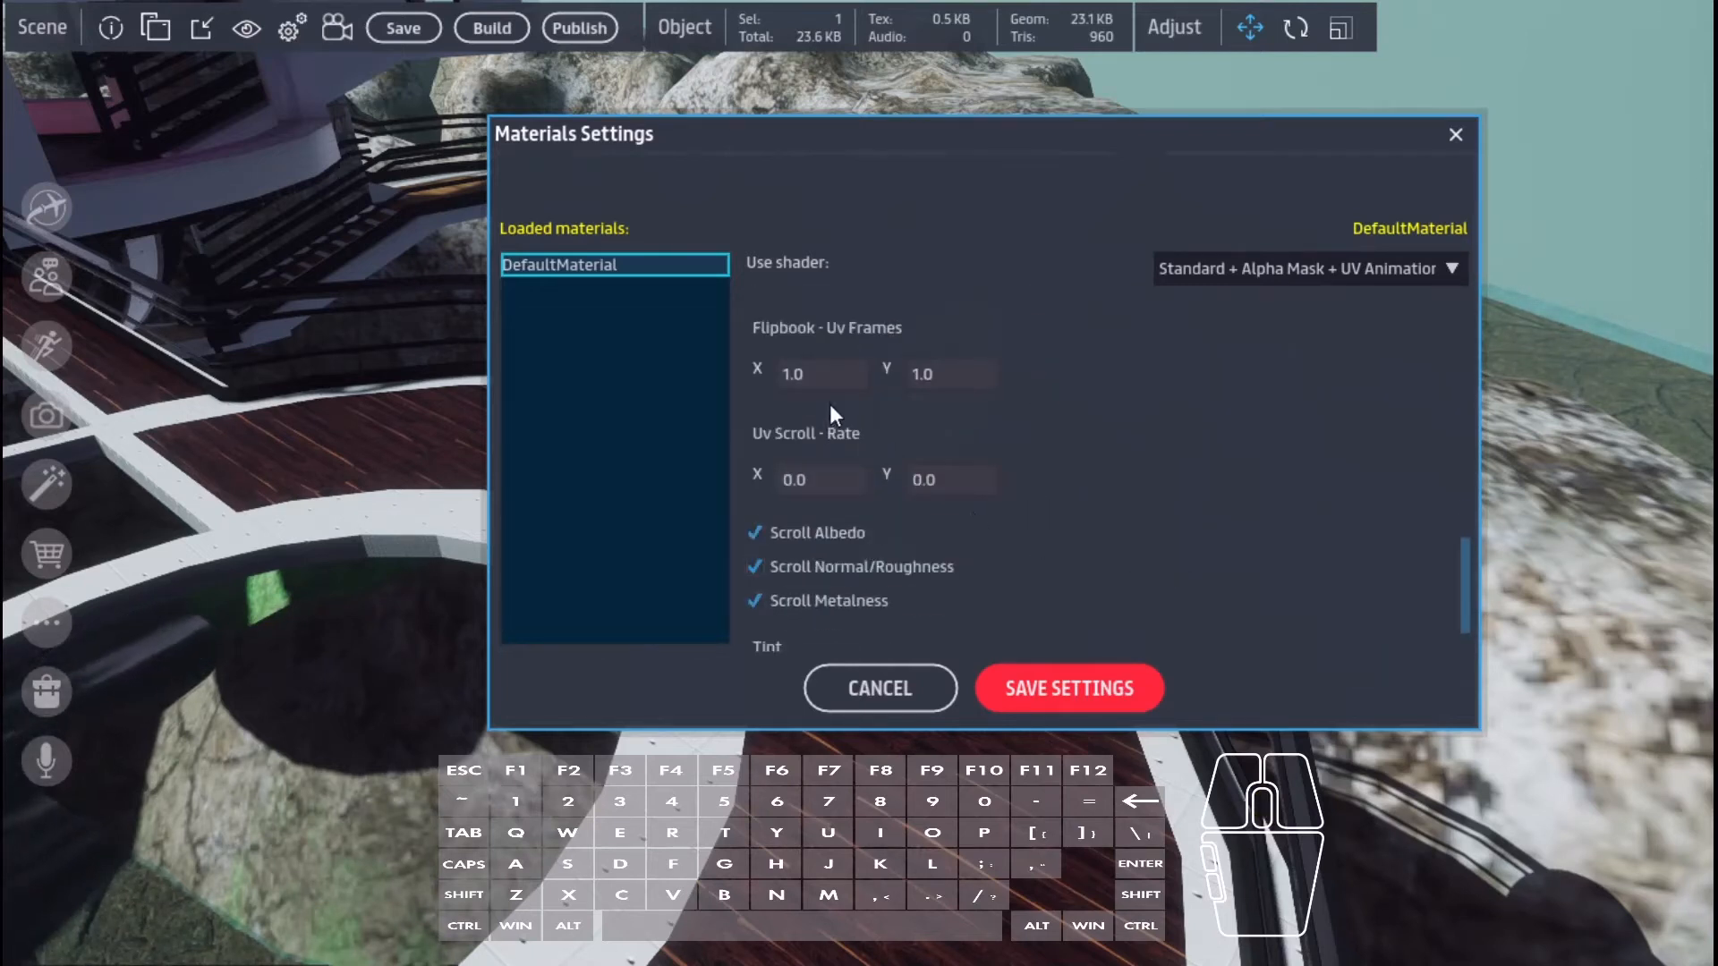
{"action": "left_click", "coordinate": [820, 482]}
{"action": "key", "text": "BackSpace"}
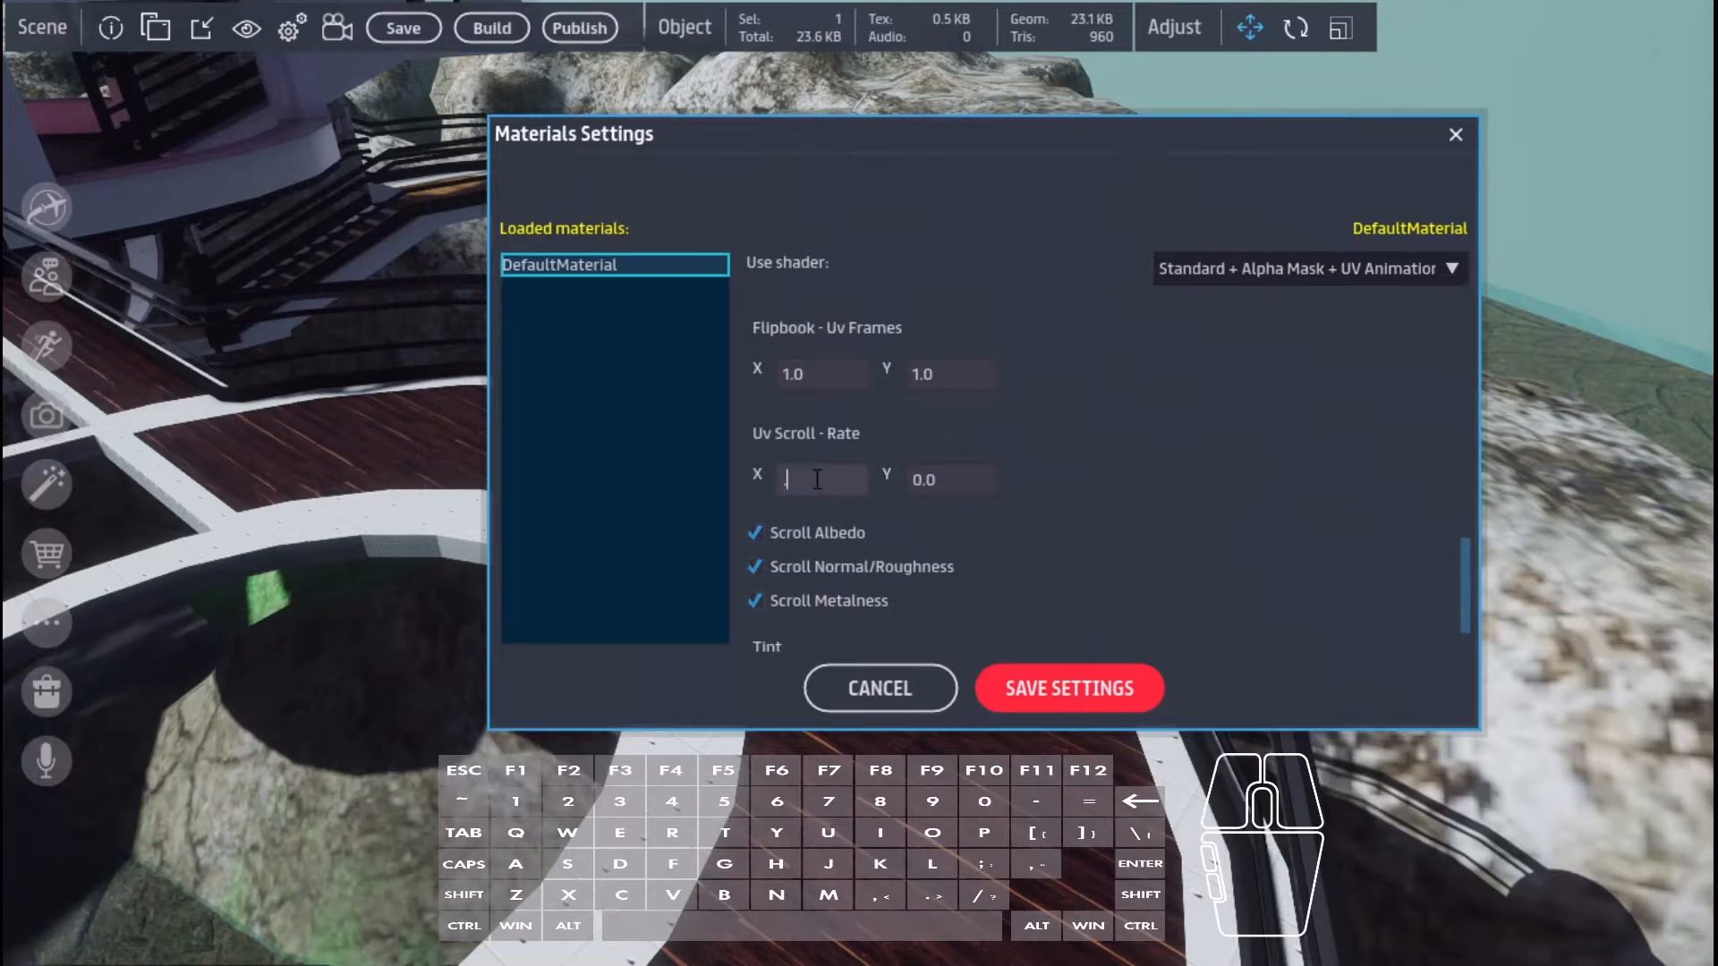
{"action": "type", "text": ".0"}
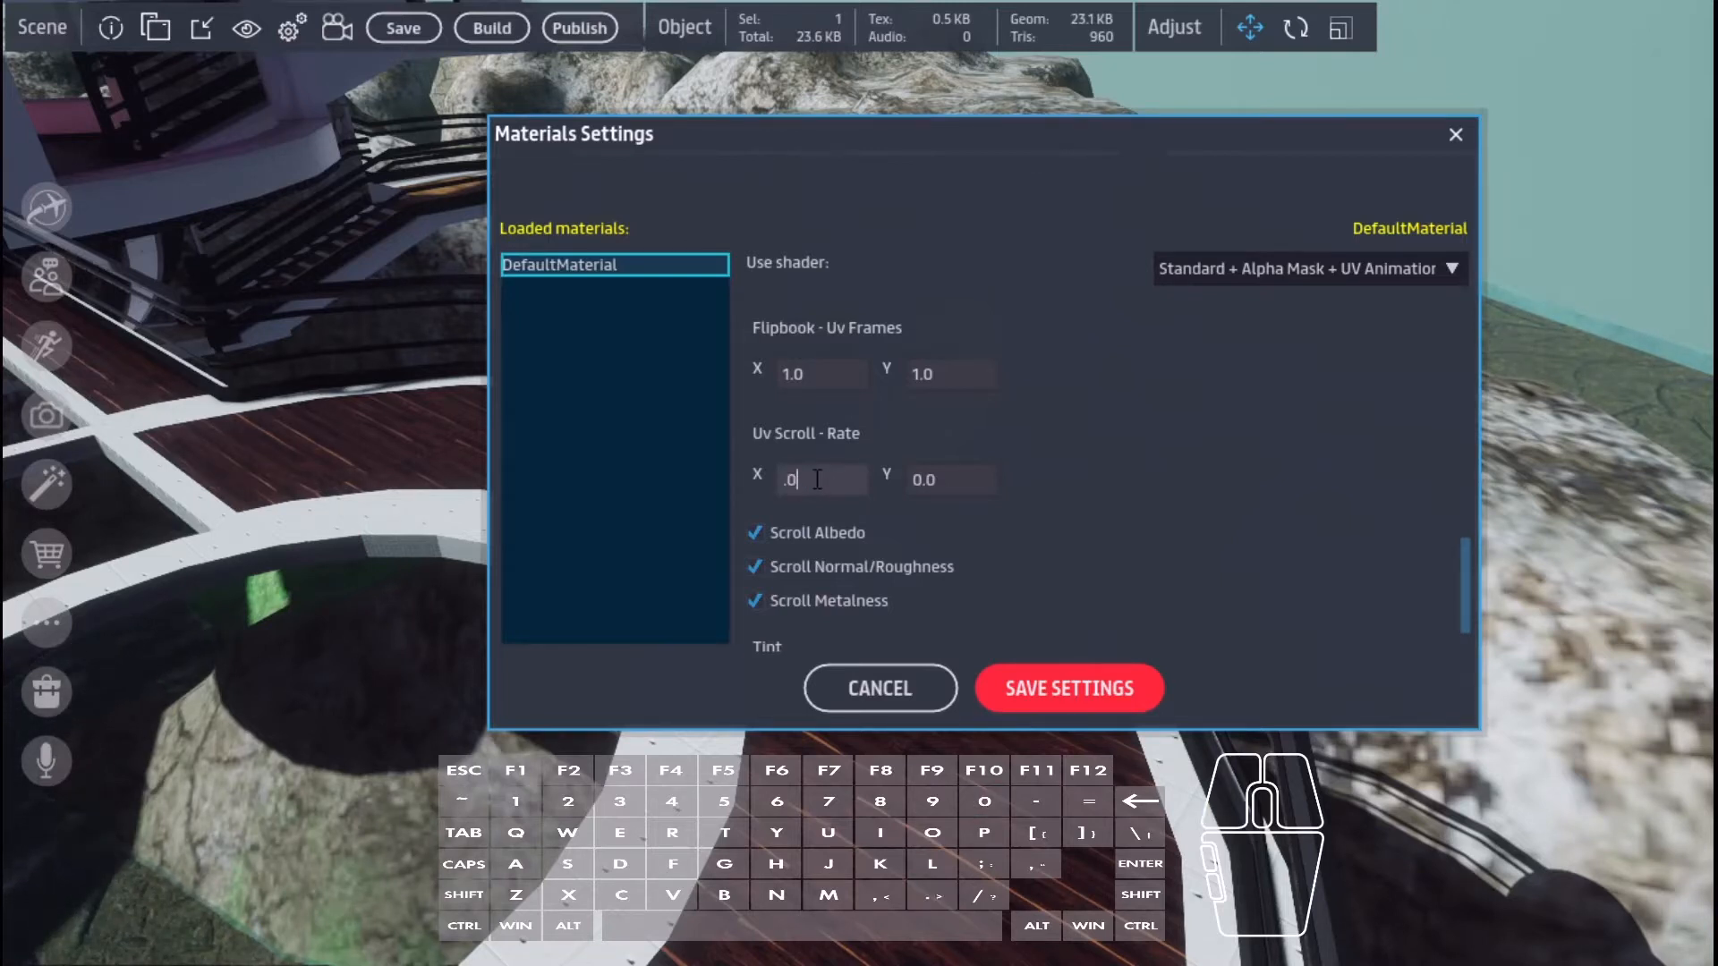
{"action": "type", "text": "3"}
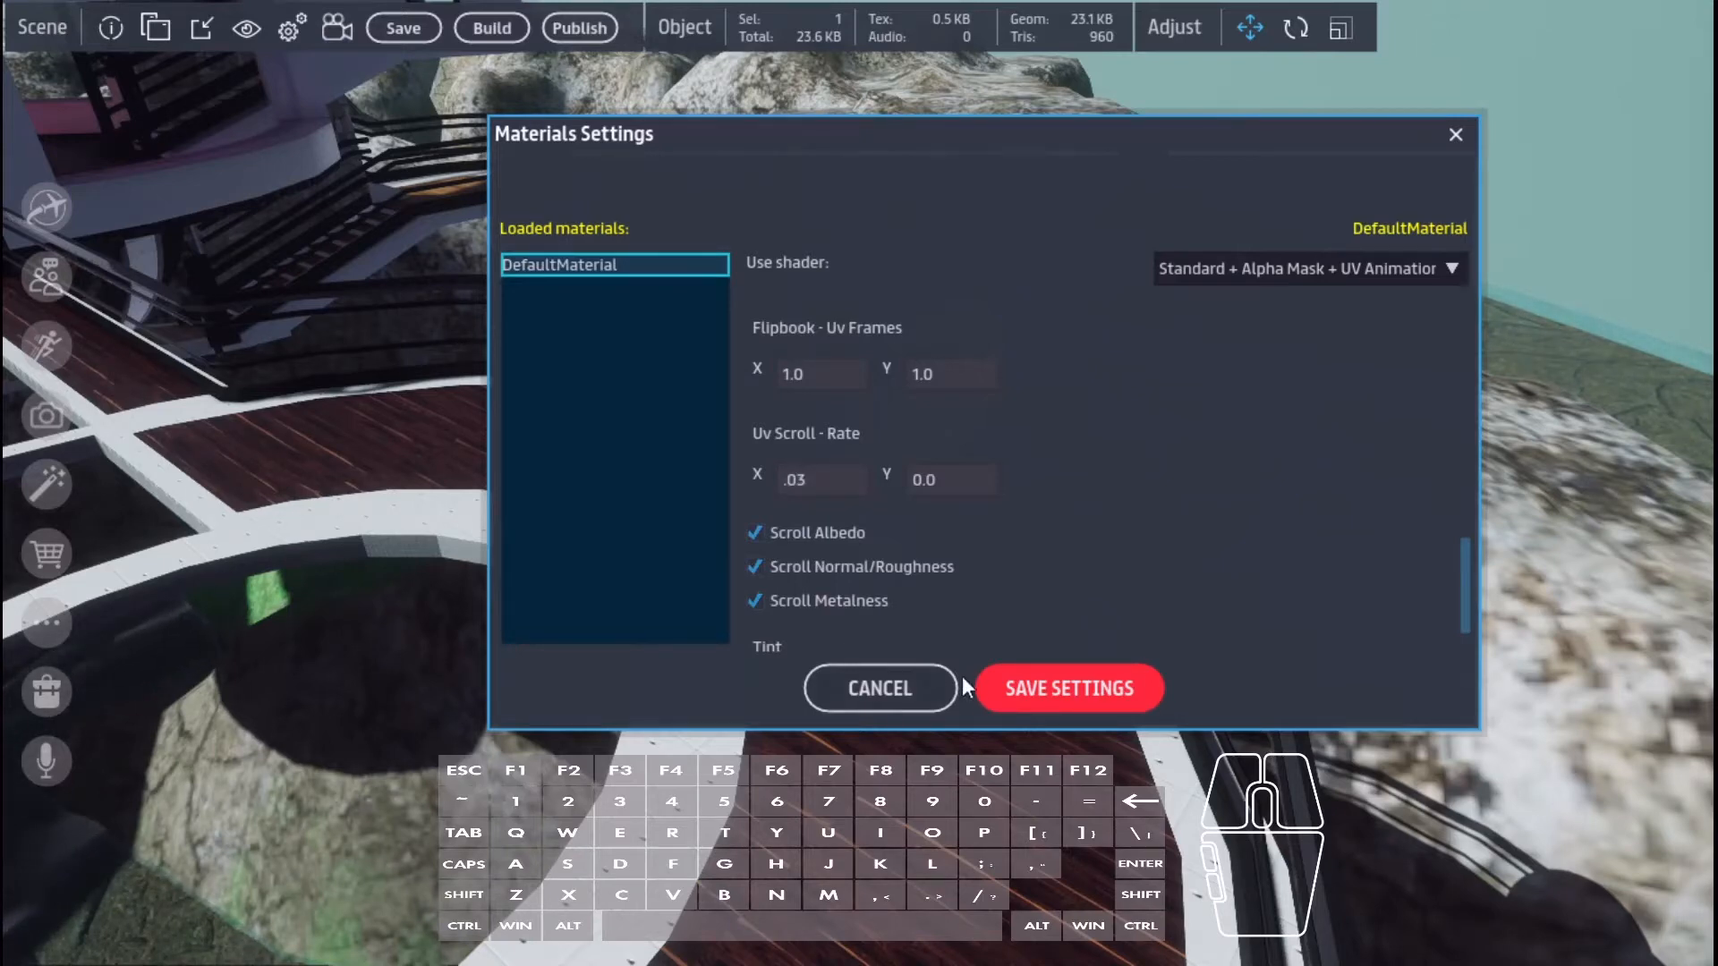
{"action": "left_click", "coordinate": [1024, 685]}
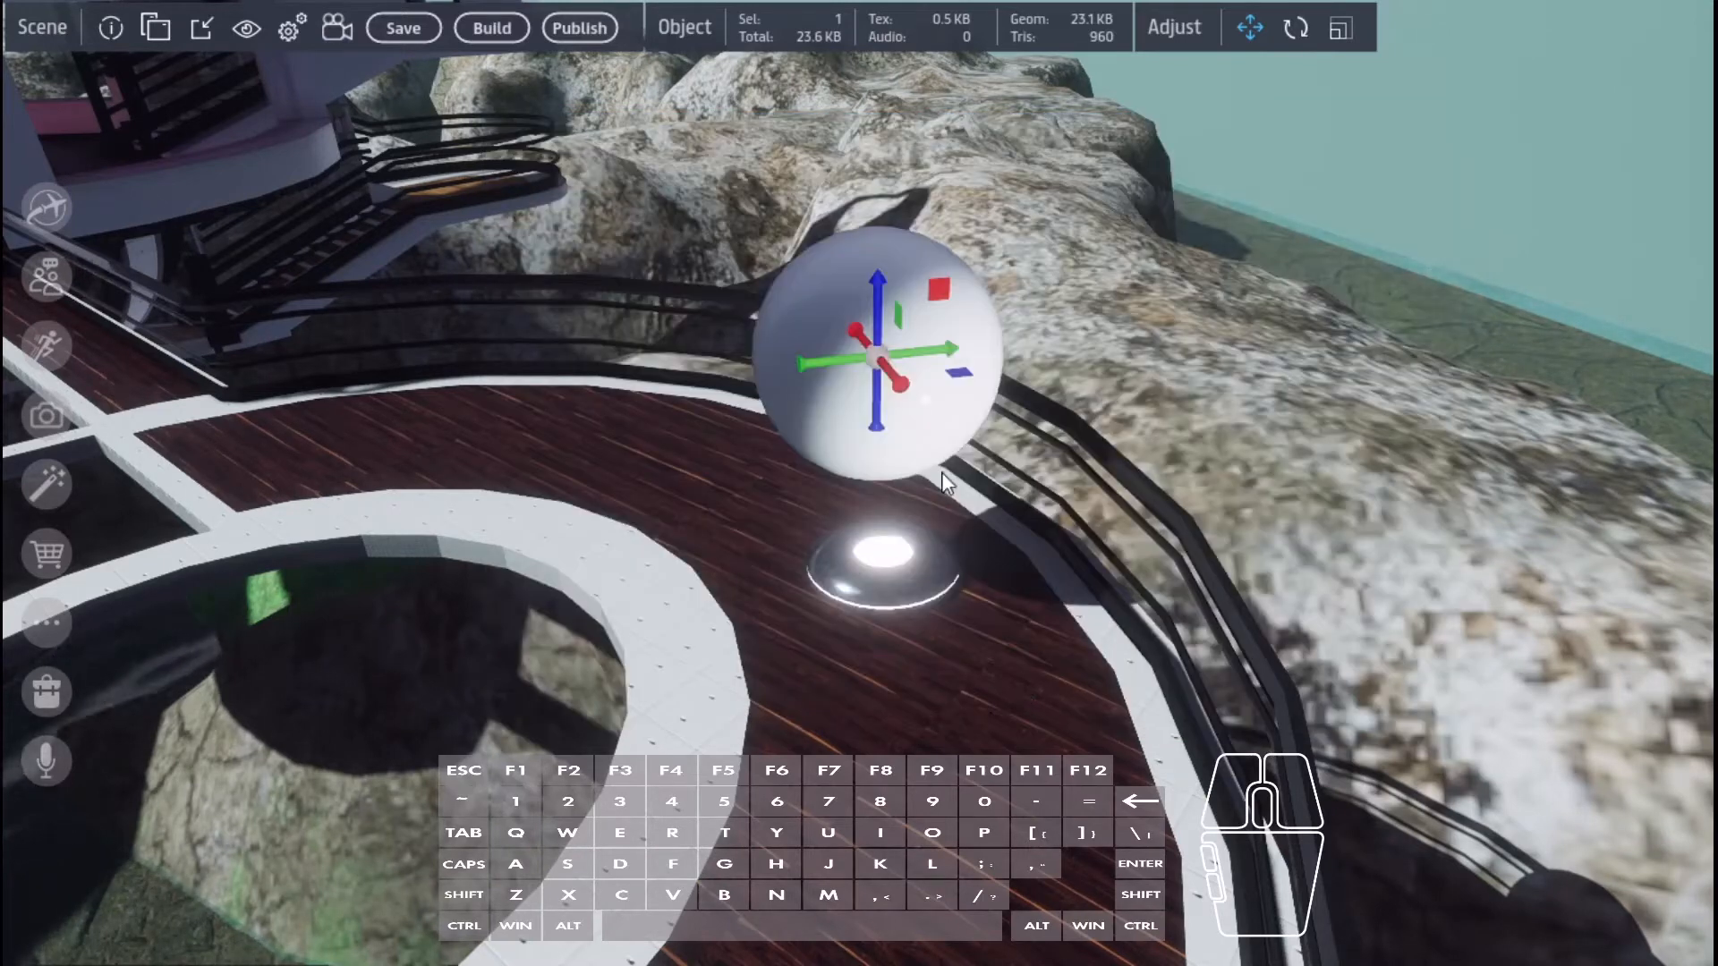
- Reopen the dome sphere's material settings and browse for an image file for the Albedo Map
{"action": "right_click_drag", "start_coordinate": [944, 483], "coordinate": [879, 412]}
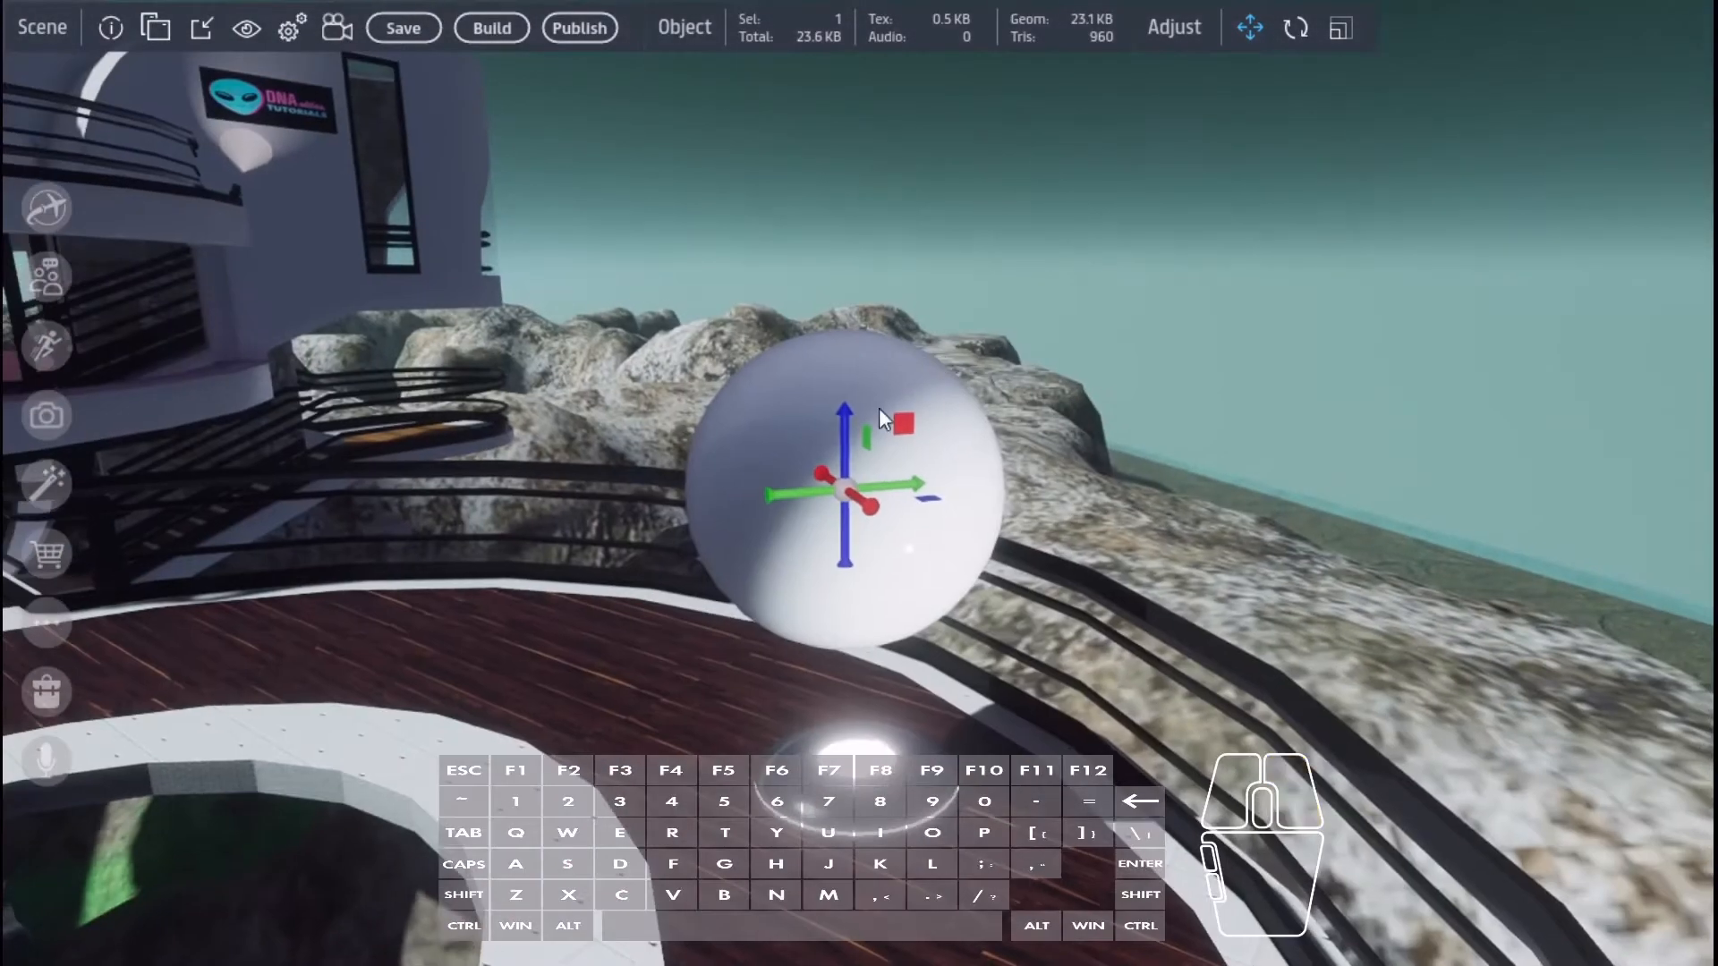
{"action": "right_click", "coordinate": [840, 490]}
{"action": "left_click", "coordinate": [893, 848]}
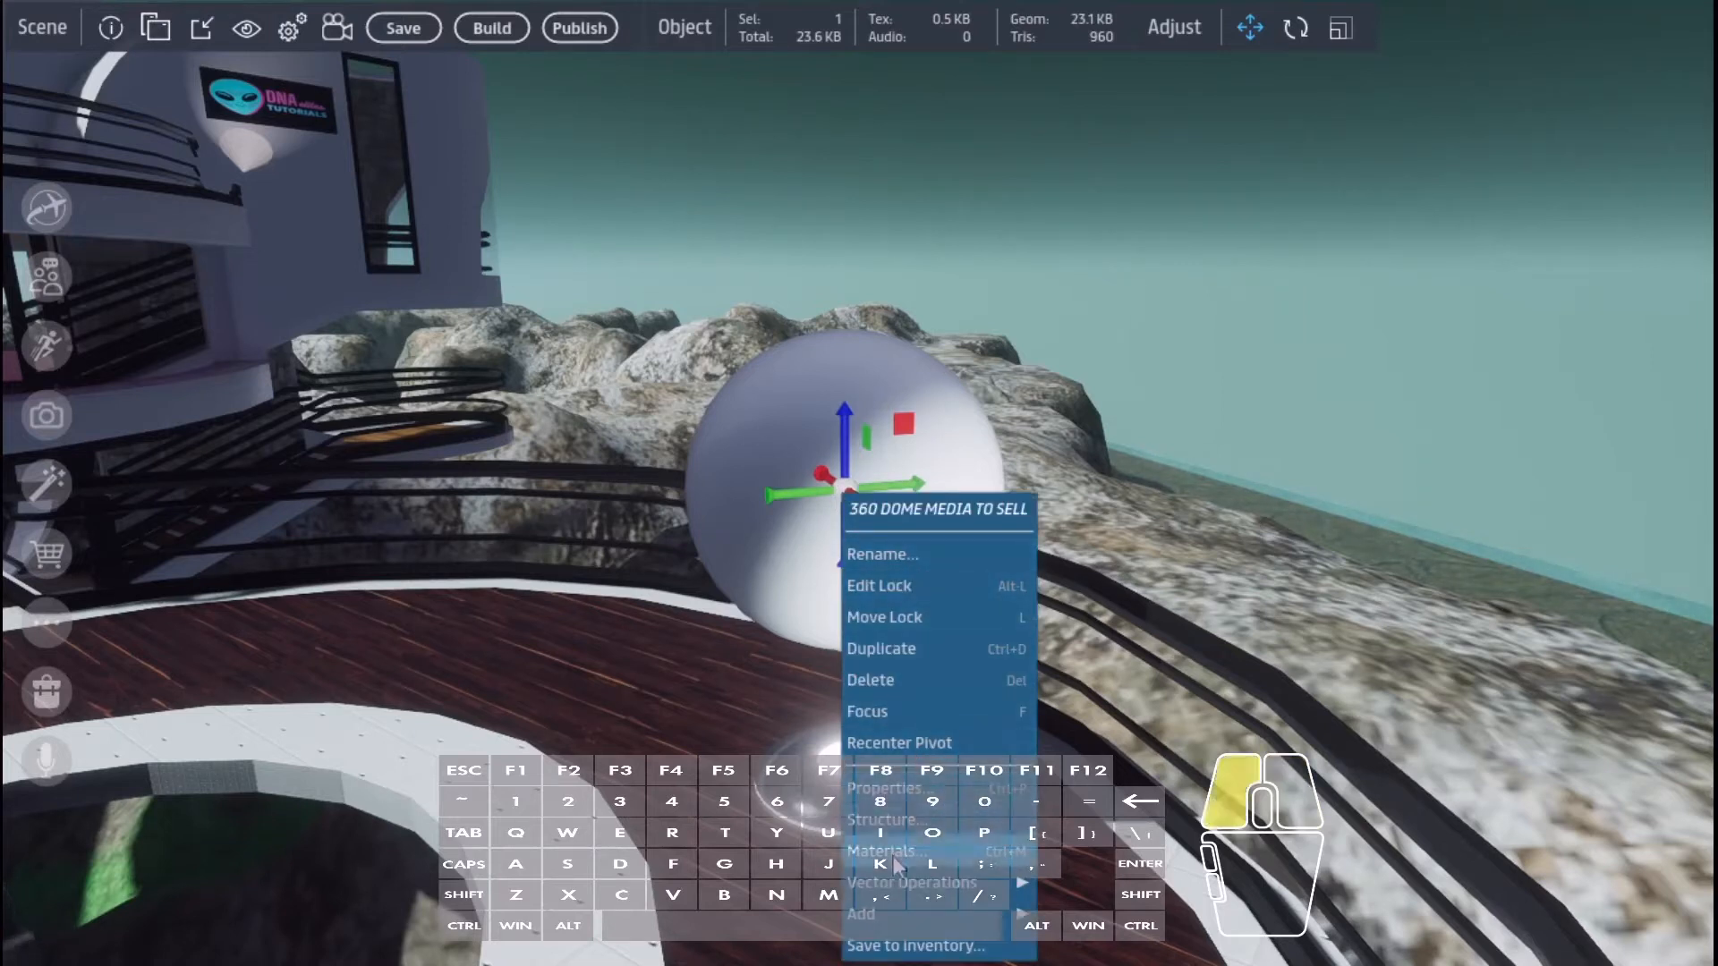
{"action": "left_click", "coordinate": [1410, 361]}
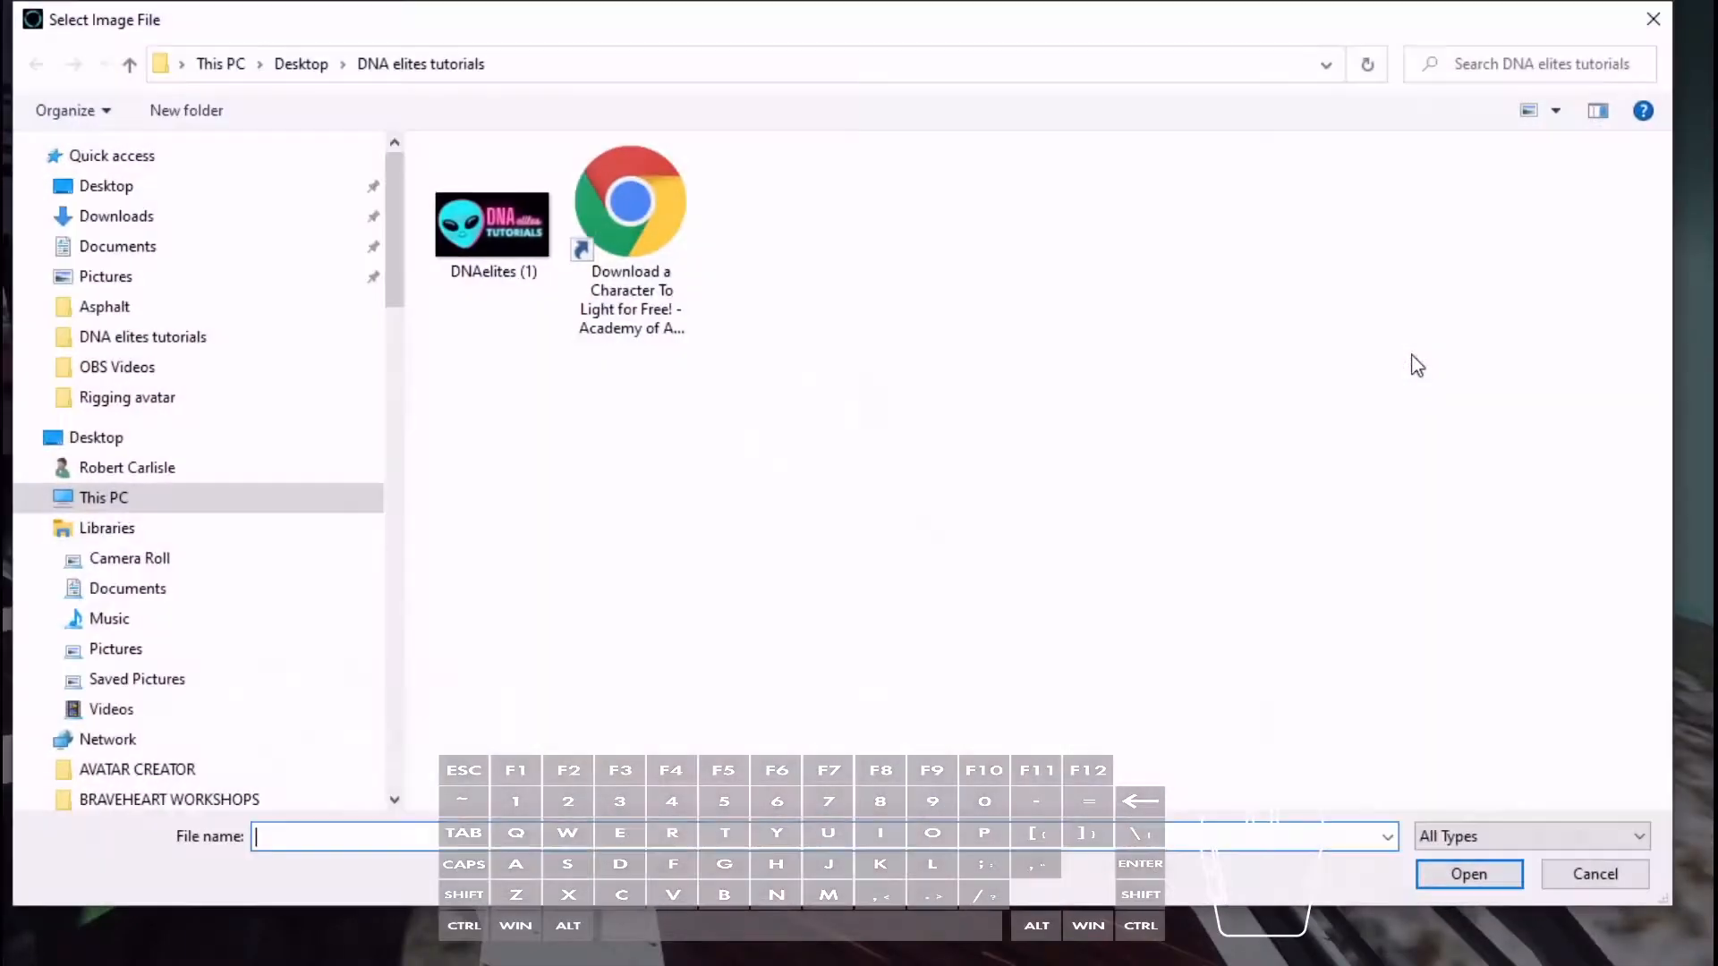
- Load galaxy-3696058_1920 from the Downloads folder as the sphere's albedo texture and save the material settings
{"action": "left_click", "coordinate": [117, 216]}
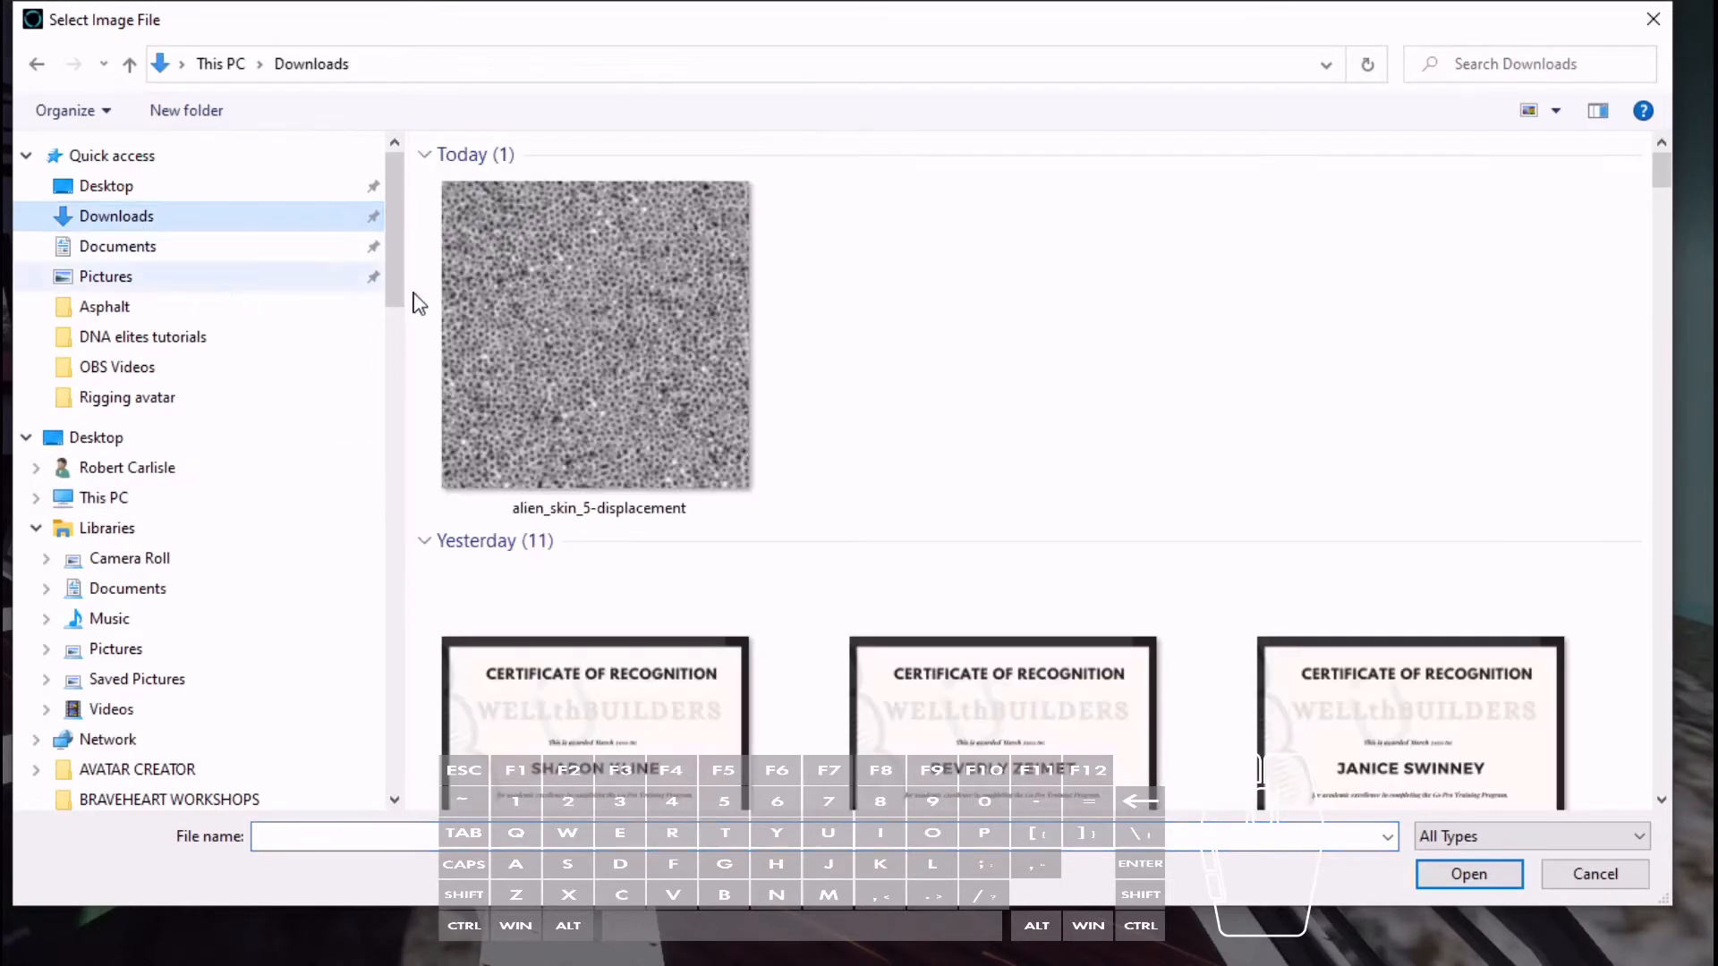
{"action": "scroll", "coordinate": [899, 407], "scroll_direction": "down", "scroll_amount": 6}
{"action": "scroll", "coordinate": [970, 425], "scroll_direction": "down", "scroll_amount": 6}
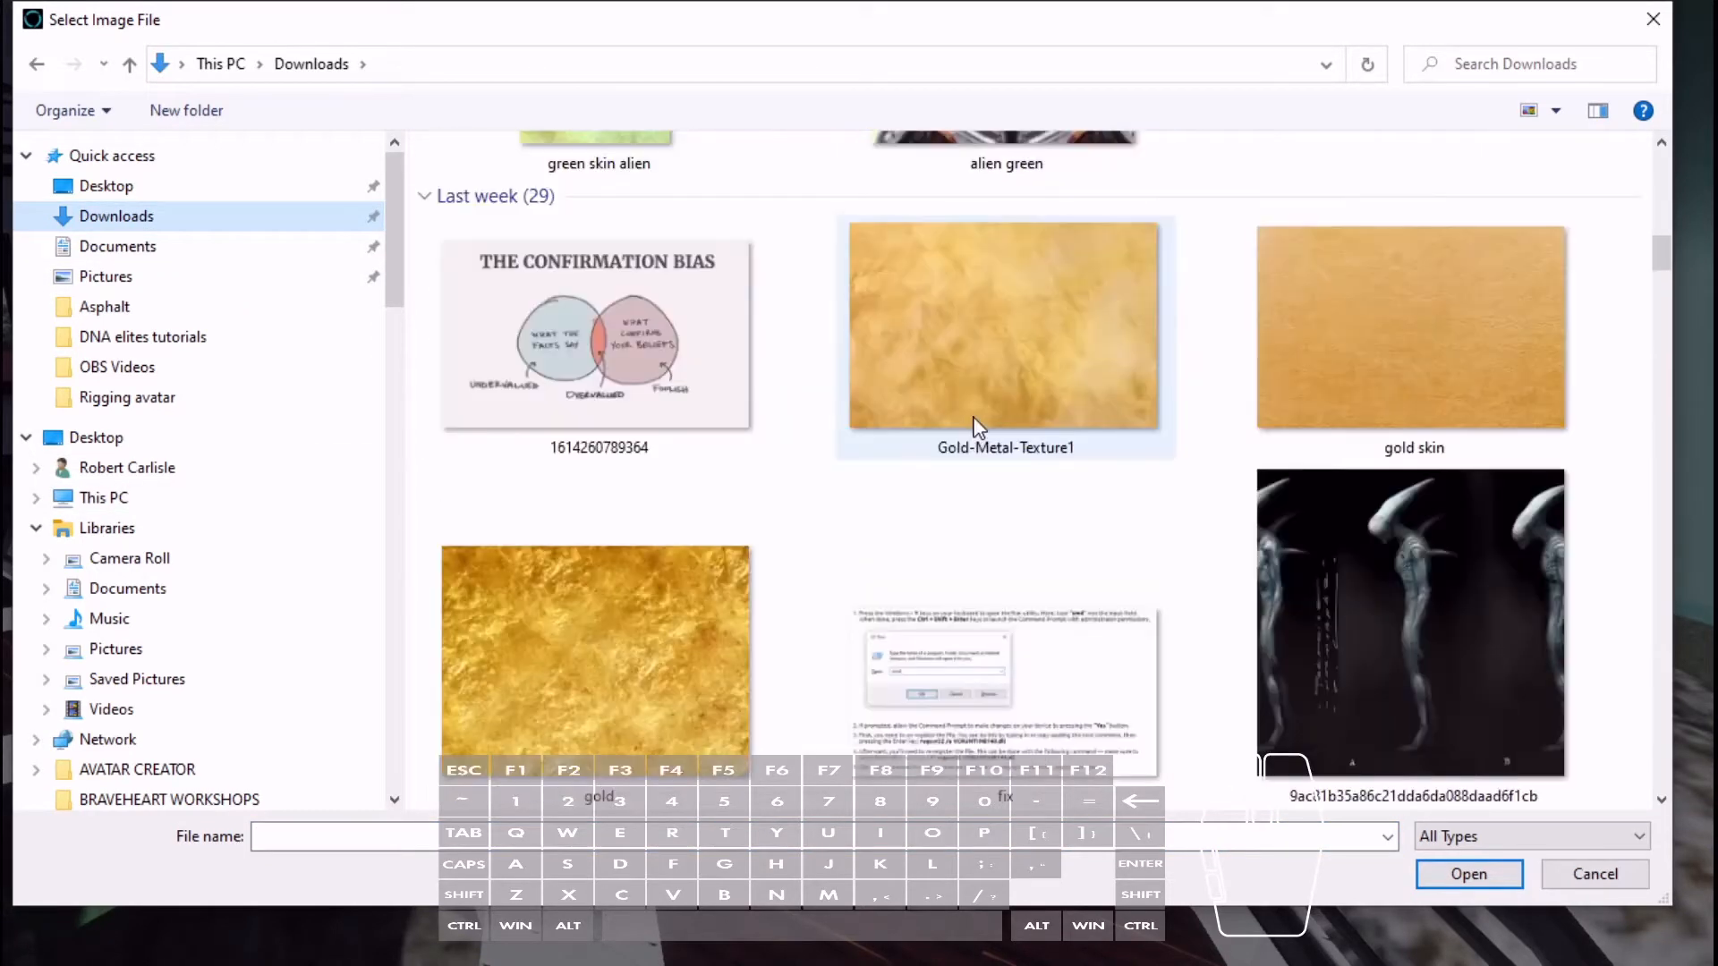
{"action": "scroll", "coordinate": [978, 427], "scroll_direction": "down", "scroll_amount": 6}
{"action": "scroll", "coordinate": [978, 427], "scroll_direction": "down", "scroll_amount": 3}
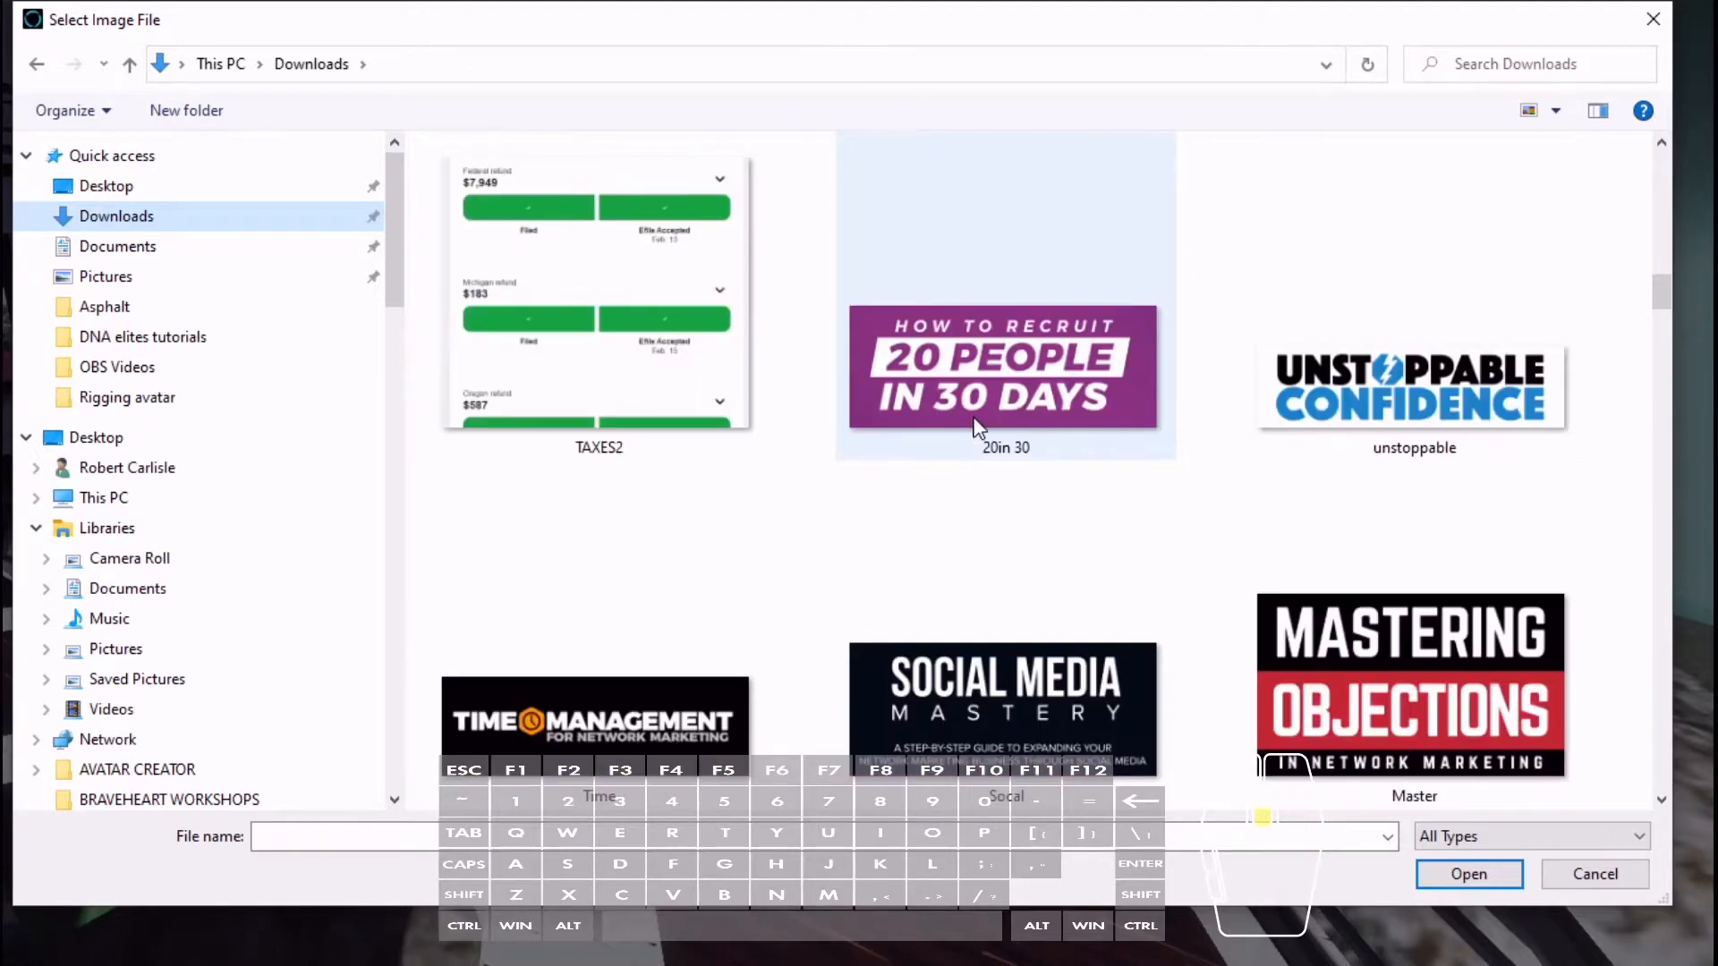
{"action": "scroll", "coordinate": [978, 427], "scroll_direction": "down", "scroll_amount": 3}
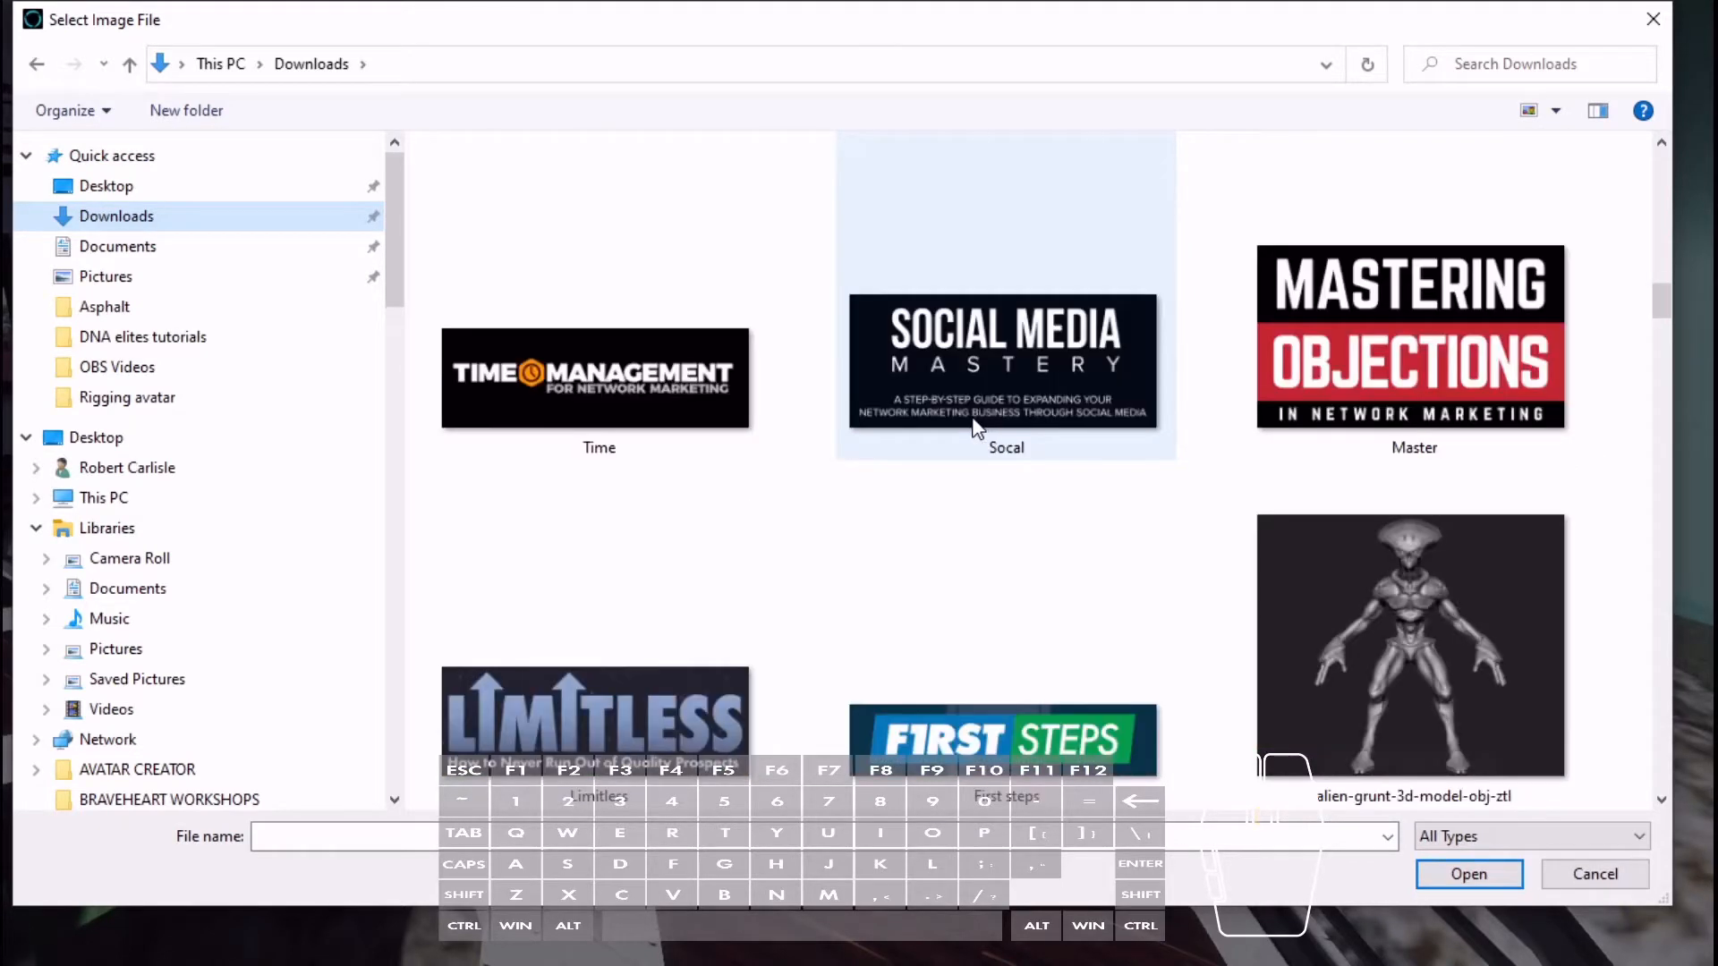
{"action": "scroll", "coordinate": [977, 427], "scroll_direction": "down", "scroll_amount": 3}
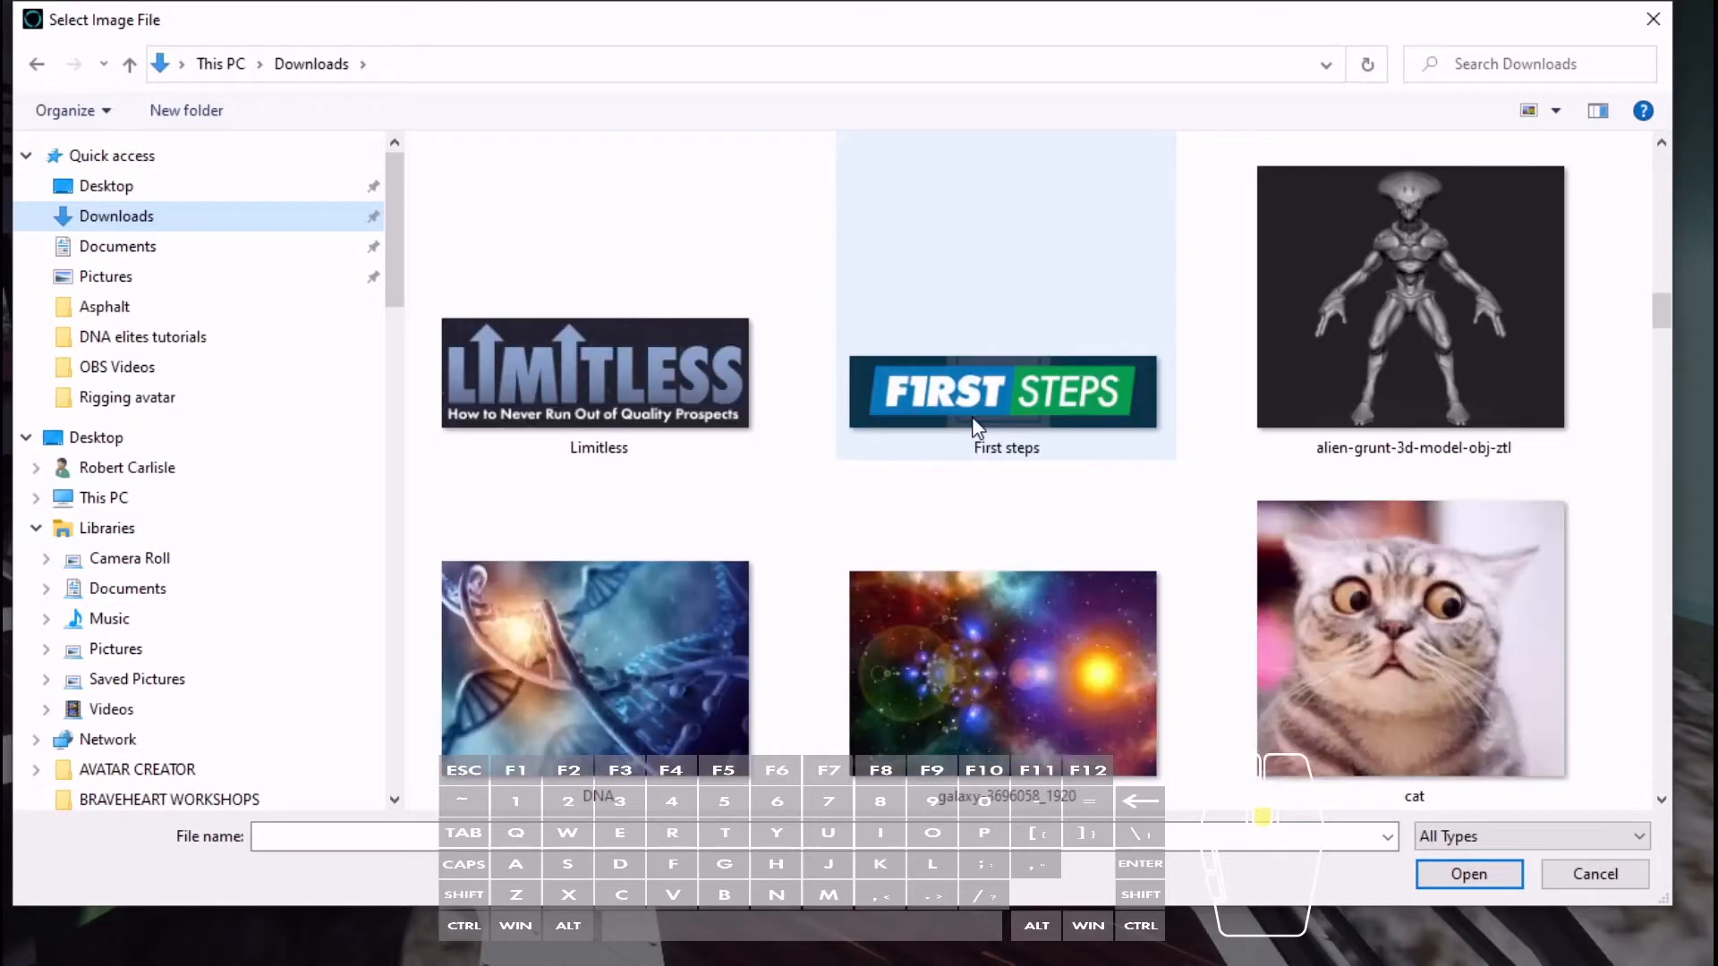
{"action": "left_click", "coordinate": [977, 680]}
{"action": "left_click", "coordinate": [1468, 874]}
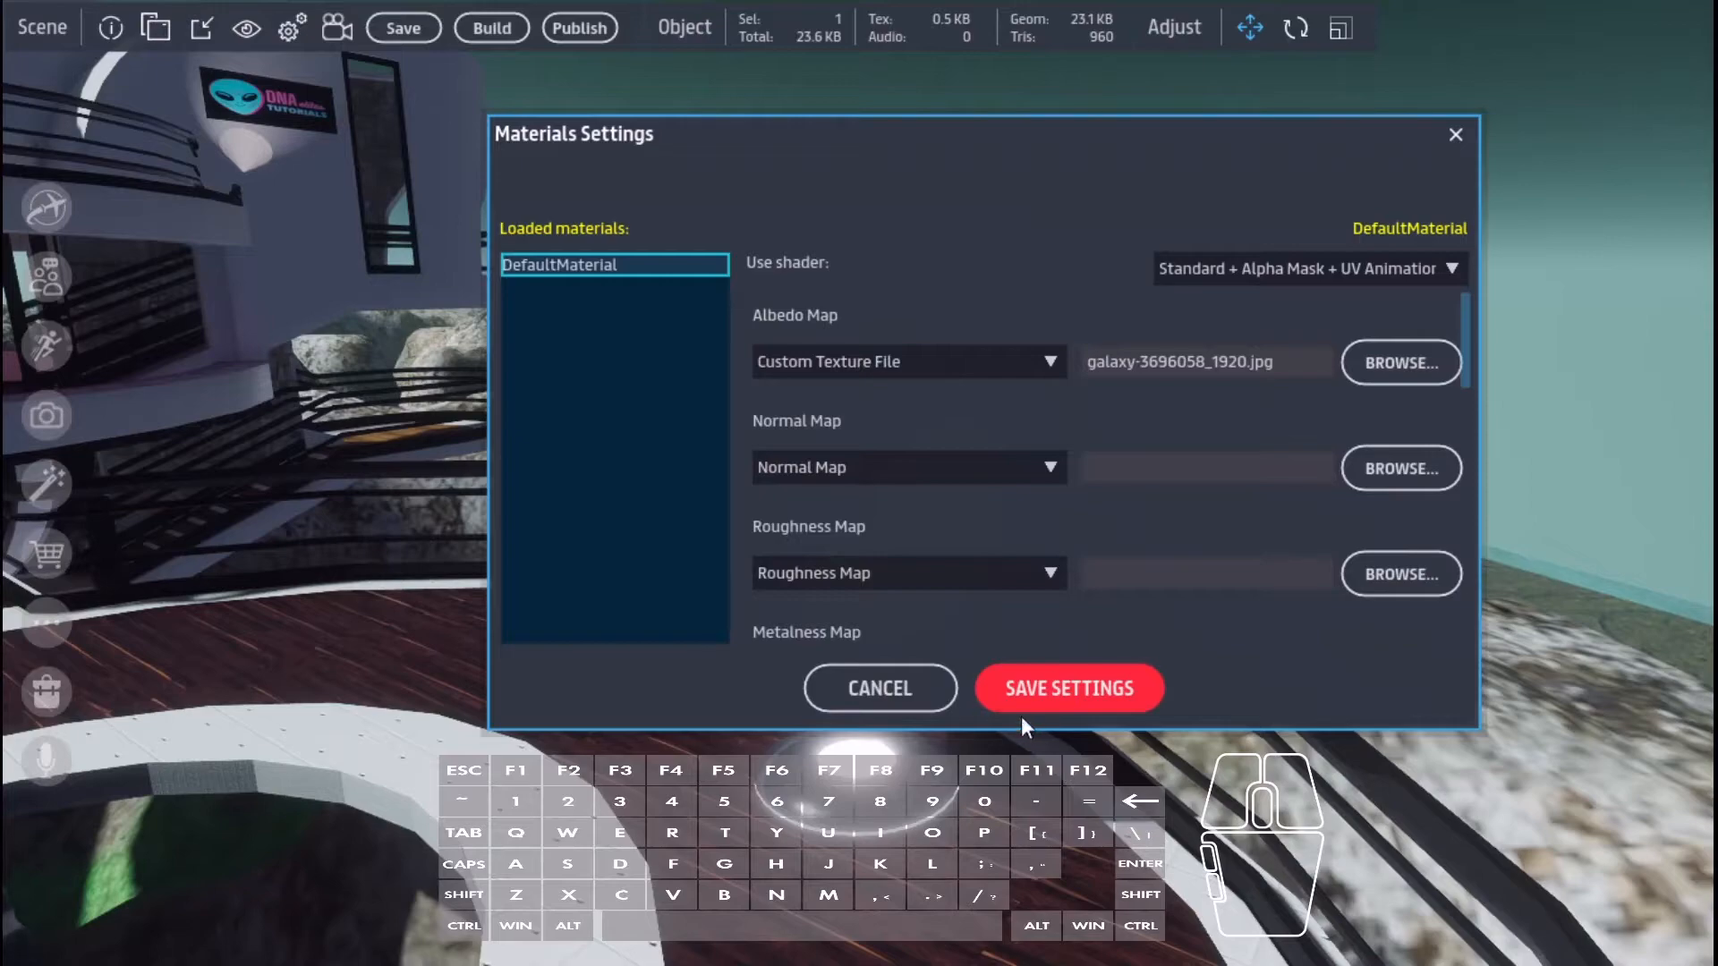
{"action": "left_click", "coordinate": [1038, 688]}
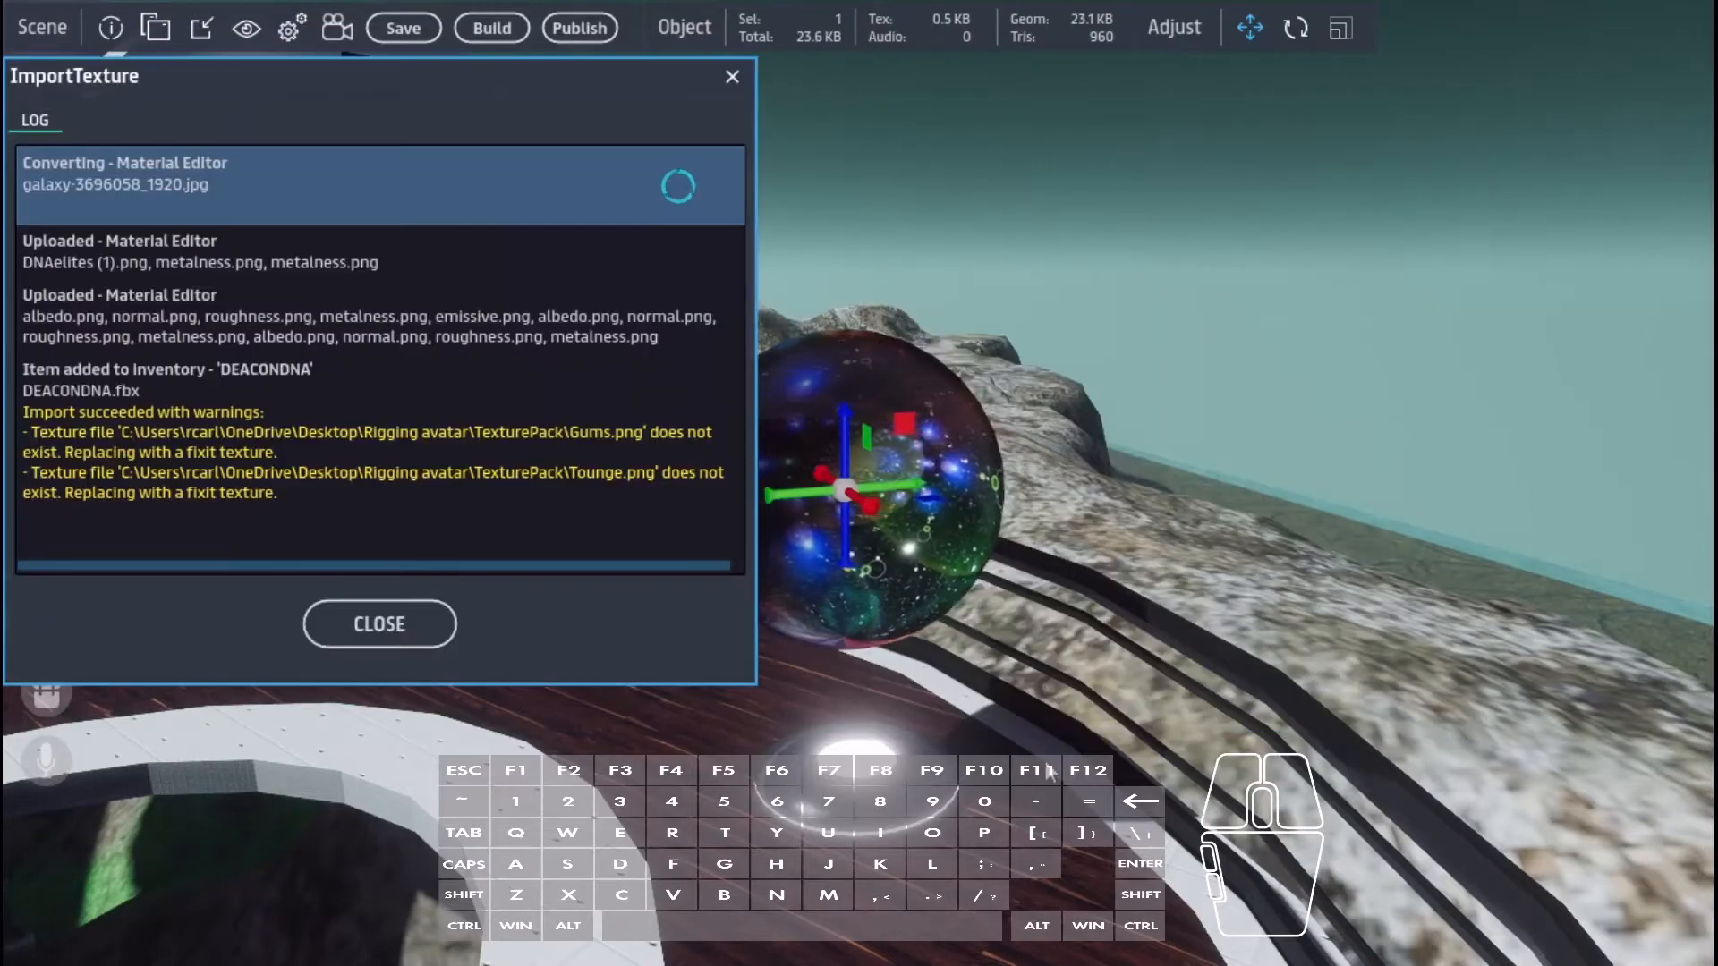
- Close the texture import log and view the textured sphere from another side
{"action": "right_click_drag", "start_coordinate": [1045, 686], "coordinate": [1324, 711]}
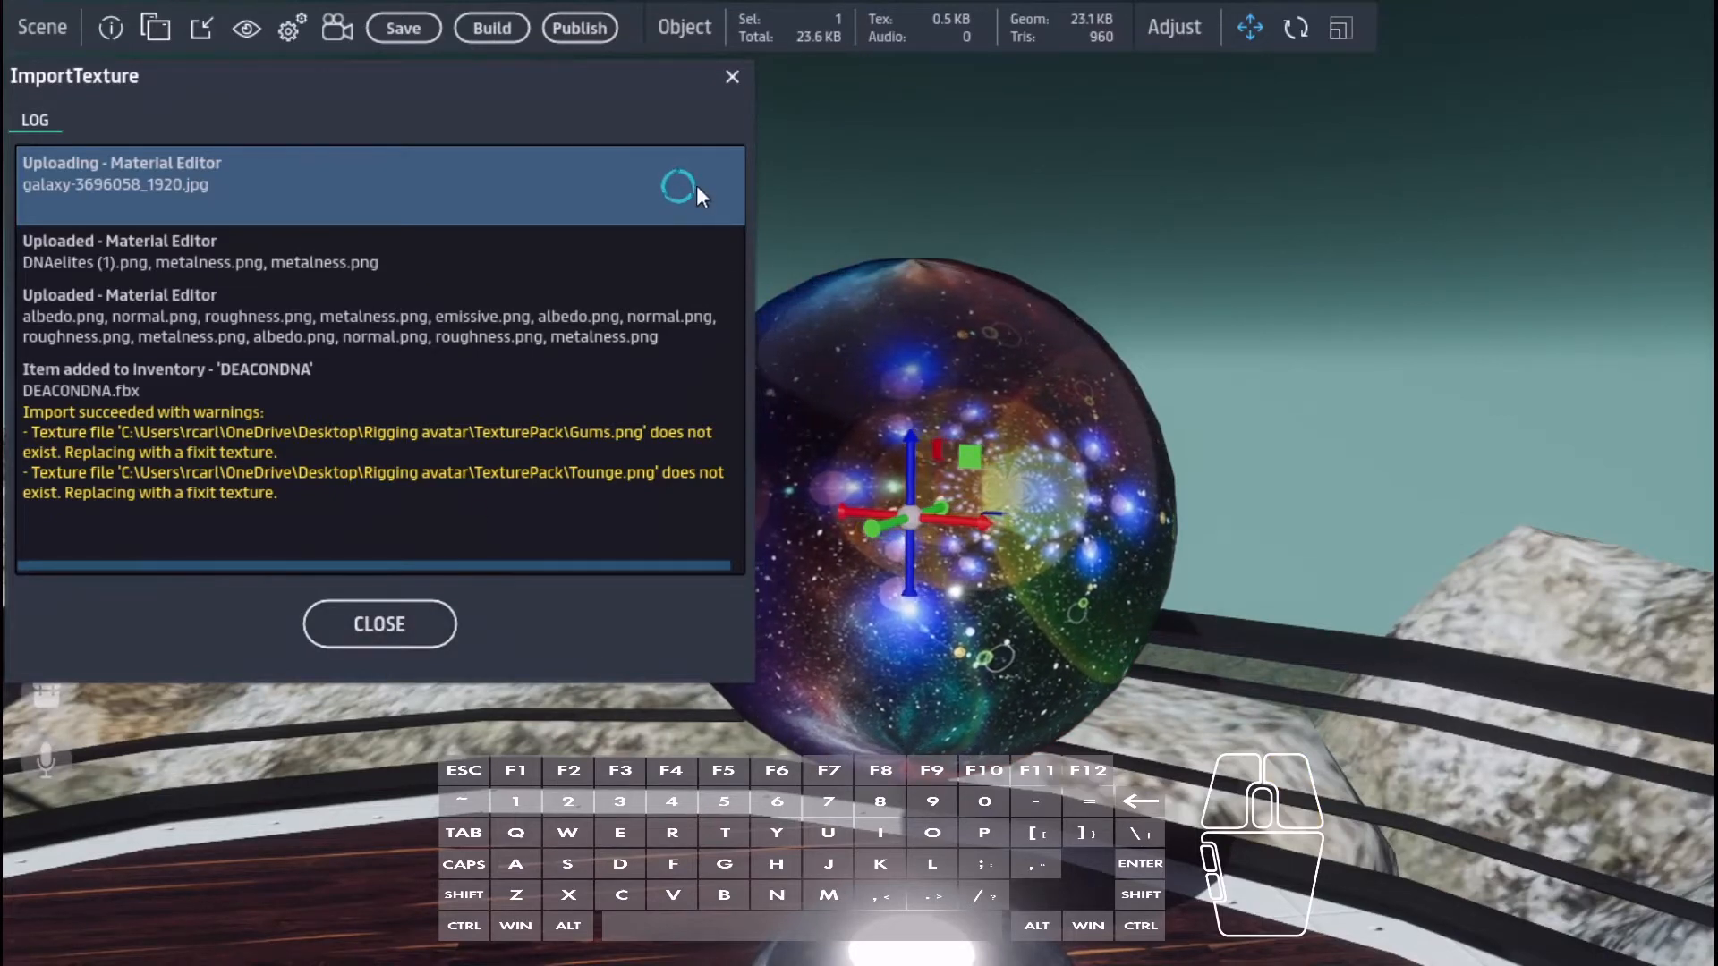
{"action": "left_click", "coordinate": [731, 75]}
{"action": "right_click_drag", "start_coordinate": [1234, 680], "coordinate": [1010, 716]}
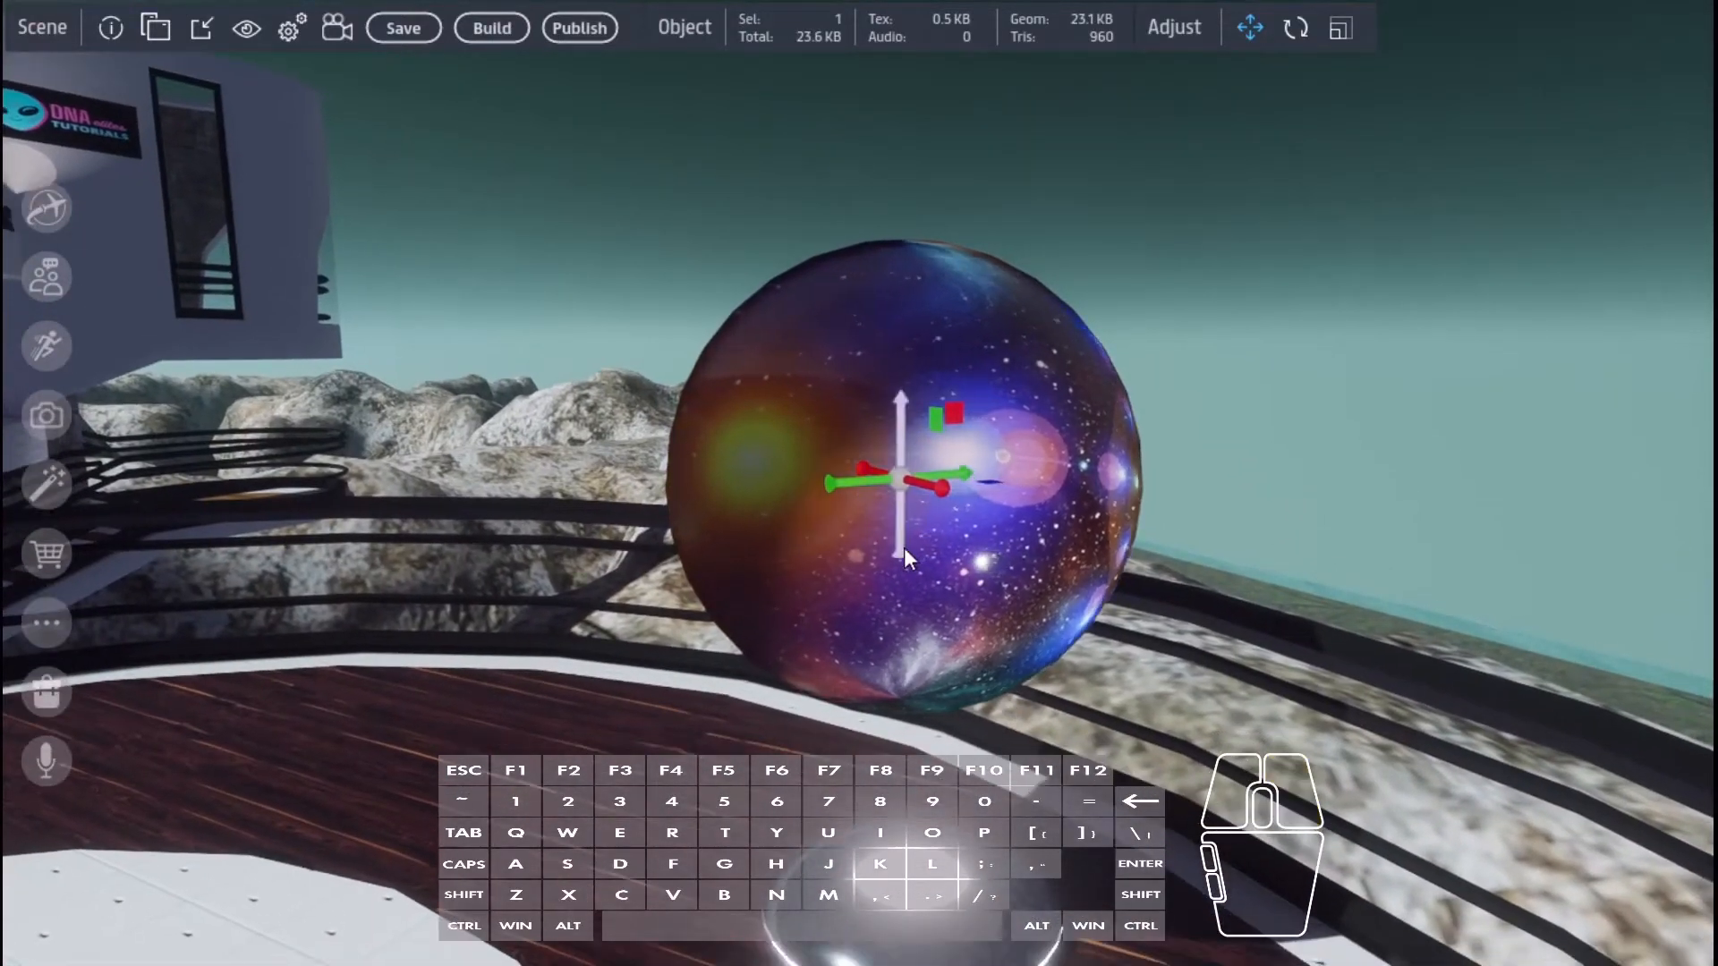
- Lower the dome sphere onto the small disc and adjust its position over the disc
{"action": "left_click_drag", "start_coordinate": [900, 549], "coordinate": [921, 762]}
{"action": "left_click_drag", "start_coordinate": [855, 698], "coordinate": [938, 707]}
{"action": "left_click", "coordinate": [948, 708]}
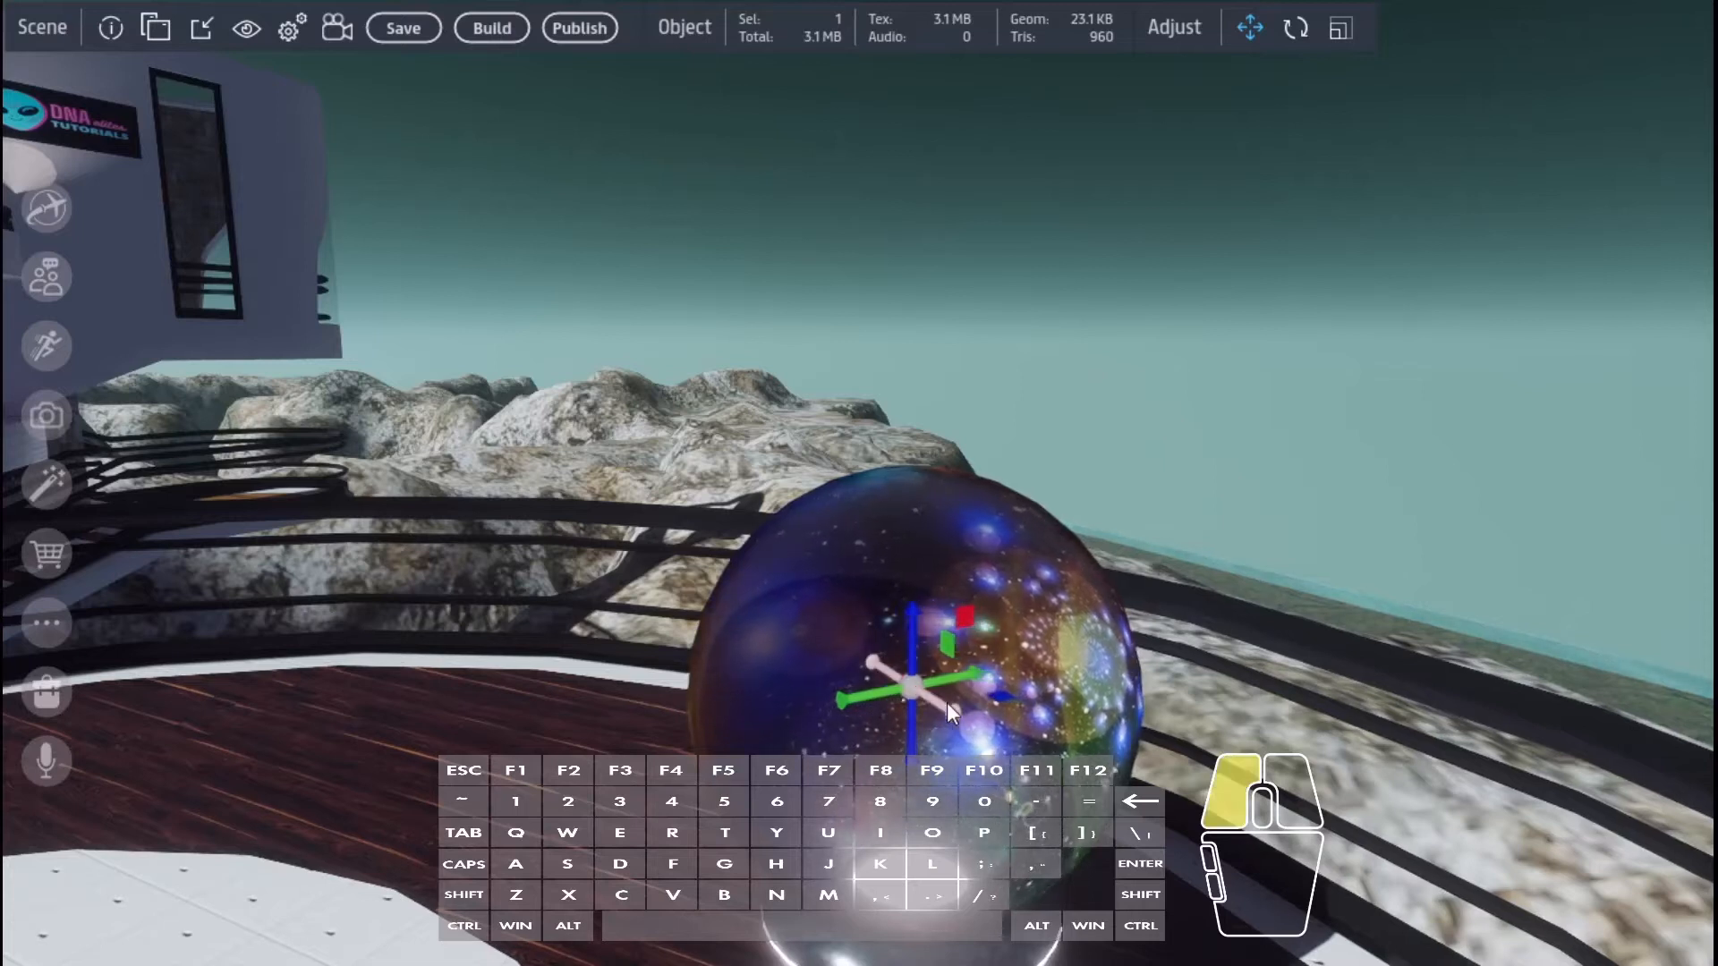
{"action": "left_click_drag", "start_coordinate": [911, 659], "coordinate": [916, 651]}
{"action": "key", "text": "s"}
{"action": "right_click_drag", "start_coordinate": [1120, 689], "coordinate": [1188, 696]}
{"action": "key", "text": "w"}
{"action": "key", "text": "s"}
{"action": "key", "text": "w"}
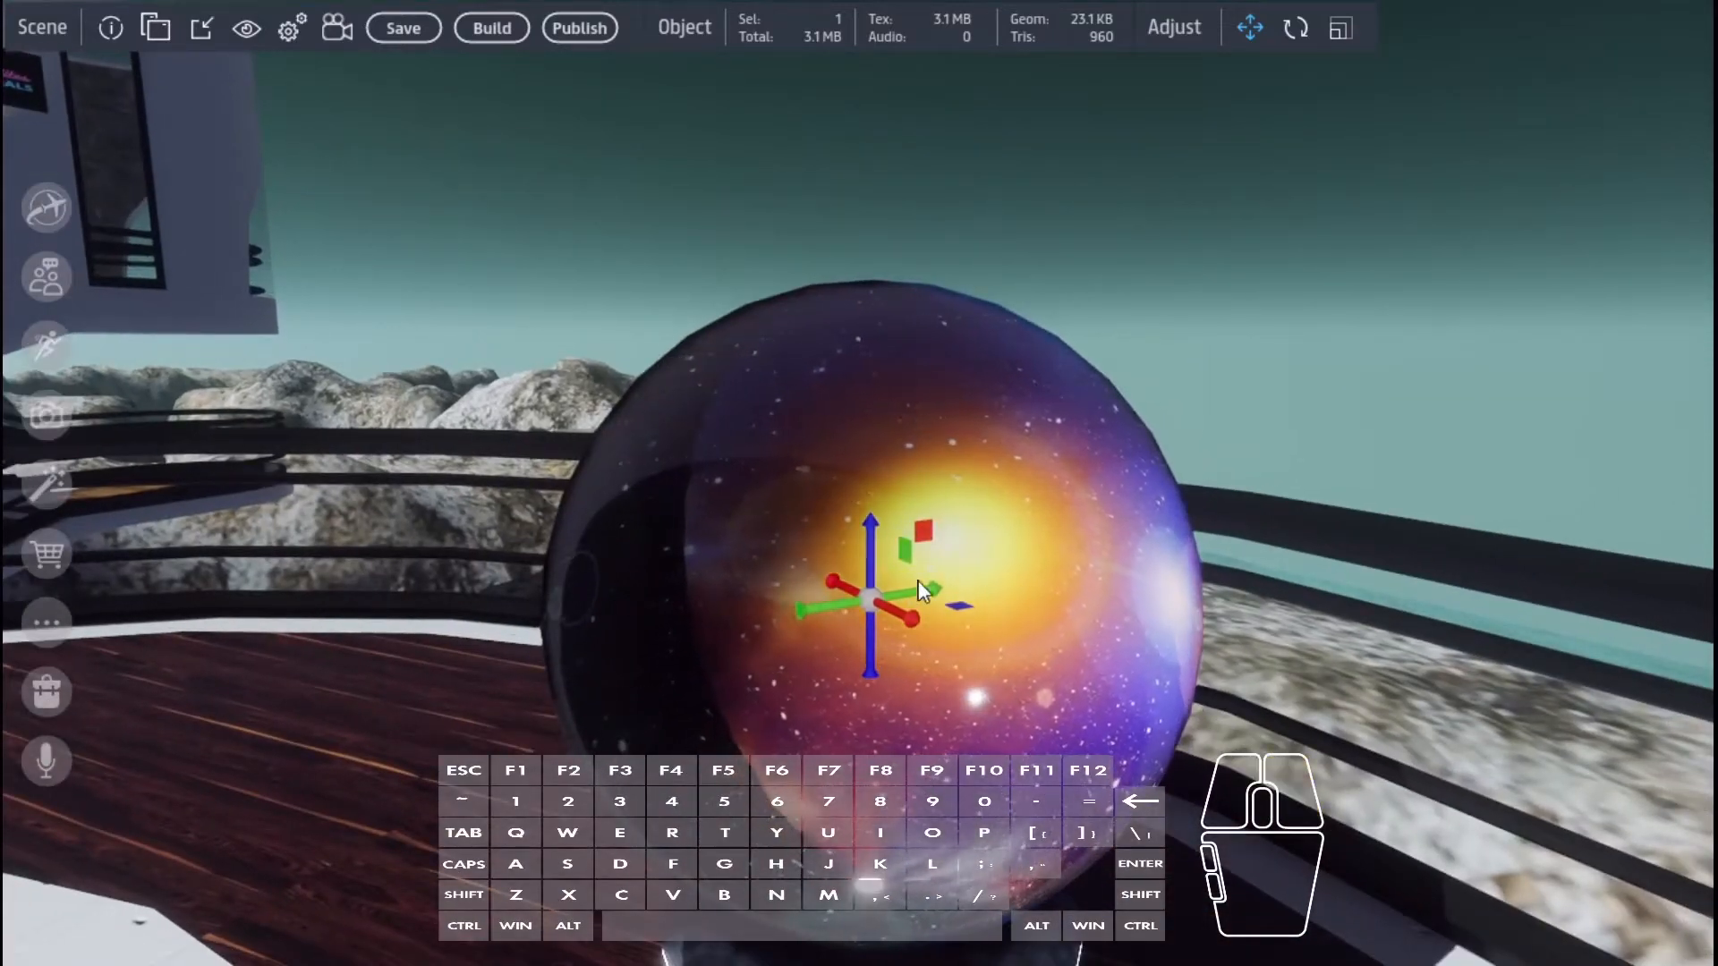
- Set the Uv Scroll - Rate of the sphere's material to X -0.03 and Y 0.003, and save the settings
{"action": "right_click", "coordinate": [866, 603]}
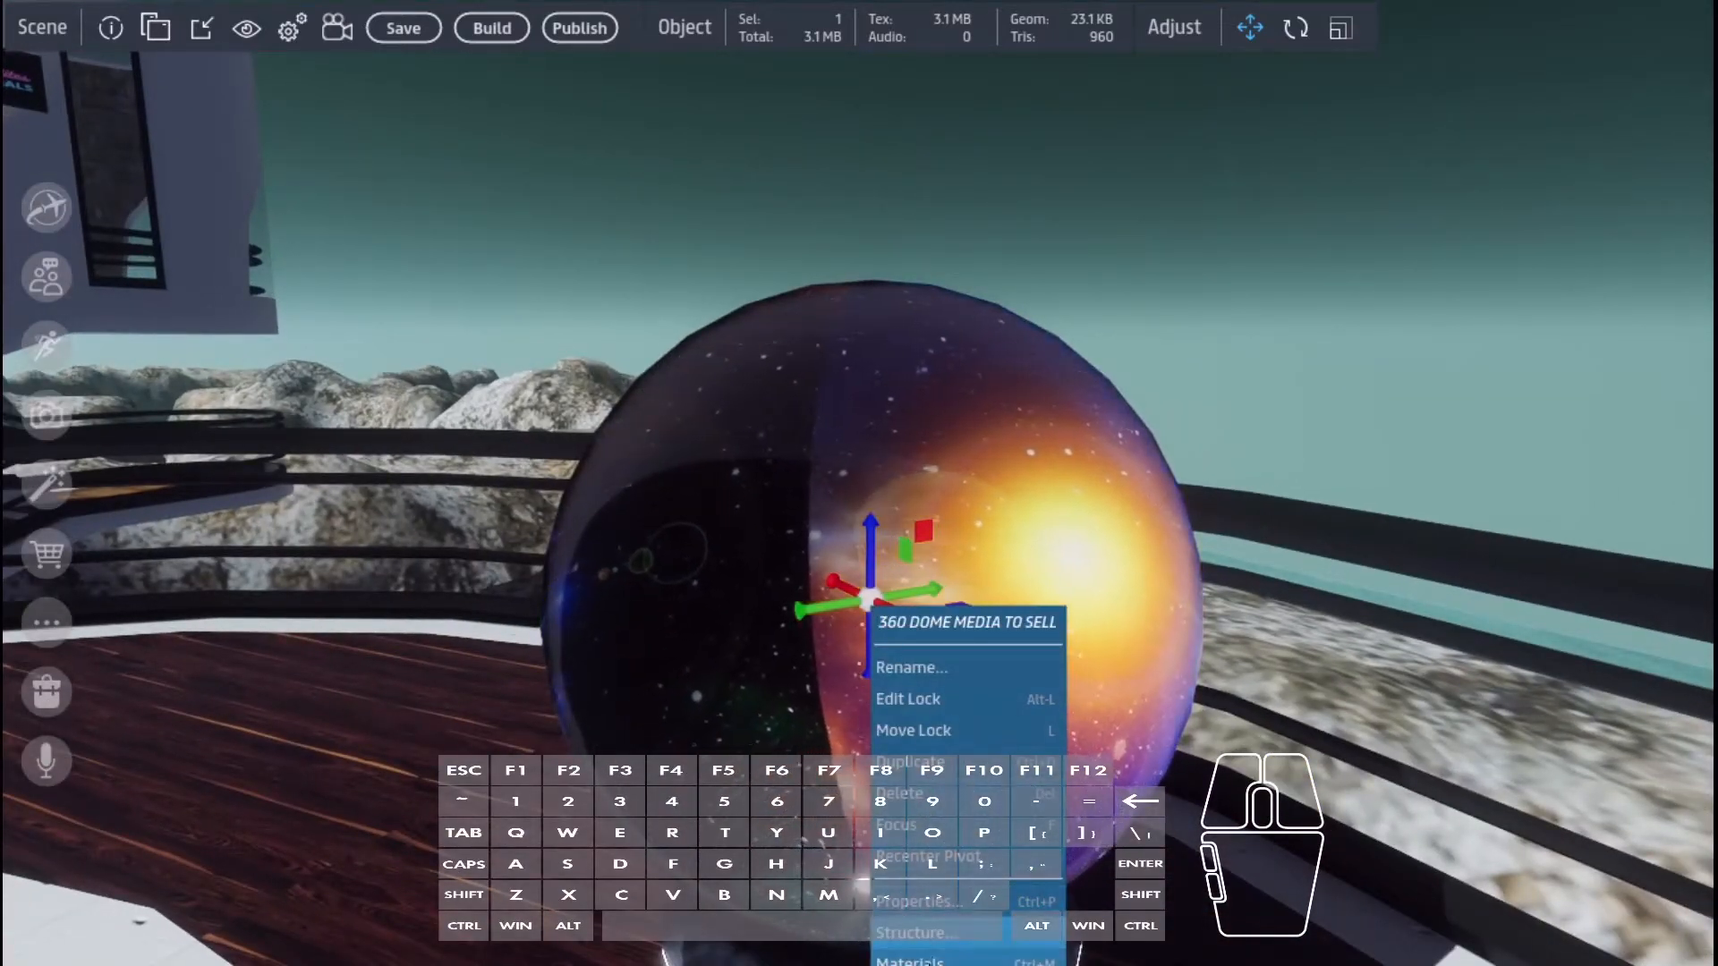
{"action": "left_click", "coordinate": [956, 961]}
{"action": "scroll", "coordinate": [1060, 510], "scroll_direction": "down", "scroll_amount": 8}
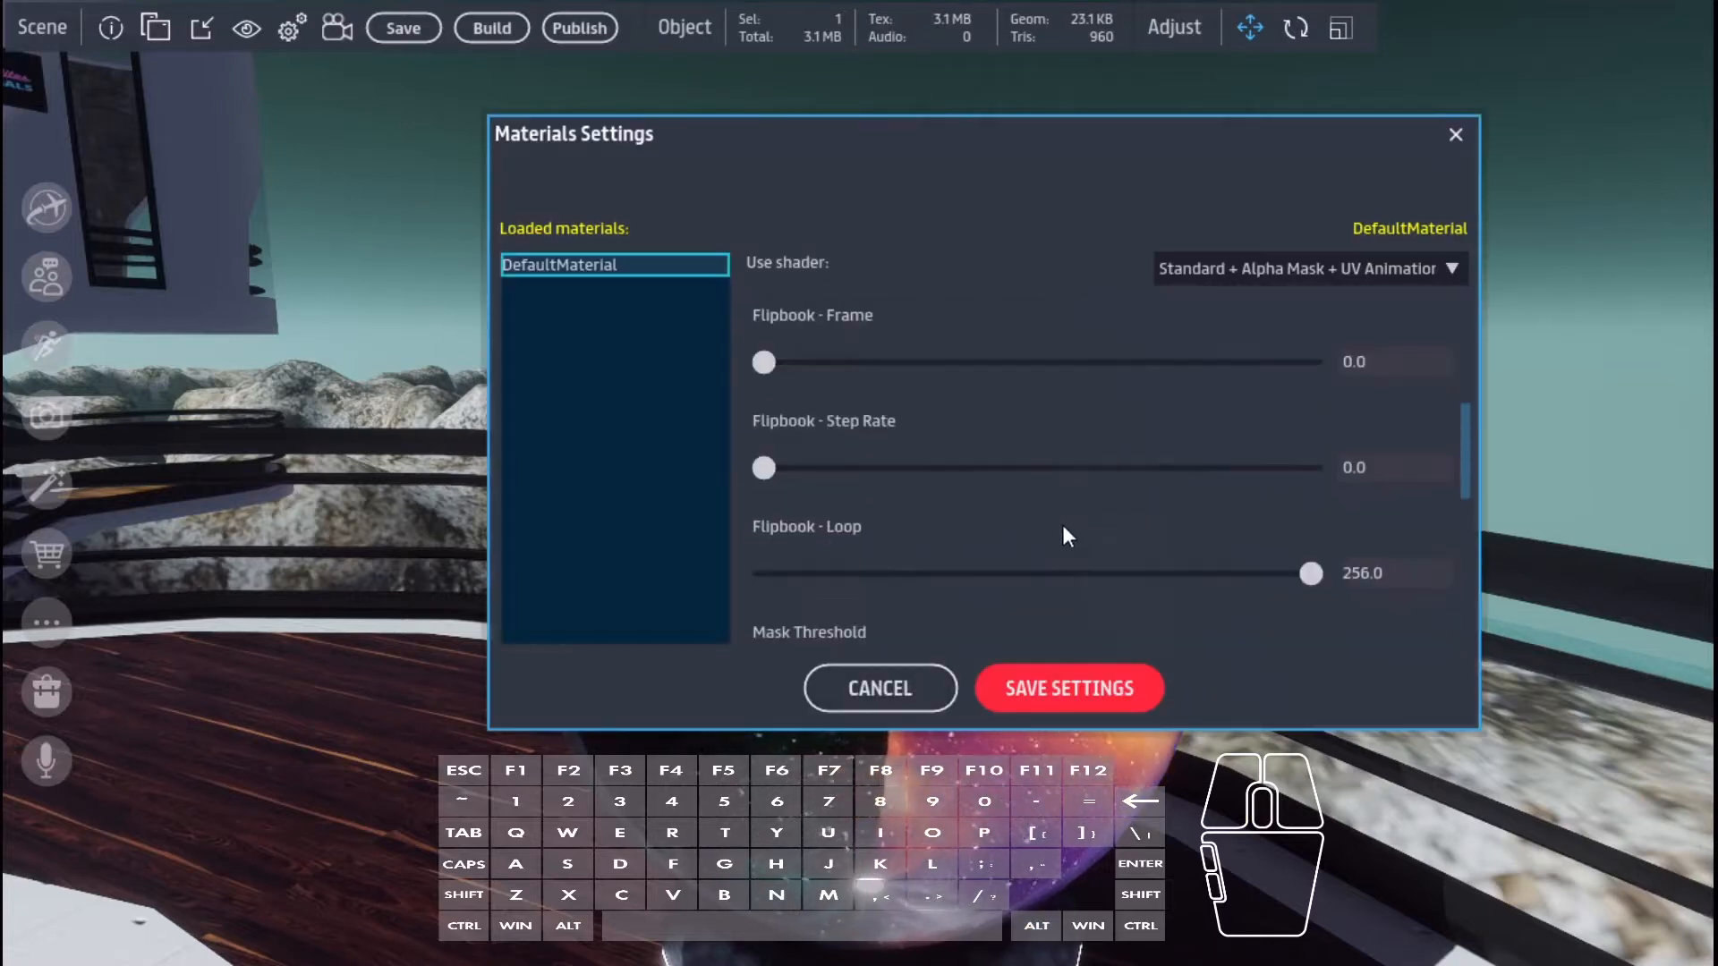
{"action": "scroll", "coordinate": [1064, 535], "scroll_direction": "down", "scroll_amount": 4}
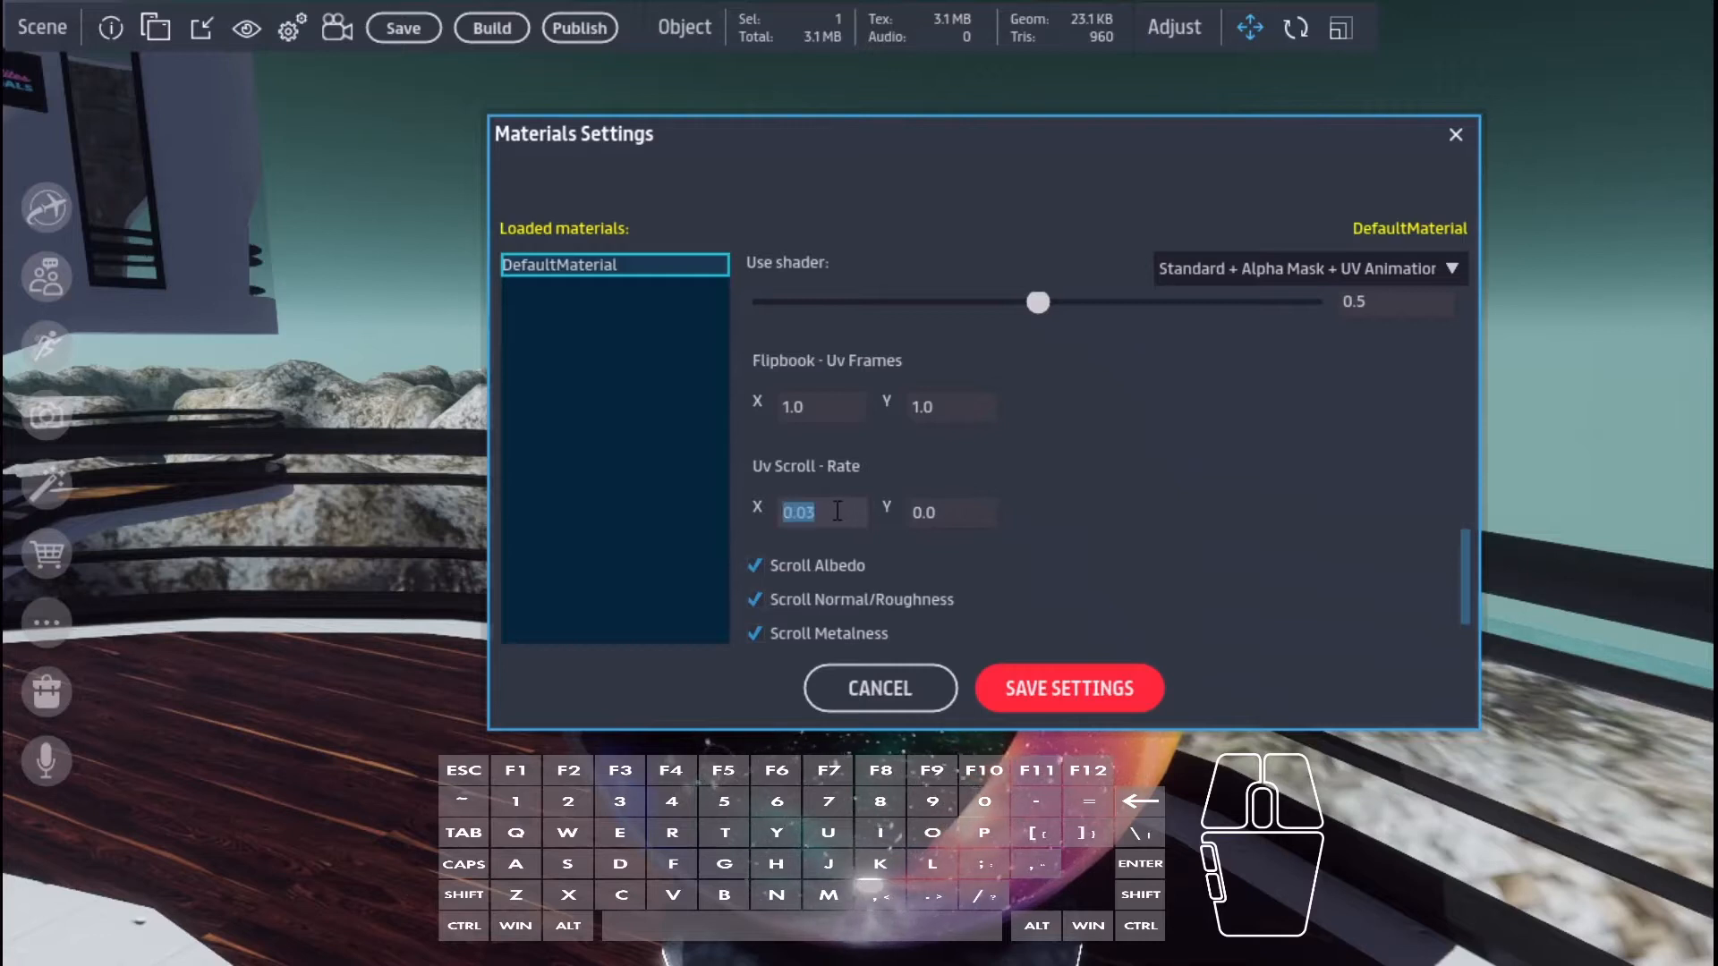
{"action": "type", "text": "-"}
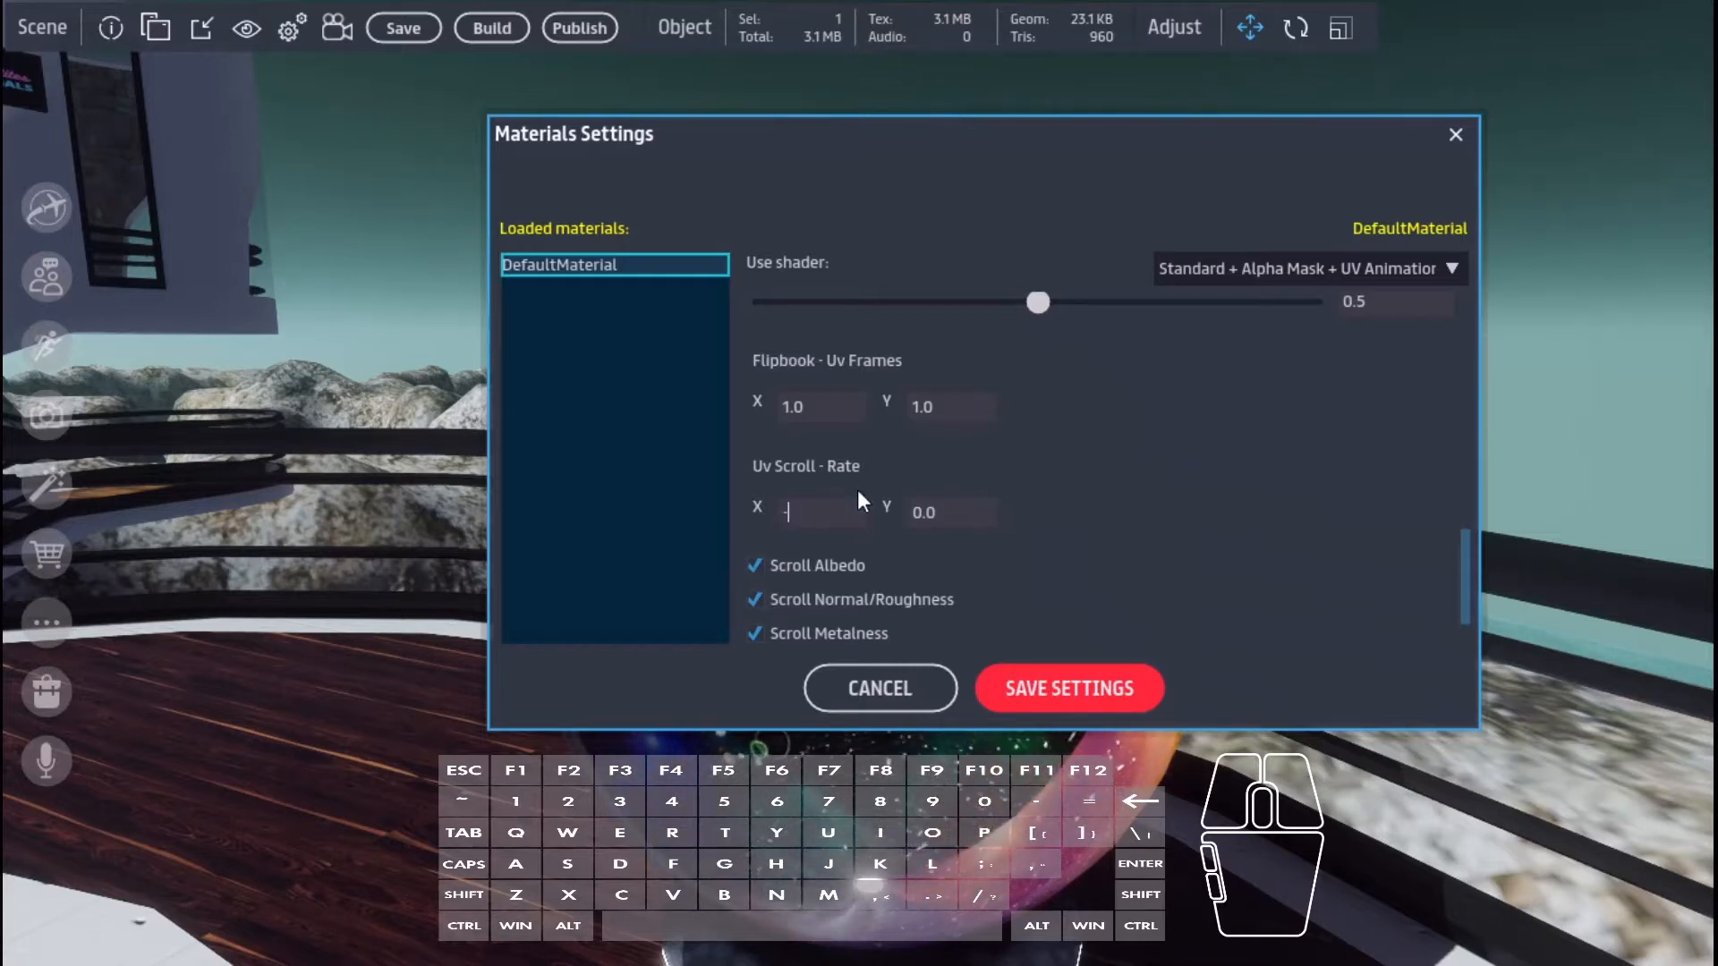
{"action": "type", "text": "0.03"}
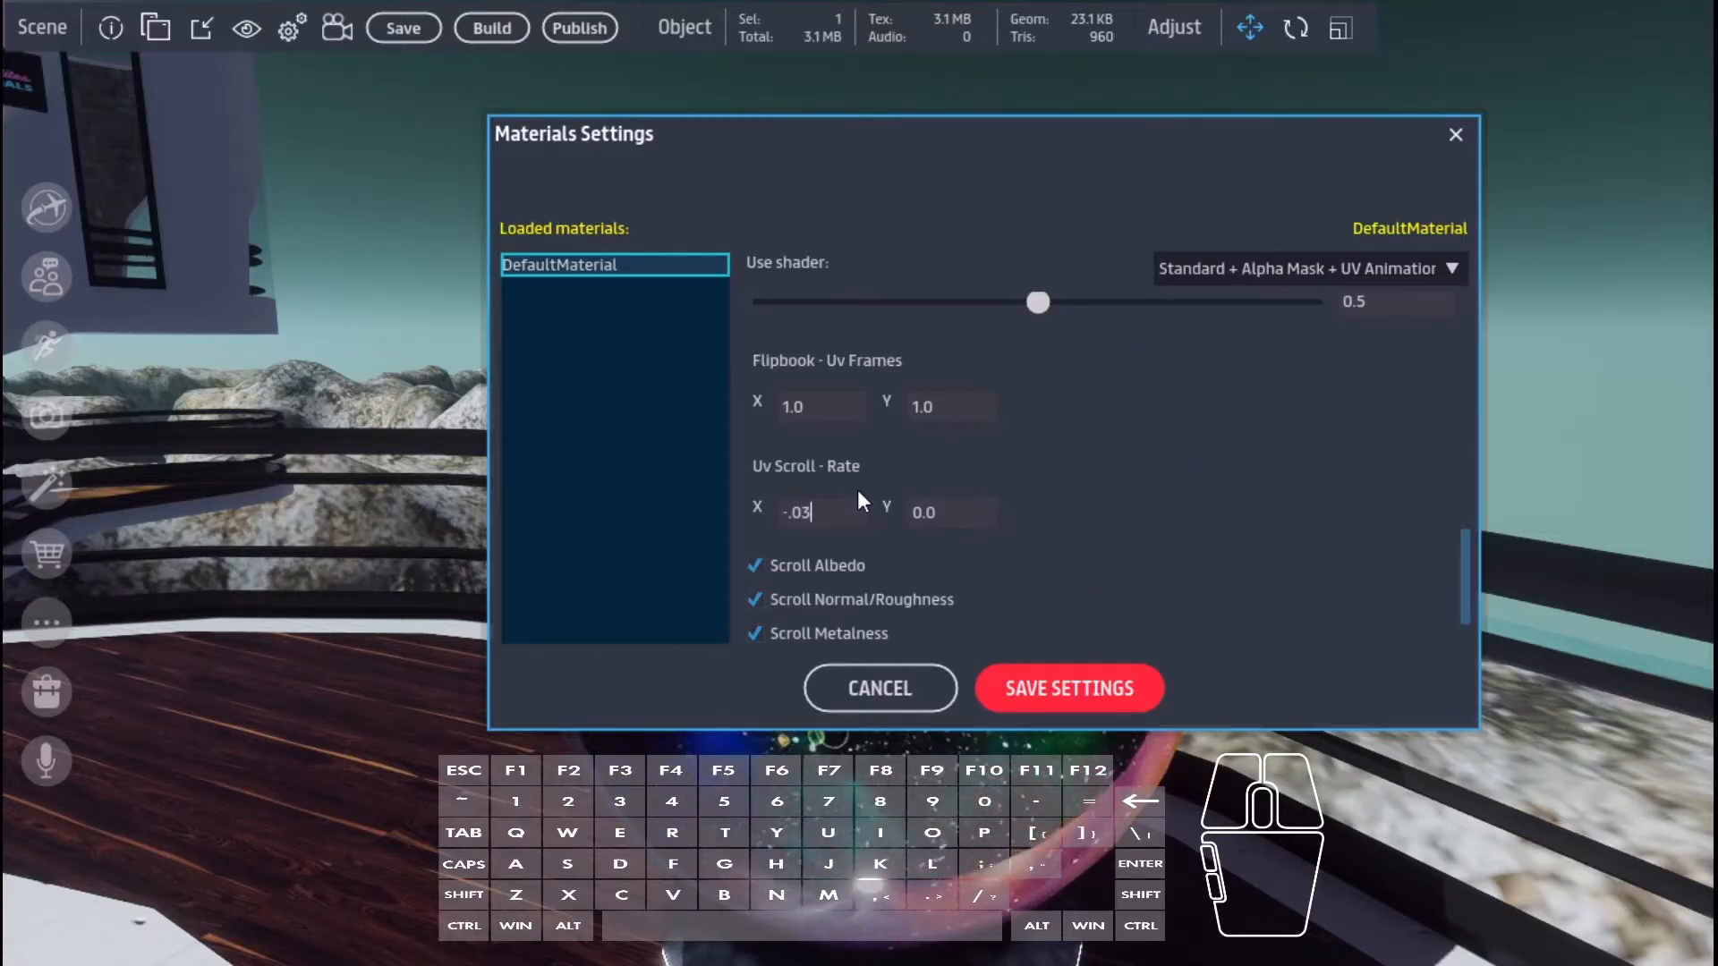
{"action": "key", "text": "Return"}
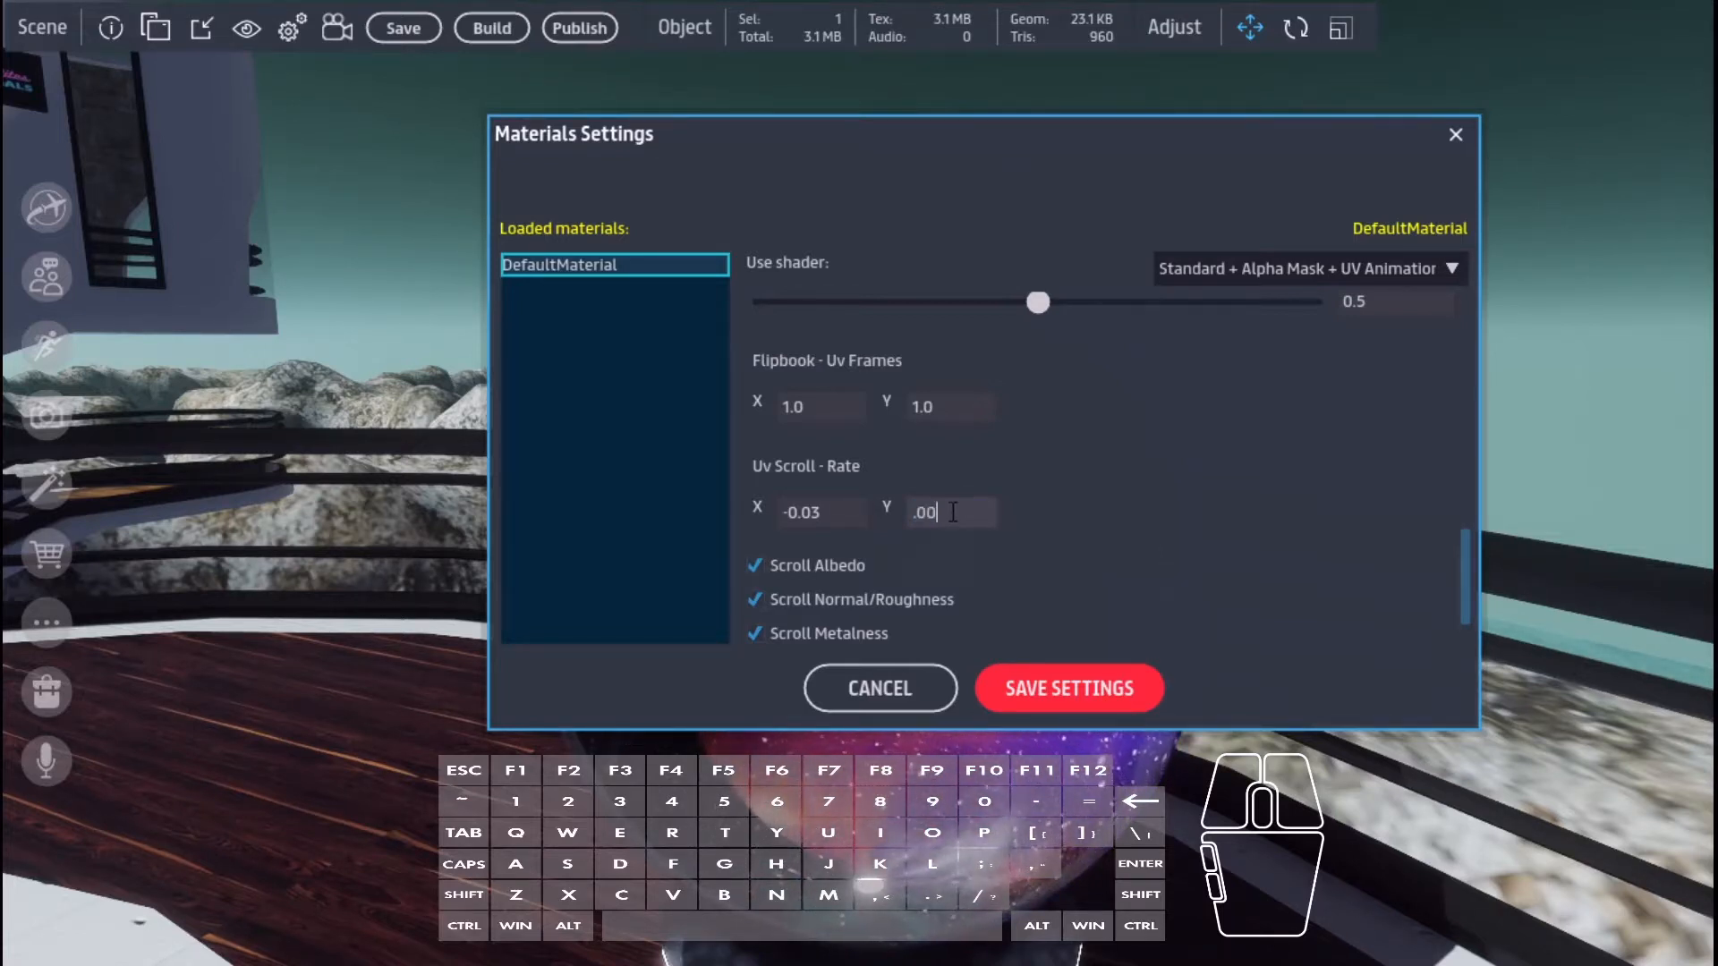
{"action": "key", "text": "Return"}
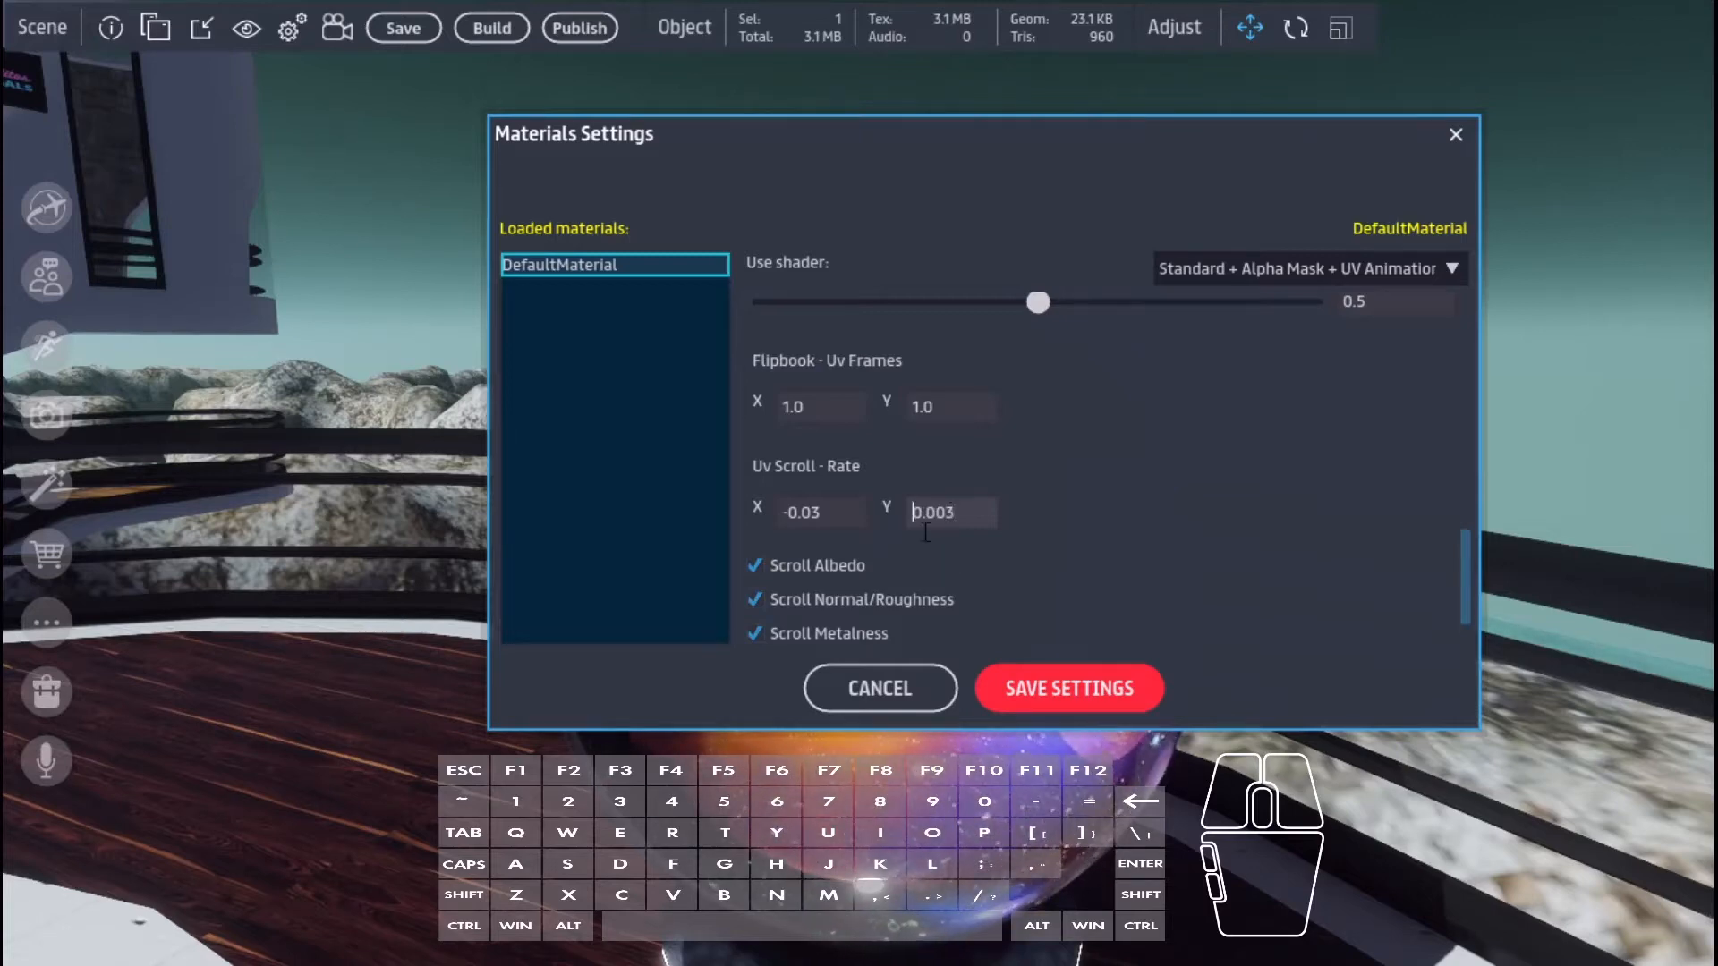
{"action": "left_click", "coordinate": [1031, 687]}
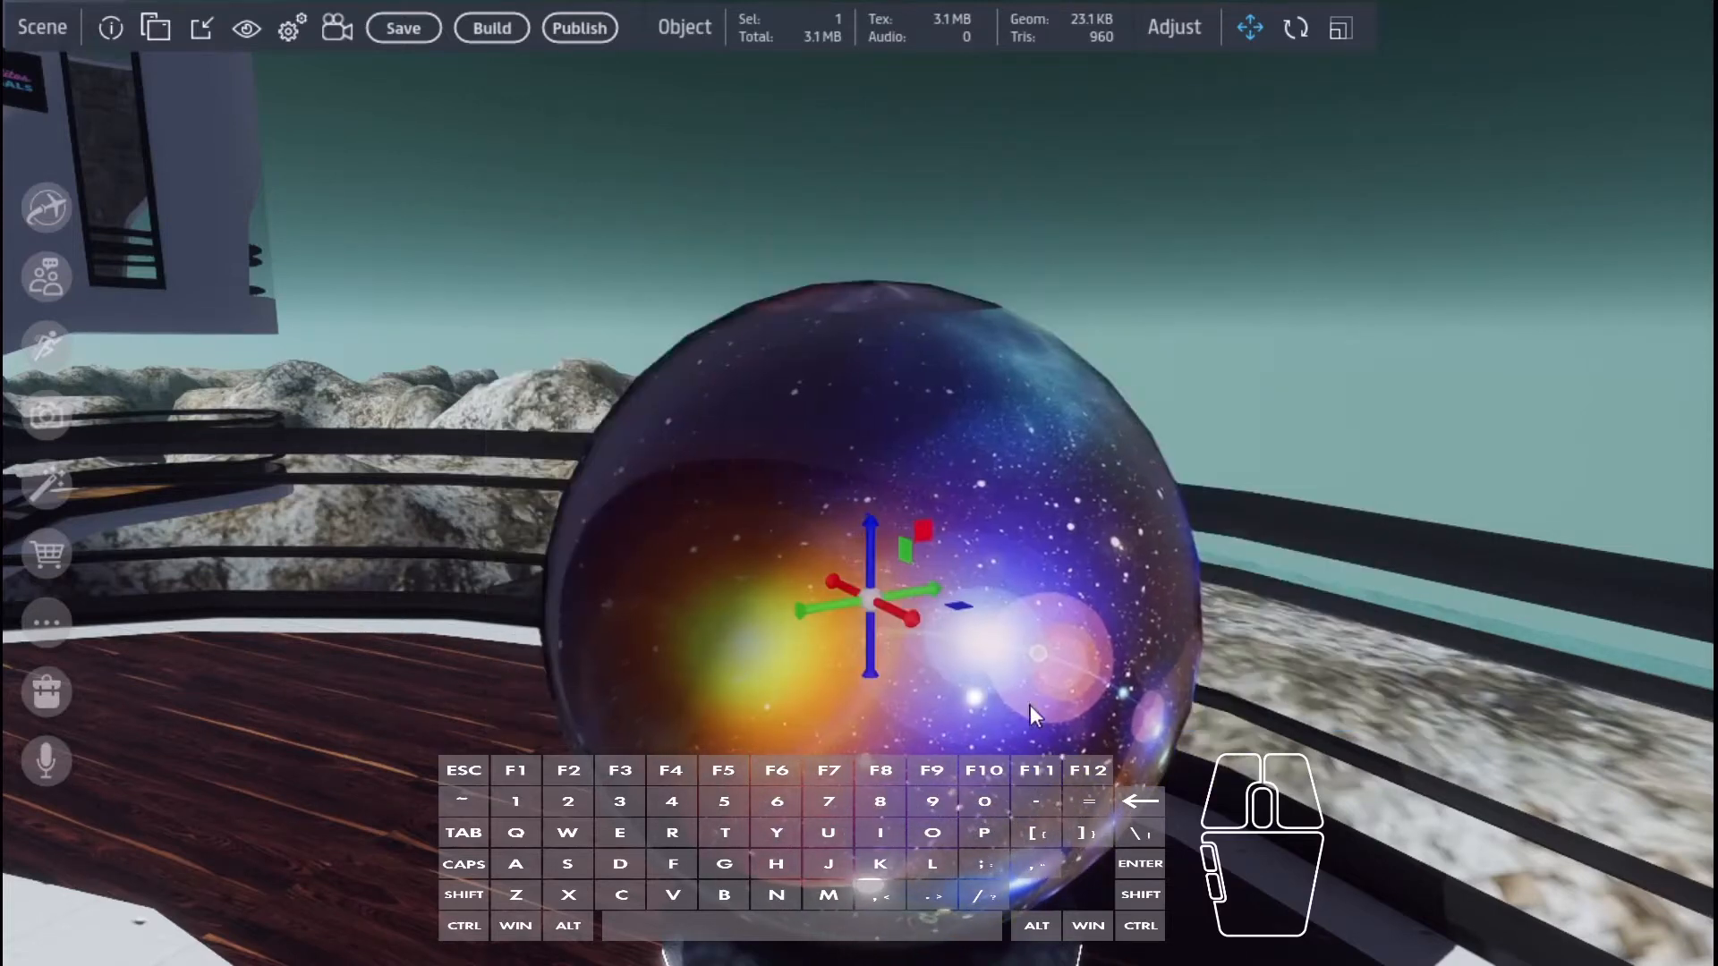
- Inspect the sphere from above and nudge its height slightly over the disc
{"action": "mouse_move", "coordinate": [1130, 798]}
{"action": "right_mouse_down"}
{"action": "mouse_move", "coordinate": [1181, 770]}
{"action": "mouse_move", "coordinate": [1187, 801]}
{"action": "mouse_move", "coordinate": [1542, 795]}
{"action": "mouse_move", "coordinate": [1542, 866]}
{"action": "mouse_move", "coordinate": [1289, 940]}
{"action": "right_mouse_up"}
{"action": "key", "text": "a"}
{"action": "key", "text": "w"}
{"action": "key", "text": "s"}
{"action": "mouse_move", "coordinate": [1297, 725]}
{"action": "right_mouse_down"}
{"action": "mouse_move", "coordinate": [1287, 770]}
{"action": "mouse_move", "coordinate": [1298, 750]}
{"action": "right_mouse_up"}
{"action": "left_click_drag", "start_coordinate": [873, 445], "coordinate": [879, 449]}
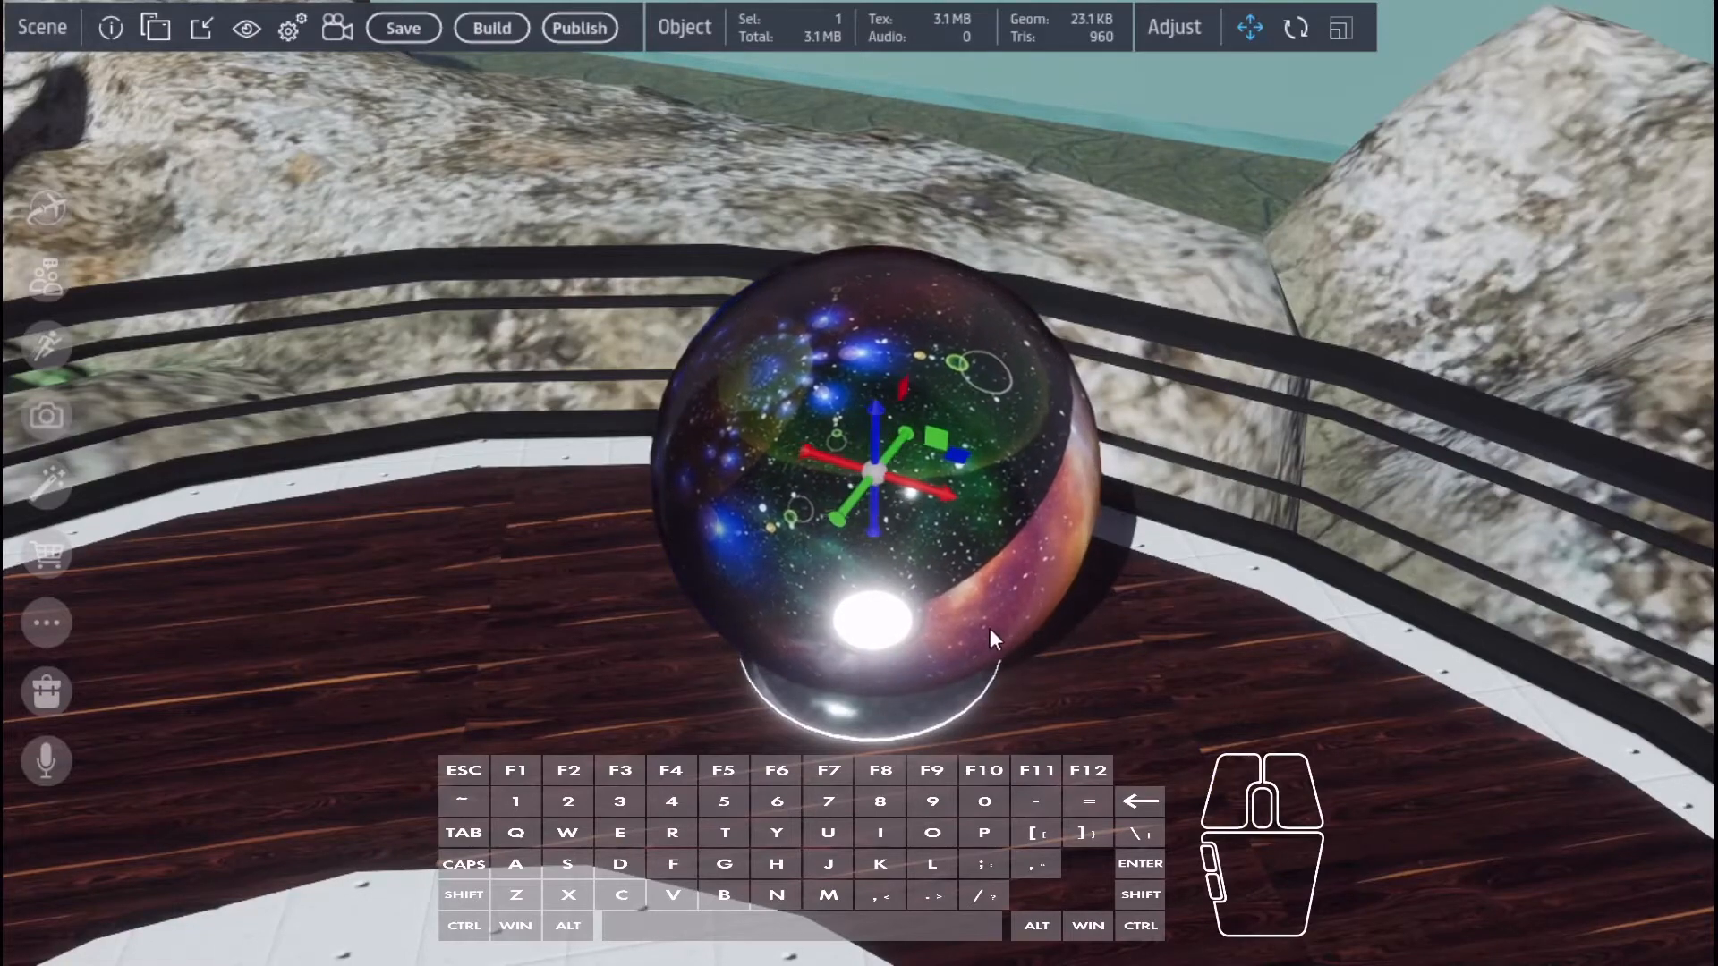
- Replace the X value of the Uv Scroll - Rate in the sphere's material and save the settings
{"action": "right_click_drag", "start_coordinate": [989, 628], "coordinate": [979, 521]}
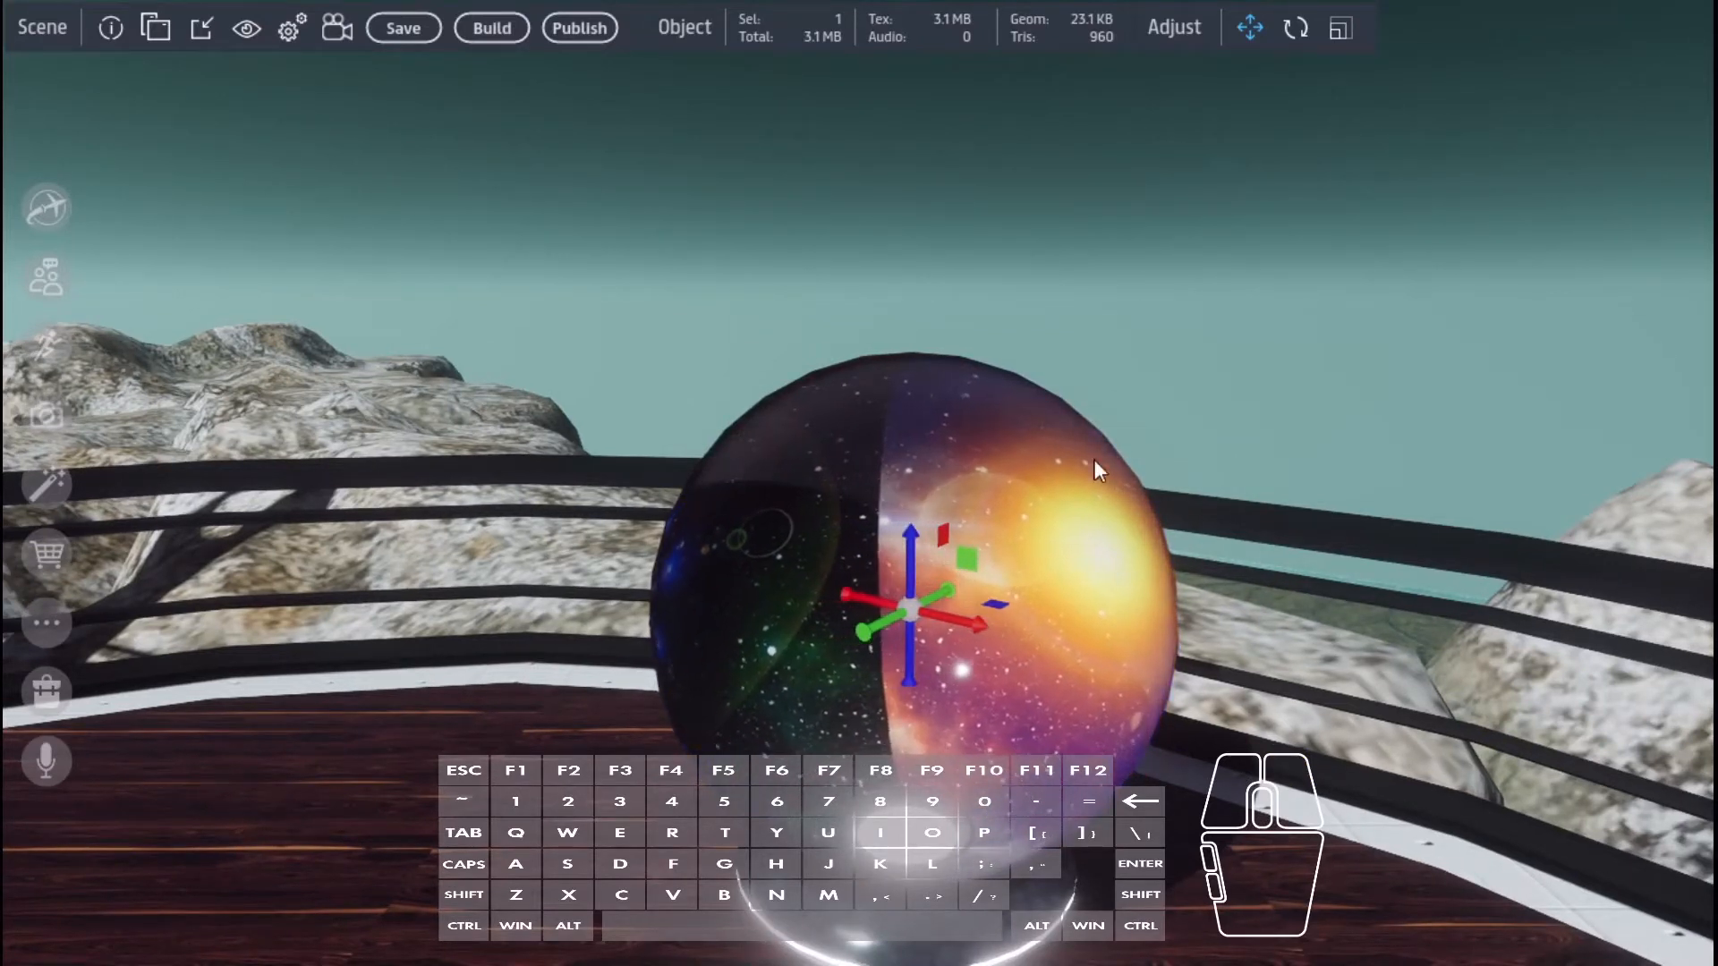
{"action": "right_click", "coordinate": [984, 547]}
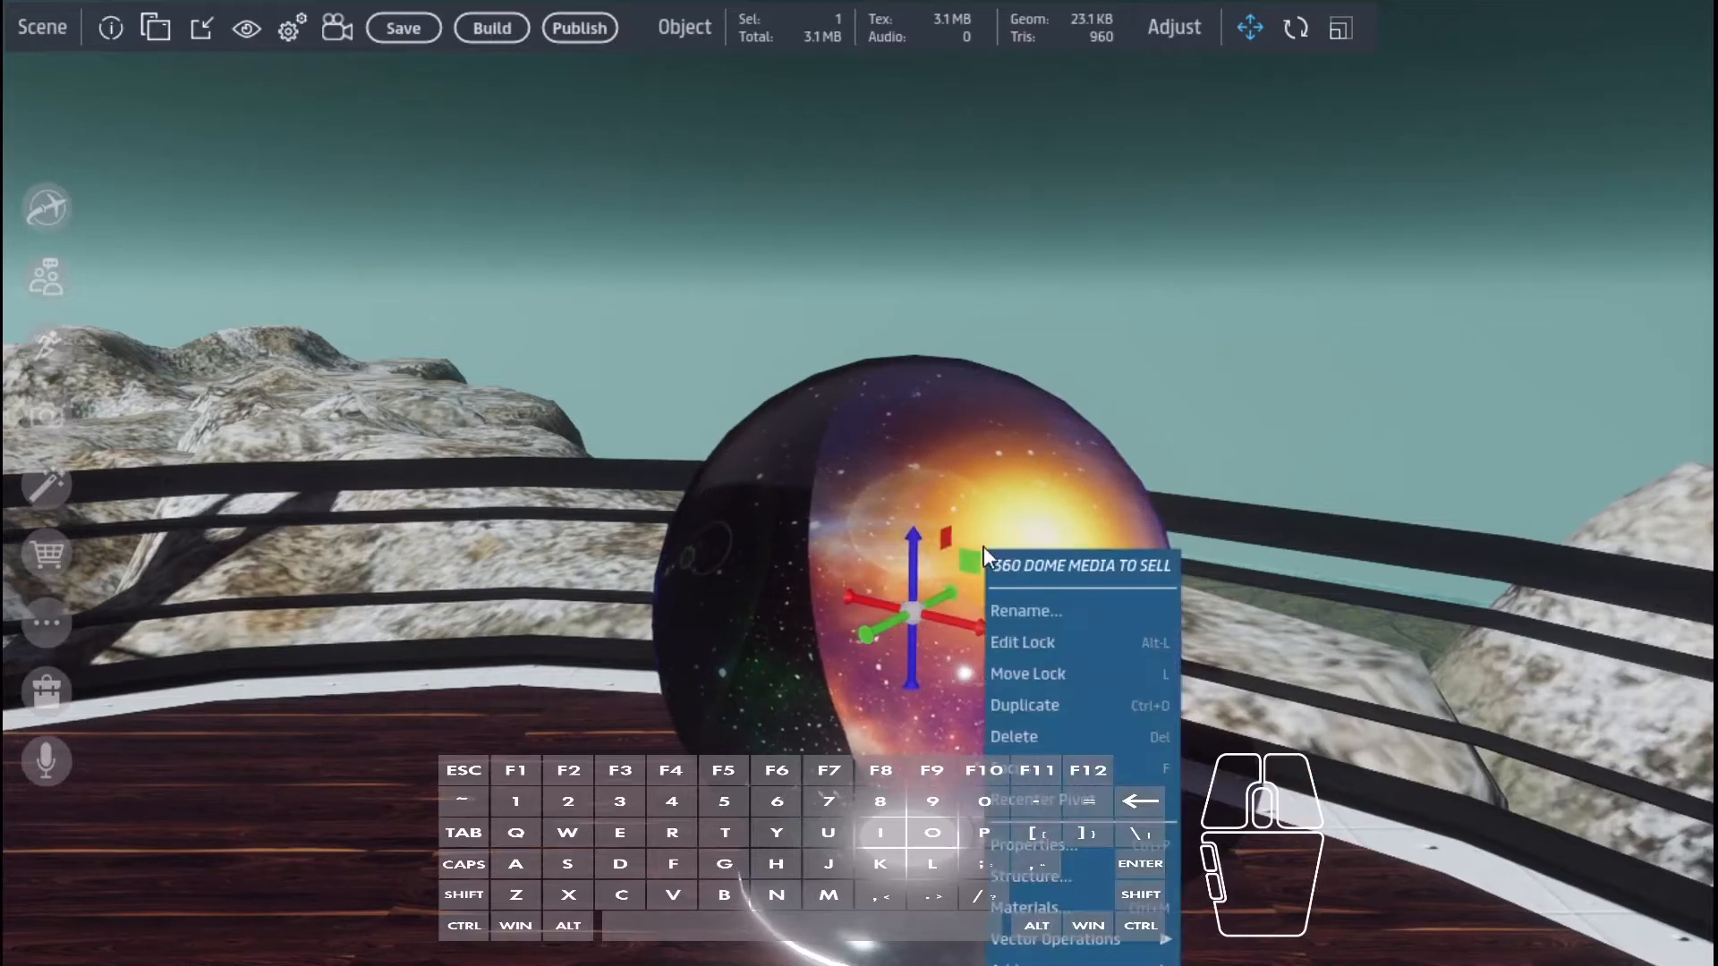
{"action": "left_click", "coordinate": [1028, 908]}
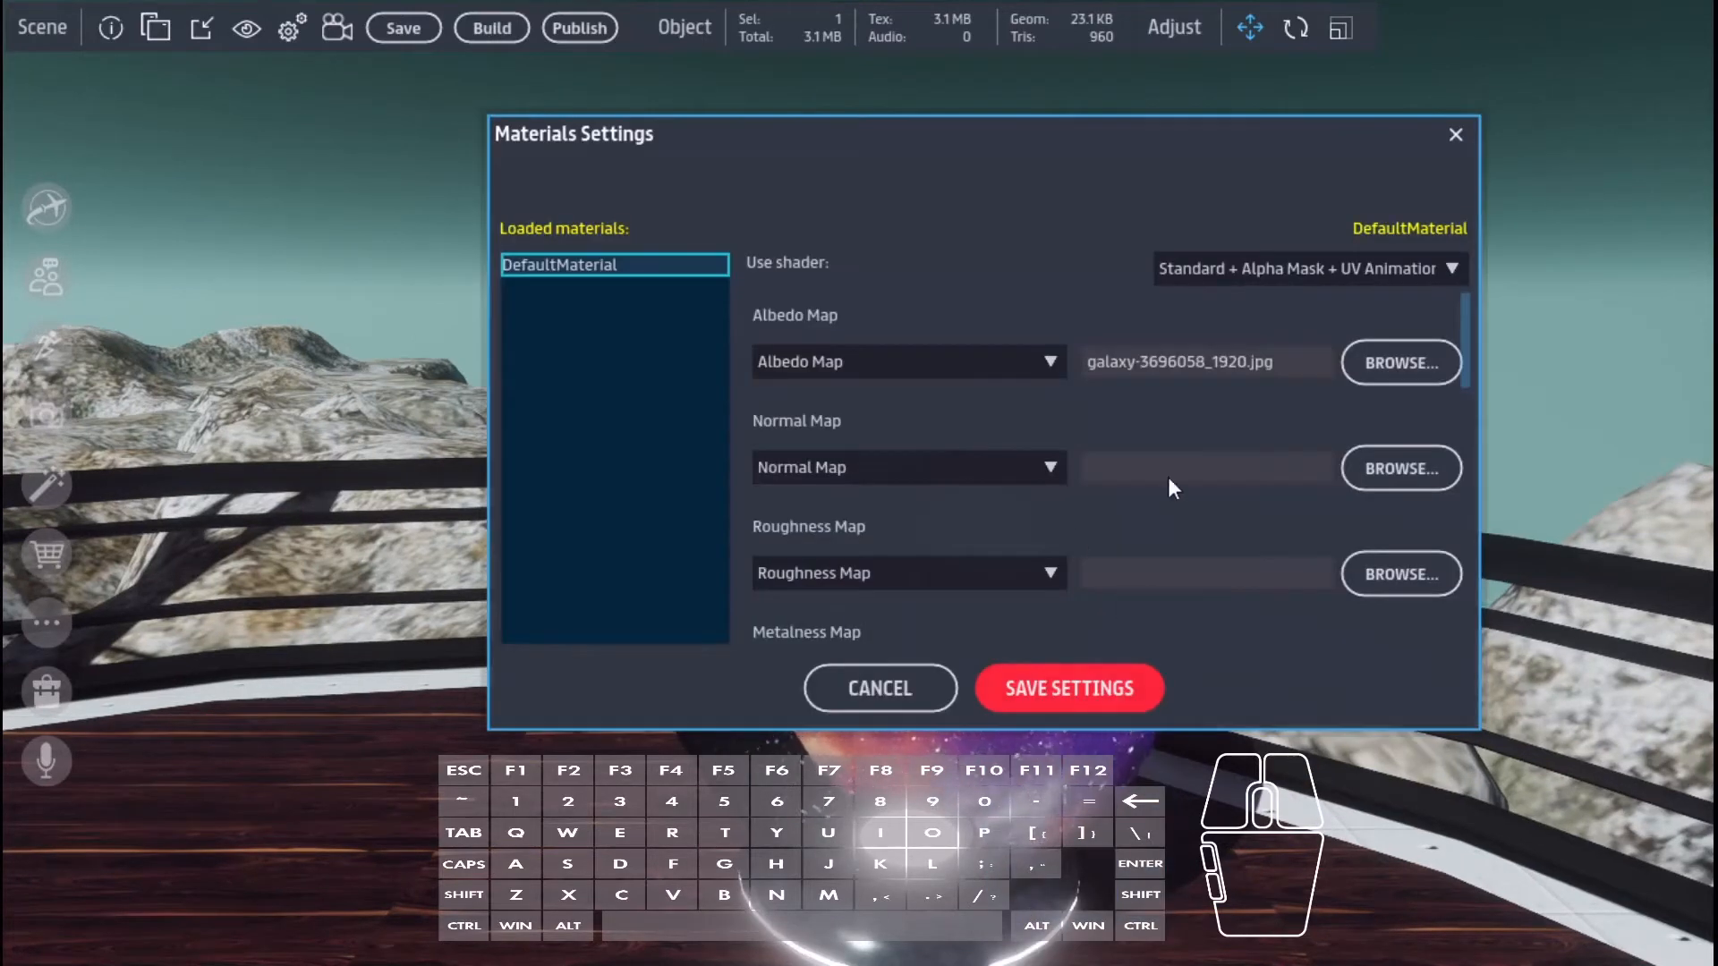
{"action": "scroll", "coordinate": [1242, 566], "scroll_direction": "down", "scroll_amount": 12}
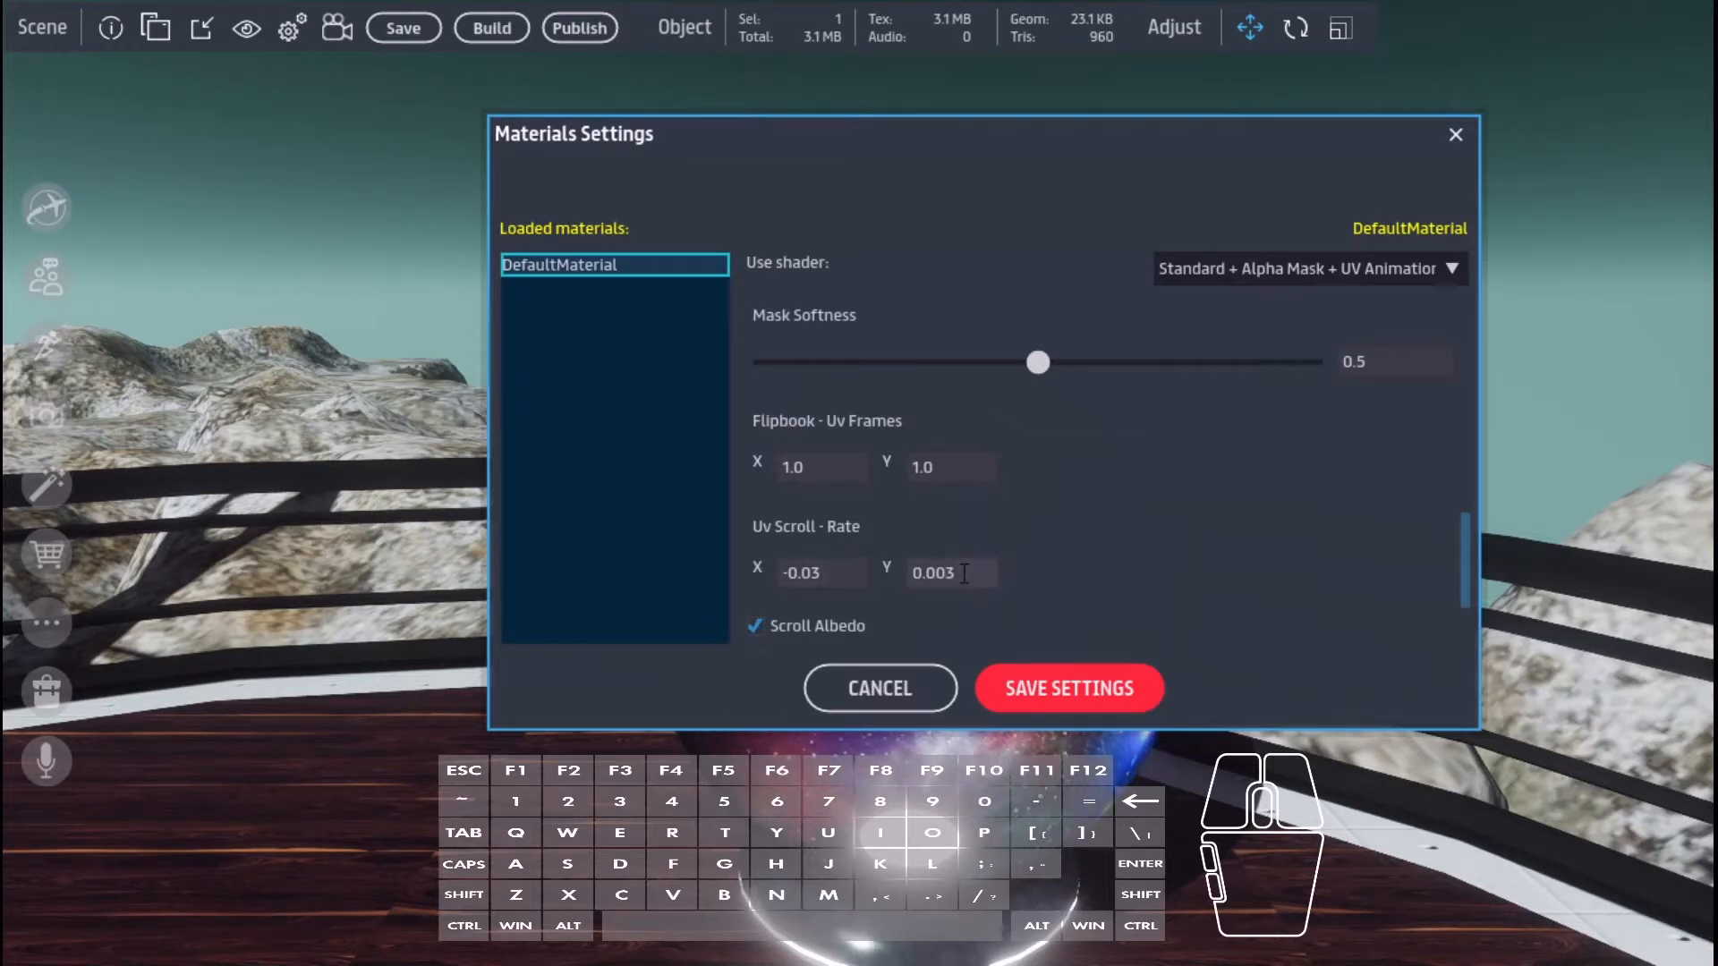
{"action": "left_click", "coordinate": [839, 573]}
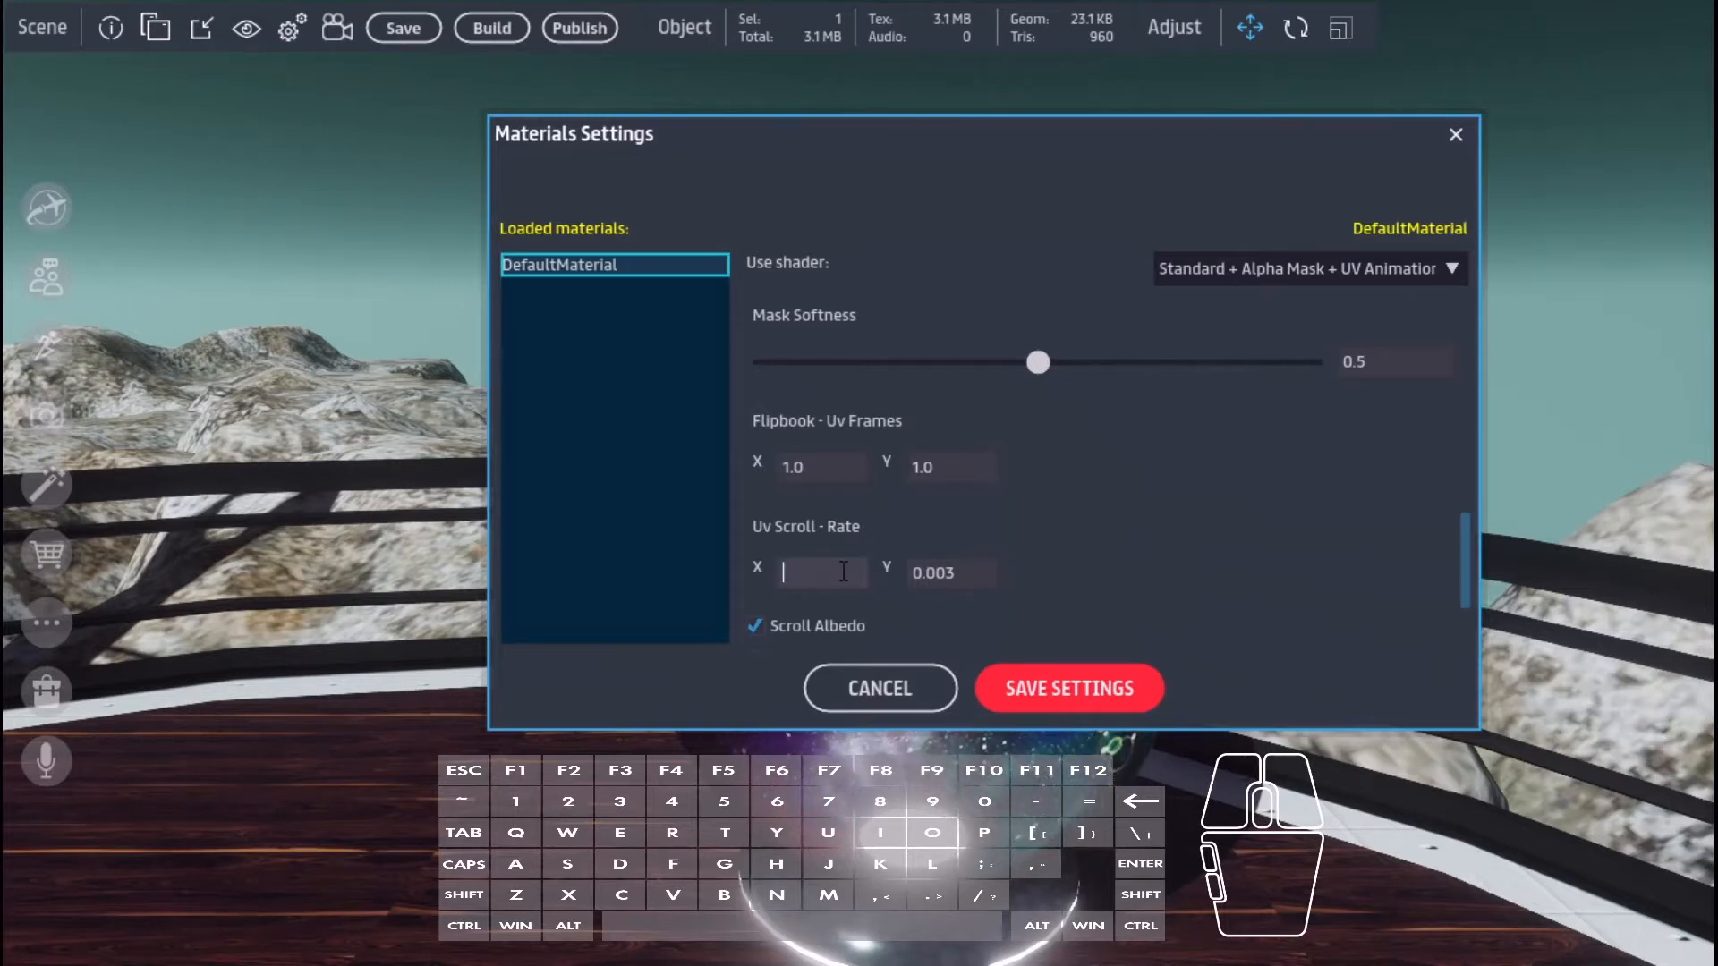
{"action": "left_click", "coordinate": [1072, 678]}
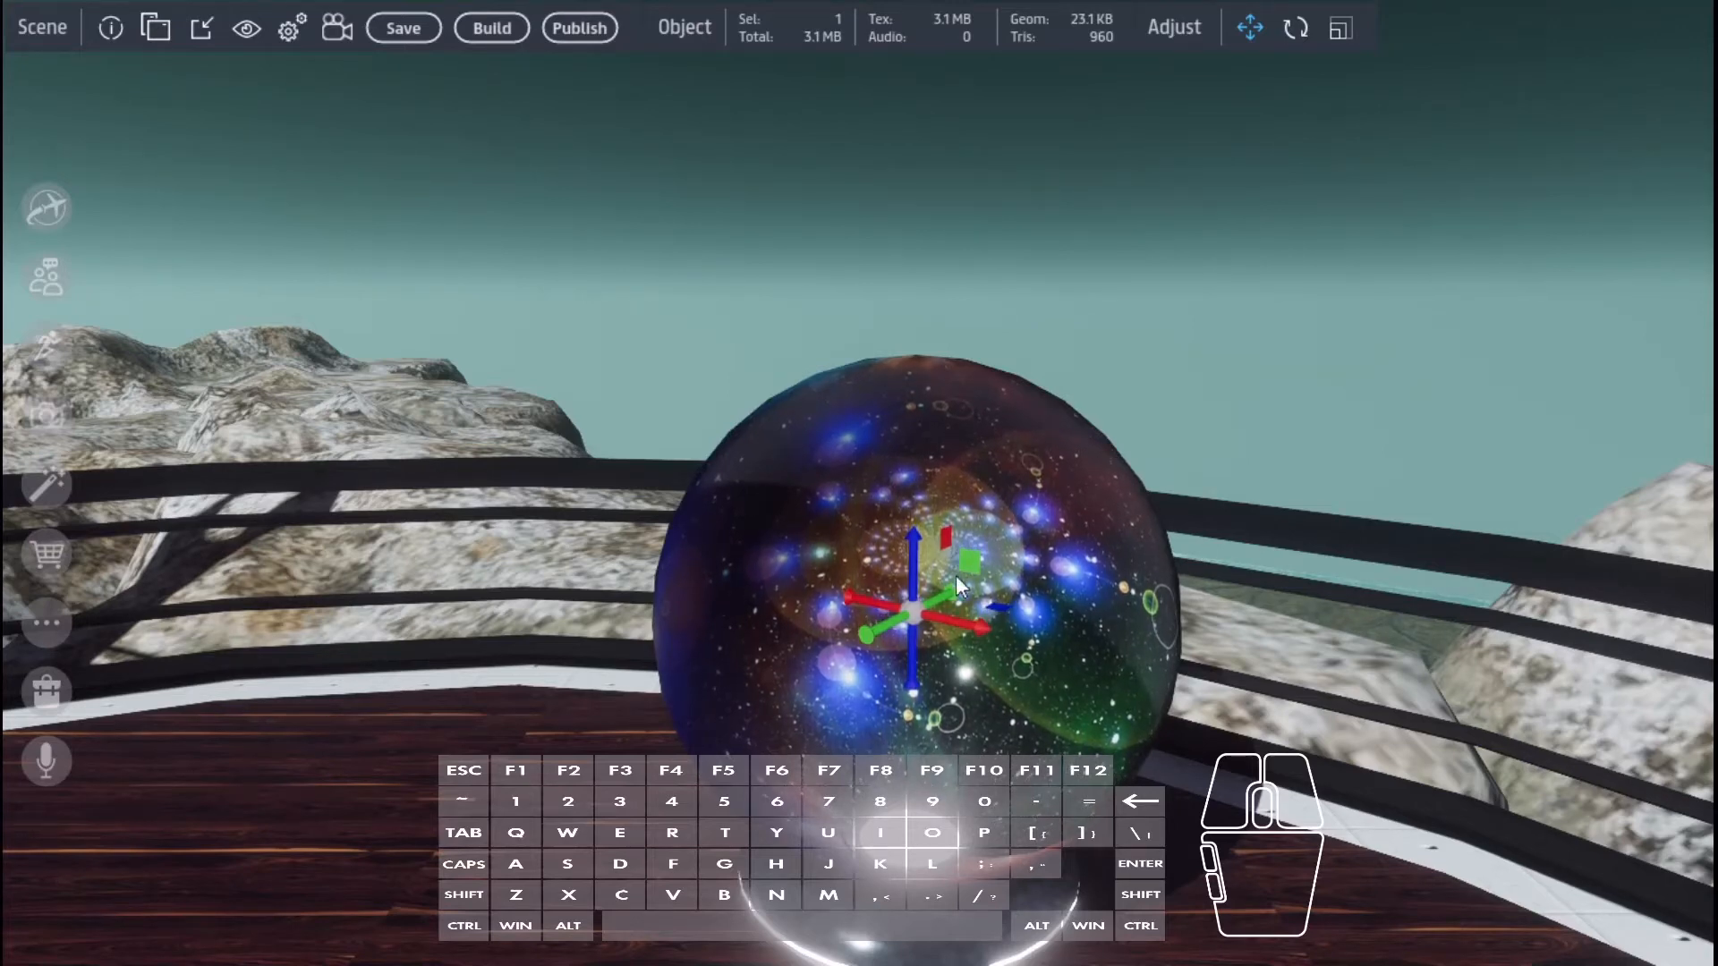
- Rotate the galaxy sphere about its vertical axis to turn its texture around
{"action": "right_click_drag", "start_coordinate": [1264, 794], "coordinate": [15, 924]}
{"action": "key", "text": "w"}
{"action": "key", "text": "w"}
{"action": "key", "text": "s"}
{"action": "key", "text": "ctrl"}
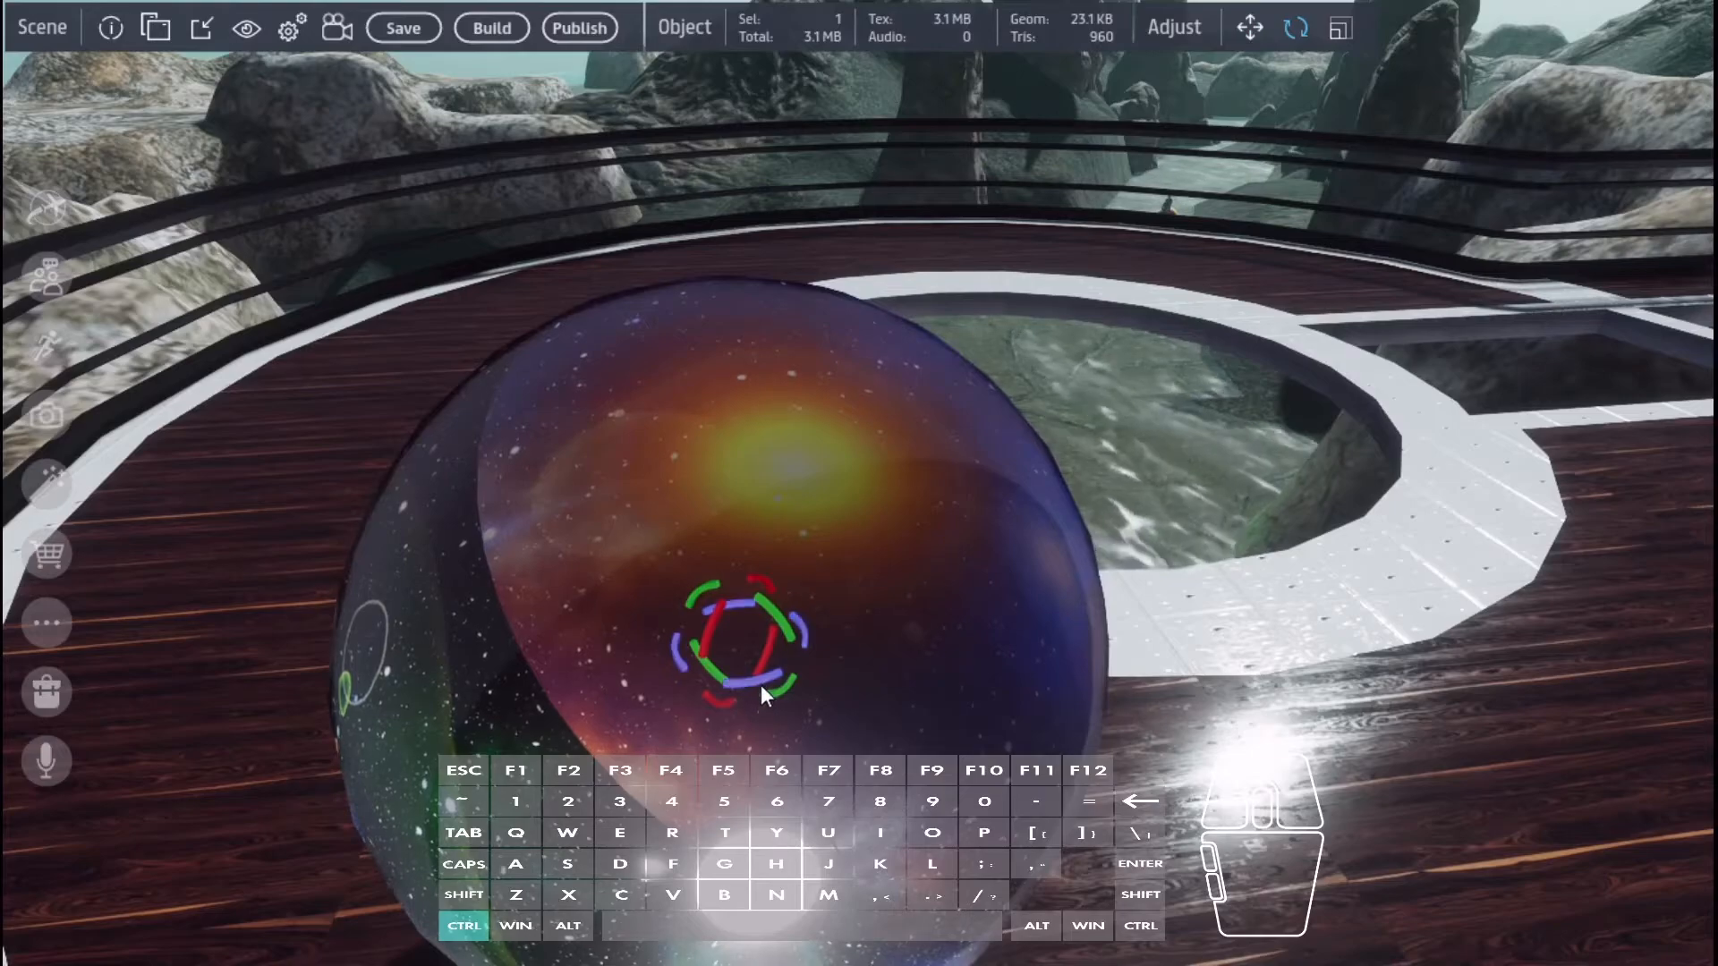
{"action": "left_click_drag", "start_coordinate": [761, 685], "coordinate": [650, 671], "text": "ctrl"}
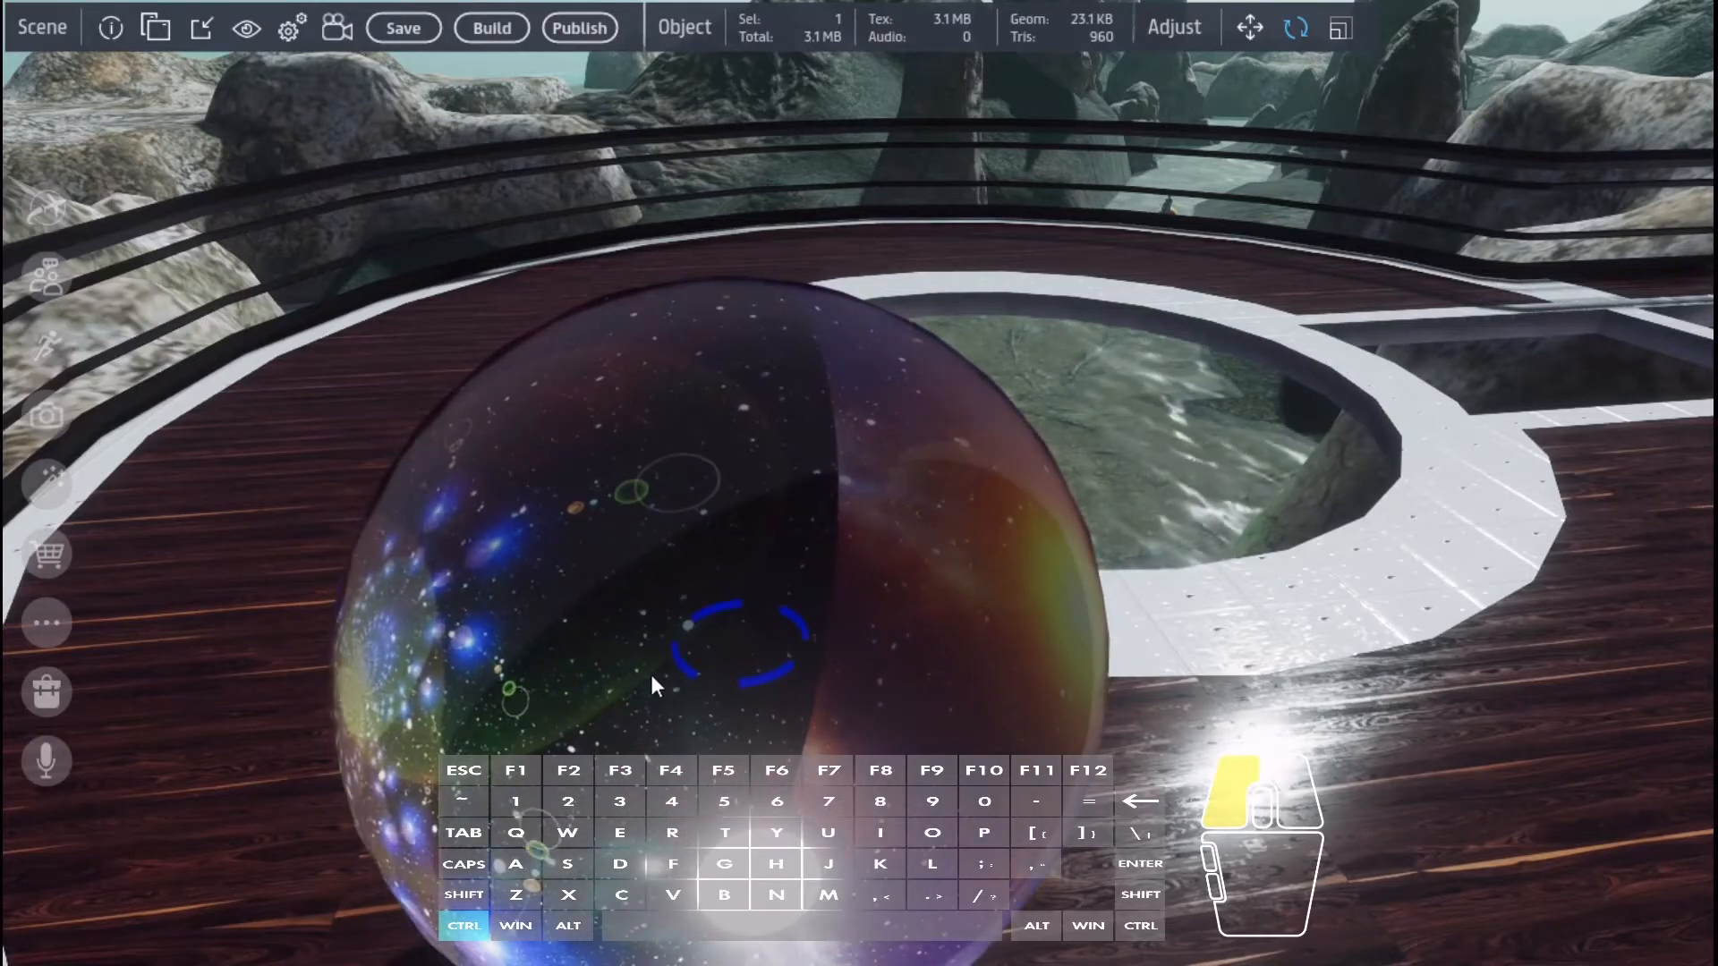
- Set the Y value of the Uv Scroll - Rate in the sphere's material to 0.03 and save the settings
{"action": "right_click_drag", "start_coordinate": [649, 671], "coordinate": [18, 662]}
{"action": "key", "text": "d"}
{"action": "key", "text": "w"}
{"action": "key", "text": "a"}
{"action": "key", "text": "w"}
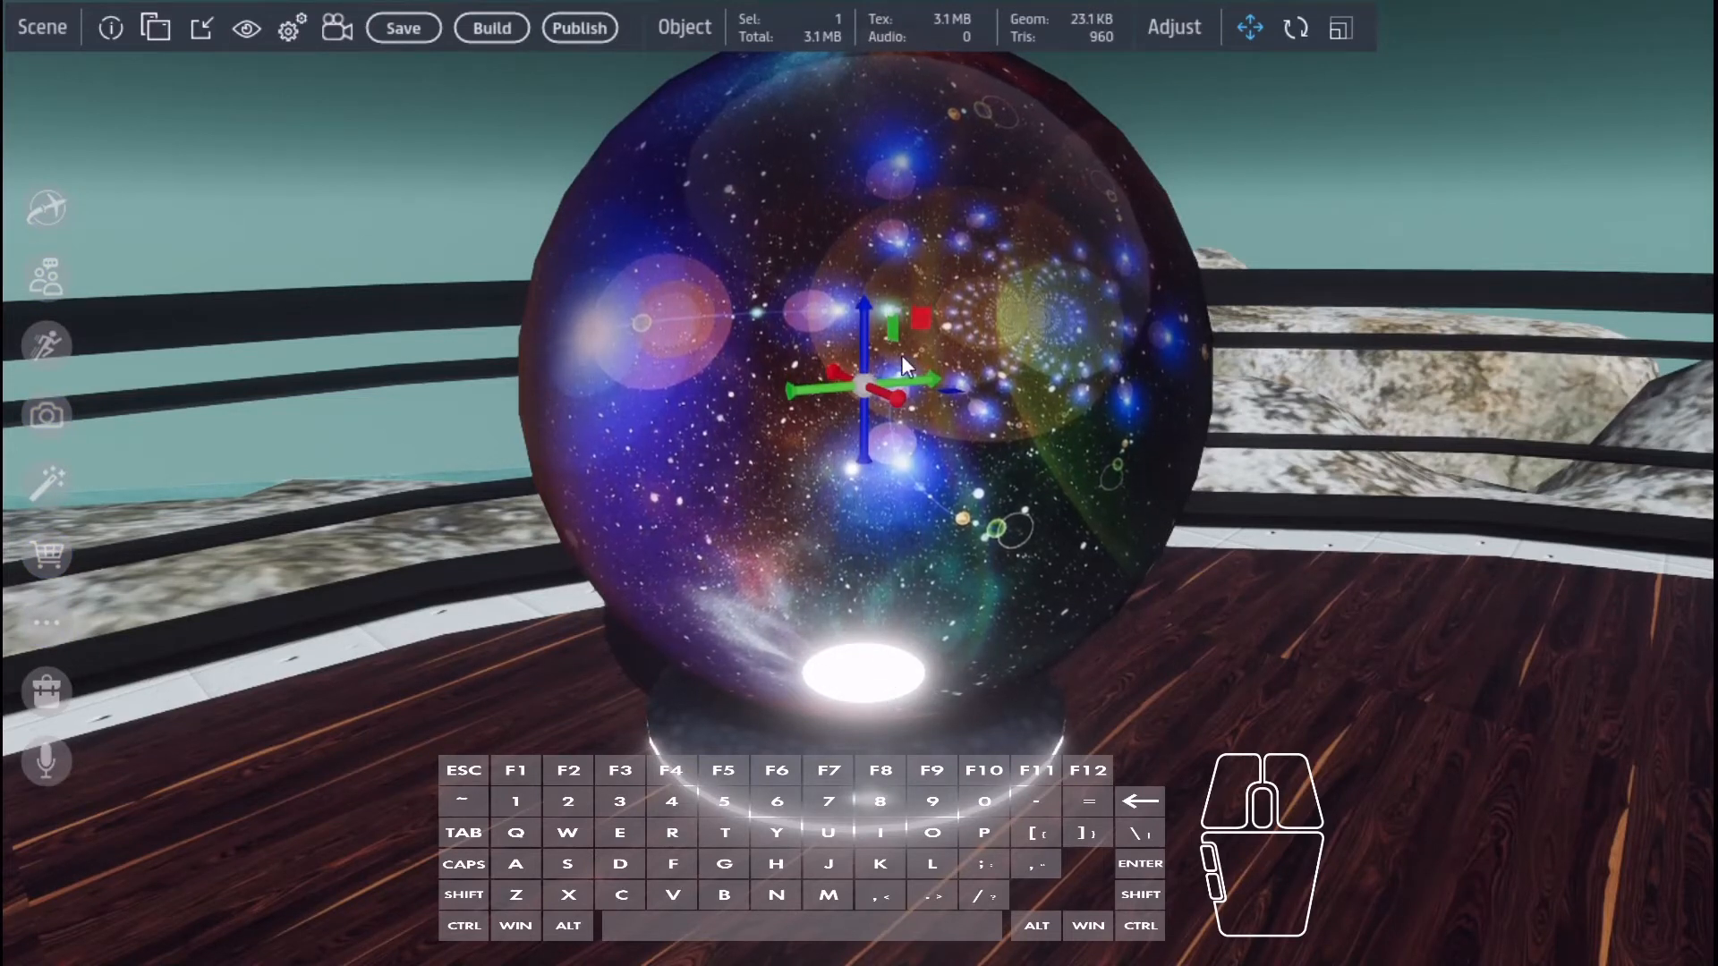
{"action": "right_click", "coordinate": [866, 386]}
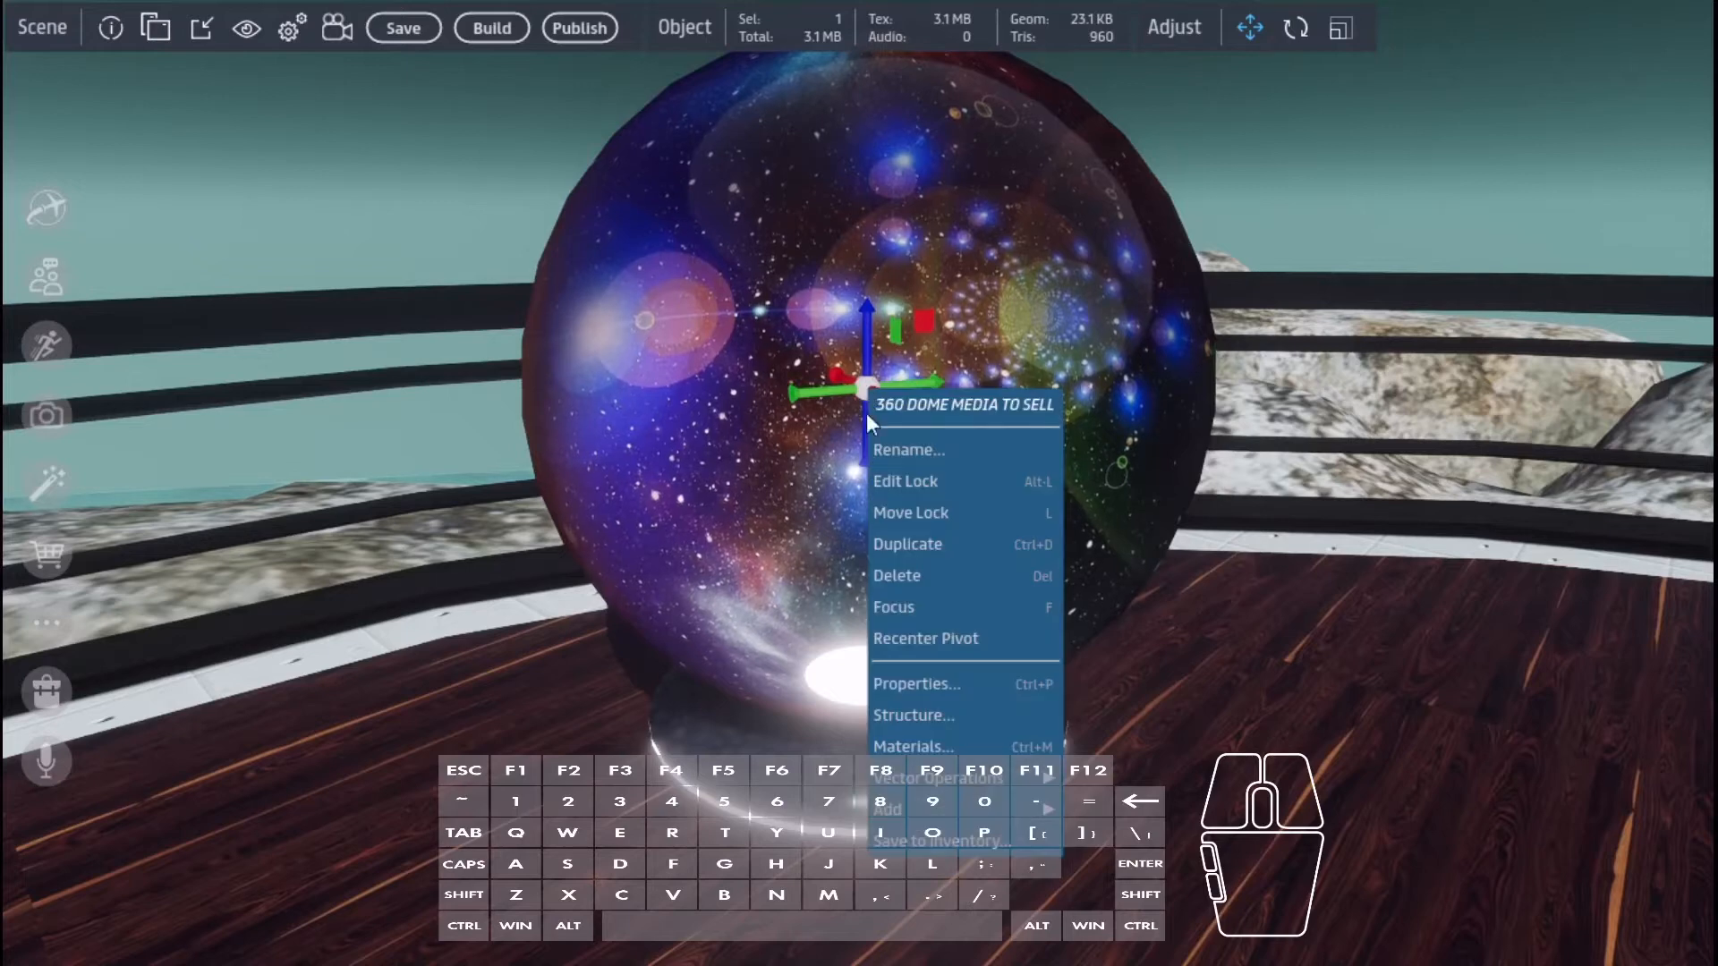
{"action": "left_click", "coordinate": [904, 750]}
{"action": "scroll", "coordinate": [1021, 529], "scroll_direction": "down", "scroll_amount": 6}
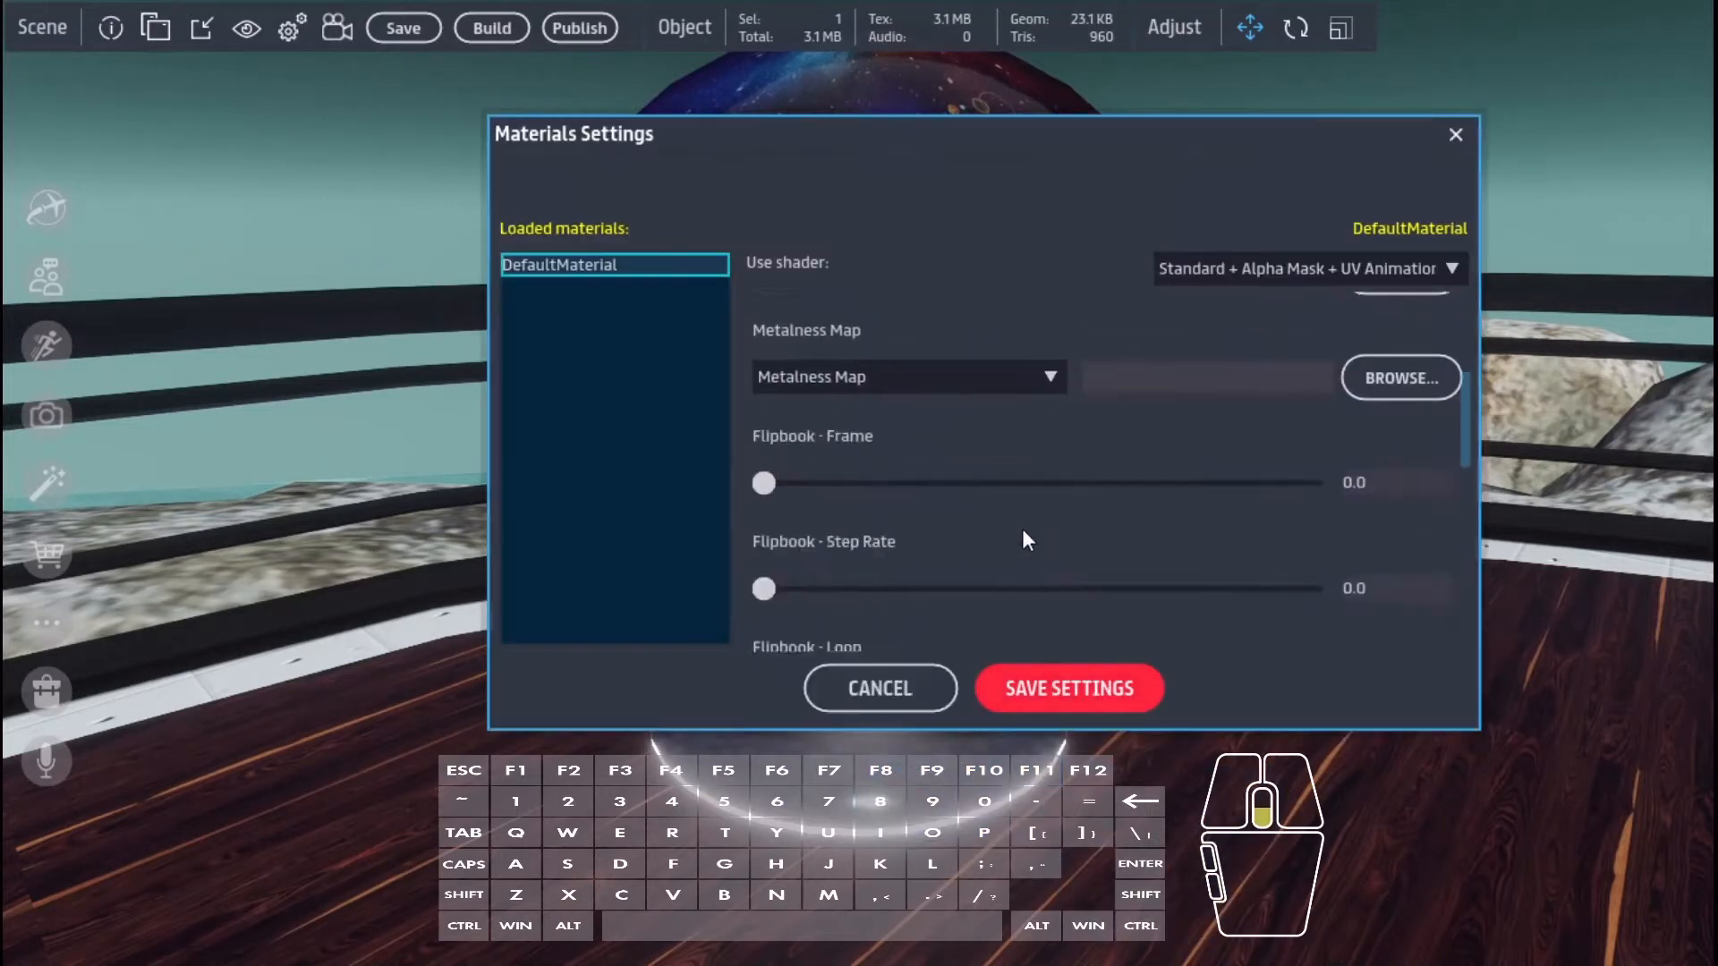
{"action": "scroll", "coordinate": [1025, 532], "scroll_direction": "down", "scroll_amount": 8}
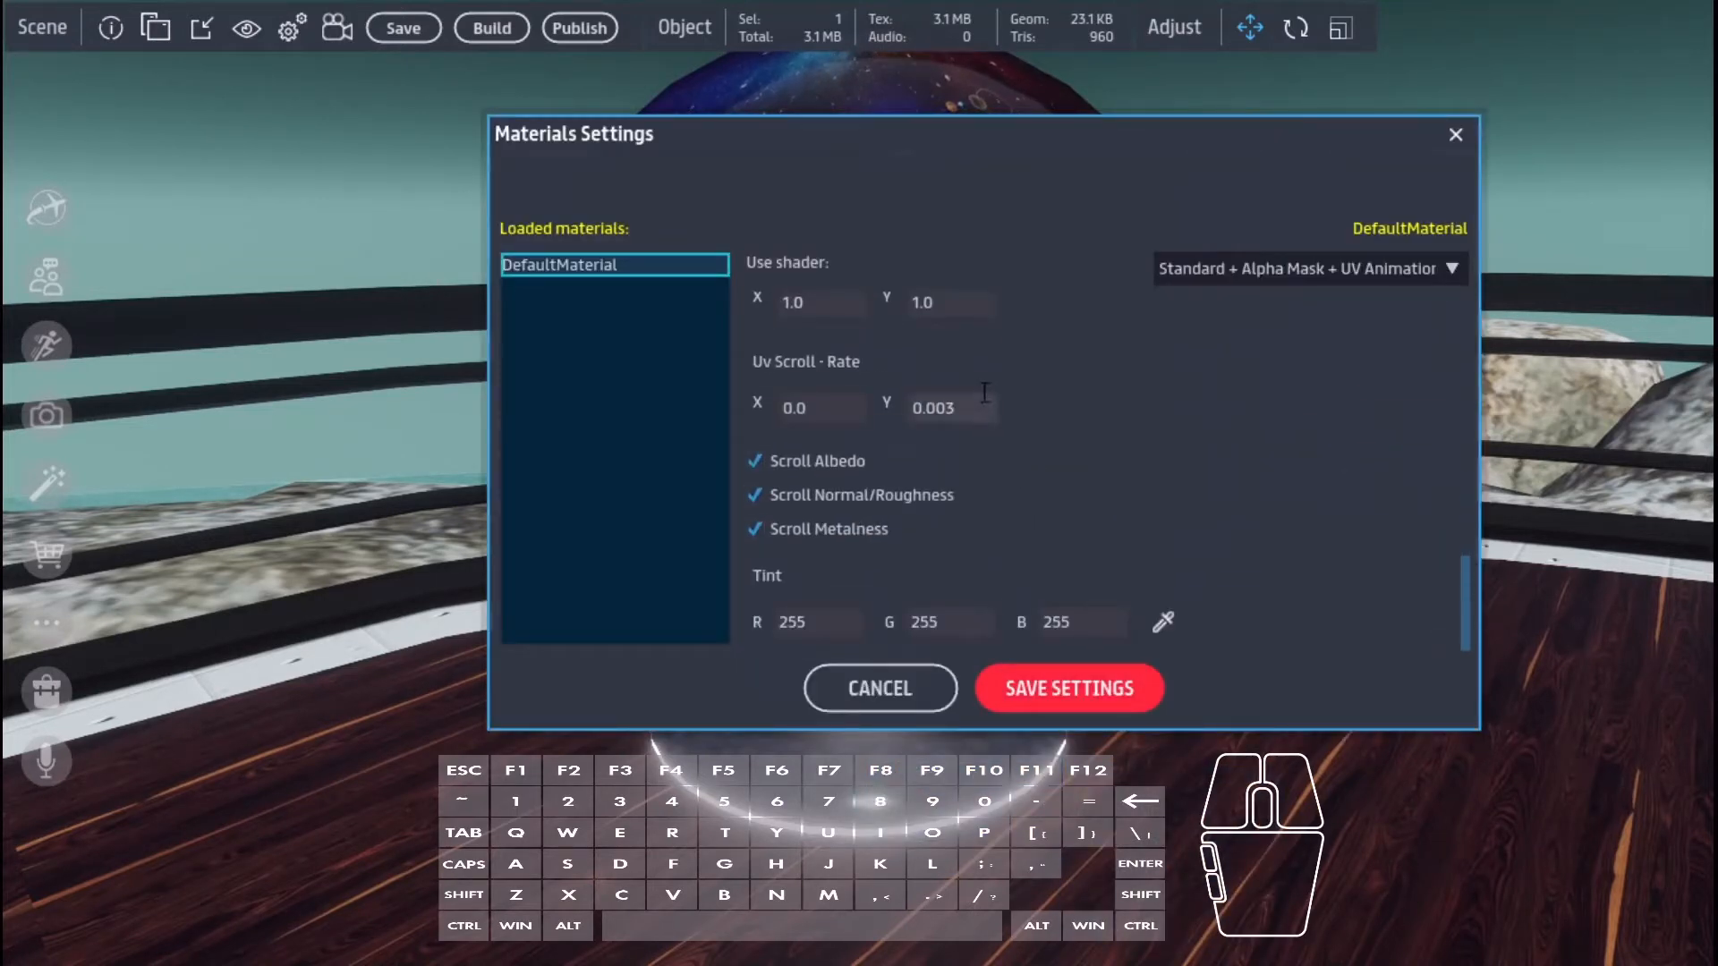
{"action": "left_click", "coordinate": [971, 407]}
{"action": "key", "text": "Return"}
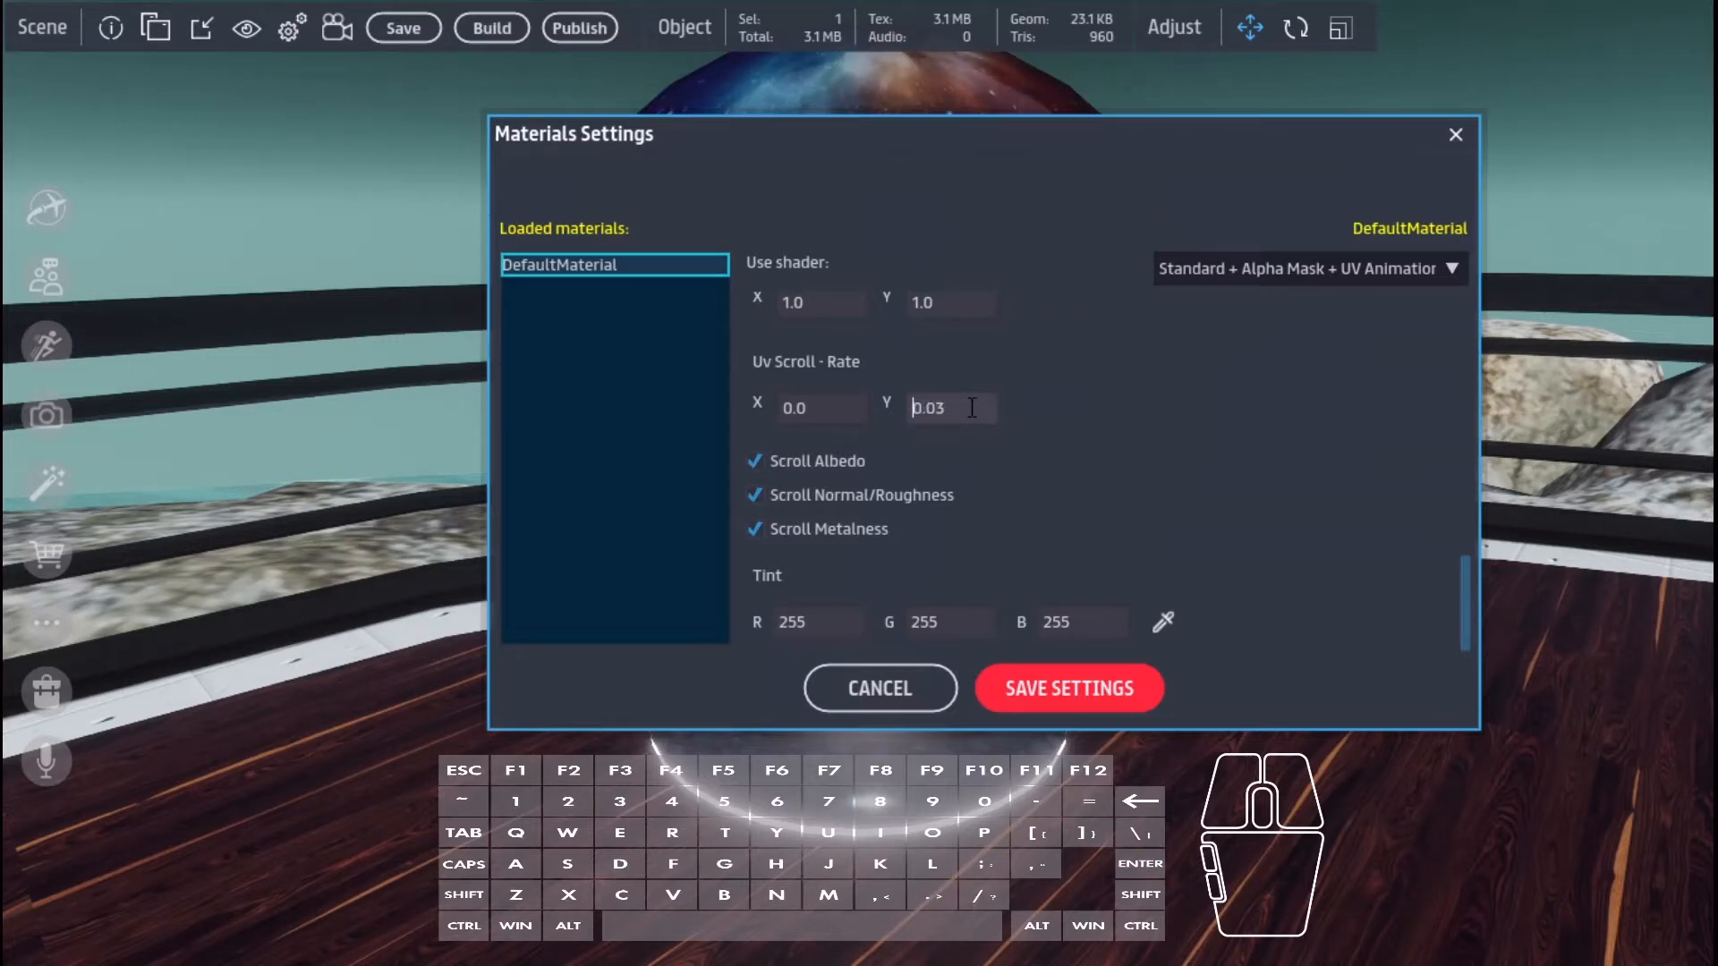
{"action": "left_click", "coordinate": [1070, 695]}
- Set the X value of the Uv Scroll - Rate in the sphere's material to 0.03 and save the settings
{"action": "right_click_drag", "start_coordinate": [1150, 718], "coordinate": [1084, 685]}
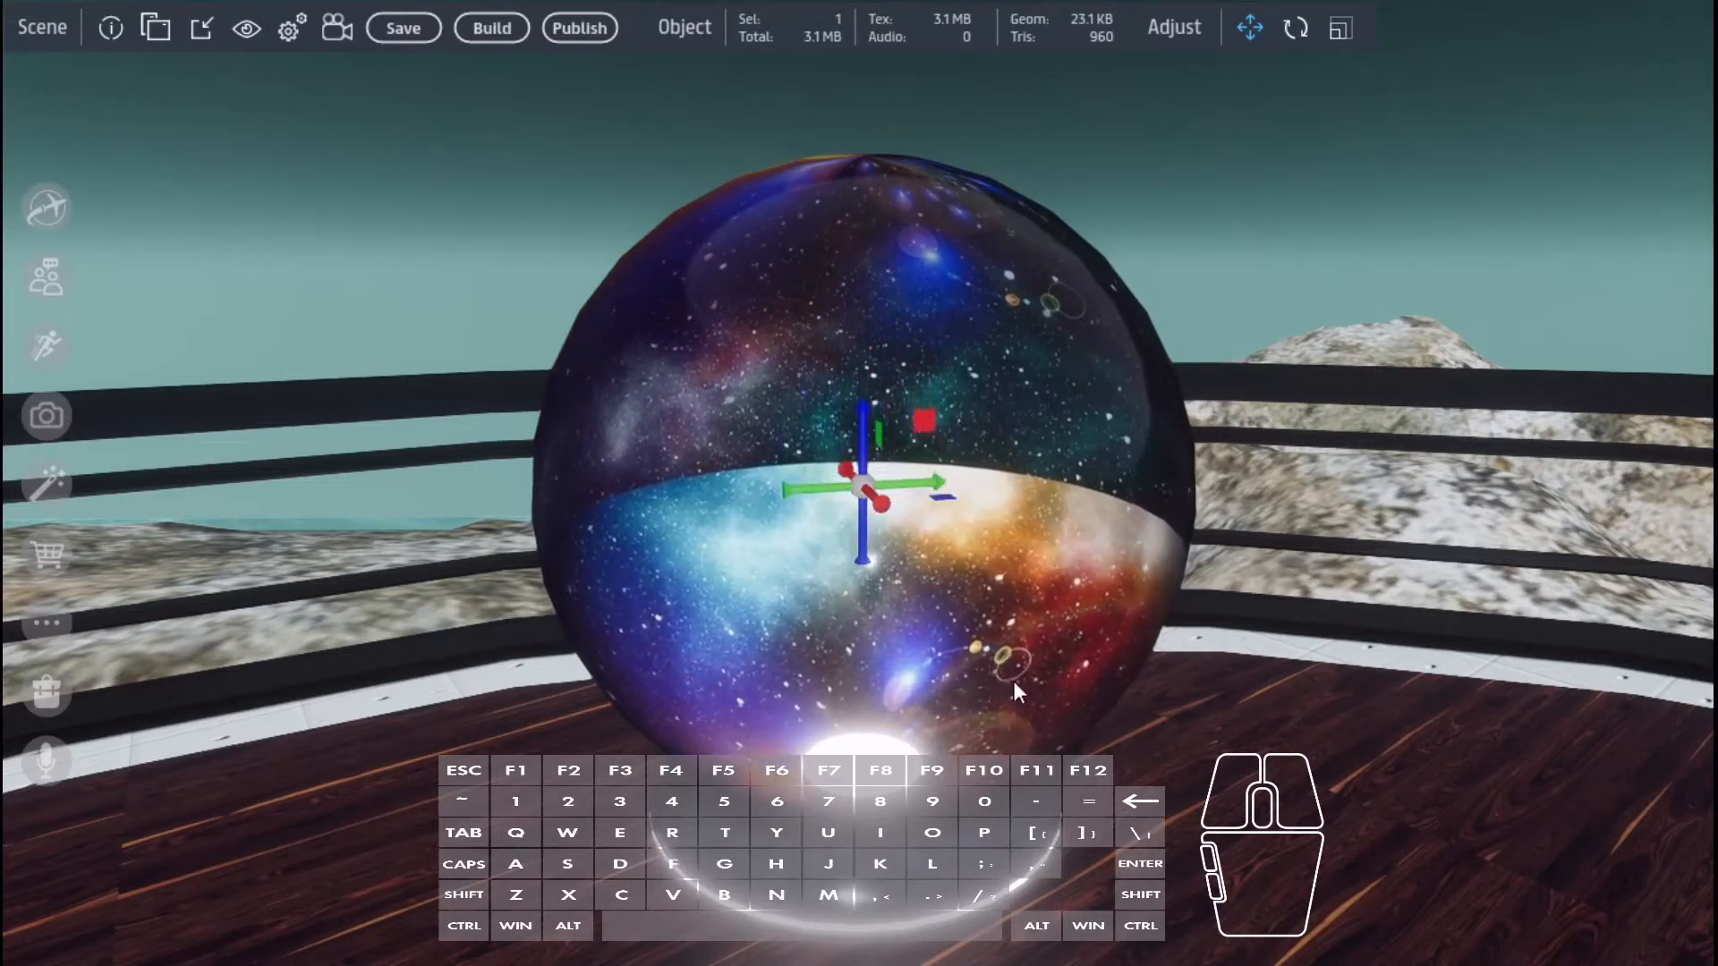
{"action": "mouse_move", "coordinate": [1080, 770]}
{"action": "right_mouse_down"}
{"action": "mouse_move", "coordinate": [1089, 816]}
{"action": "mouse_move", "coordinate": [1090, 799]}
{"action": "right_mouse_up"}
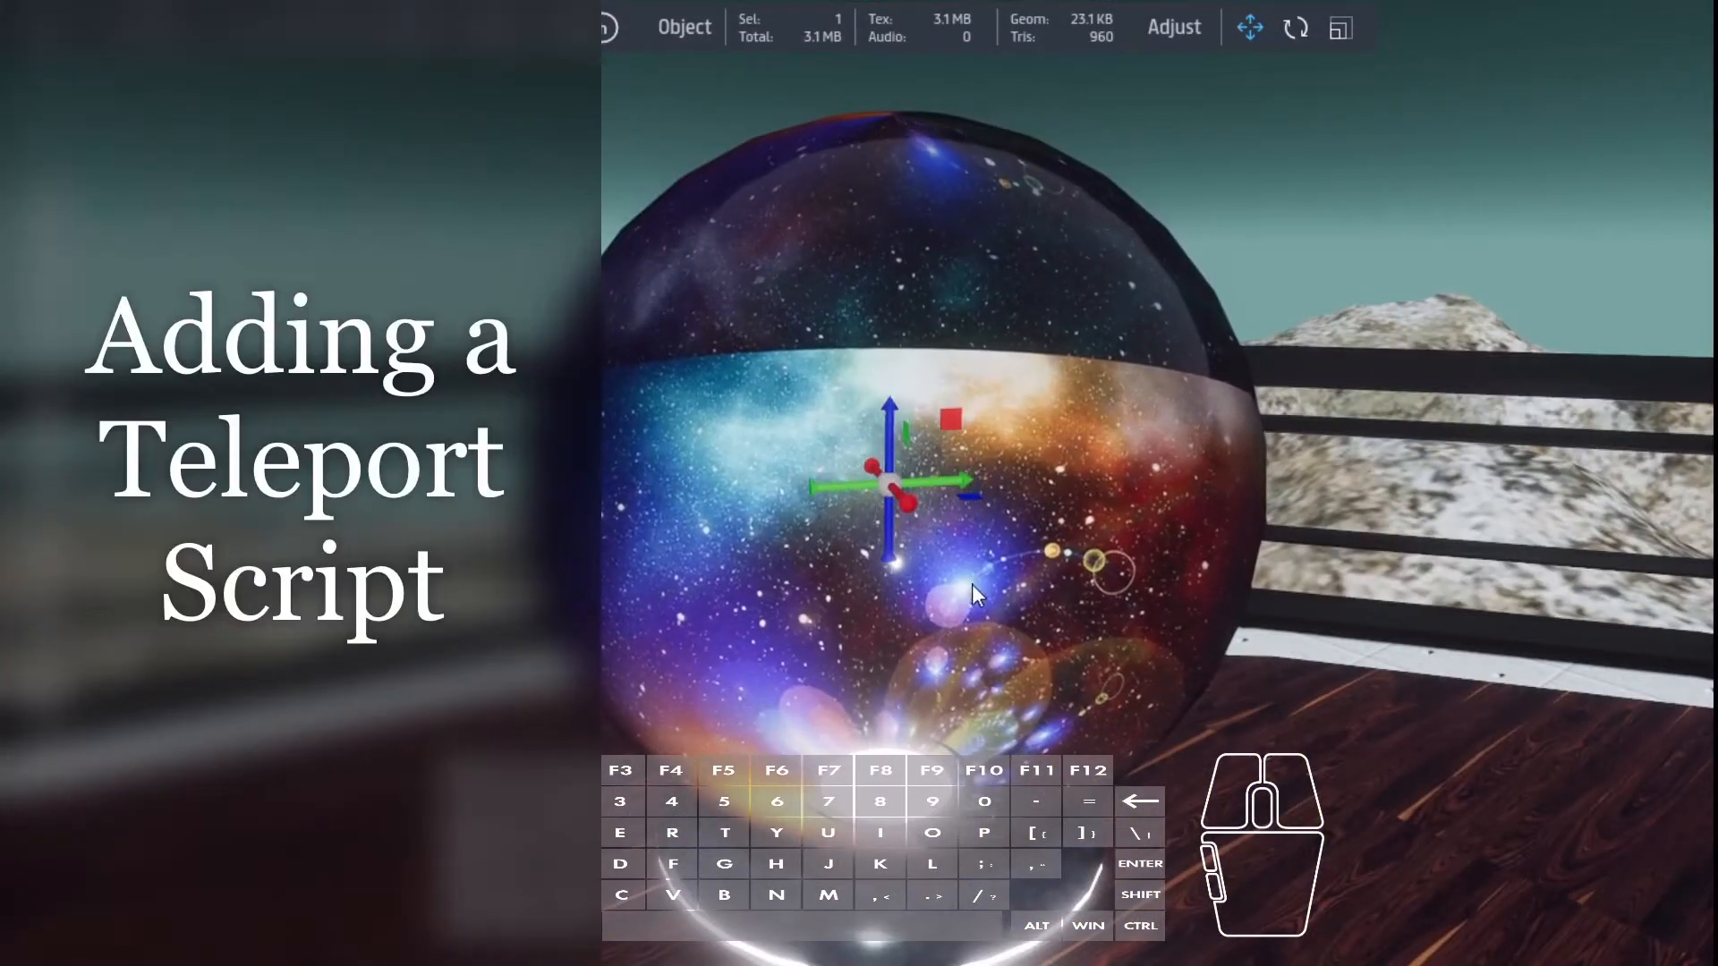
{"action": "right_click", "coordinate": [972, 583]}
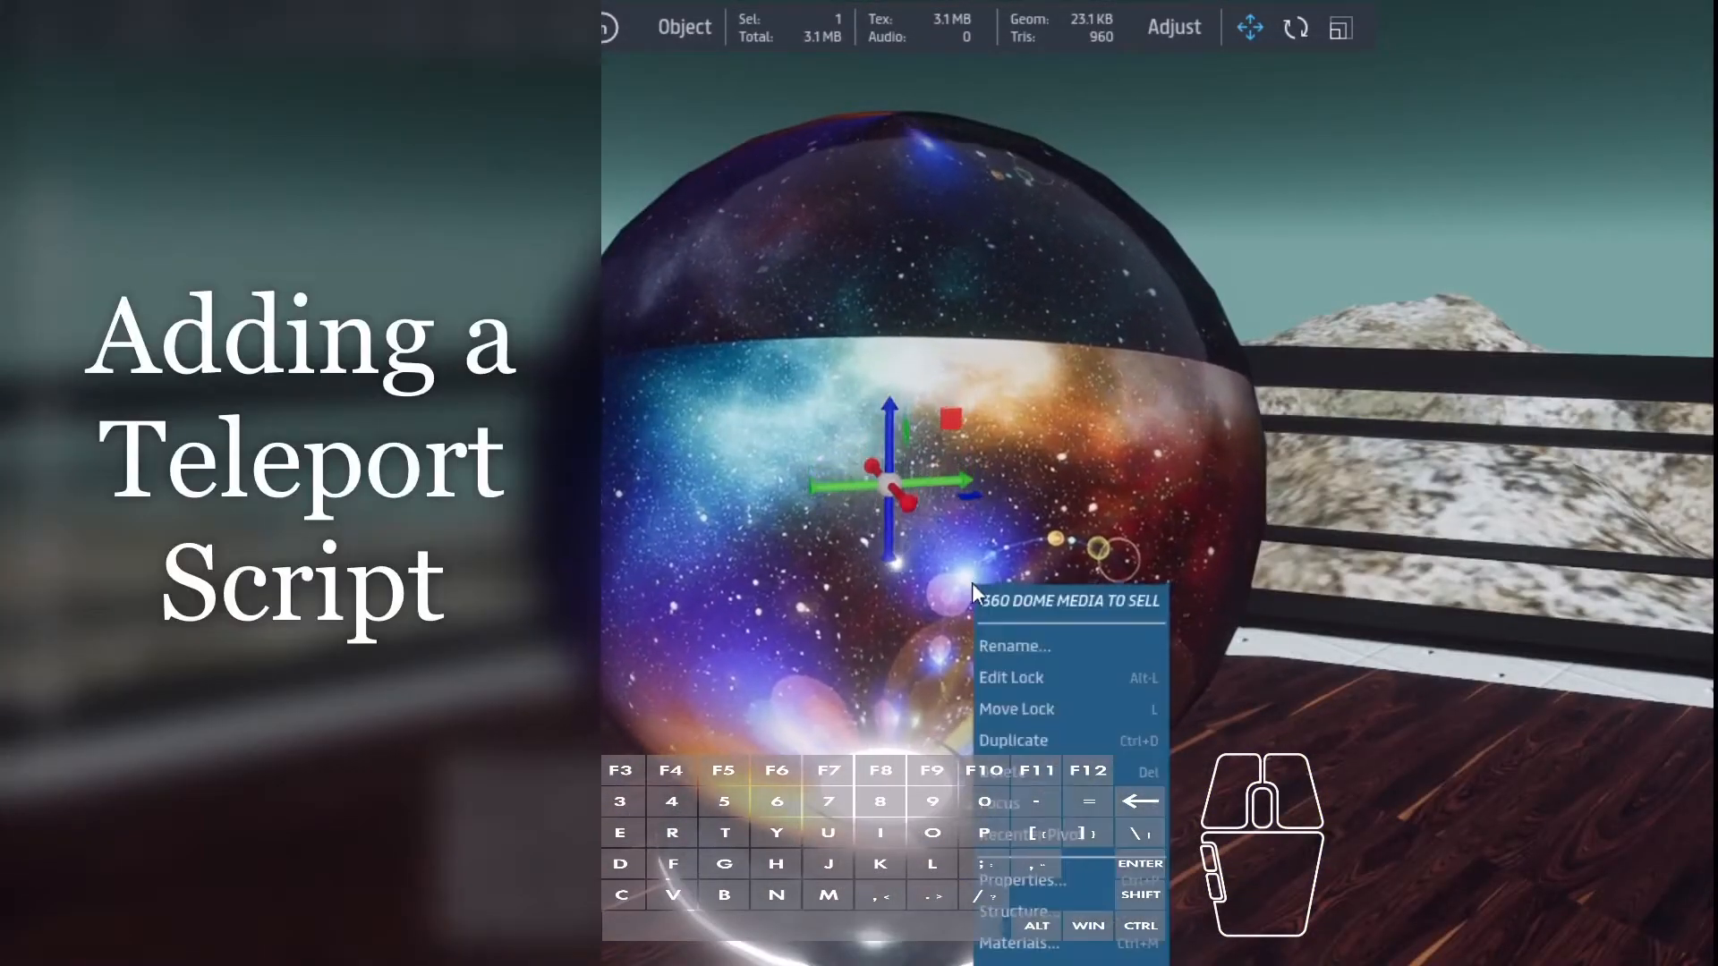
{"action": "left_click", "coordinate": [1029, 949]}
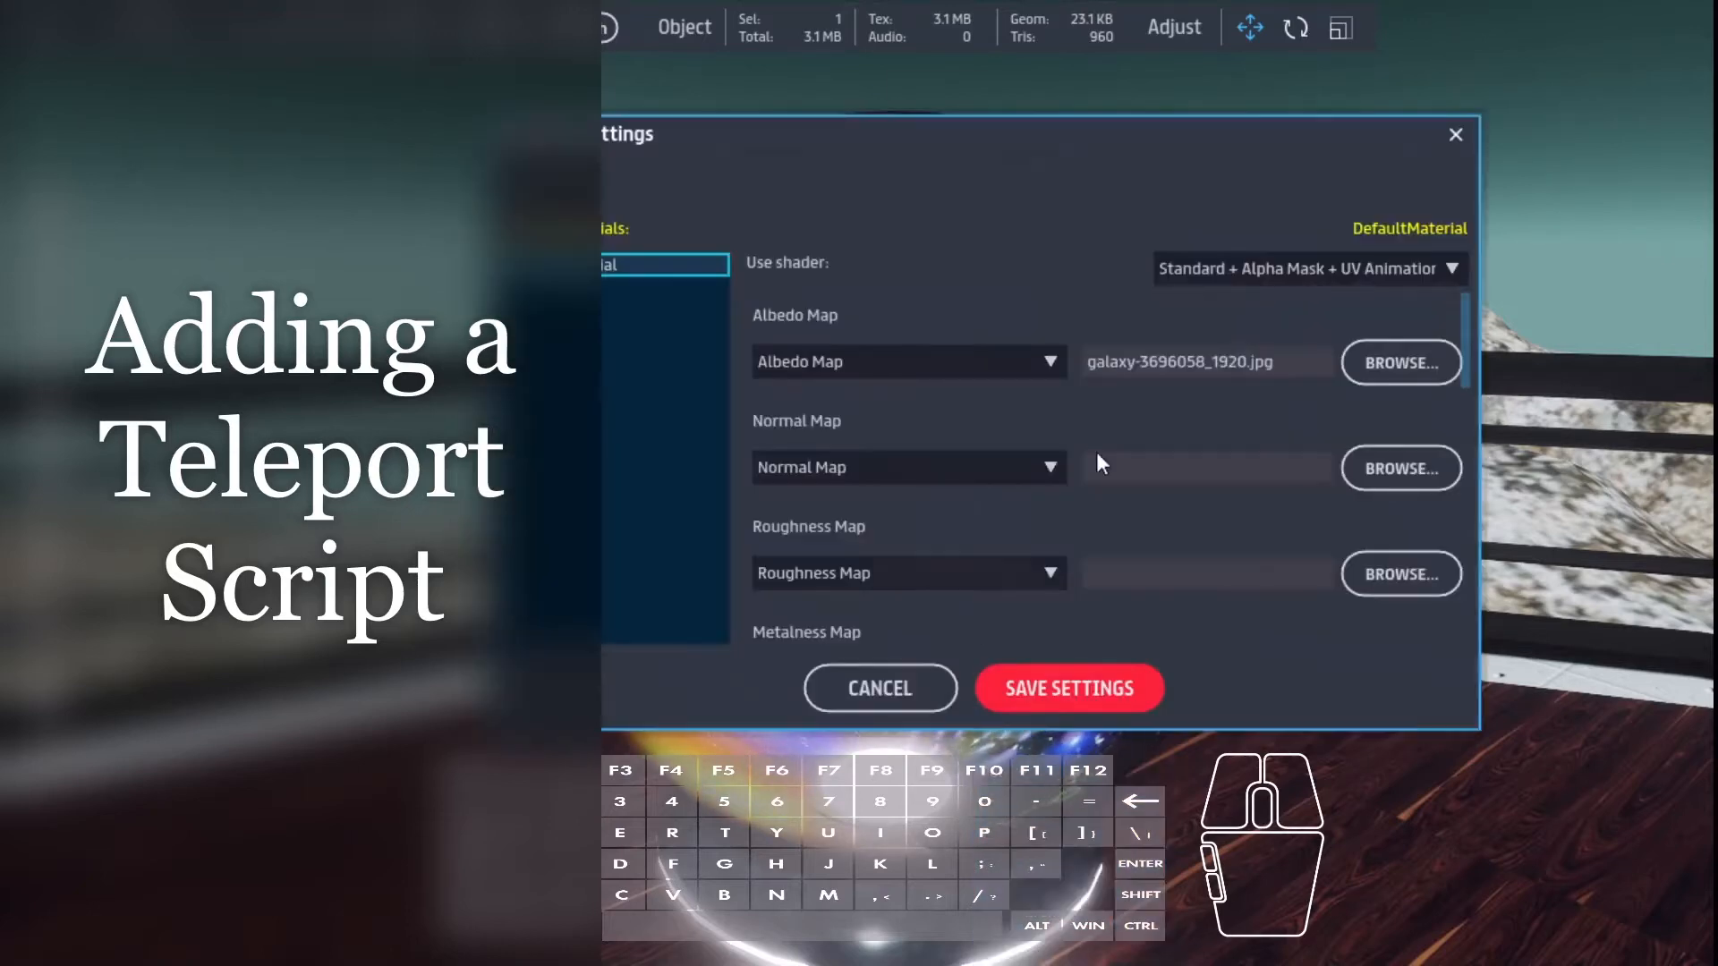
{"action": "scroll", "coordinate": [1158, 539], "scroll_direction": "down", "scroll_amount": 10}
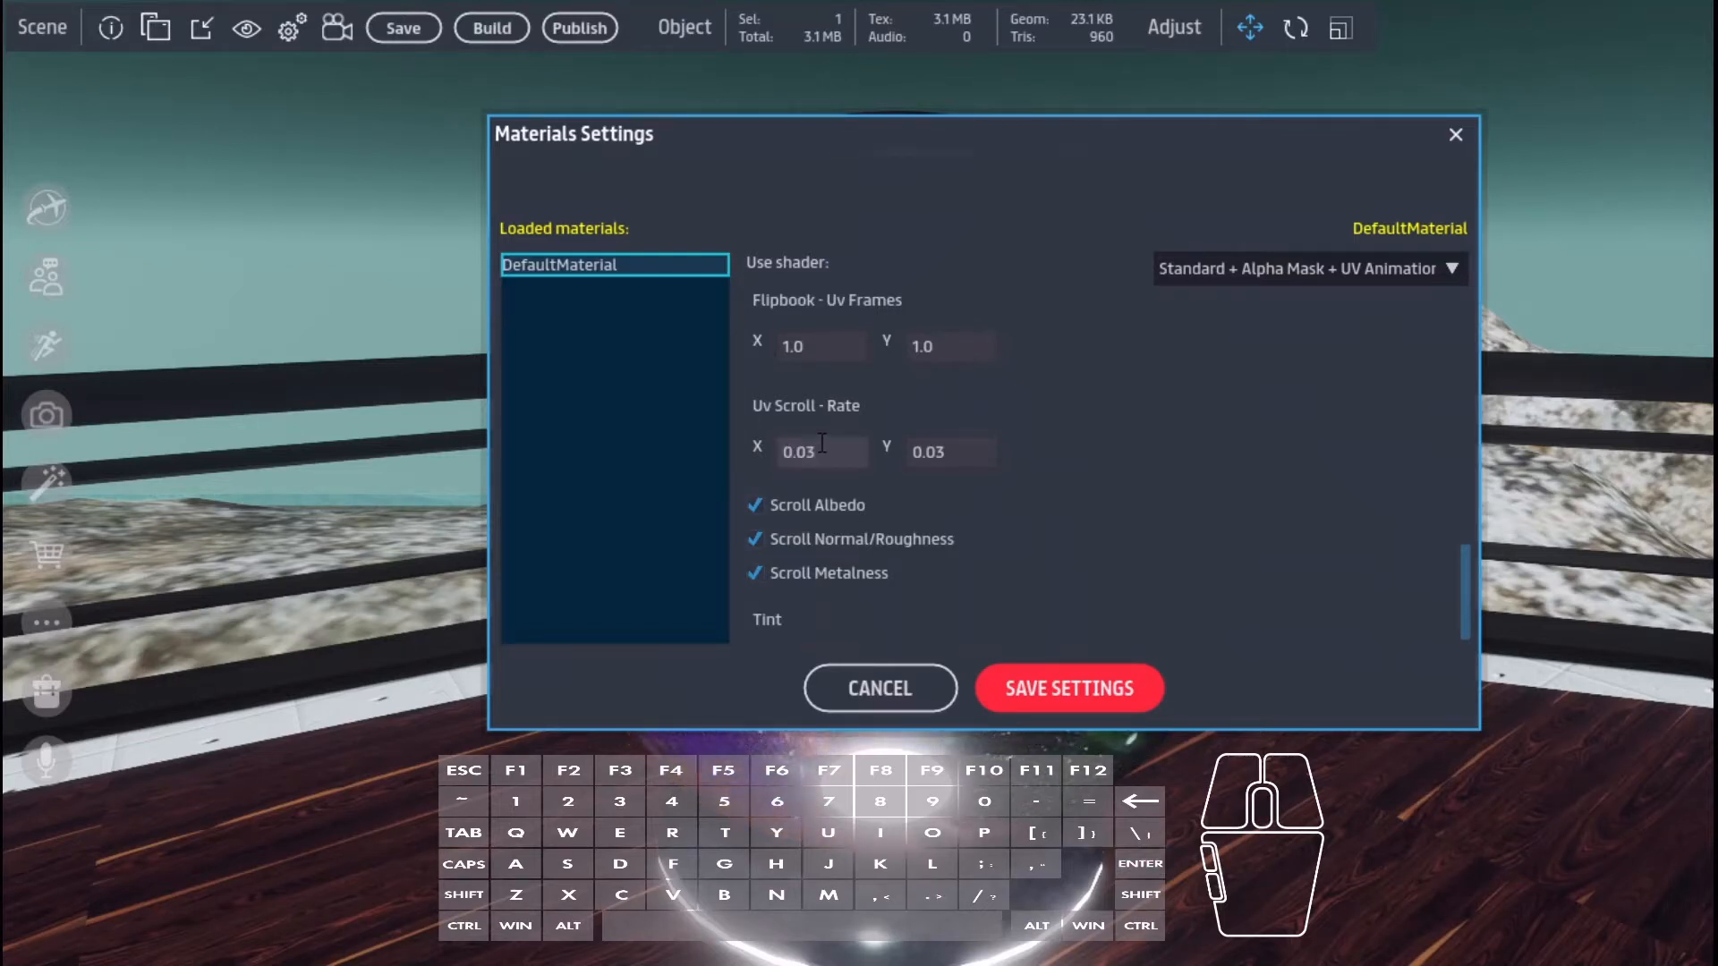
{"action": "left_click", "coordinate": [1027, 694]}
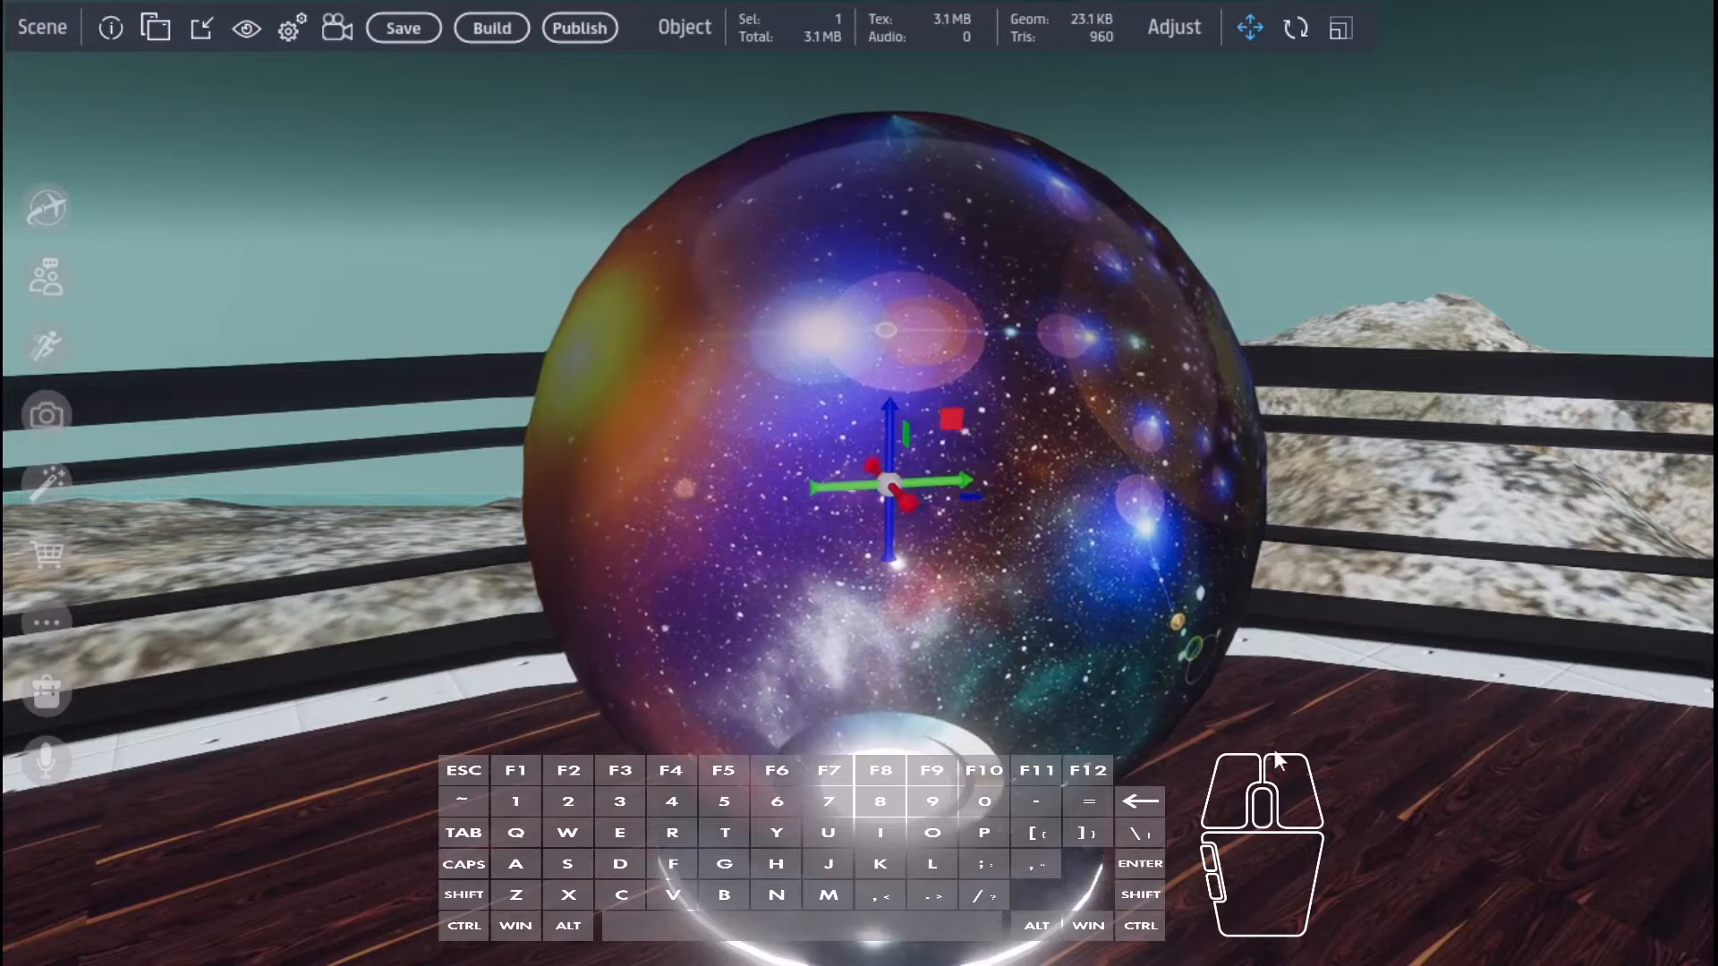
- Scale the galaxy sphere up evenly in all directions, making it much larger than the disc
{"action": "right_click_drag", "start_coordinate": [1192, 673], "coordinate": [1308, 767]}
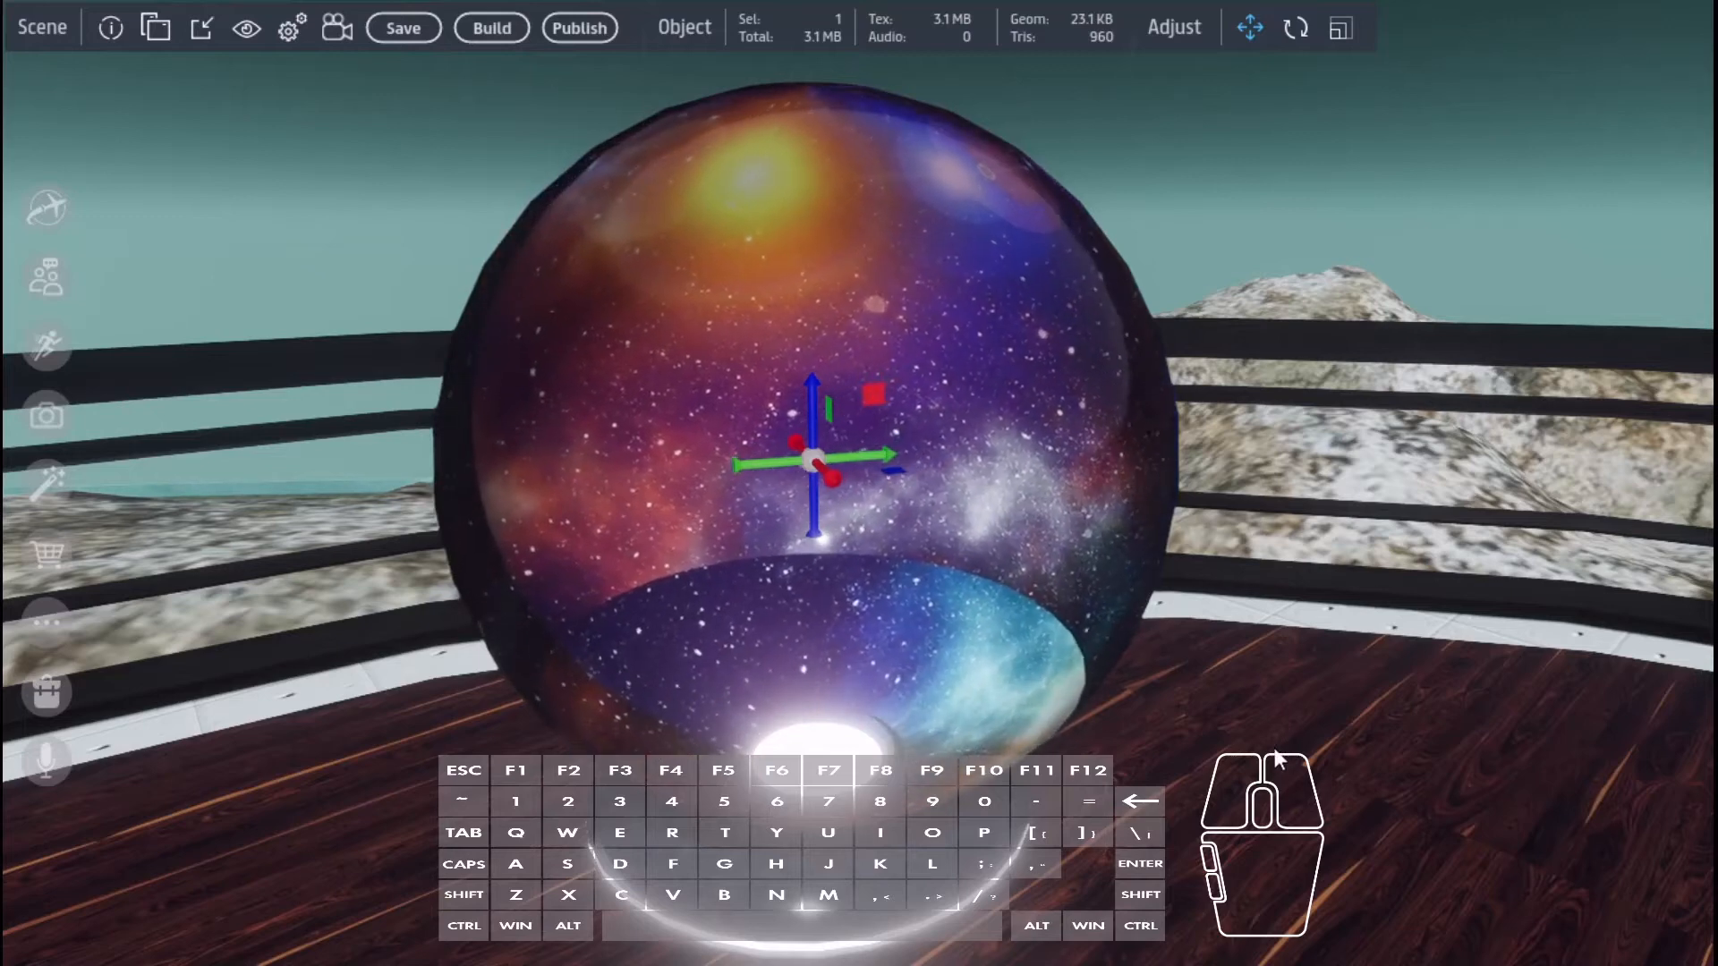
{"action": "mouse_move", "coordinate": [814, 523]}
{"action": "left_mouse_down"}
{"action": "mouse_move", "coordinate": [810, 503]}
{"action": "mouse_move", "coordinate": [820, 520]}
{"action": "left_mouse_up"}
{"action": "key", "text": "ctrl"}
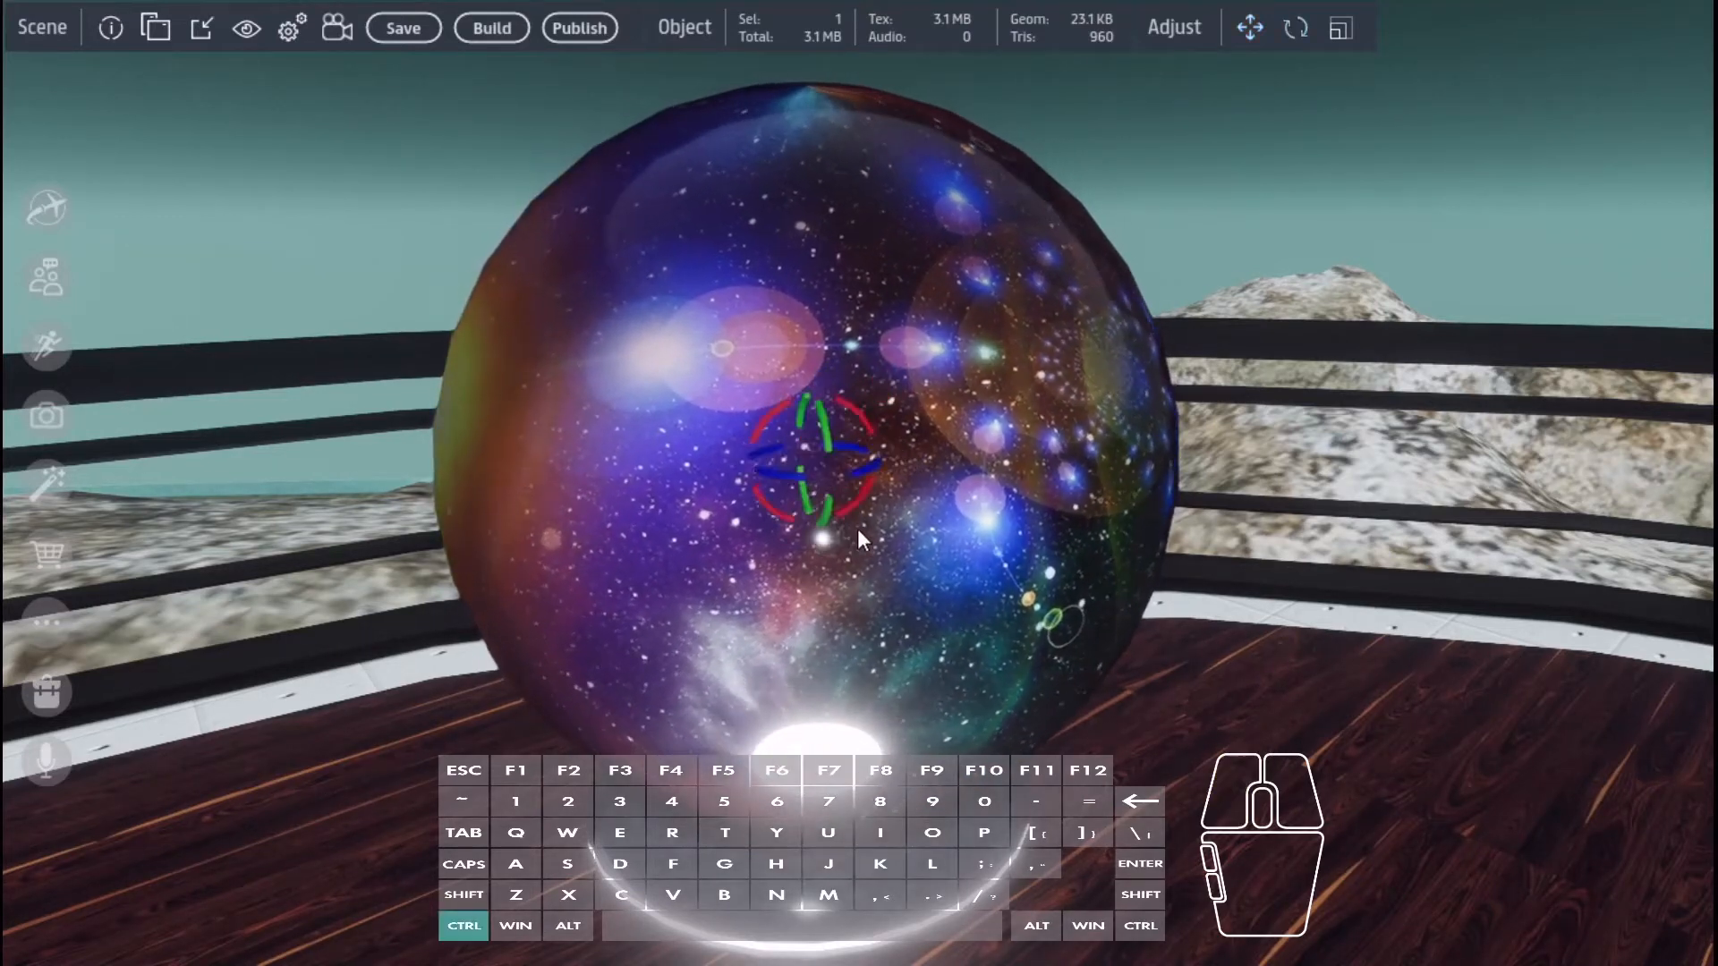
{"action": "key", "text": "ctrl+shift"}
{"action": "left_click_drag", "start_coordinate": [919, 453], "coordinate": [1617, 440], "text": "ctrl+shift"}
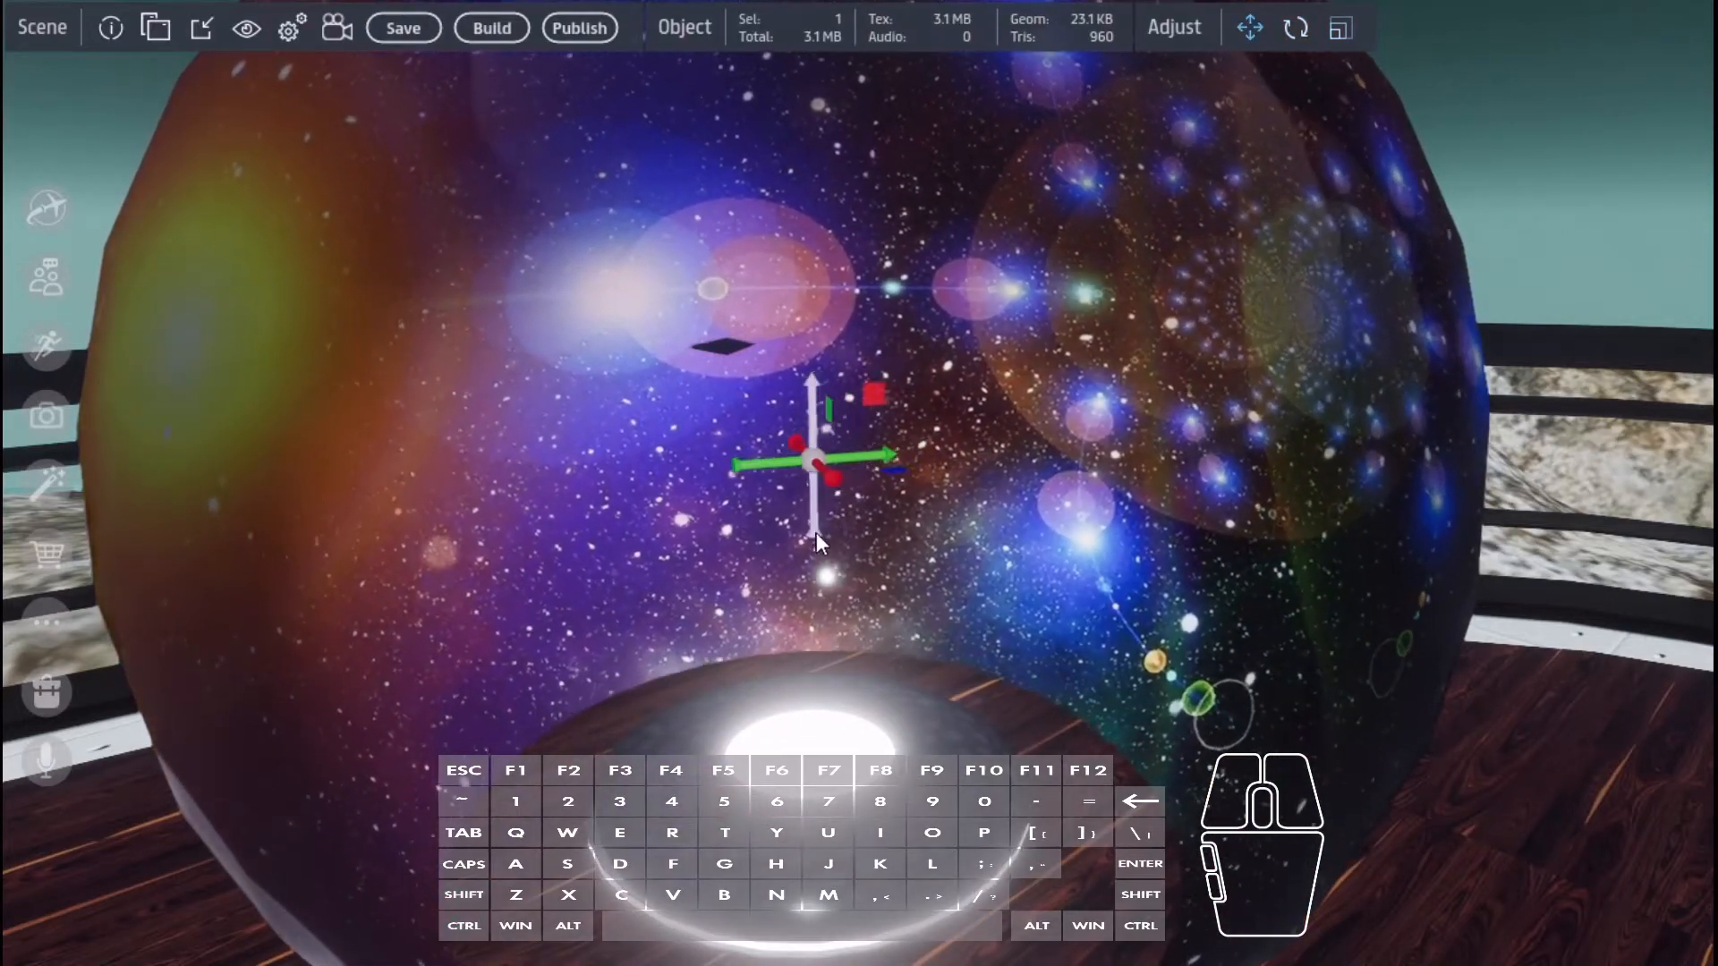
- Raise the enlarged sphere above the deck and fine-tune its height so its base sits at the glowing disc
{"action": "left_click_drag", "start_coordinate": [814, 526], "coordinate": [805, 220]}
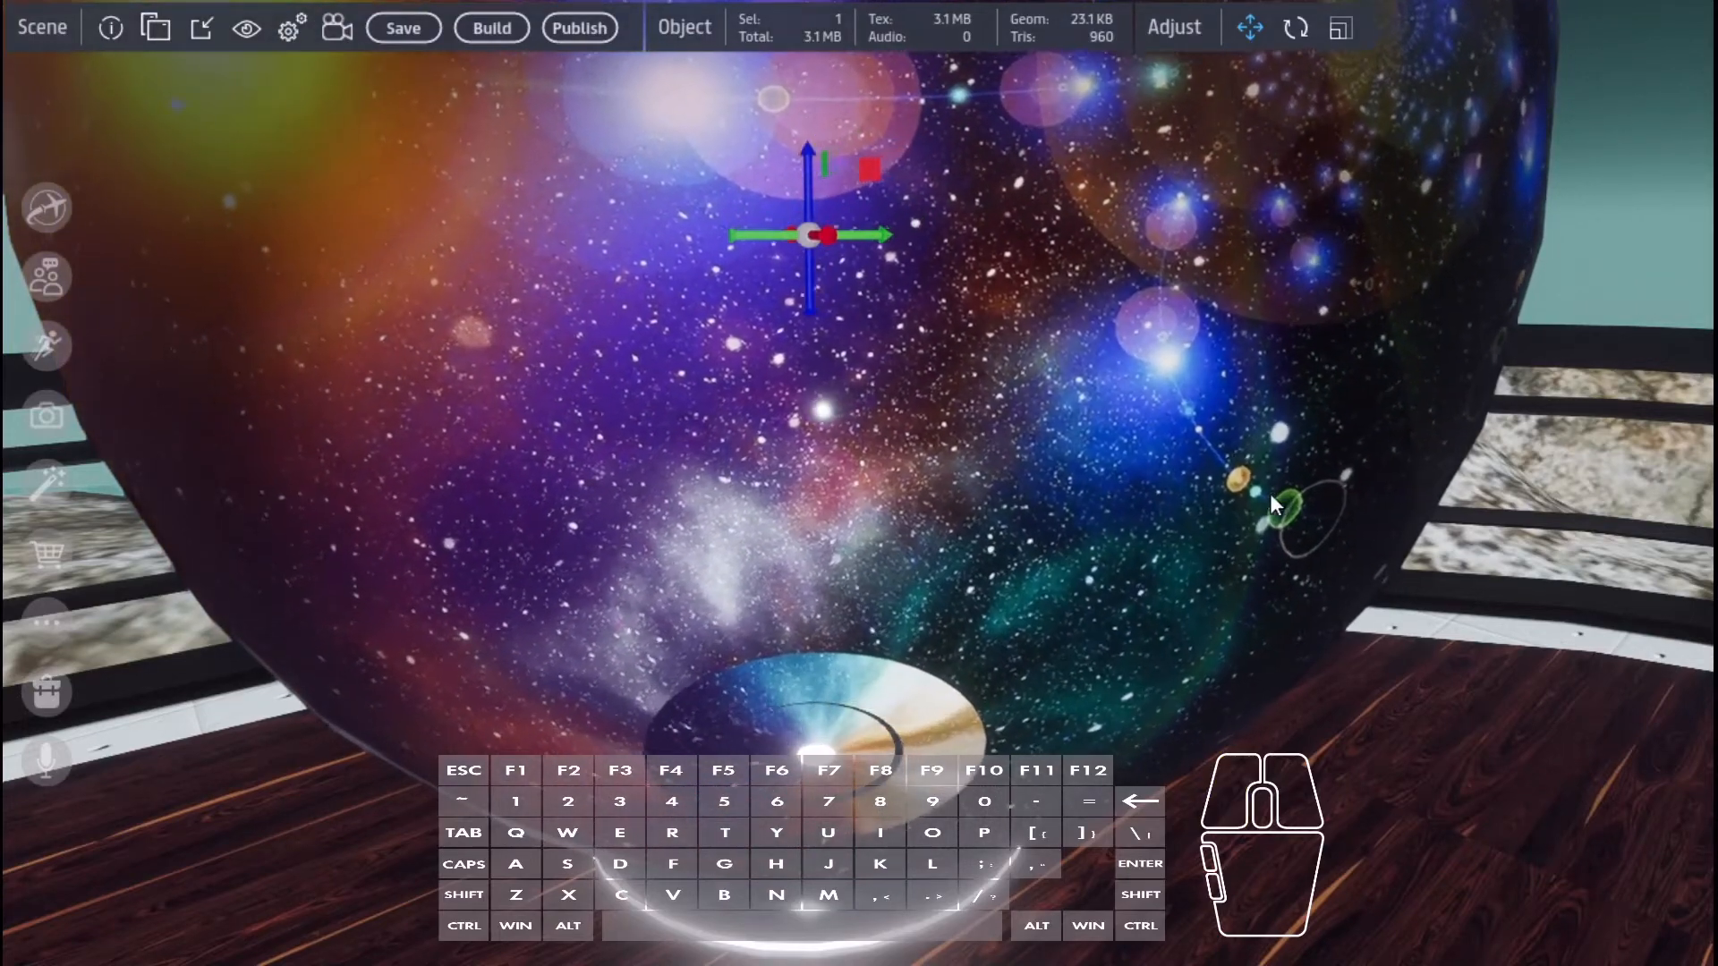
{"action": "right_click_drag", "start_coordinate": [1377, 707], "coordinate": [1472, 802]}
{"action": "key", "text": "s"}
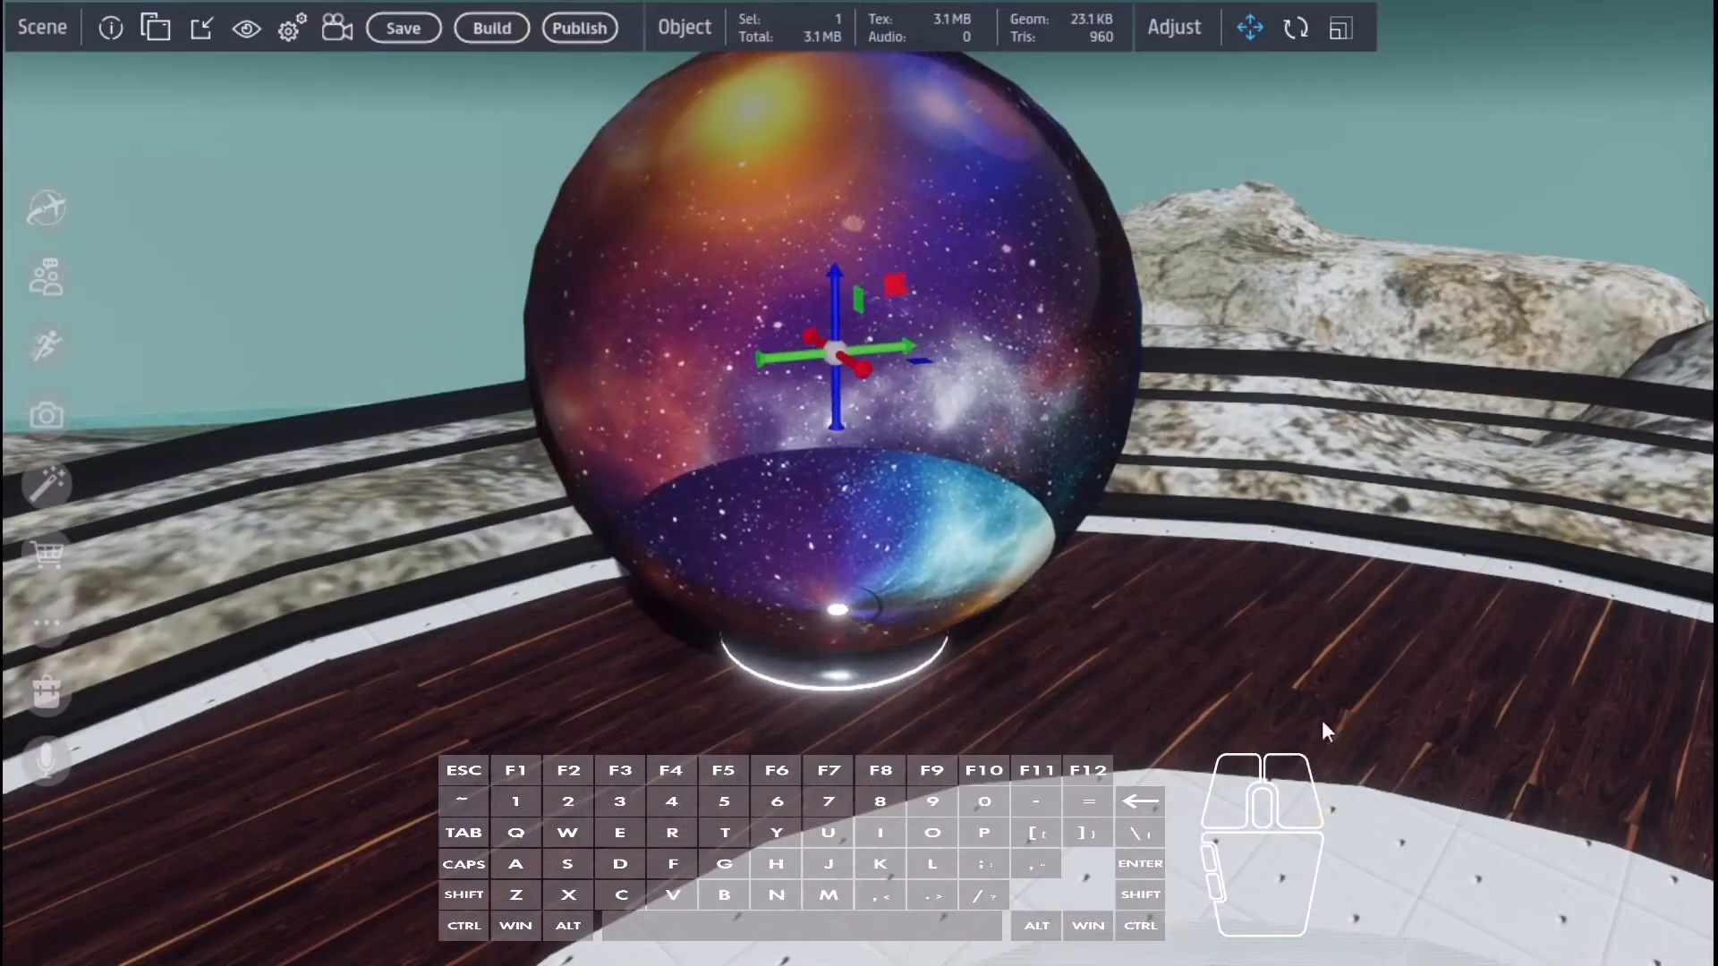
{"action": "left_click_drag", "start_coordinate": [834, 415], "coordinate": [834, 421]}
- Examine from nearer and farther how the sphere sits on the disc and how its texture scrolls
{"action": "key", "text": "w"}
{"action": "mouse_move", "coordinate": [1088, 630]}
{"action": "right_mouse_down"}
{"action": "mouse_move", "coordinate": [1105, 562]}
{"action": "mouse_move", "coordinate": [1040, 619]}
{"action": "mouse_move", "coordinate": [1303, 628]}
{"action": "mouse_move", "coordinate": [1099, 630]}
{"action": "mouse_move", "coordinate": [1044, 693]}
{"action": "mouse_move", "coordinate": [1007, 694]}
{"action": "mouse_move", "coordinate": [1029, 634]}
{"action": "mouse_move", "coordinate": [1085, 698]}
{"action": "mouse_move", "coordinate": [1070, 764]}
{"action": "mouse_move", "coordinate": [1078, 651]}
{"action": "right_mouse_up"}
{"action": "key", "text": "s"}
{"action": "key", "text": "w"}
{"action": "key", "text": "s"}
{"action": "key", "text": "w"}
{"action": "key", "text": "s"}
{"action": "key", "text": "w"}
{"action": "key", "text": "s"}
{"action": "key", "text": "w"}
{"action": "key", "text": "s"}
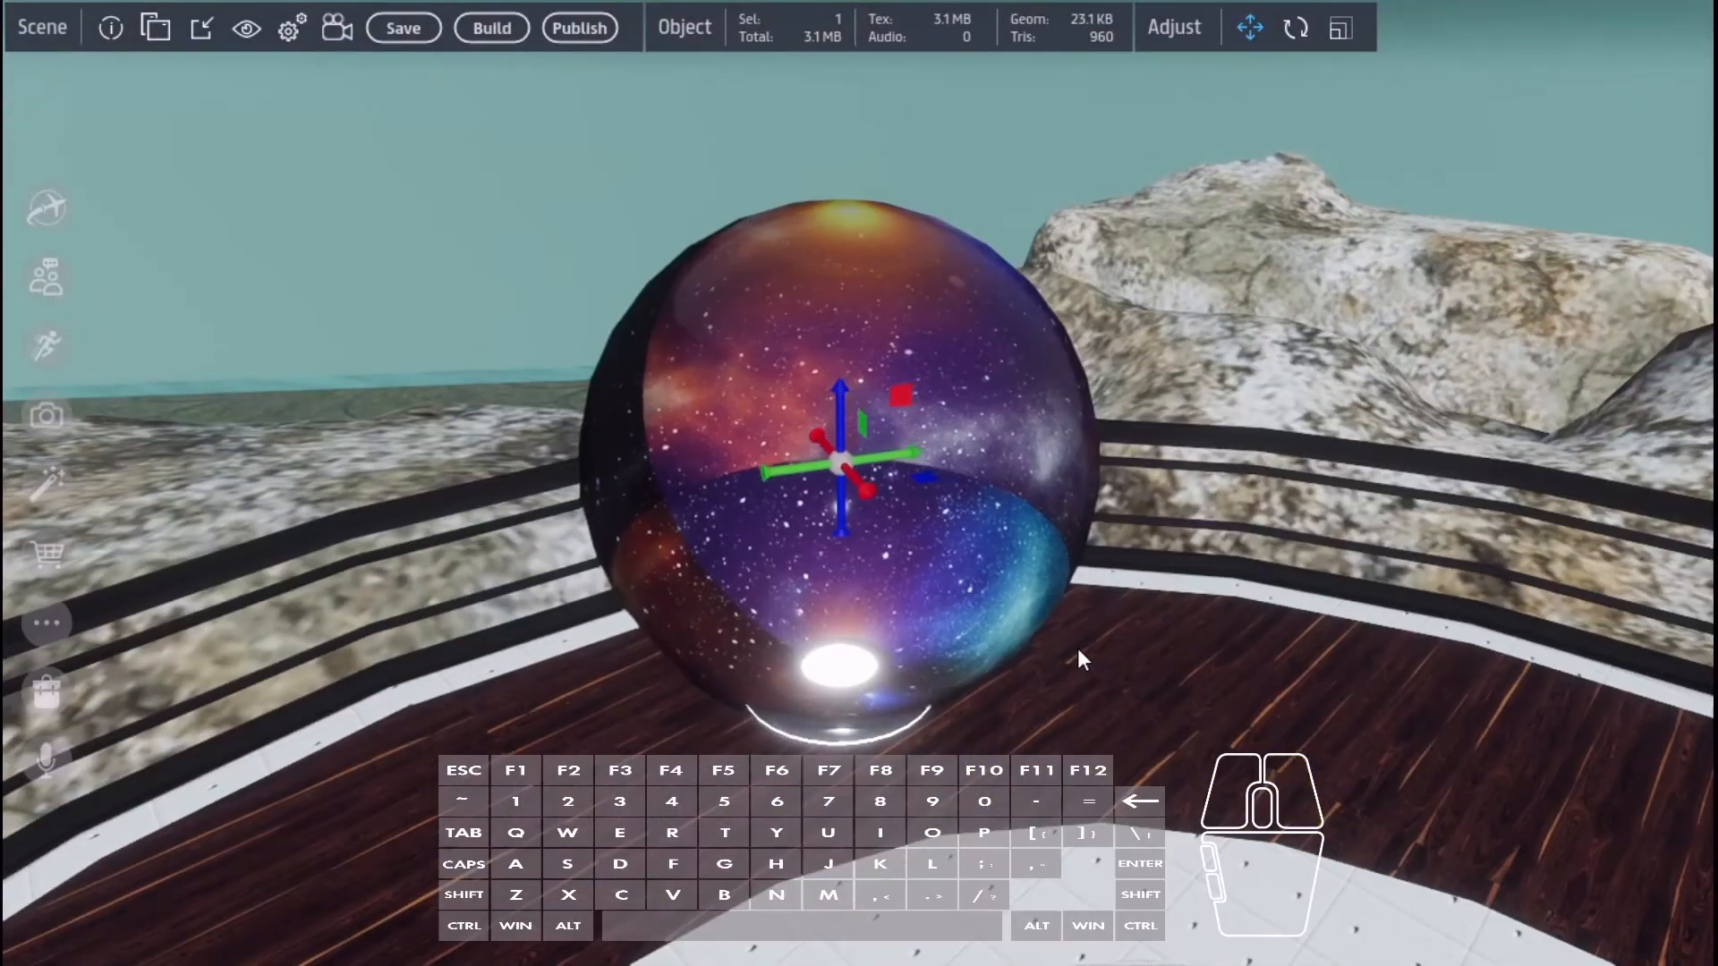
- Open the inventory and search it for "reddoor", replacing the search with the broader term "red"
{"action": "left_click", "coordinate": [156, 30]}
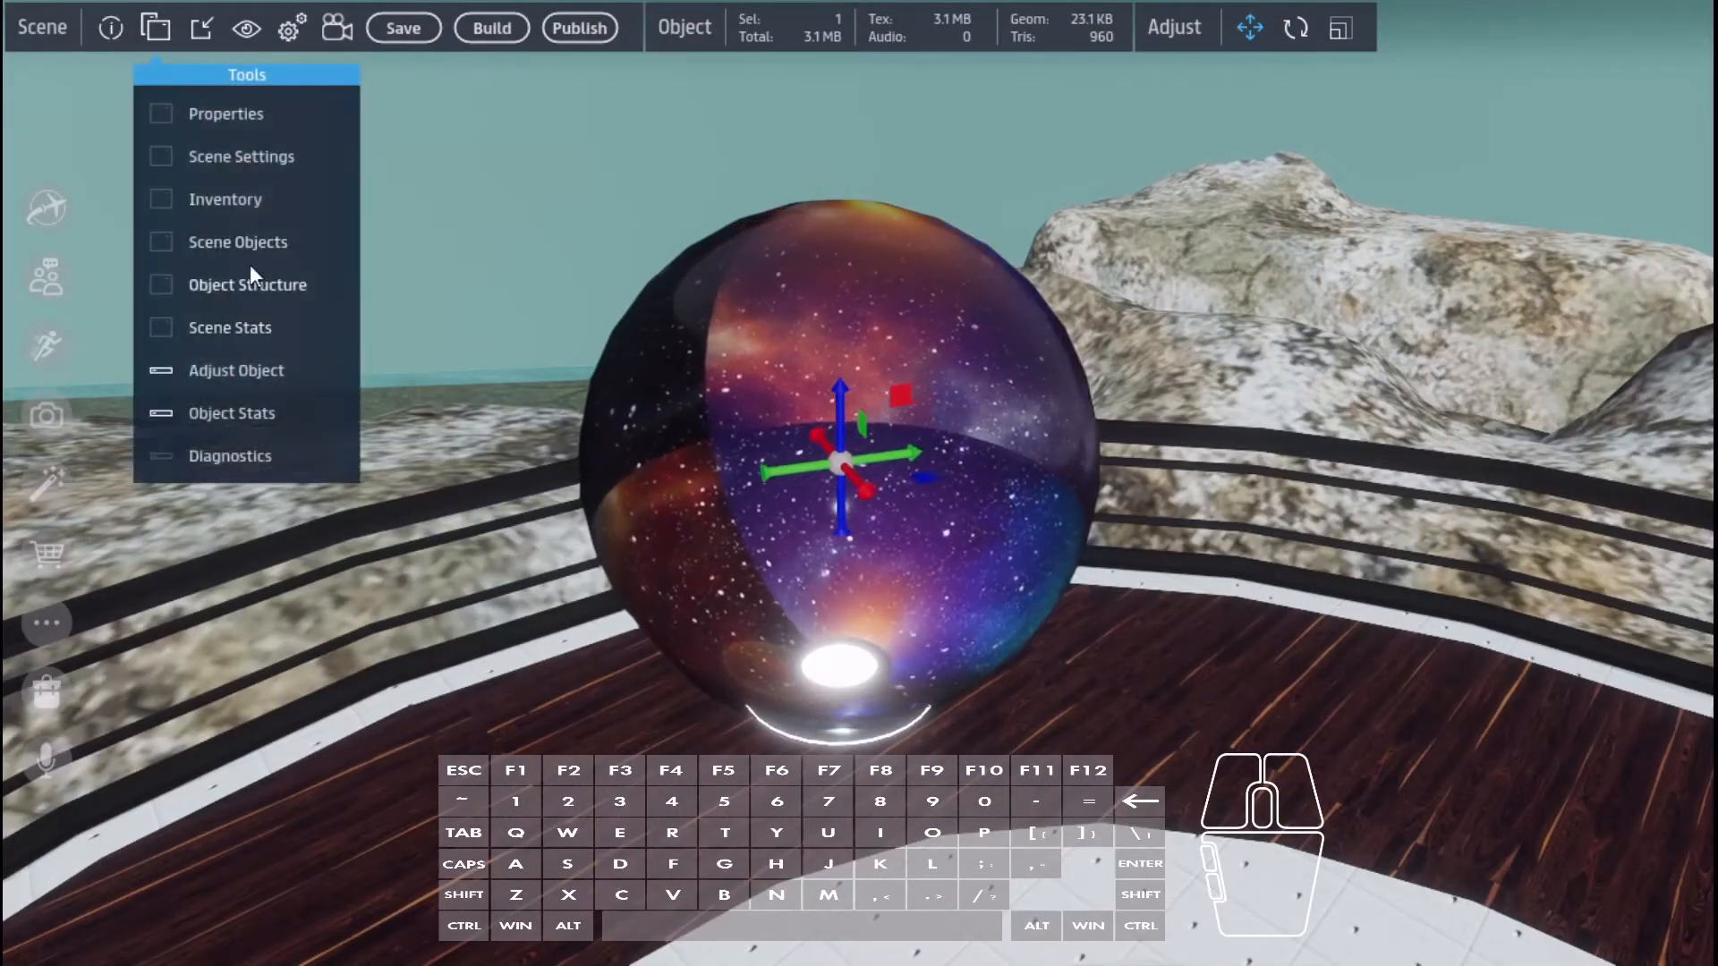
{"action": "left_click", "coordinate": [235, 203]}
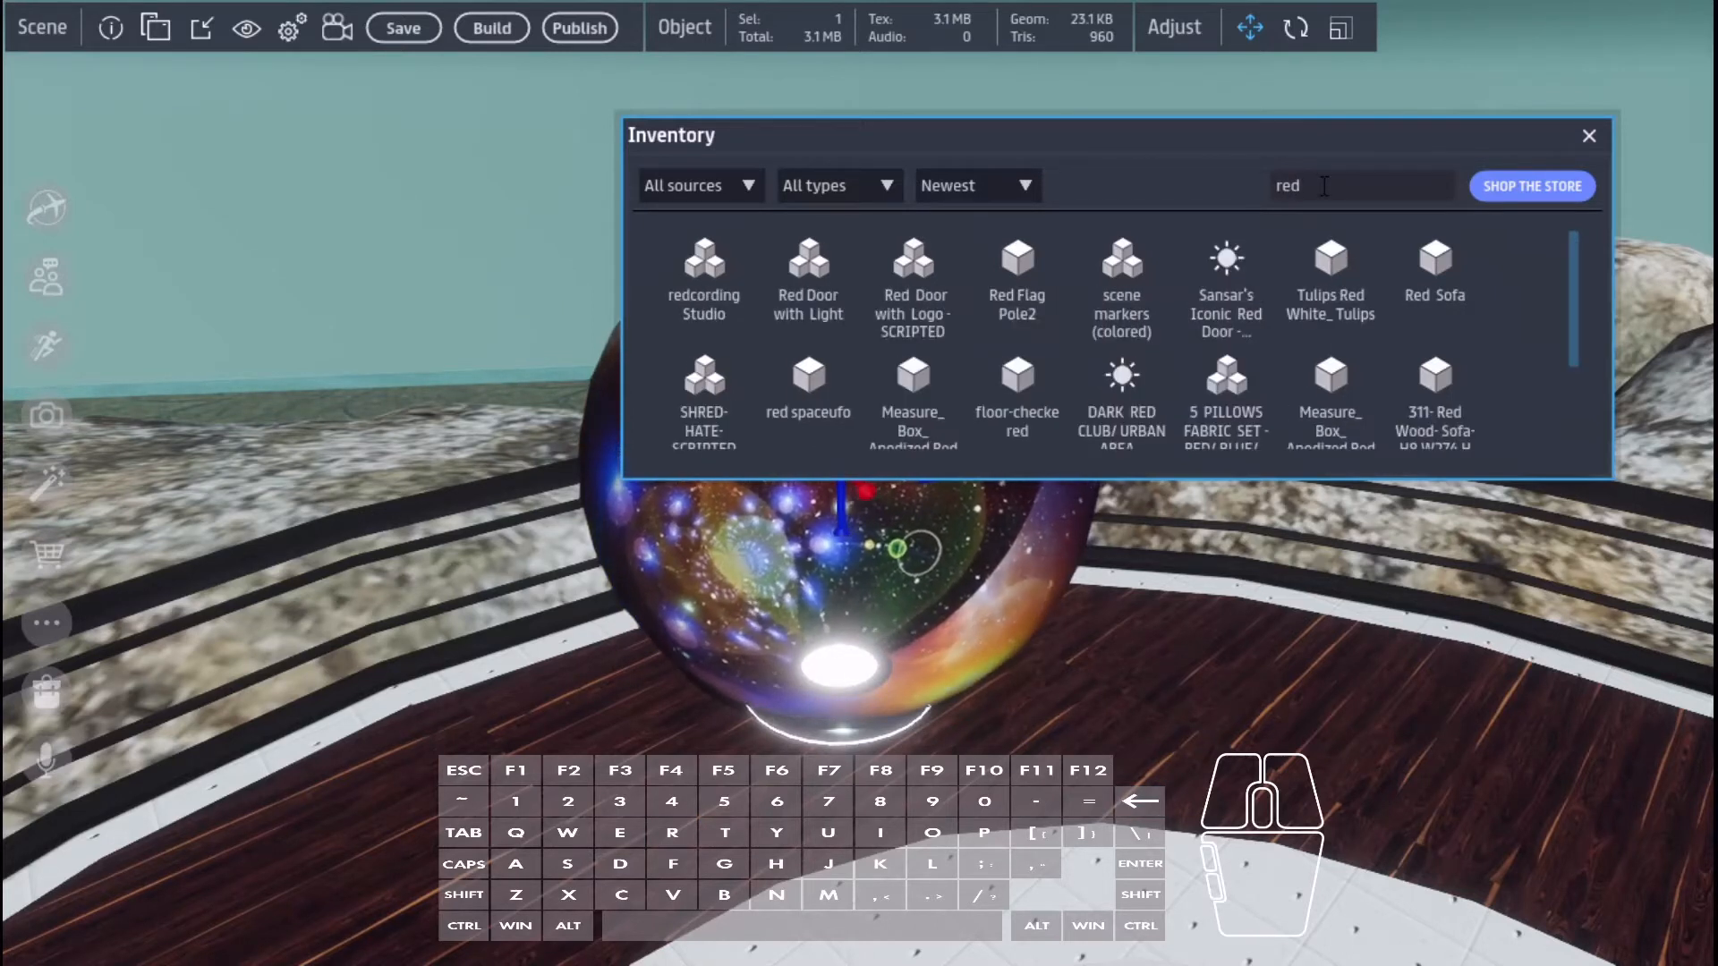
{"action": "type", "text": "r"}
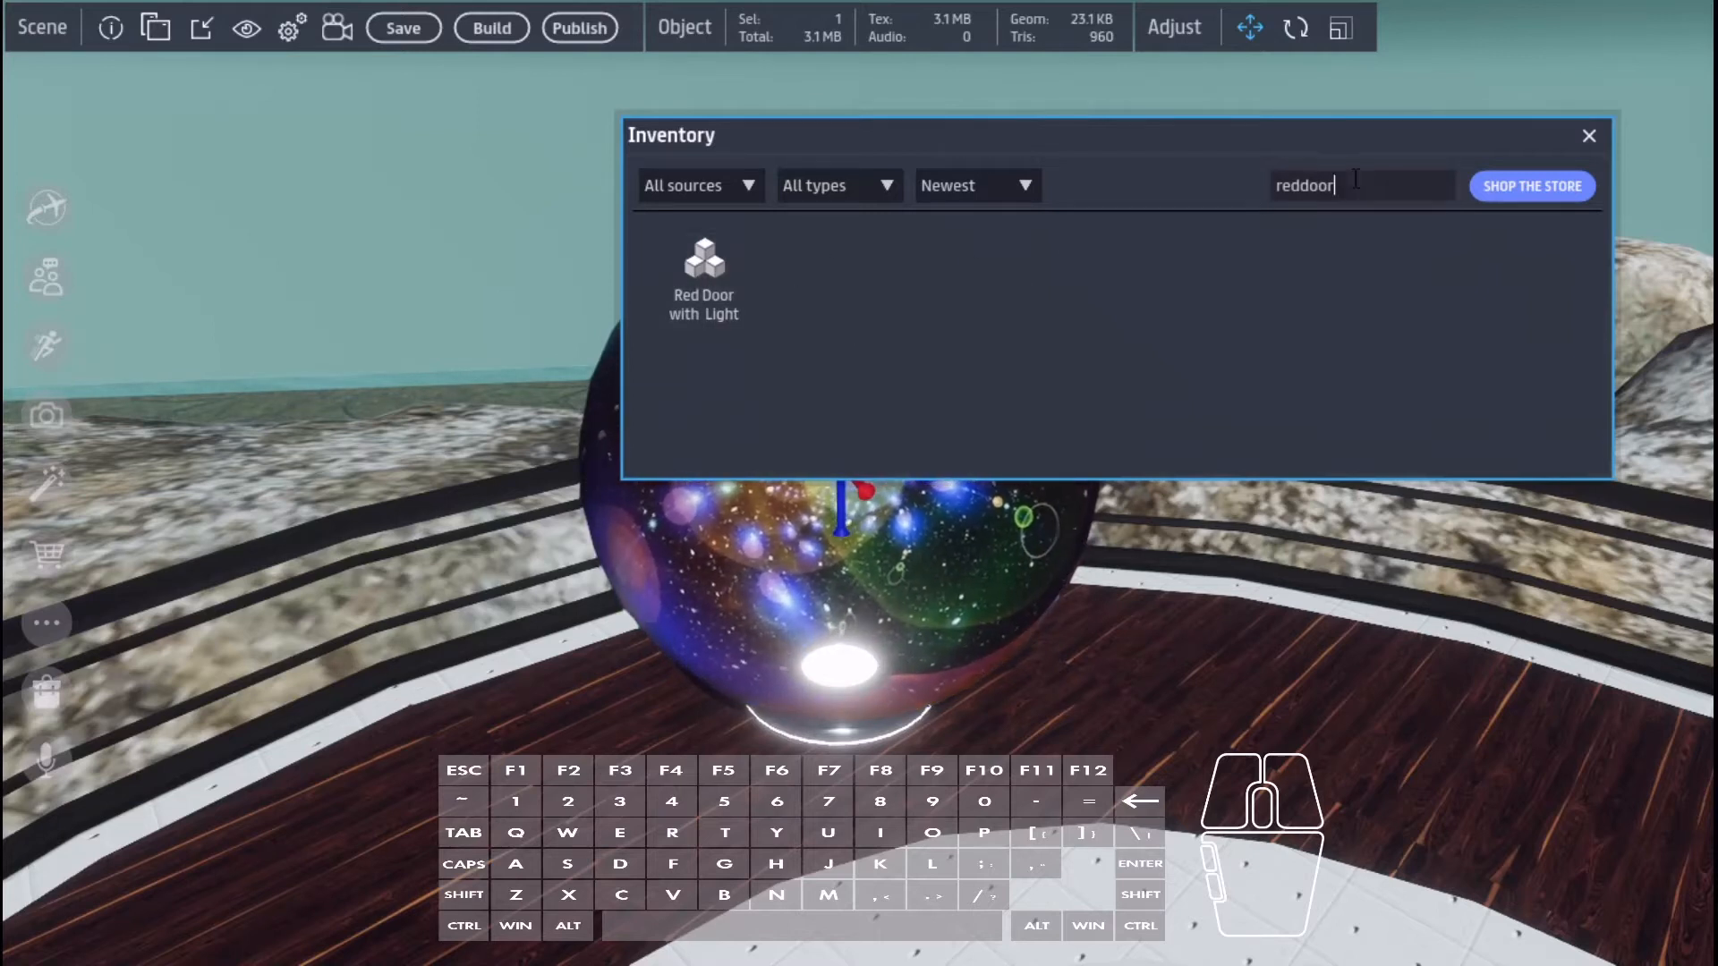
{"action": "left_click", "coordinate": [864, 175]}
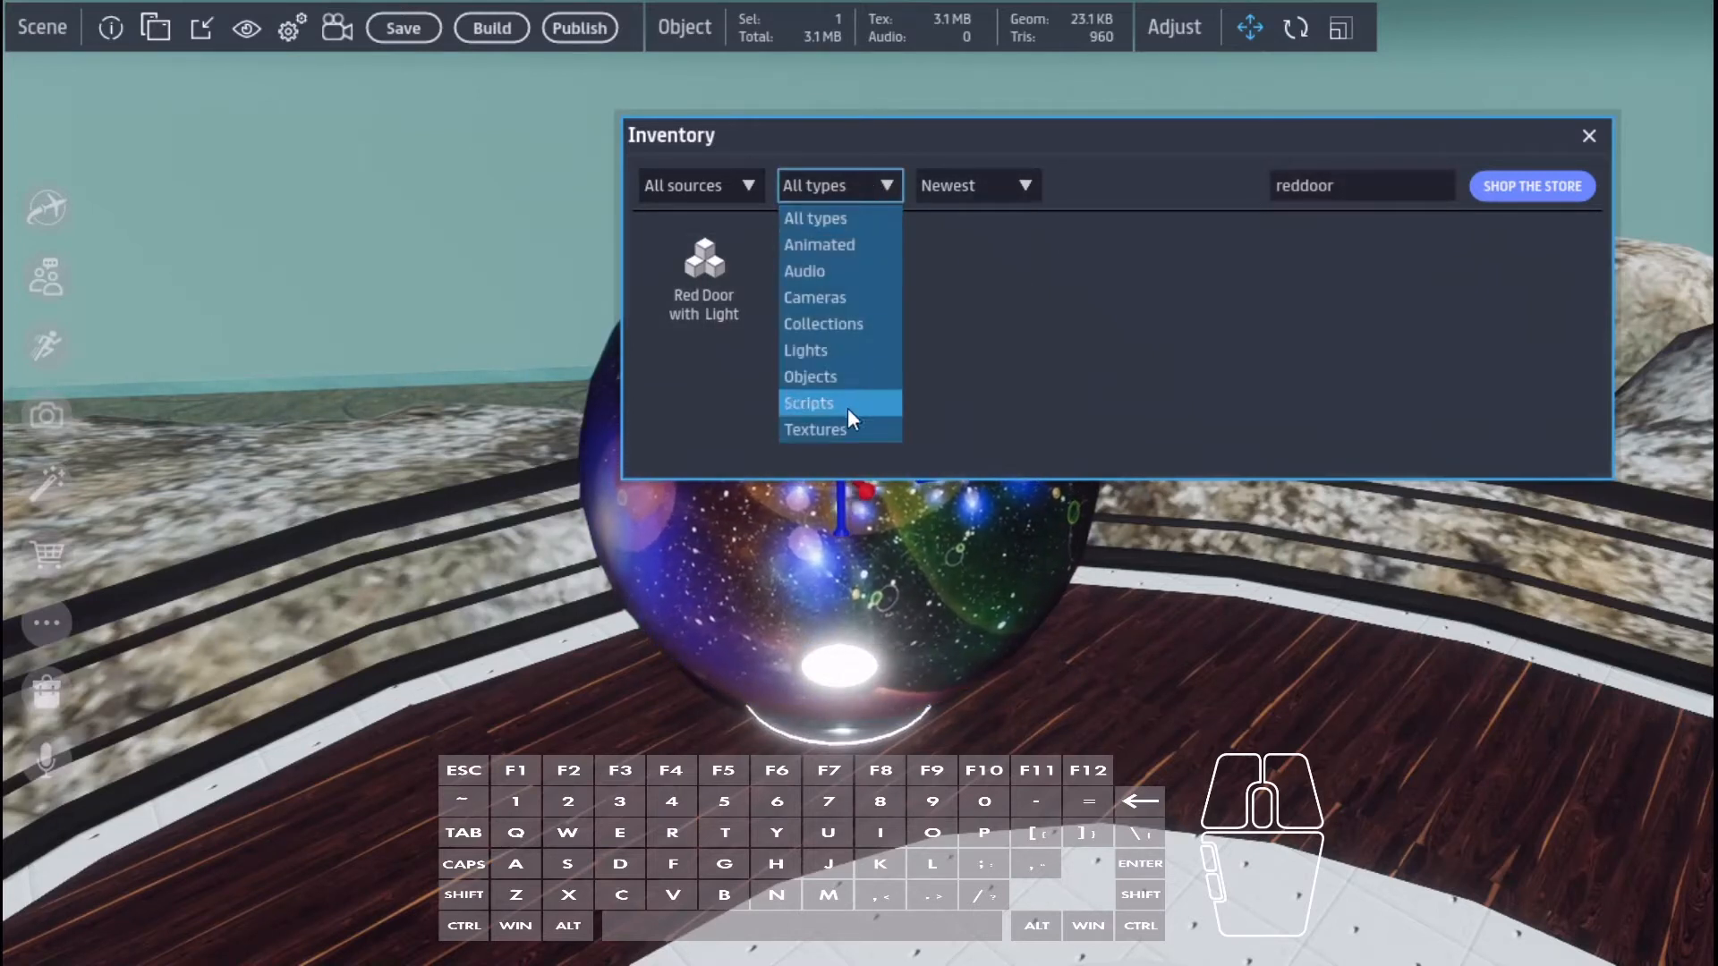
{"action": "left_click", "coordinate": [1345, 191]}
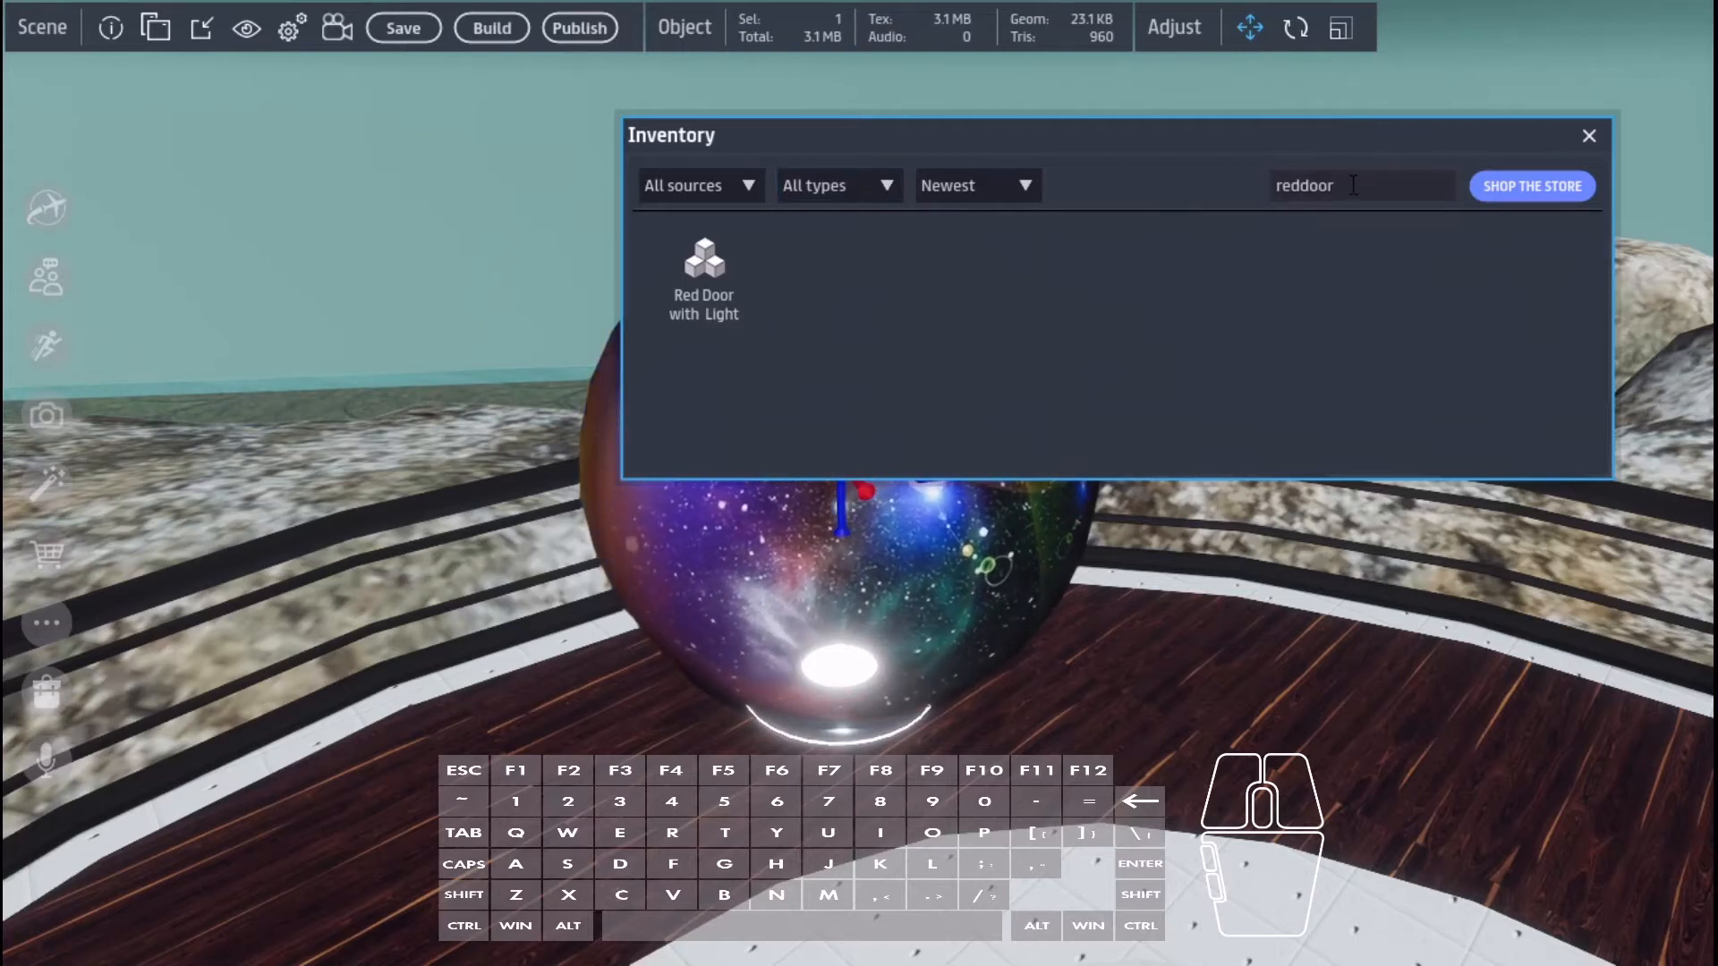
{"action": "type", "text": "red"}
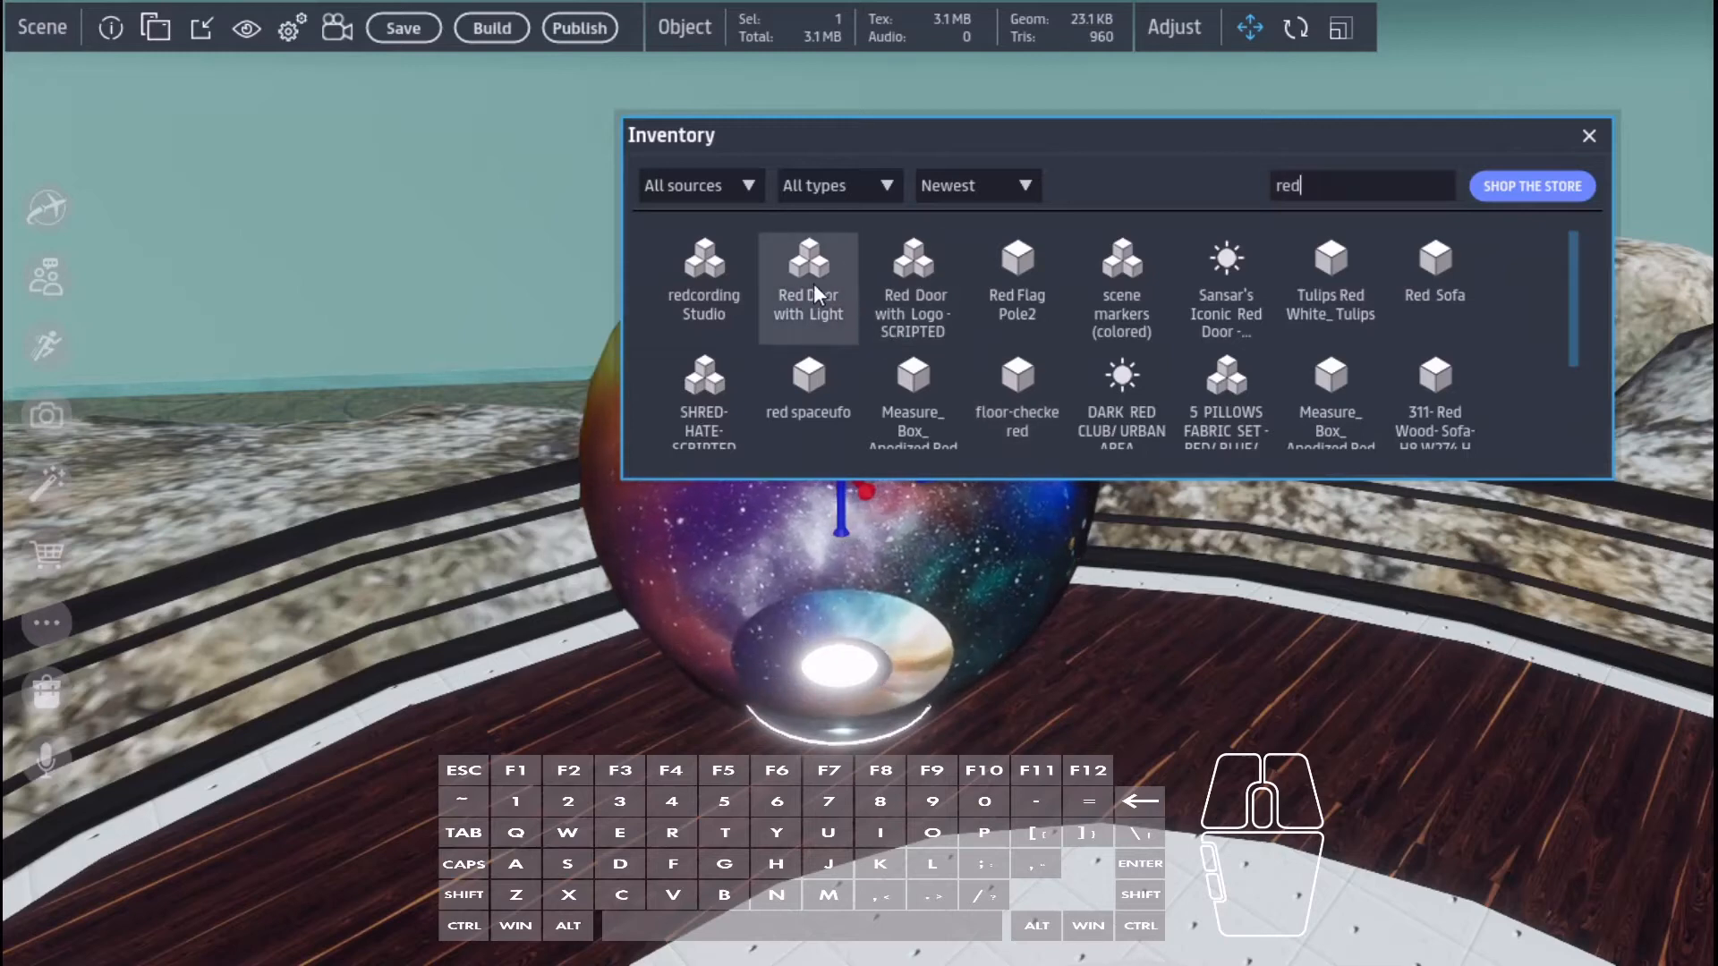
- Place the inventory object "Sansar's Iconic Red Door - SCRIPTED" in the scene beside the galaxy sphere
{"action": "scroll", "coordinate": [1310, 288], "scroll_direction": "down", "scroll_amount": 1}
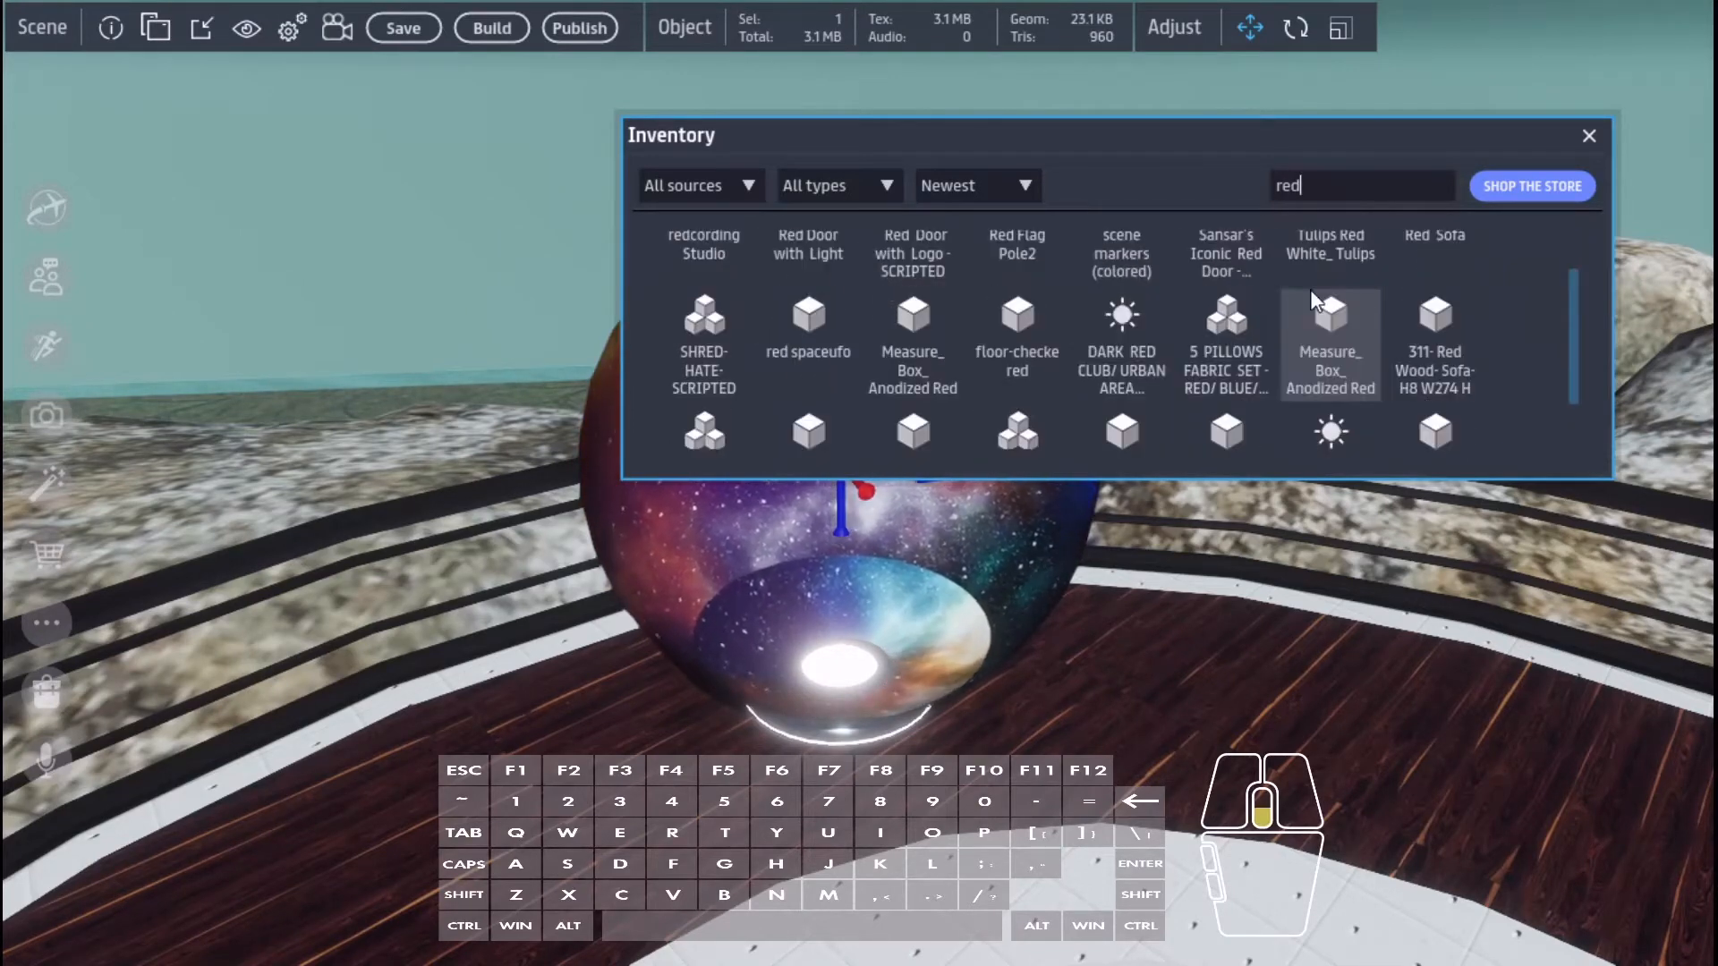
{"action": "scroll", "coordinate": [1237, 365], "scroll_direction": "down", "scroll_amount": 1}
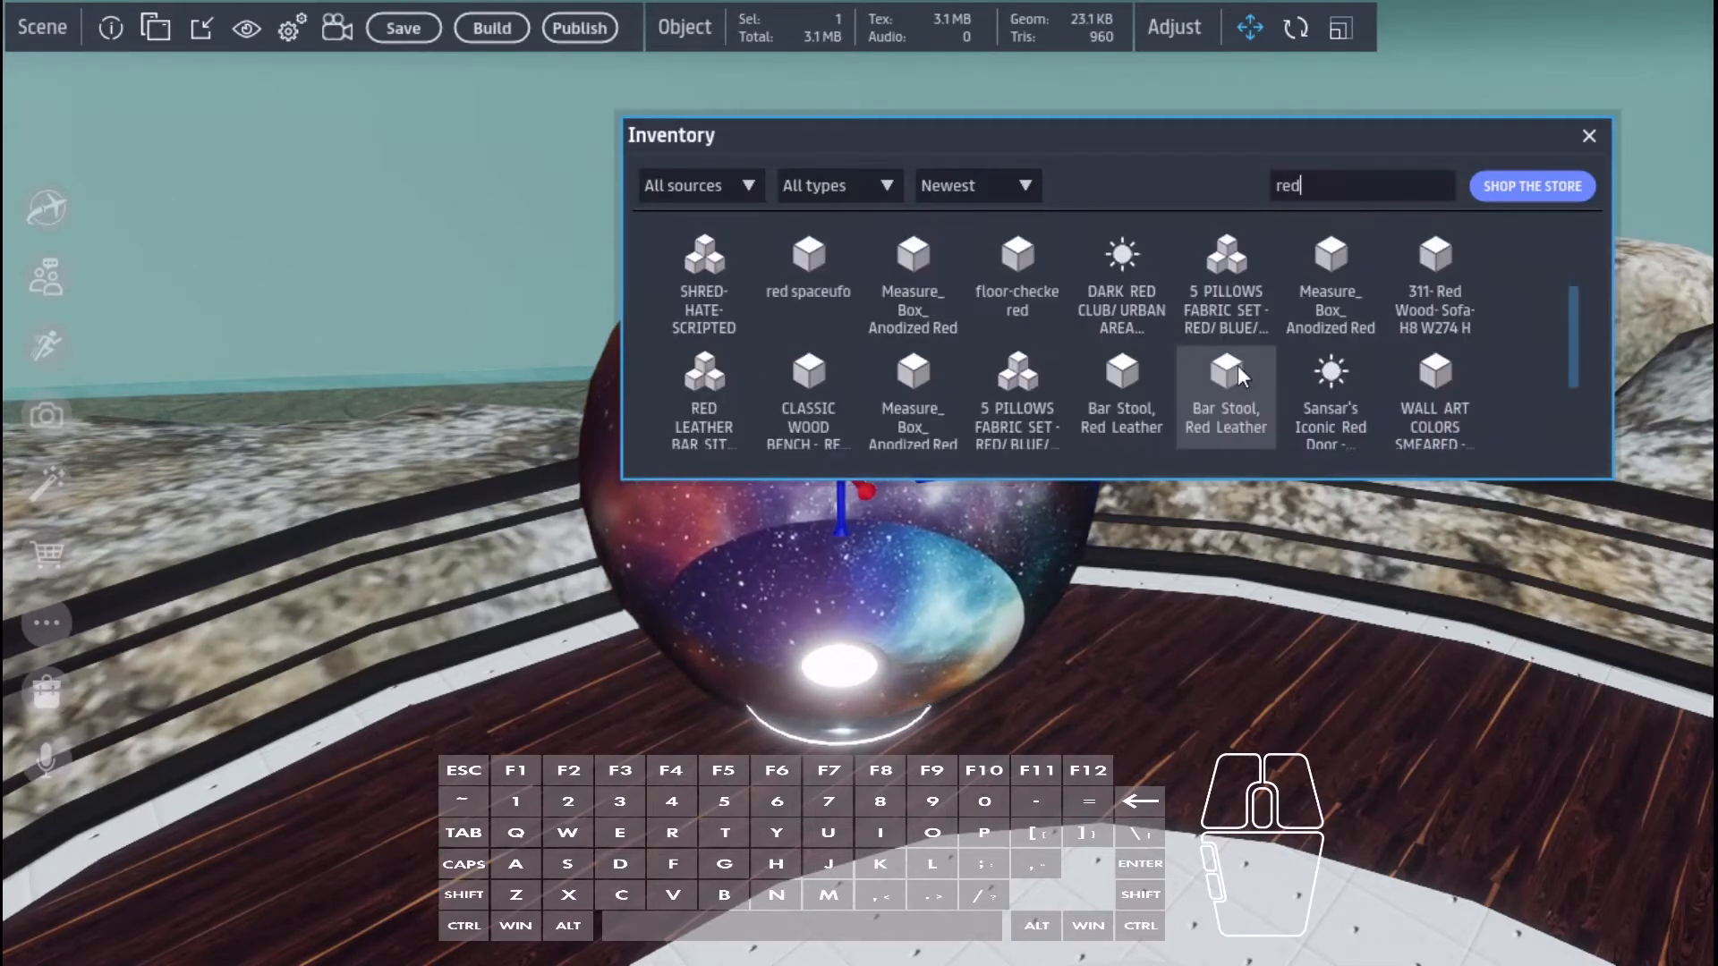
{"action": "scroll", "coordinate": [1047, 335], "scroll_direction": "down", "scroll_amount": 1}
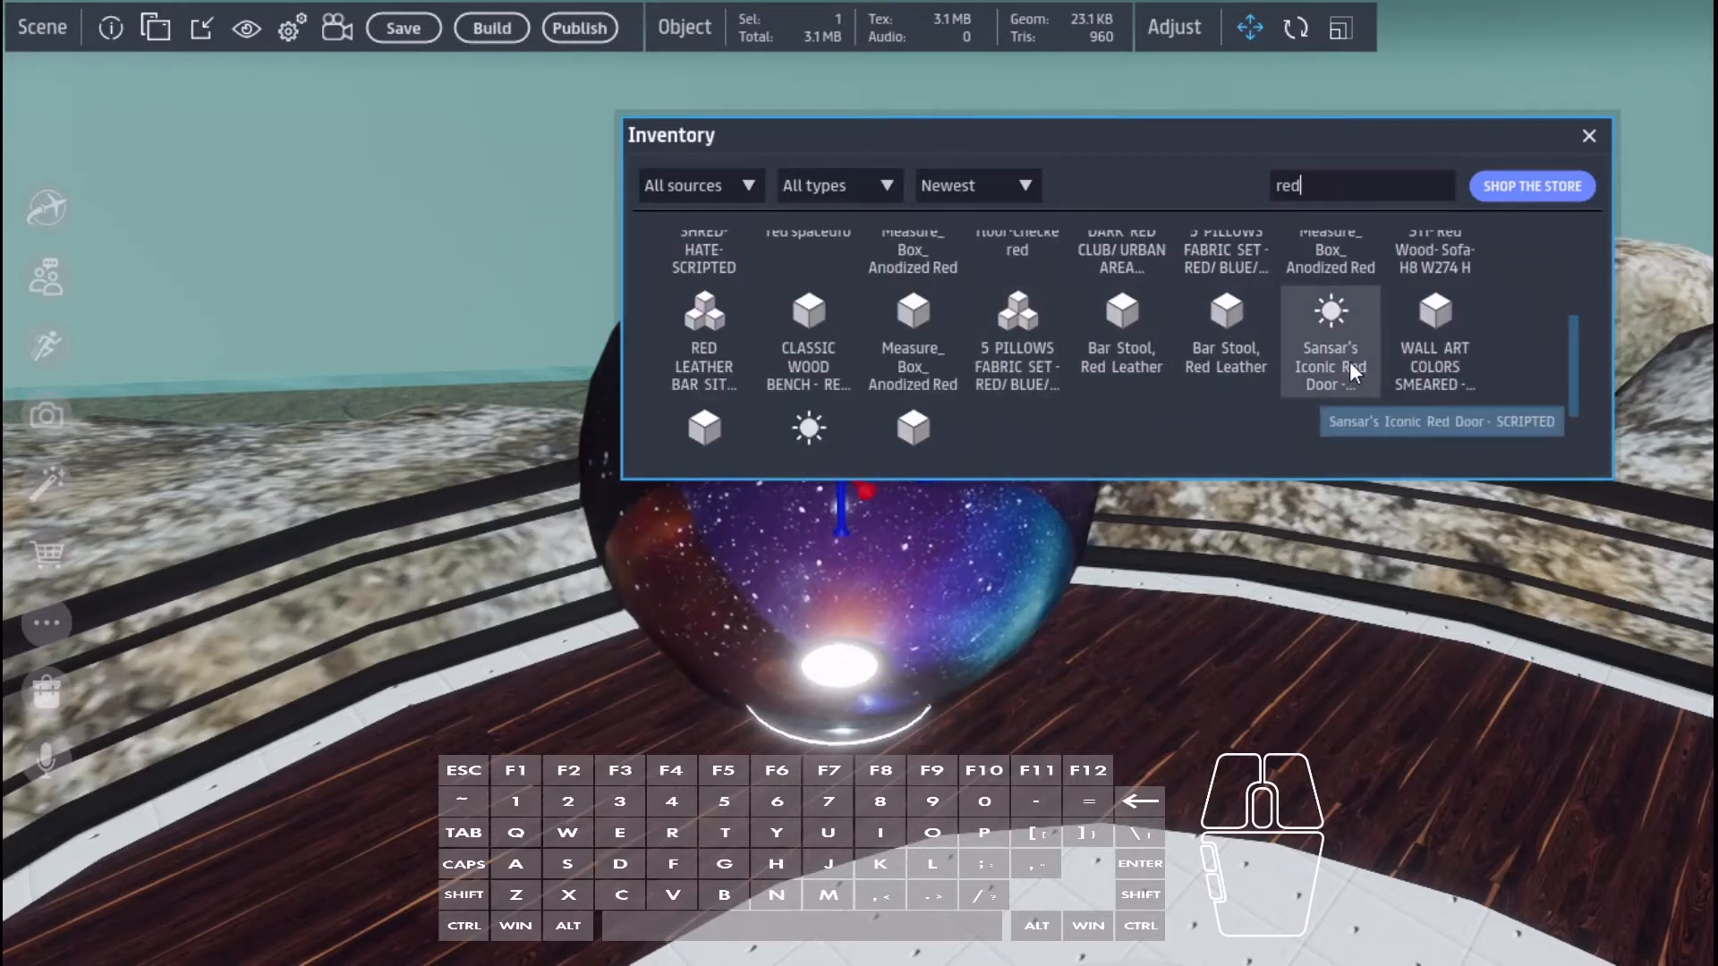
{"action": "left_click_drag", "start_coordinate": [1297, 153], "coordinate": [1508, 127]}
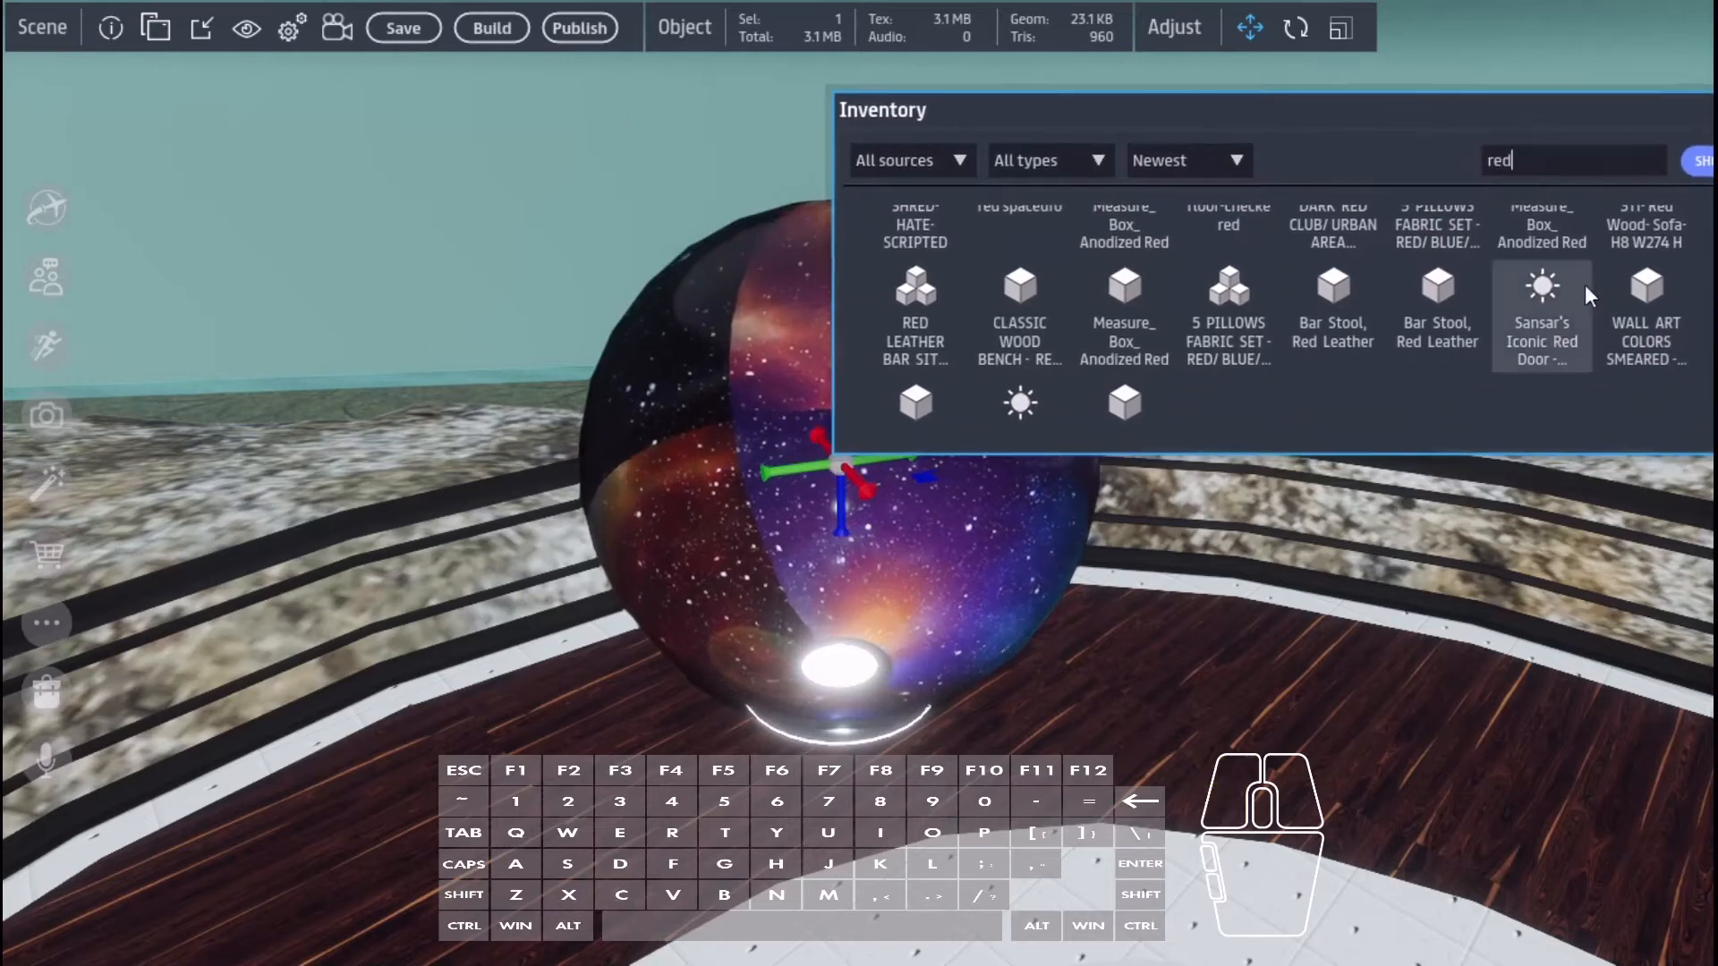
{"action": "left_click_drag", "start_coordinate": [1548, 299], "coordinate": [1028, 616]}
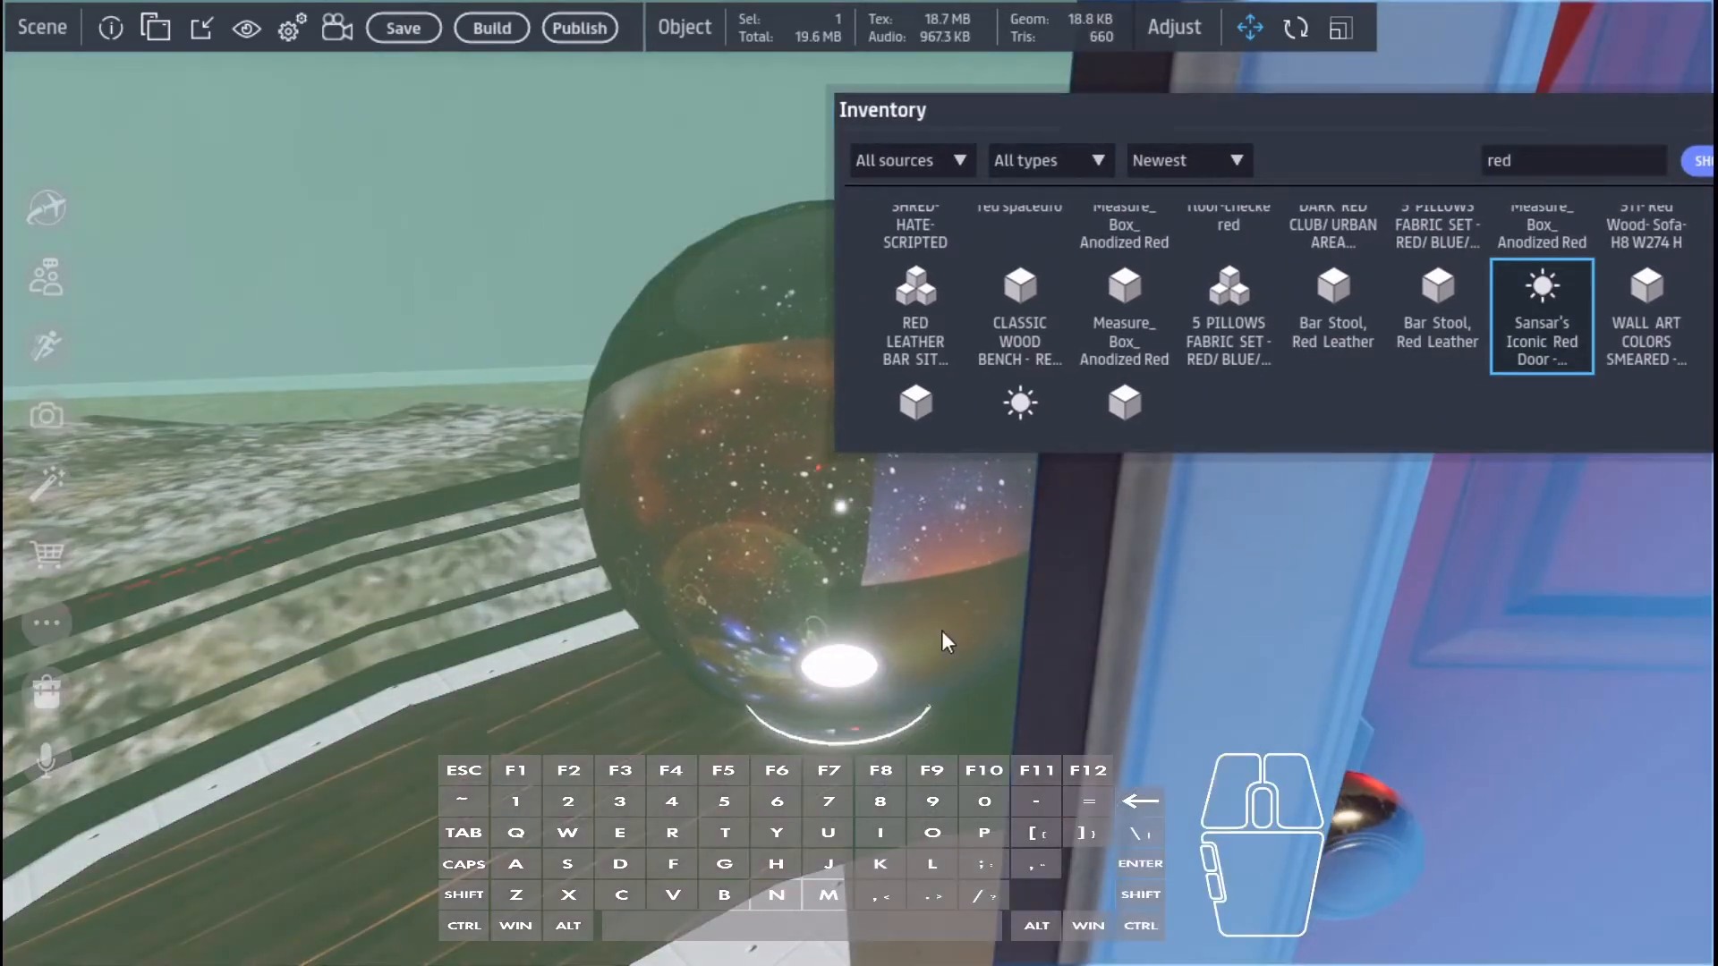
- Scale the red door down until it is smaller than the galaxy sphere
{"action": "right_click_drag", "start_coordinate": [941, 630], "coordinate": [1134, 577]}
{"action": "key", "text": "ctrl"}
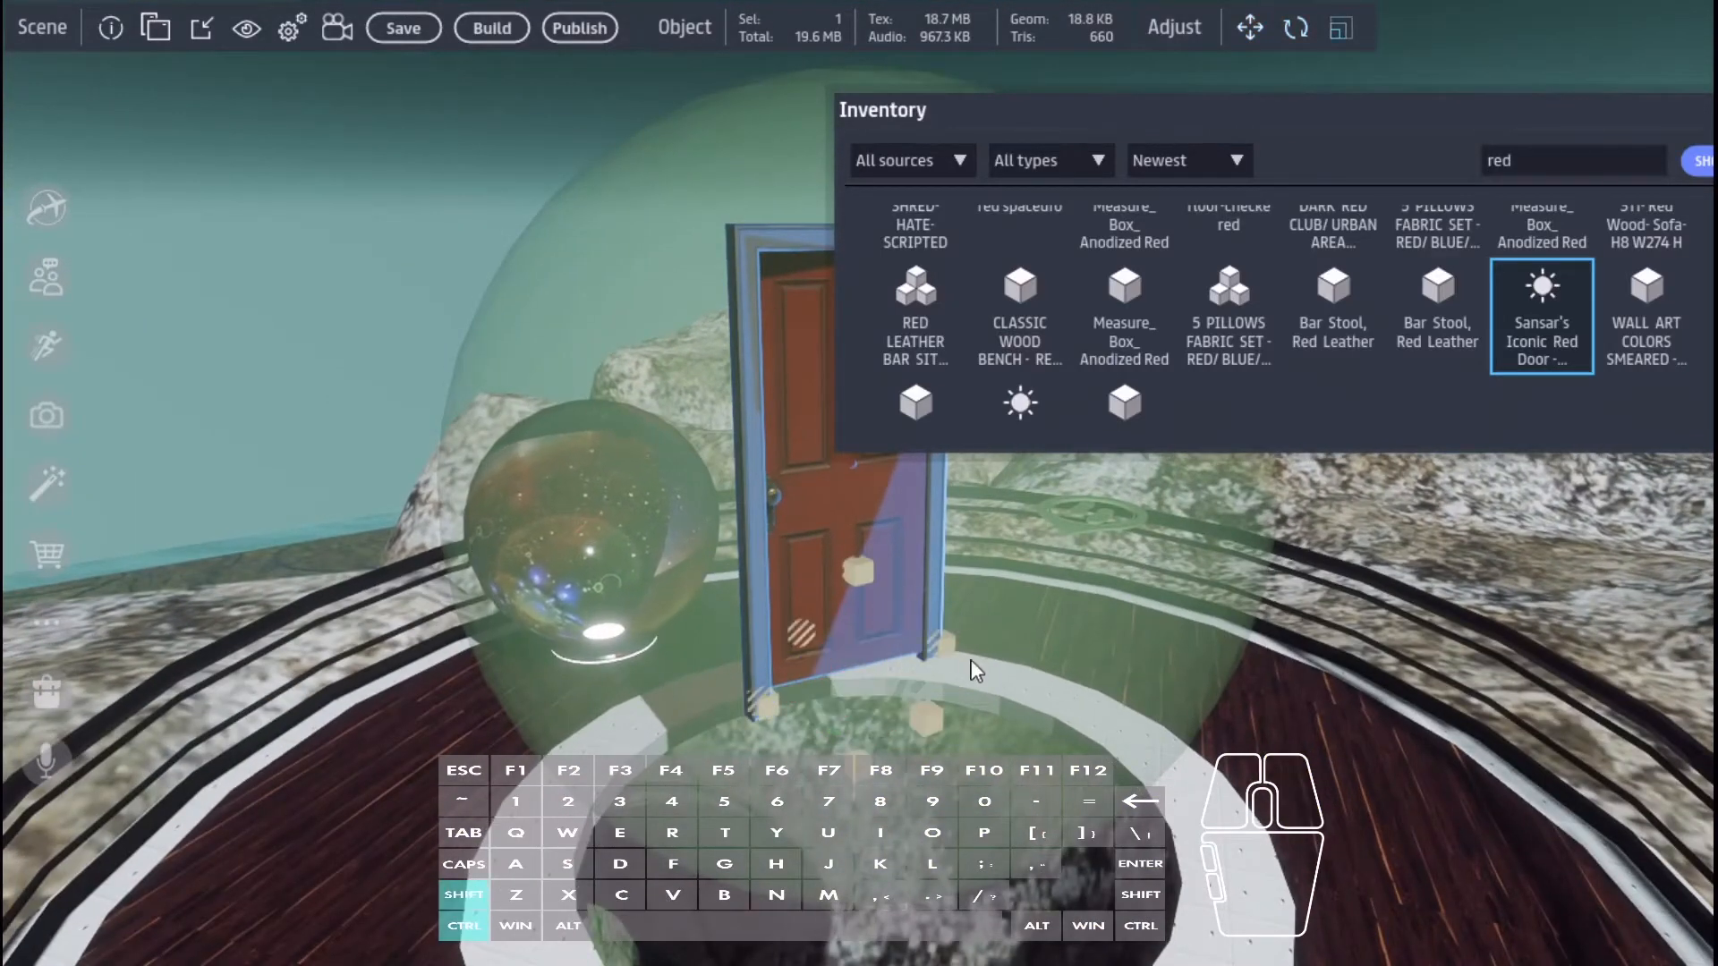
{"action": "left_click_drag", "start_coordinate": [955, 659], "coordinate": [405, 689]}
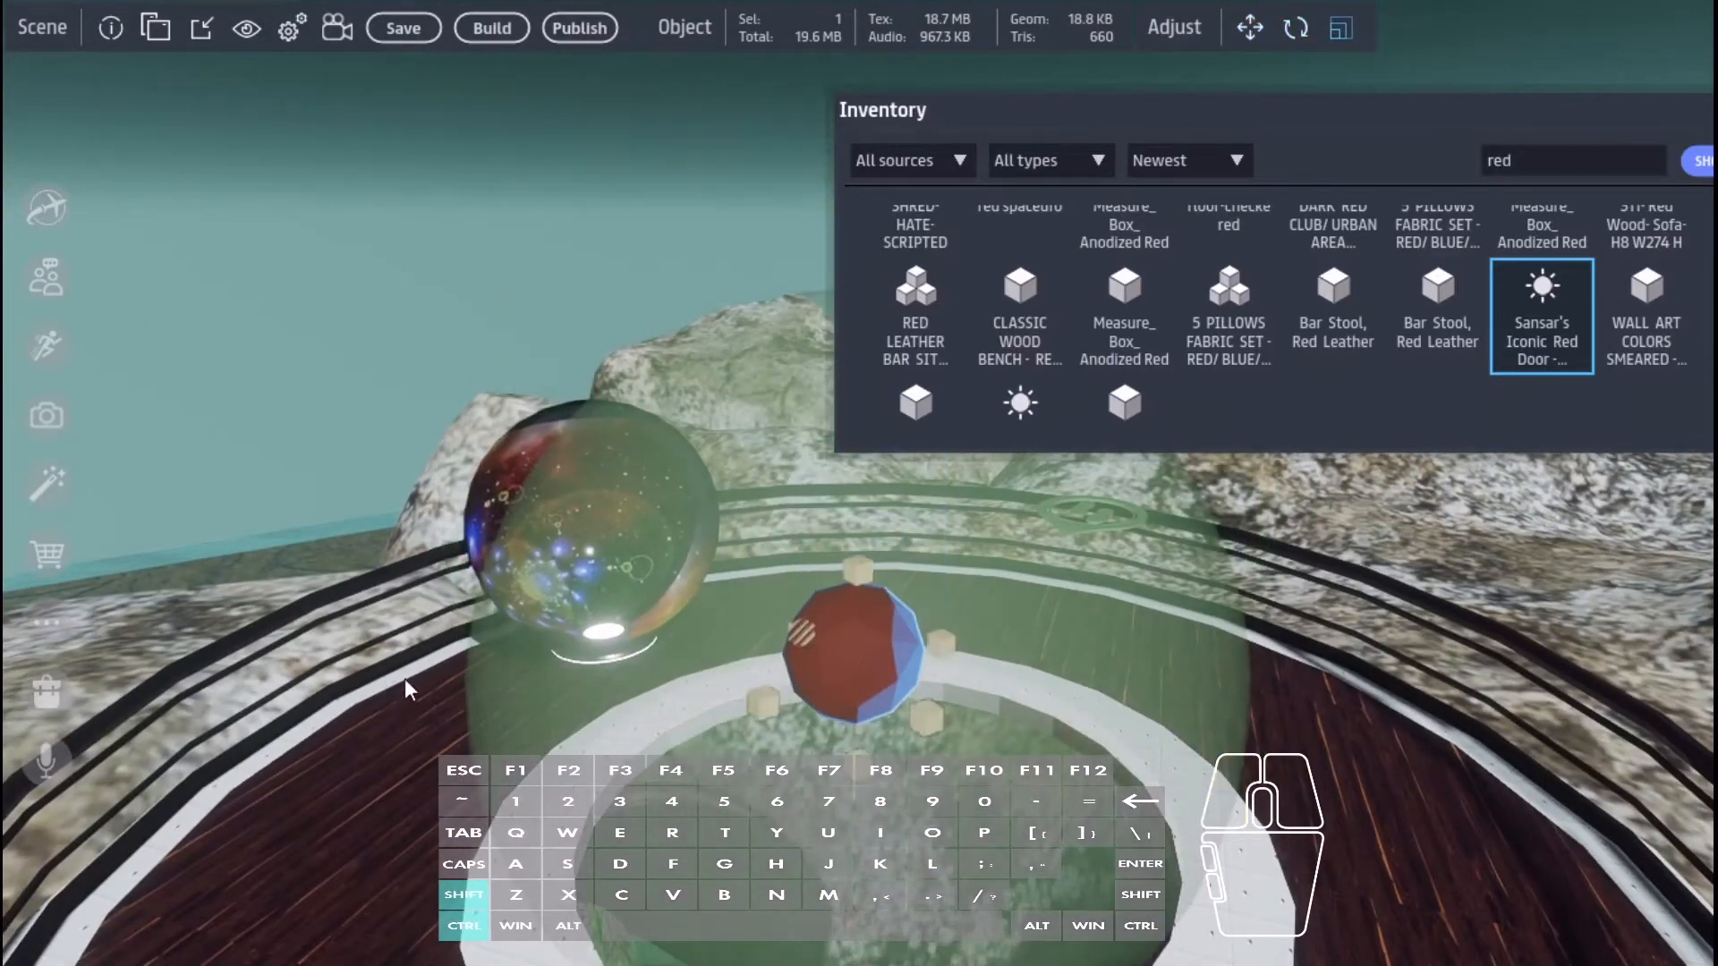
- Move the shrunken red door into the galaxy sphere and lower it to the sphere's base above the disc
{"action": "left_click_drag", "start_coordinate": [897, 703], "coordinate": [225, 365]}
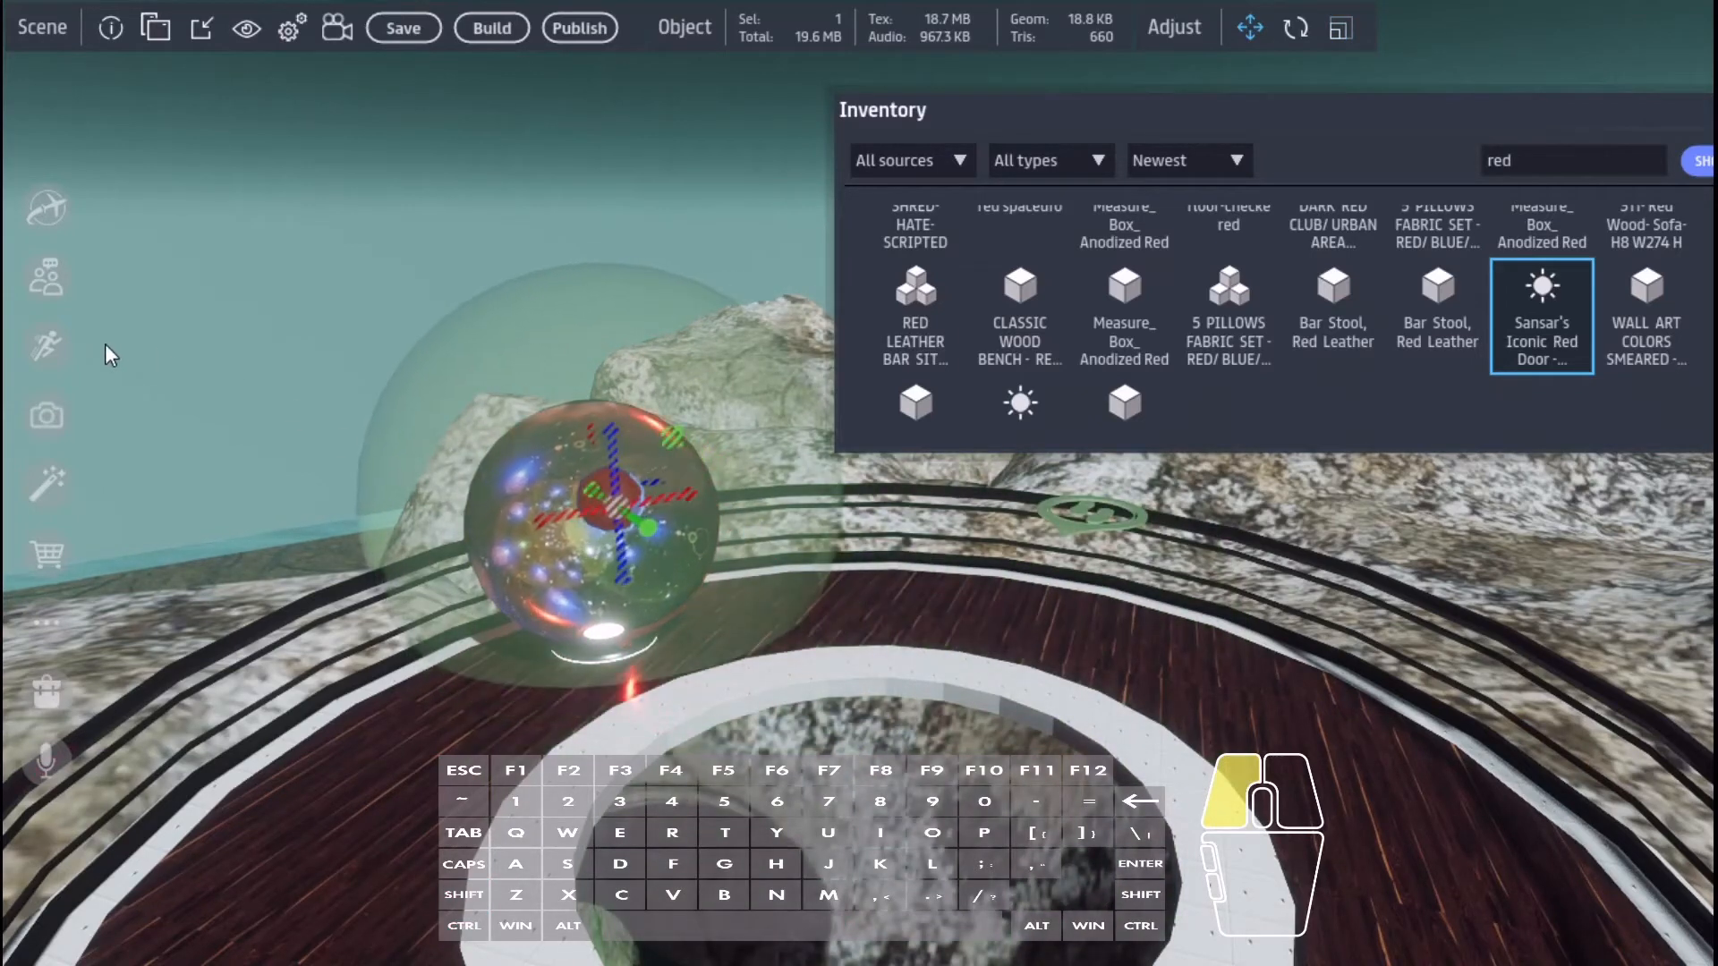
{"action": "left_click_drag", "start_coordinate": [682, 503], "coordinate": [706, 725]}
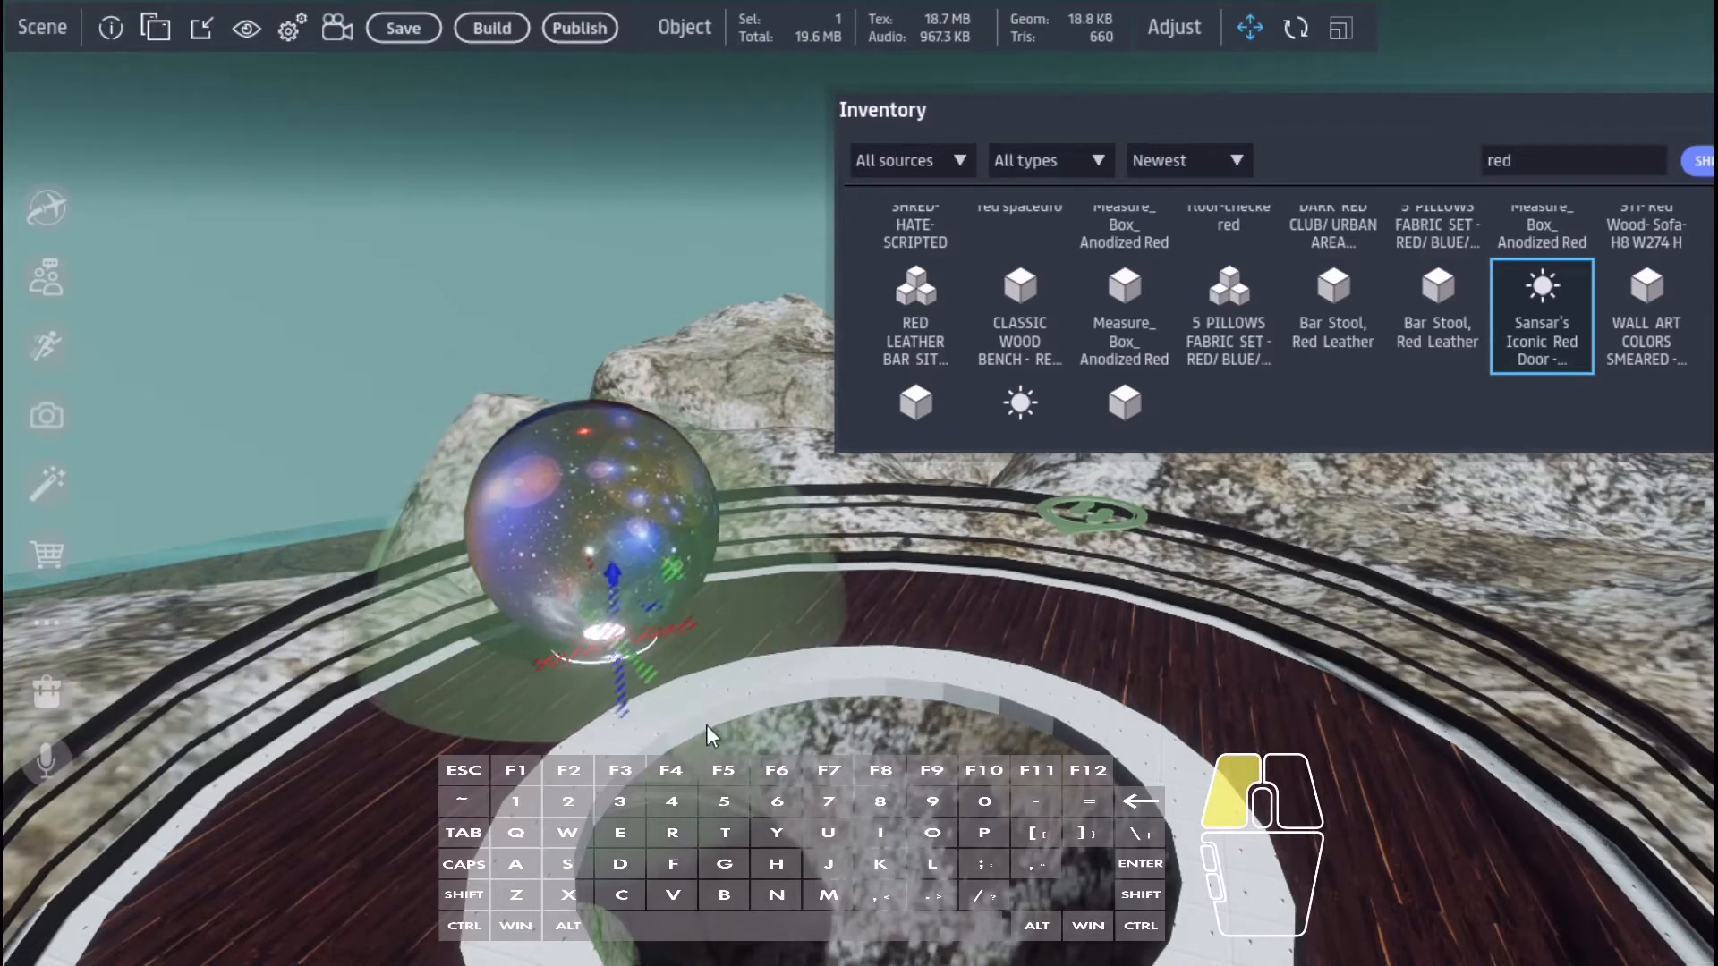
{"action": "left_click_drag", "start_coordinate": [713, 653], "coordinate": [605, 548]}
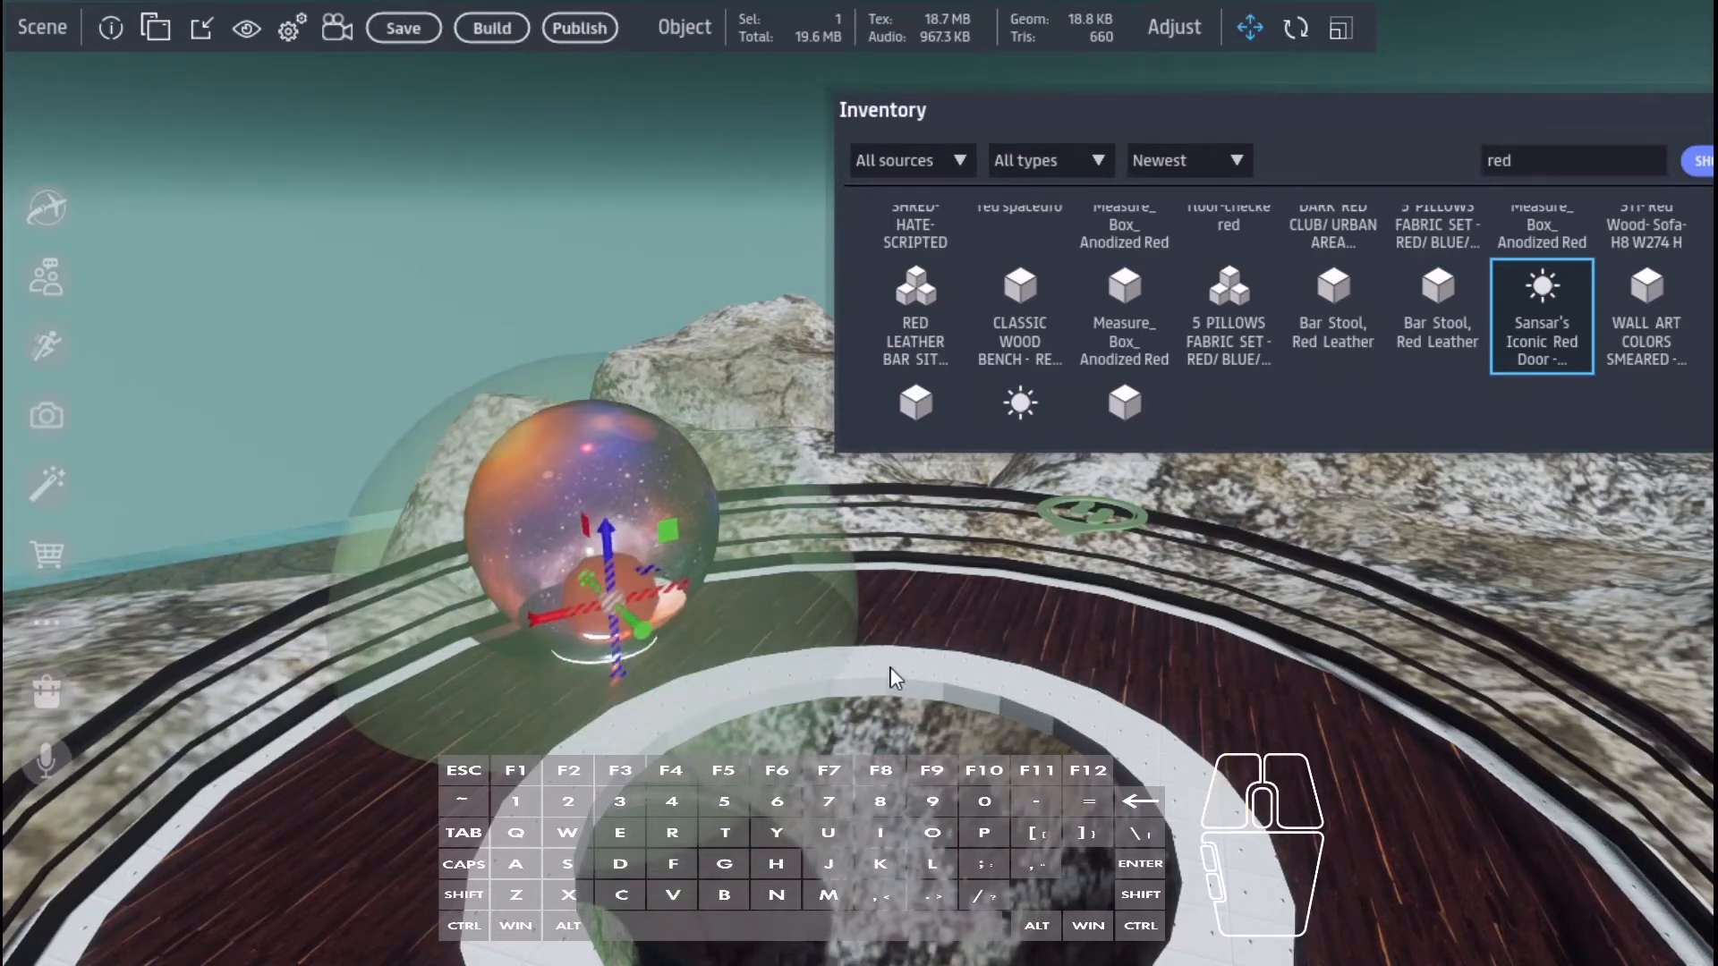
- Reduce the loudness of the red door's embedded sound to 19 in its properties
{"action": "right_click_drag", "start_coordinate": [1120, 703], "coordinate": [1033, 694]}
{"action": "right_click", "coordinate": [936, 603]}
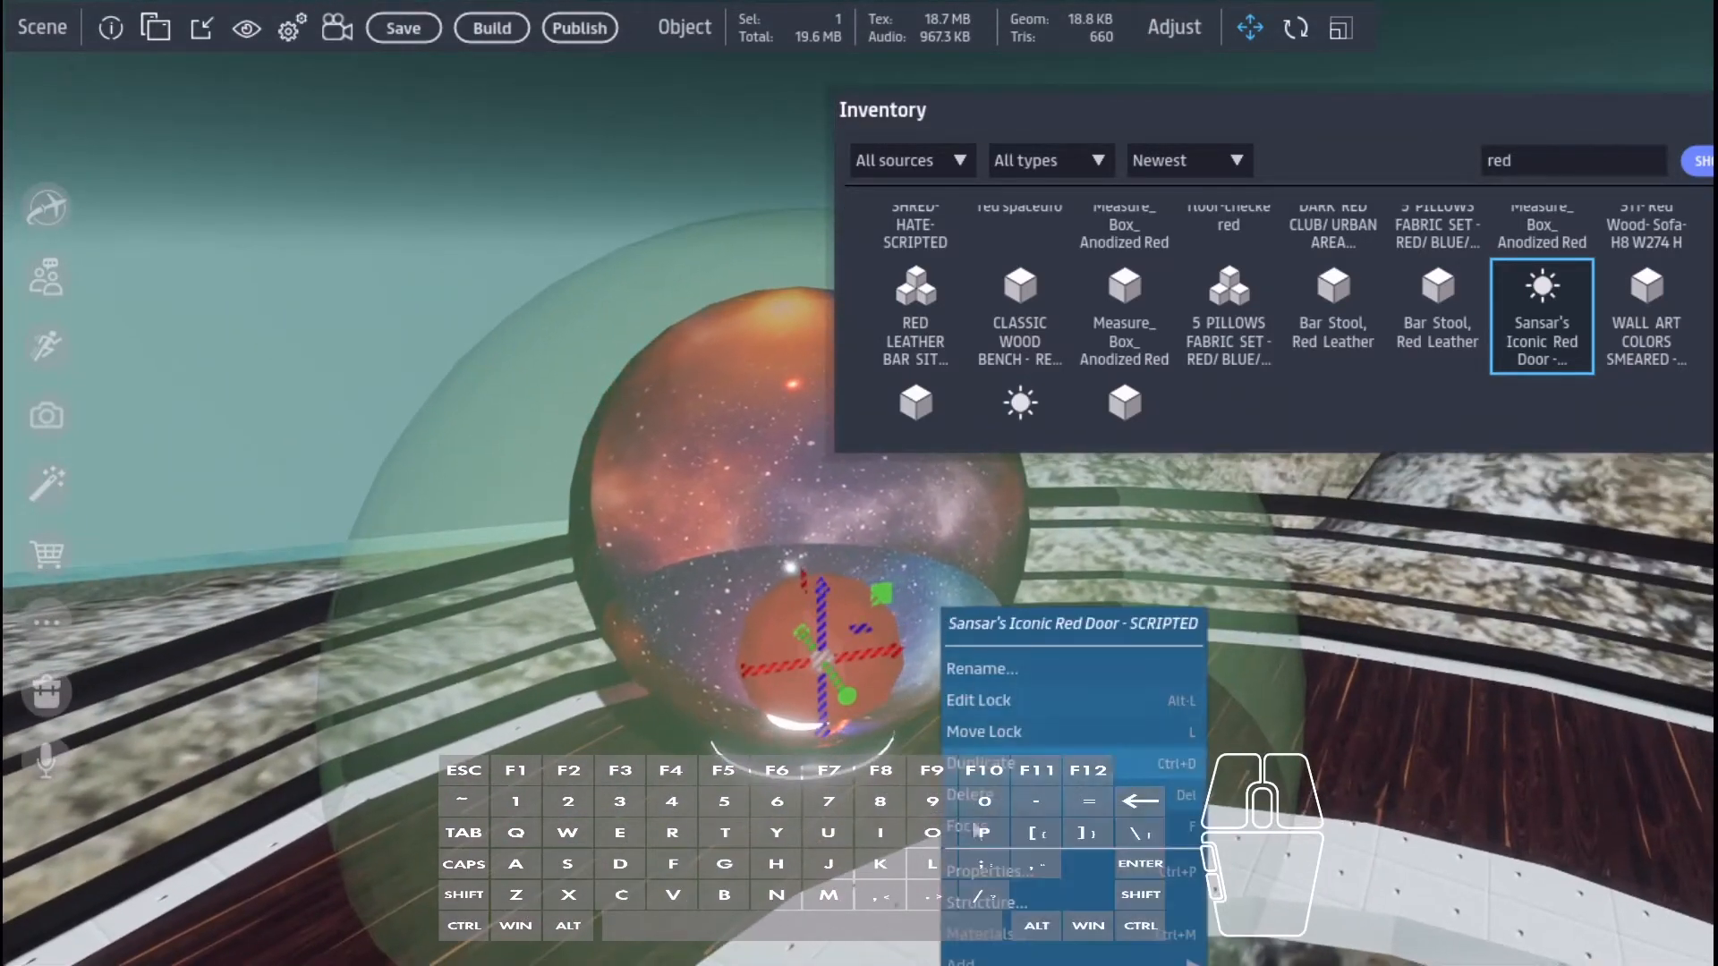
{"action": "left_click", "coordinate": [984, 872]}
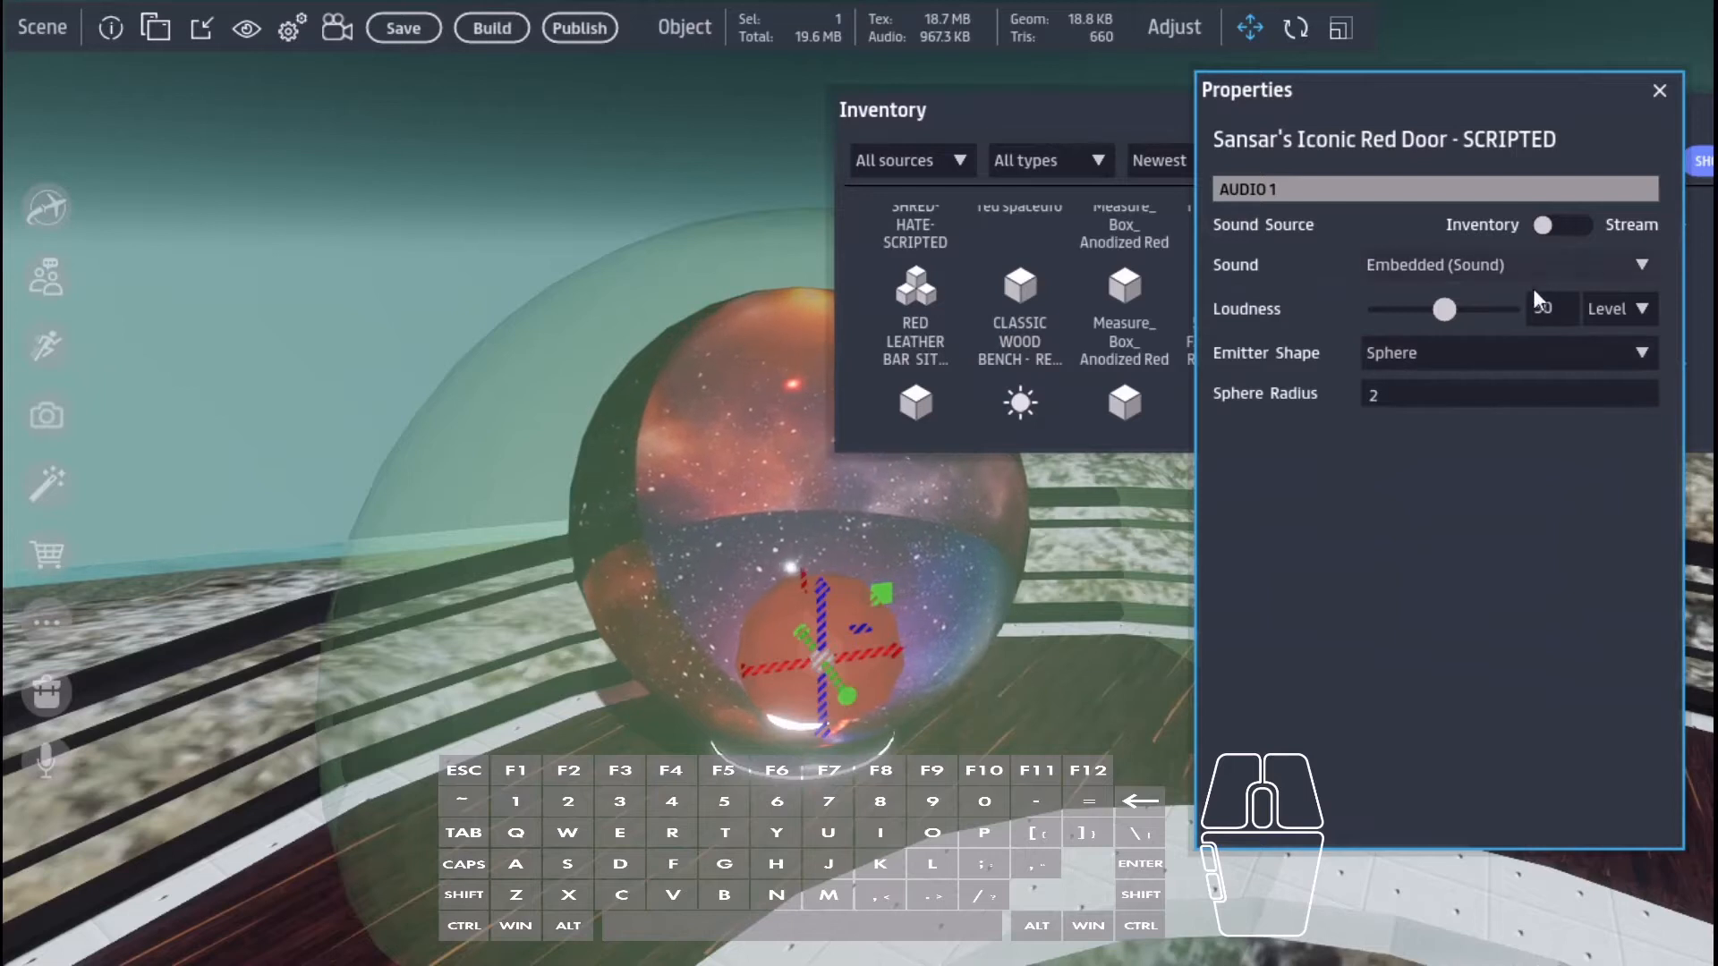
{"action": "left_click_drag", "start_coordinate": [1444, 312], "coordinate": [1405, 308]}
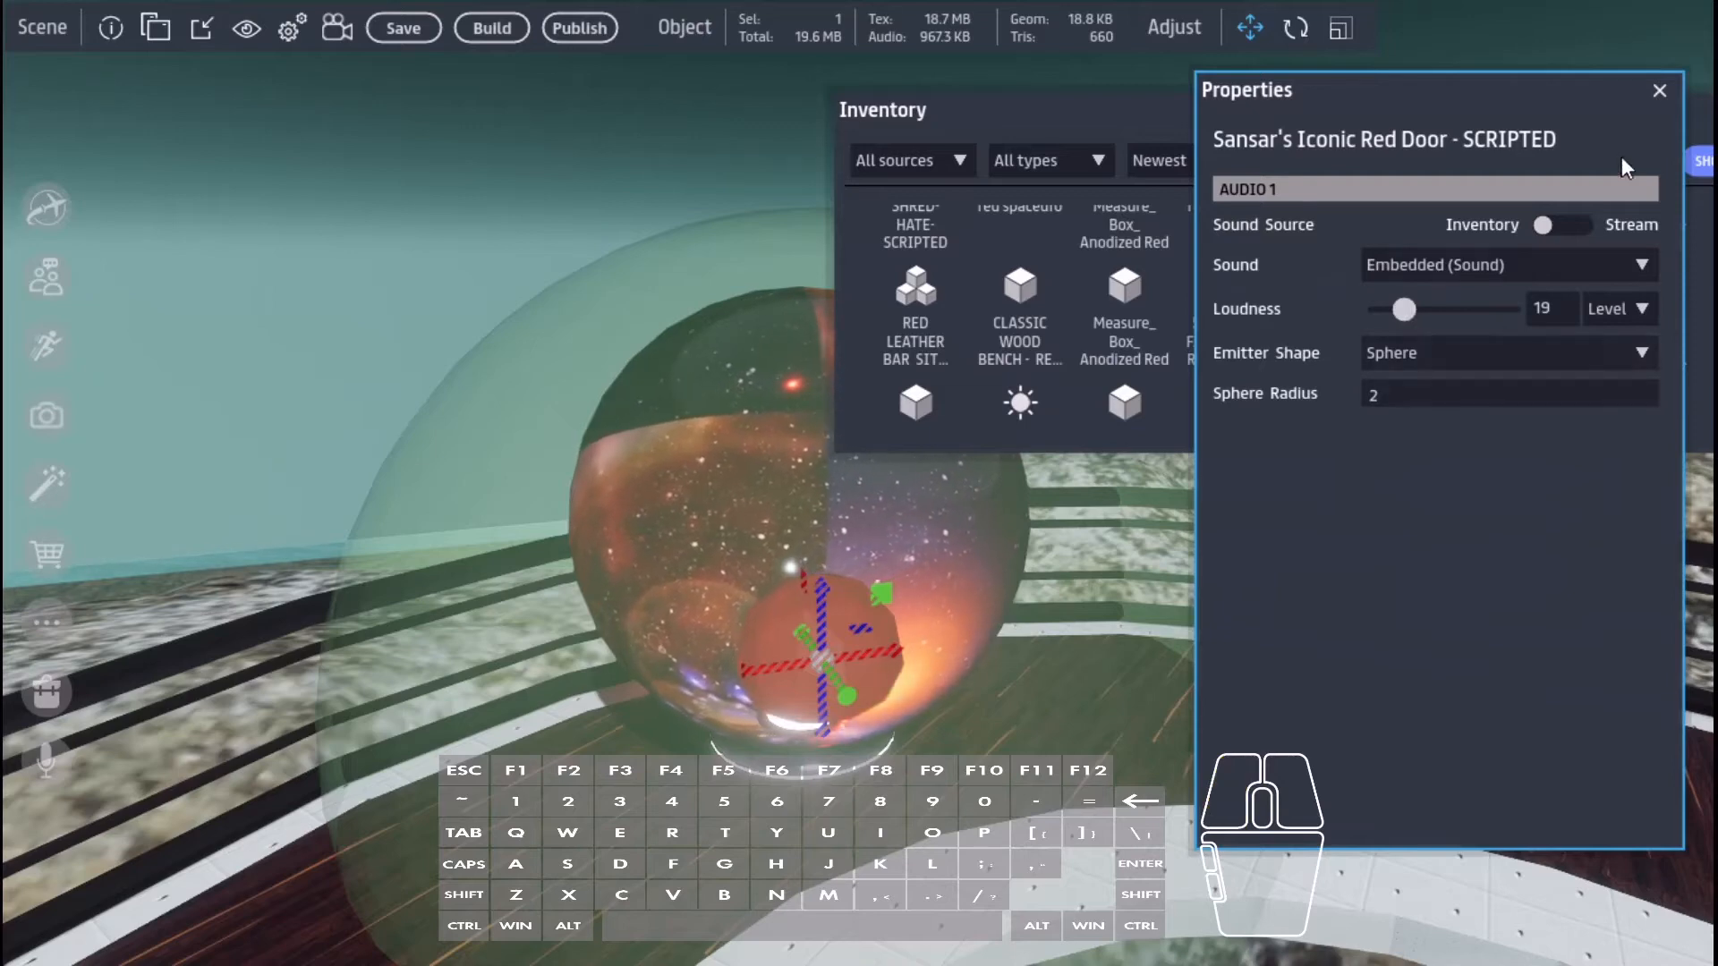
{"action": "left_click", "coordinate": [1659, 92]}
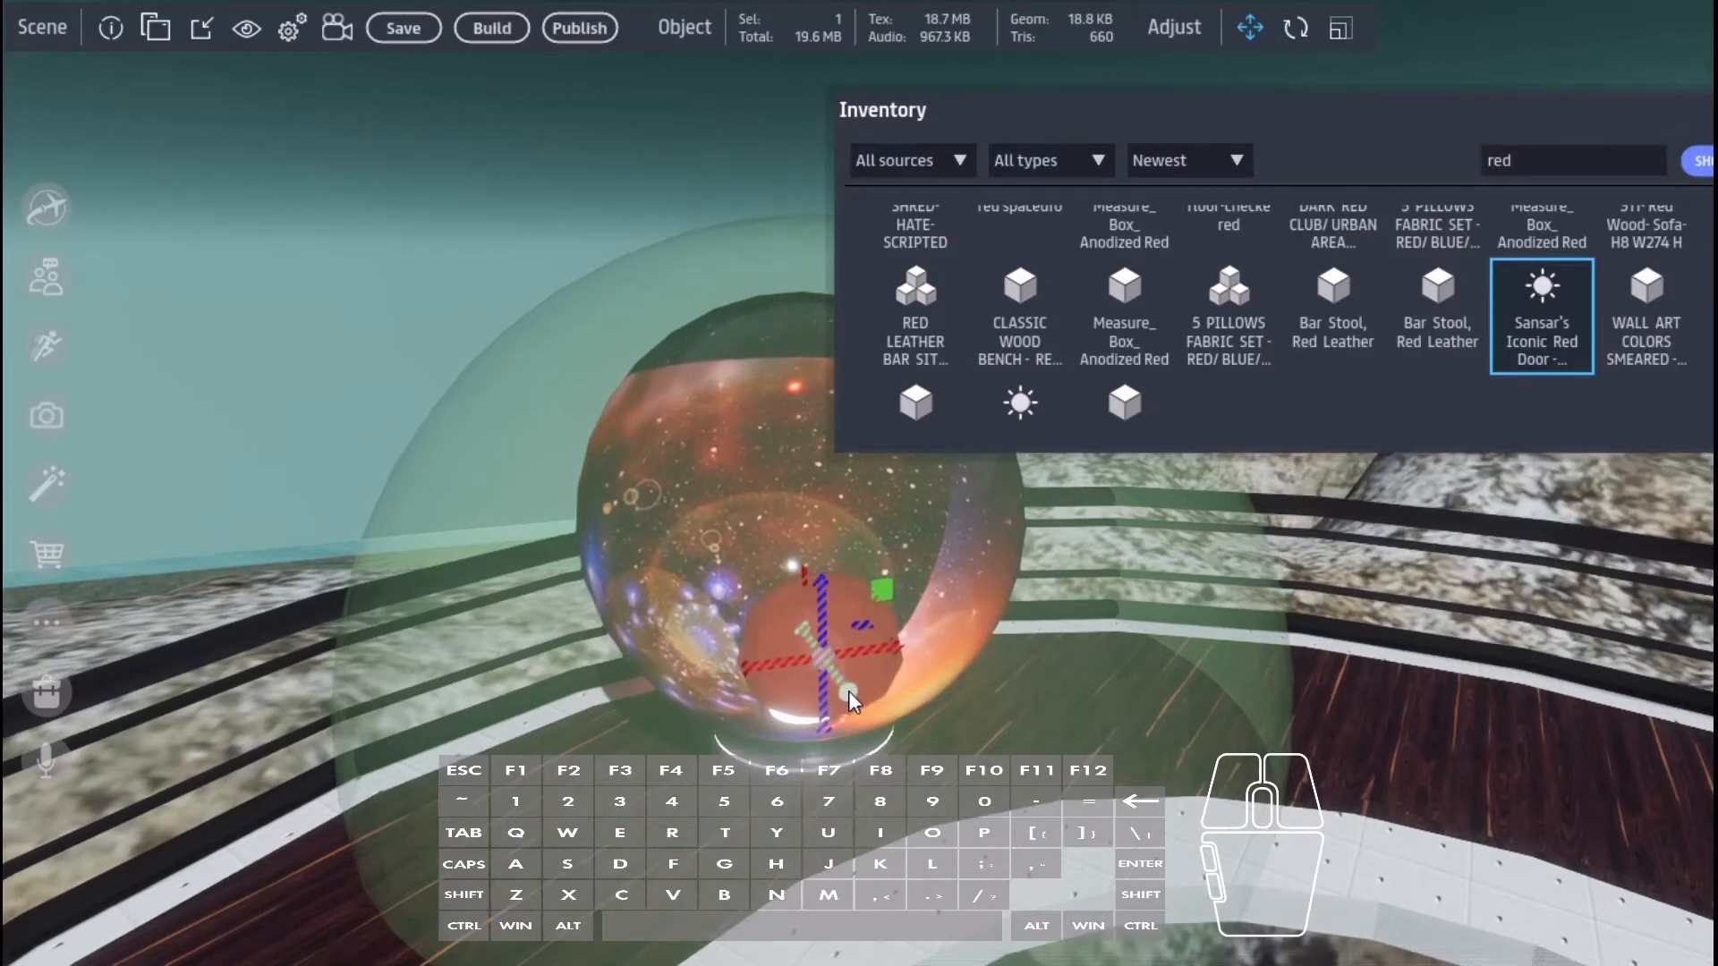
- Reposition the red door so it sits centred over the glowing disc at the base of the galaxy sphere
{"action": "right_click_drag", "start_coordinate": [848, 691], "coordinate": [948, 747]}
{"action": "scroll", "coordinate": [886, 773], "scroll_direction": "up", "scroll_amount": 6}
{"action": "left_click_drag", "start_coordinate": [954, 713], "coordinate": [984, 413]}
{"action": "right_click_drag", "start_coordinate": [1062, 503], "coordinate": [1048, 609]}
{"action": "scroll", "coordinate": [1055, 662], "scroll_direction": "down", "scroll_amount": 6}
{"action": "scroll", "coordinate": [1078, 699], "scroll_direction": "up", "scroll_amount": 6}
{"action": "left_click", "coordinate": [893, 609]}
{"action": "left_click_drag", "start_coordinate": [1038, 586], "coordinate": [834, 598]}
{"action": "left_click_drag", "start_coordinate": [764, 537], "coordinate": [816, 696]}
{"action": "right_click_drag", "start_coordinate": [877, 711], "coordinate": [1588, 501]}
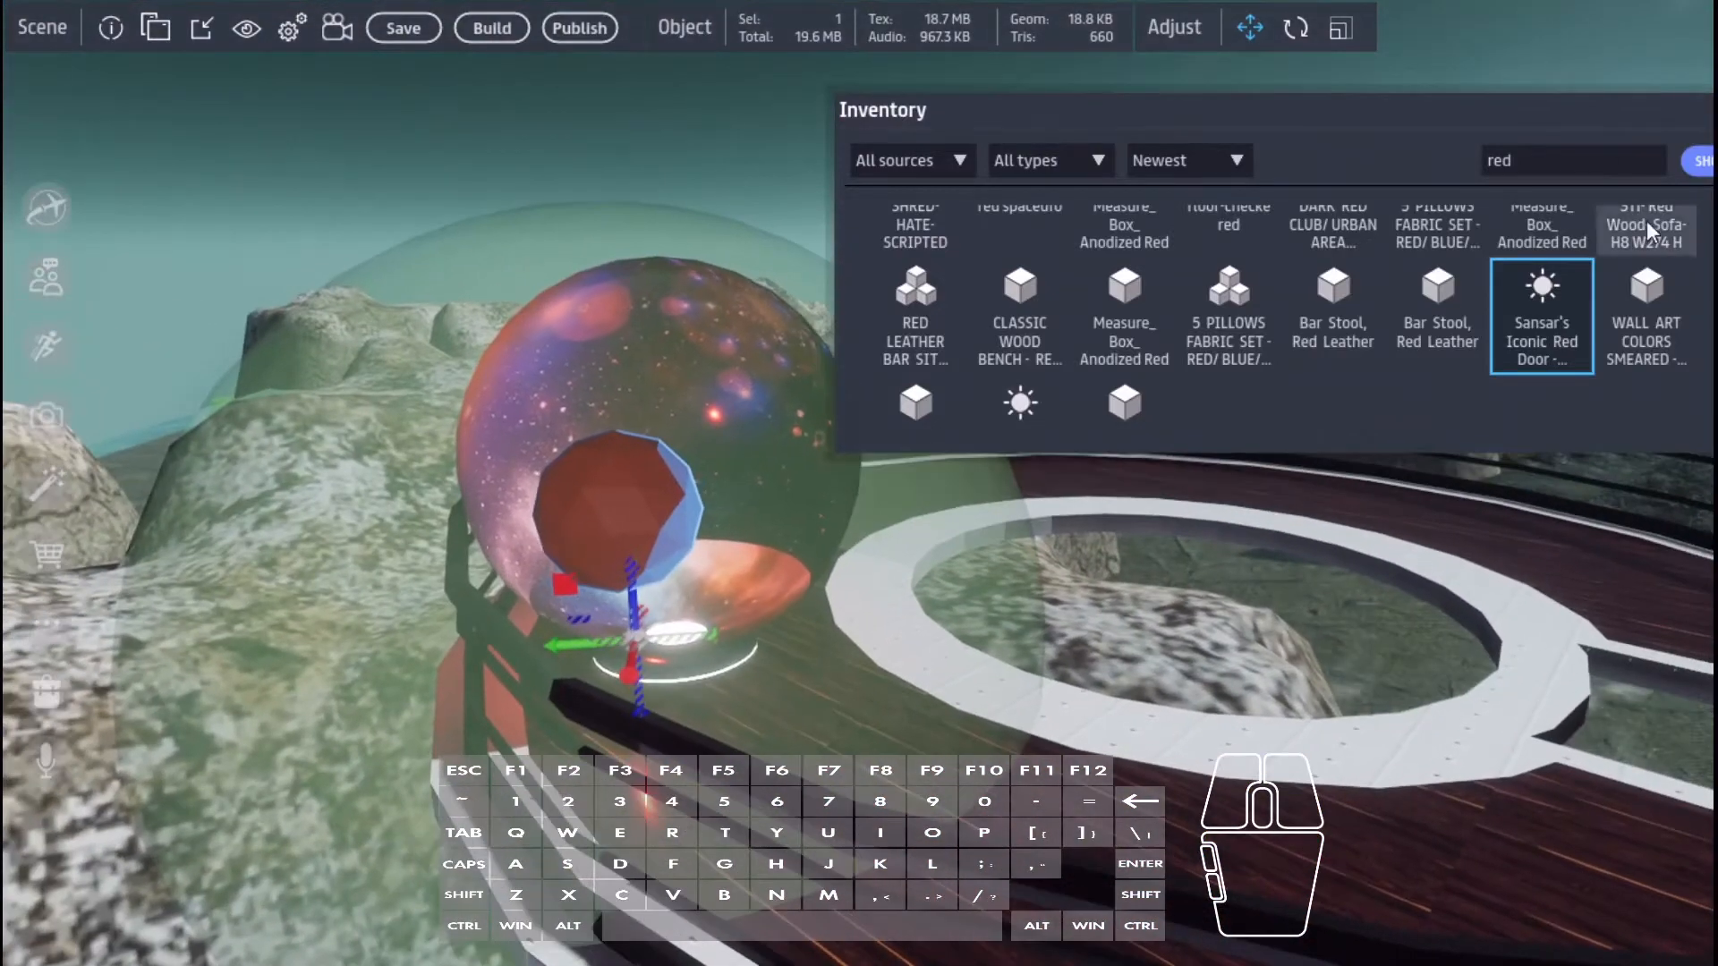
- Close the inventory and lay the red door flat on the glowing disc at the sphere's base
{"action": "left_click_drag", "start_coordinate": [1603, 118], "coordinate": [1161, 203]}
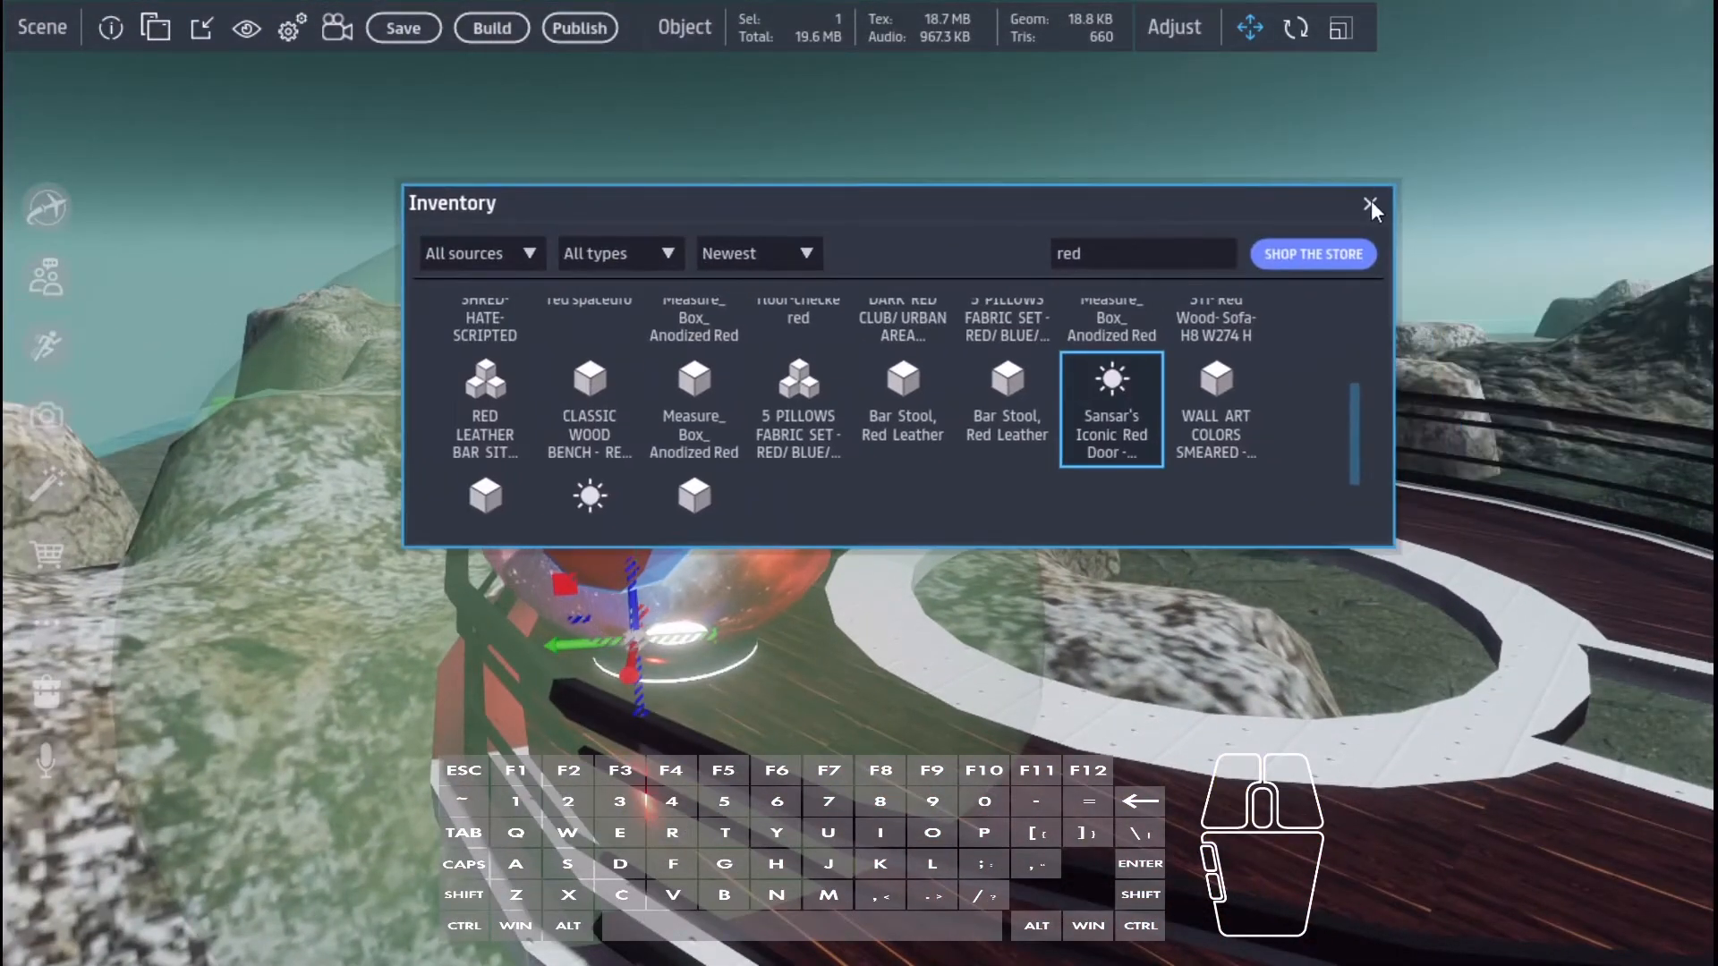
{"action": "left_click", "coordinate": [1370, 204]}
{"action": "right_click_drag", "start_coordinate": [1222, 426], "coordinate": [949, 642]}
{"action": "left_click_drag", "start_coordinate": [924, 607], "coordinate": [1078, 594]}
- Select the red door's point light and raise it above the disc toward the middle of the galaxy sphere
{"action": "left_click_drag", "start_coordinate": [575, 625], "coordinate": [576, 624]}
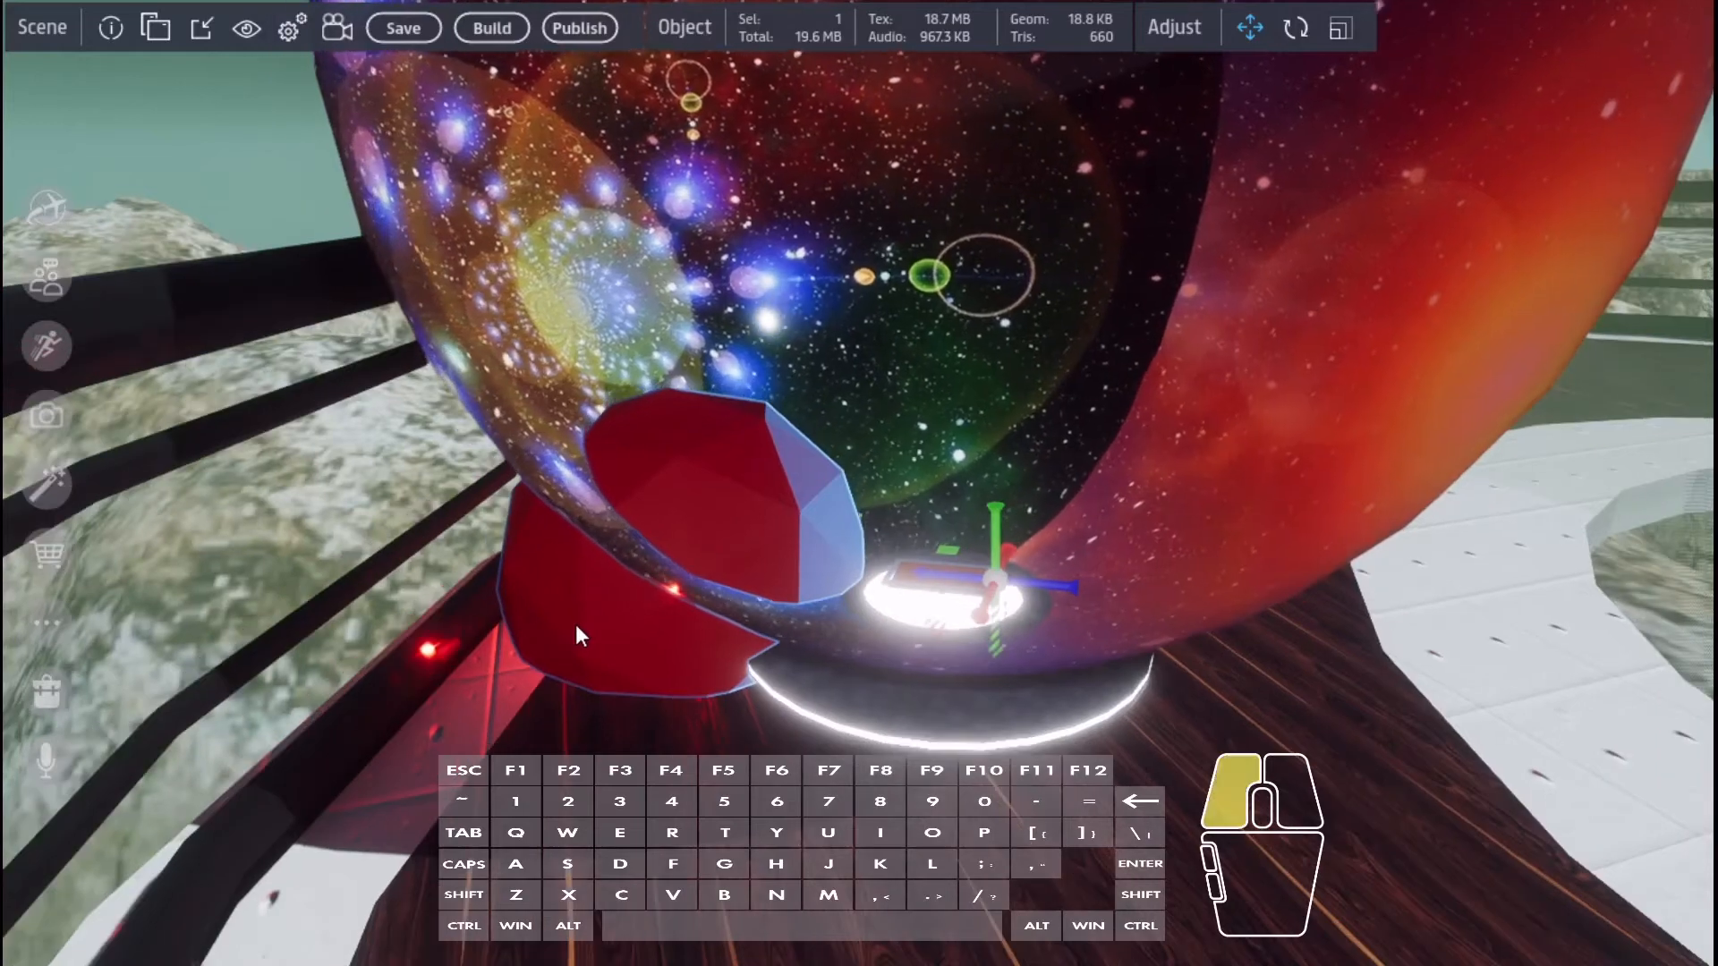
{"action": "double_click", "coordinate": [577, 625]}
{"action": "left_click_drag", "start_coordinate": [694, 614], "coordinate": [965, 191]}
{"action": "right_click_drag", "start_coordinate": [982, 277], "coordinate": [1025, 206]}
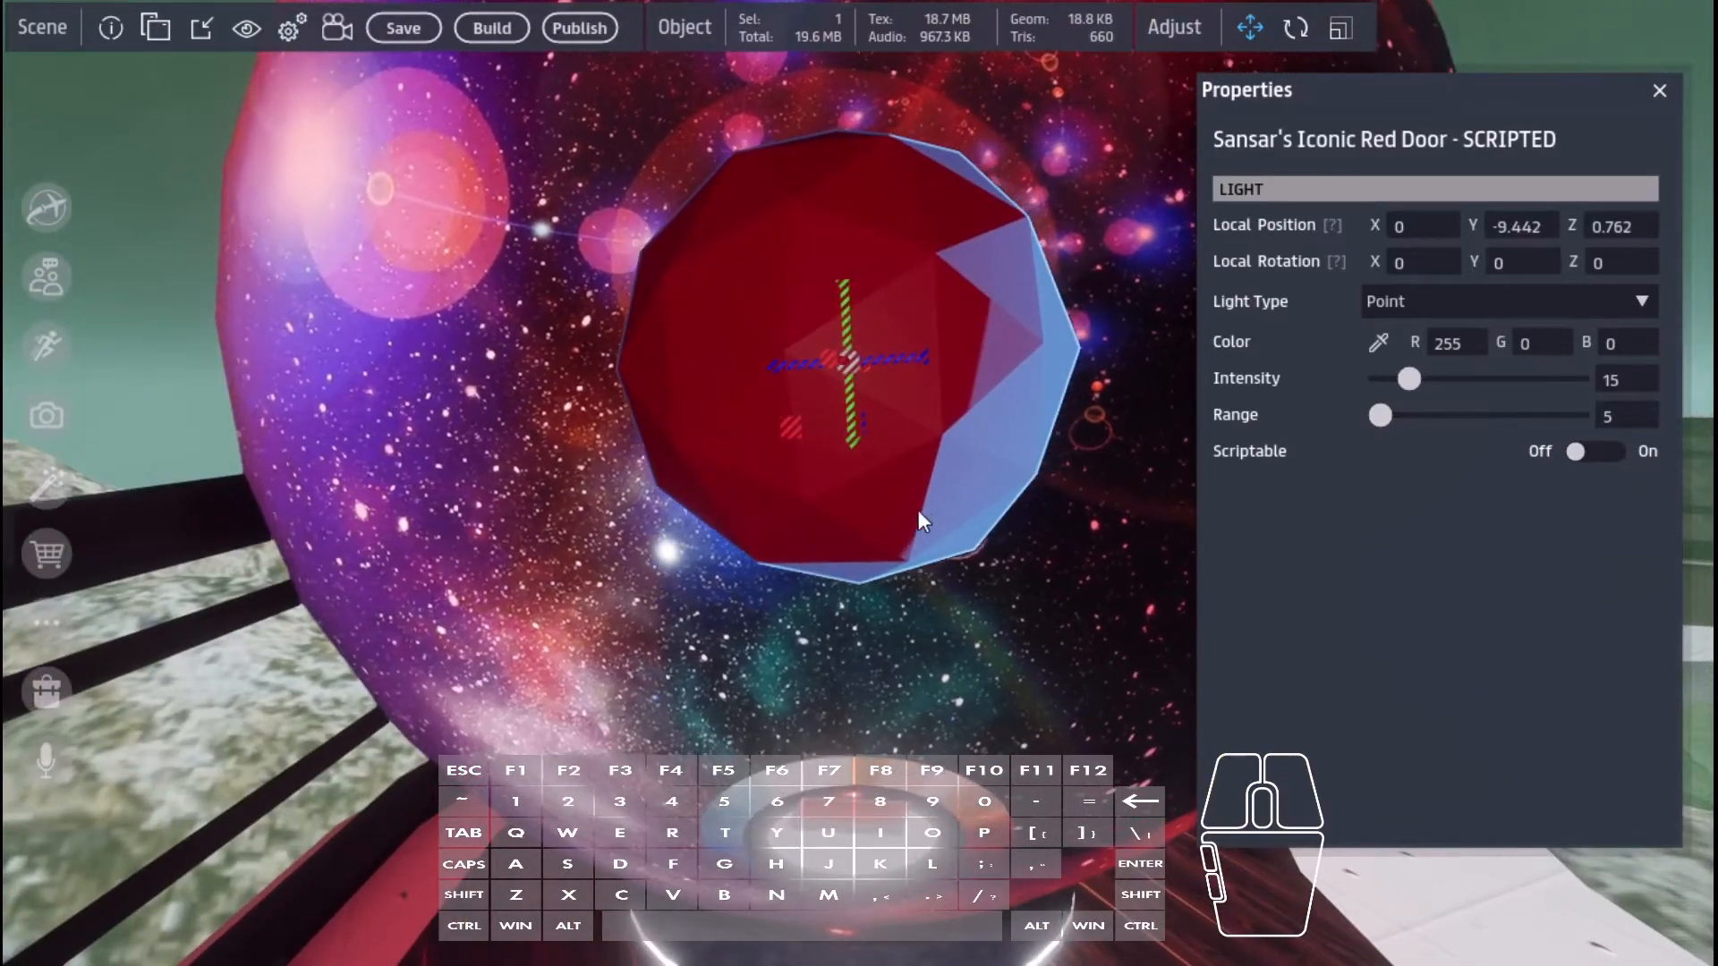
- Change the shader of the red door's phong1 material to Standard + Emissive and save the material settings
{"action": "right_click_drag", "start_coordinate": [921, 519], "coordinate": [936, 599]}
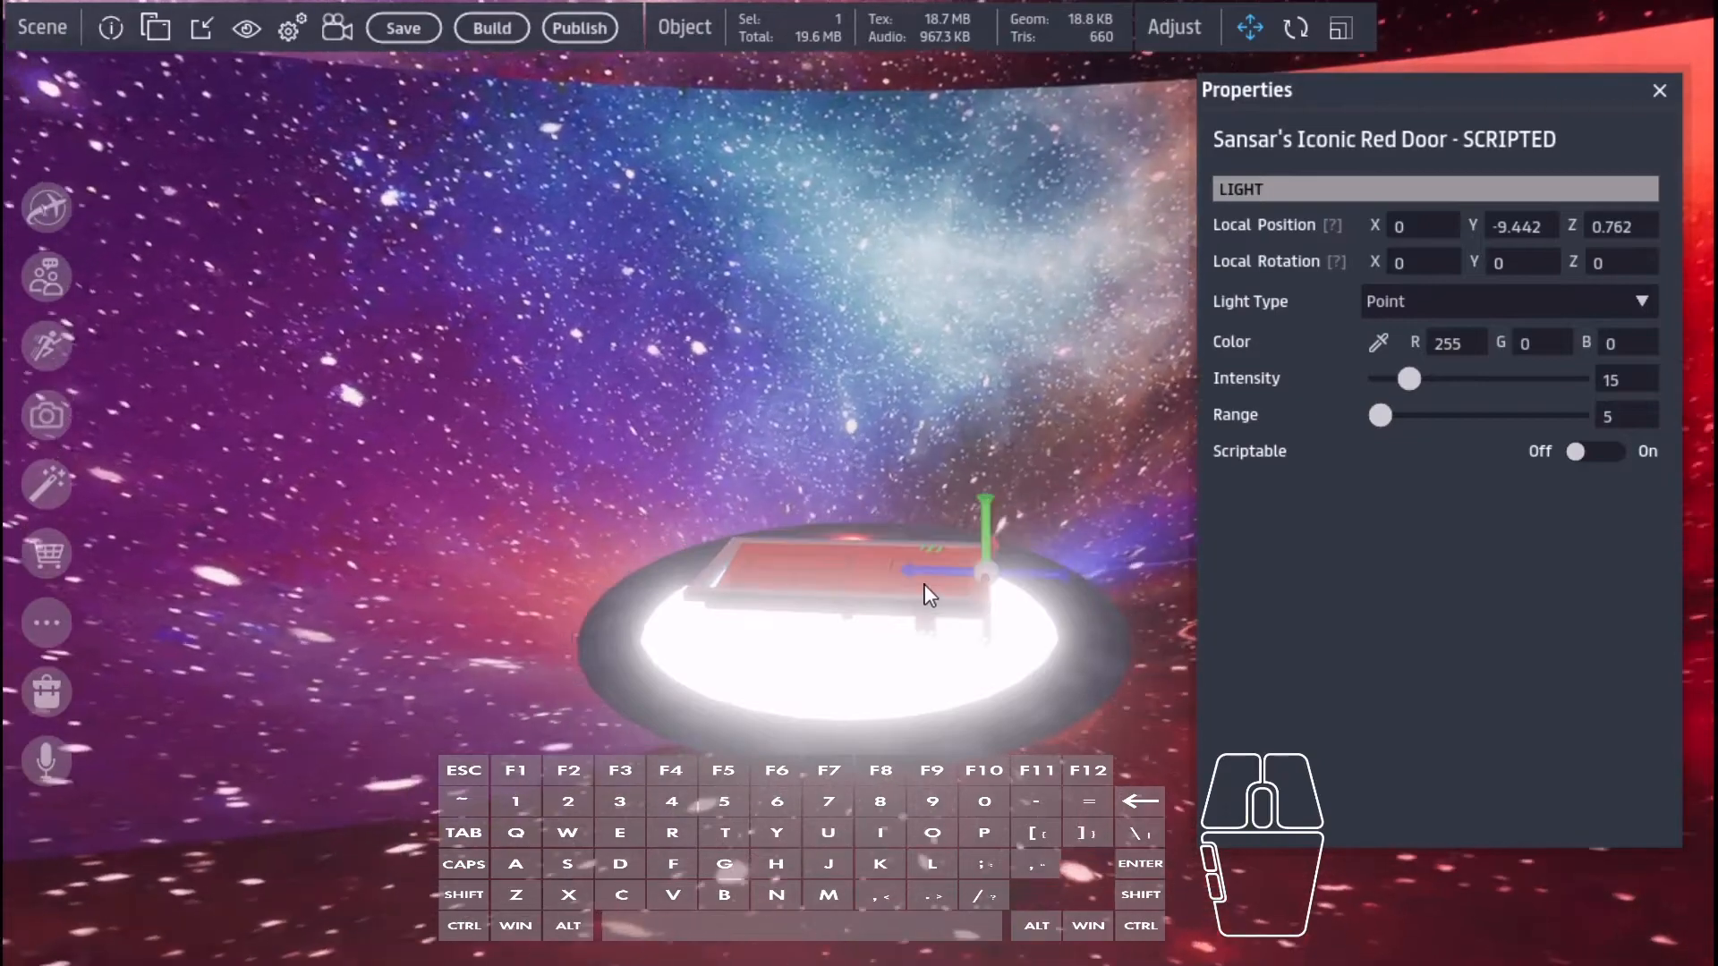
{"action": "left_click", "coordinate": [925, 585]}
{"action": "right_click", "coordinate": [926, 584]}
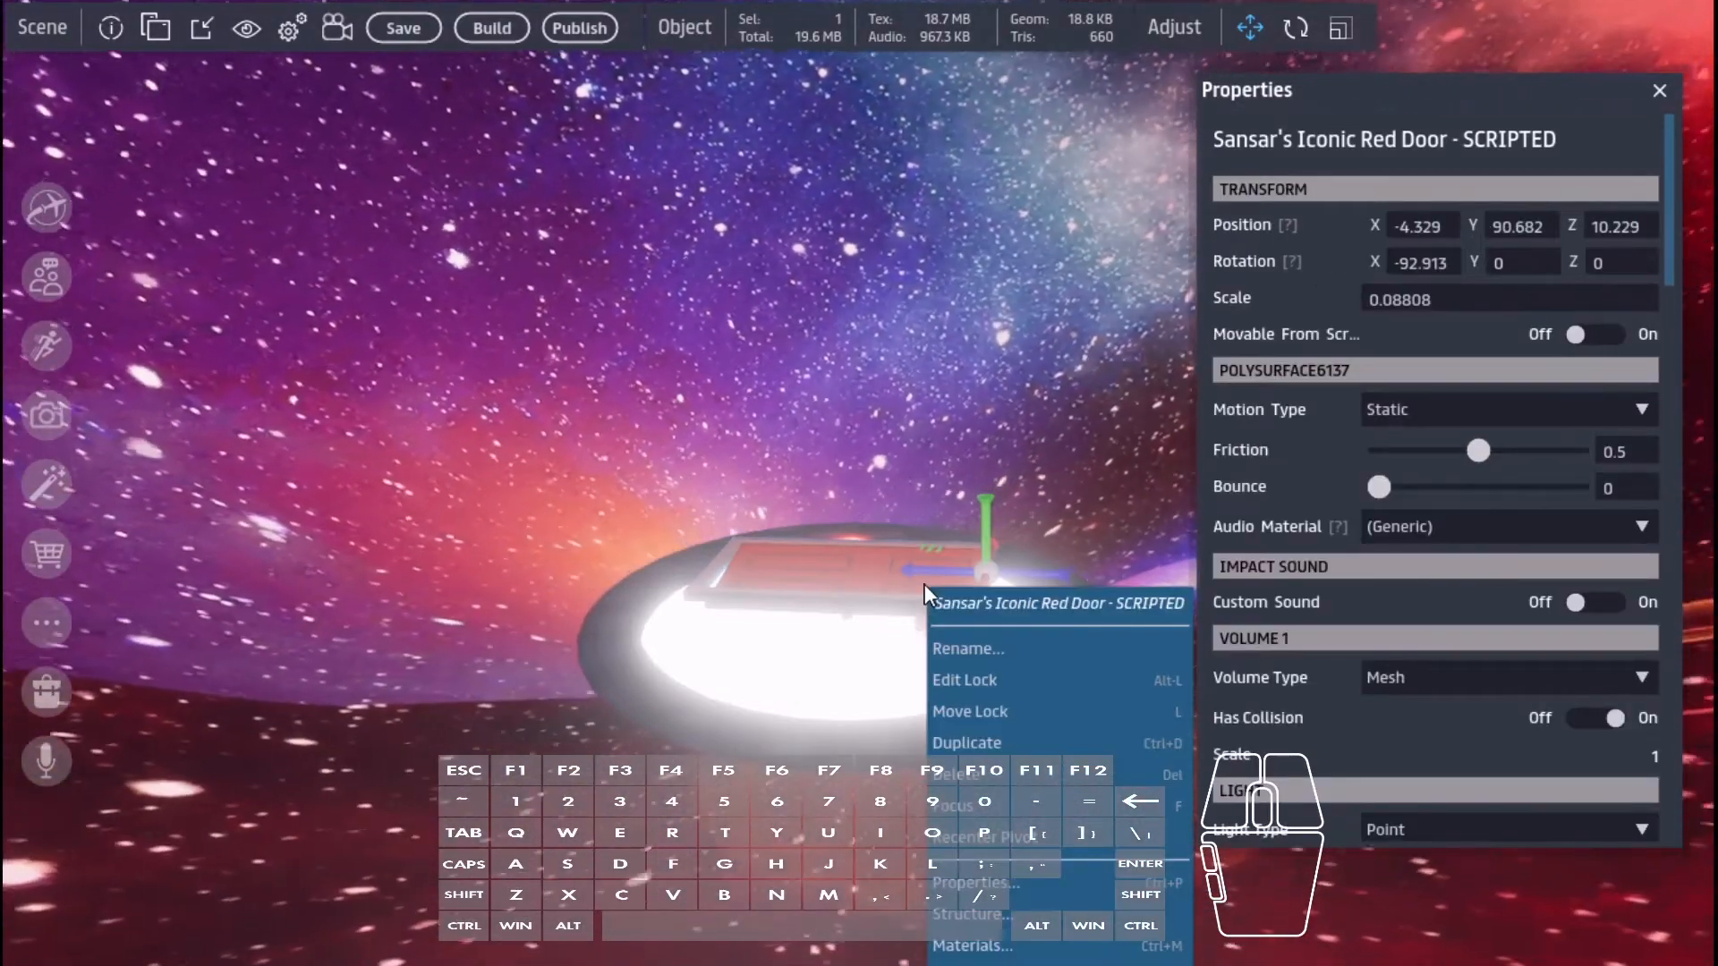
{"action": "left_click", "coordinate": [985, 946]}
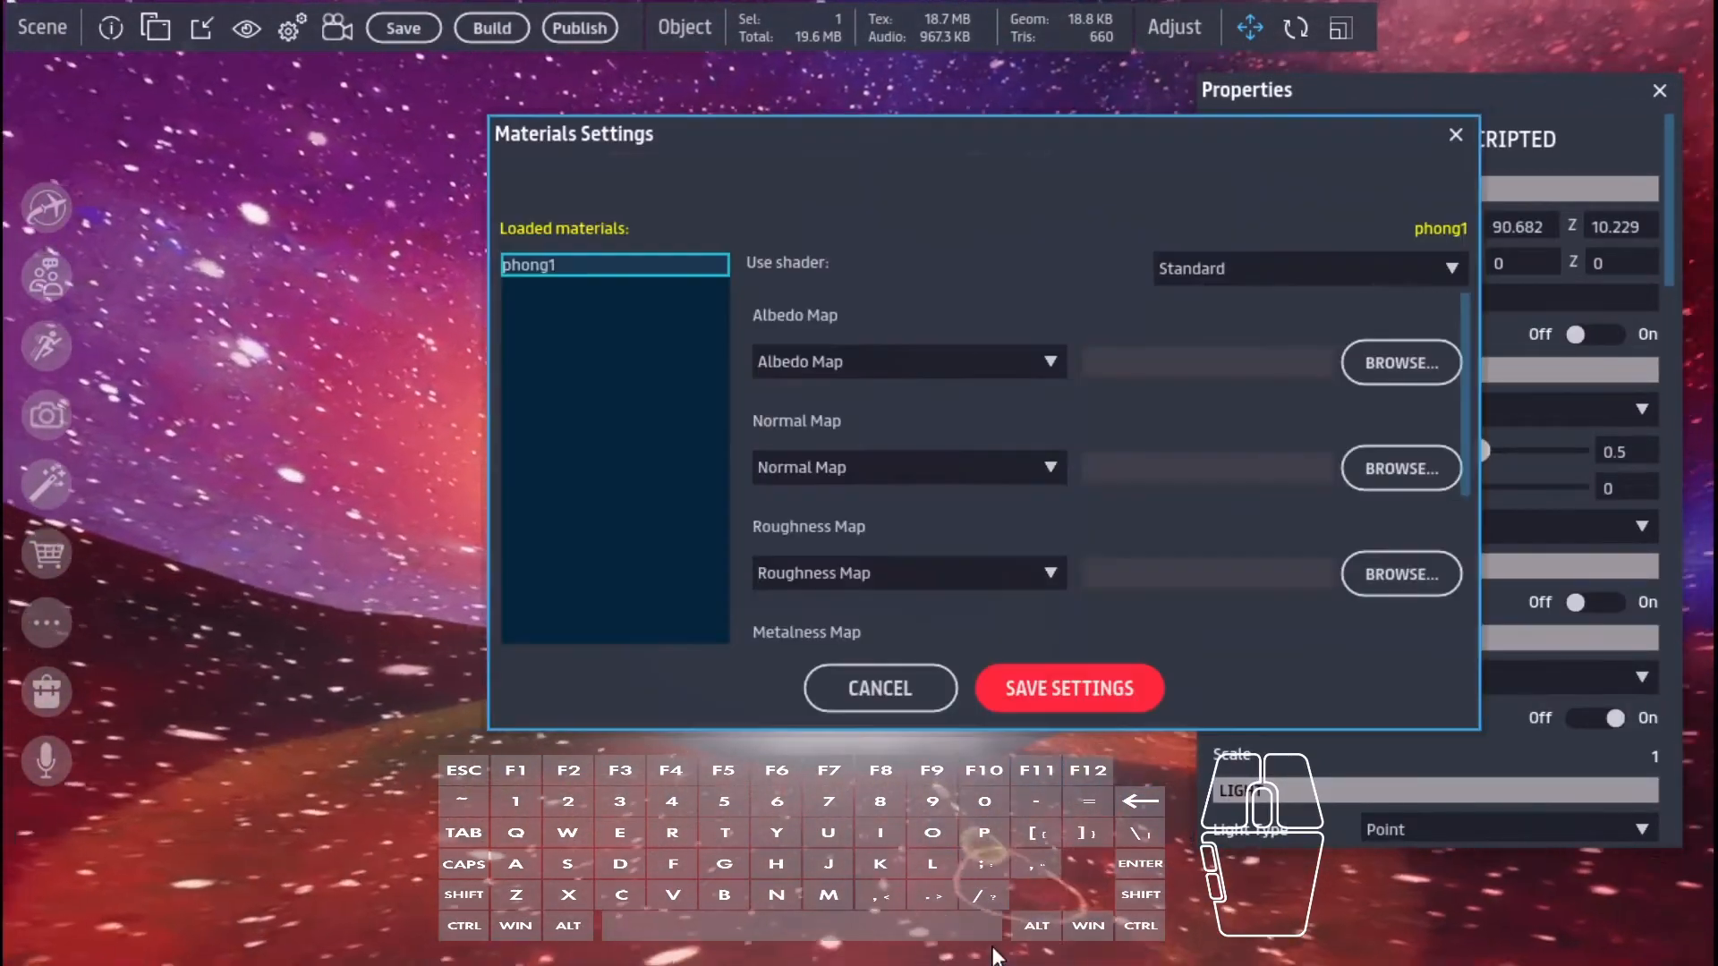
{"action": "left_click", "coordinate": [1349, 266]}
{"action": "scroll", "coordinate": [1311, 460], "scroll_direction": "down", "scroll_amount": 5}
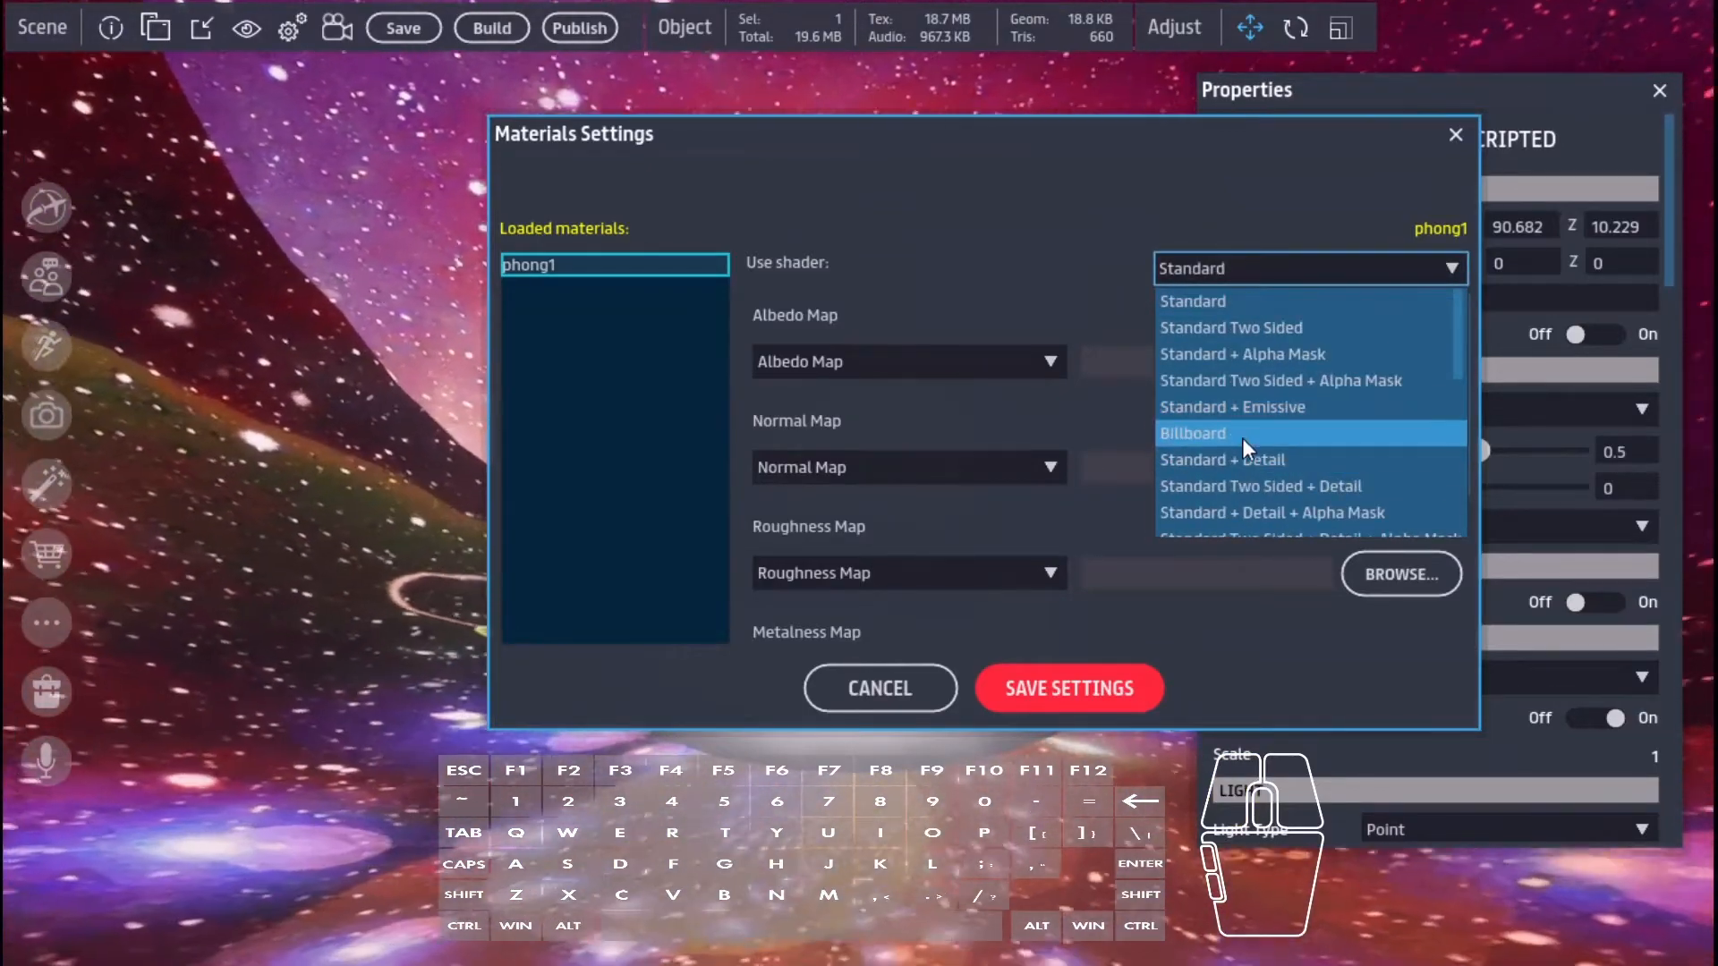
{"action": "left_click", "coordinate": [1247, 407]}
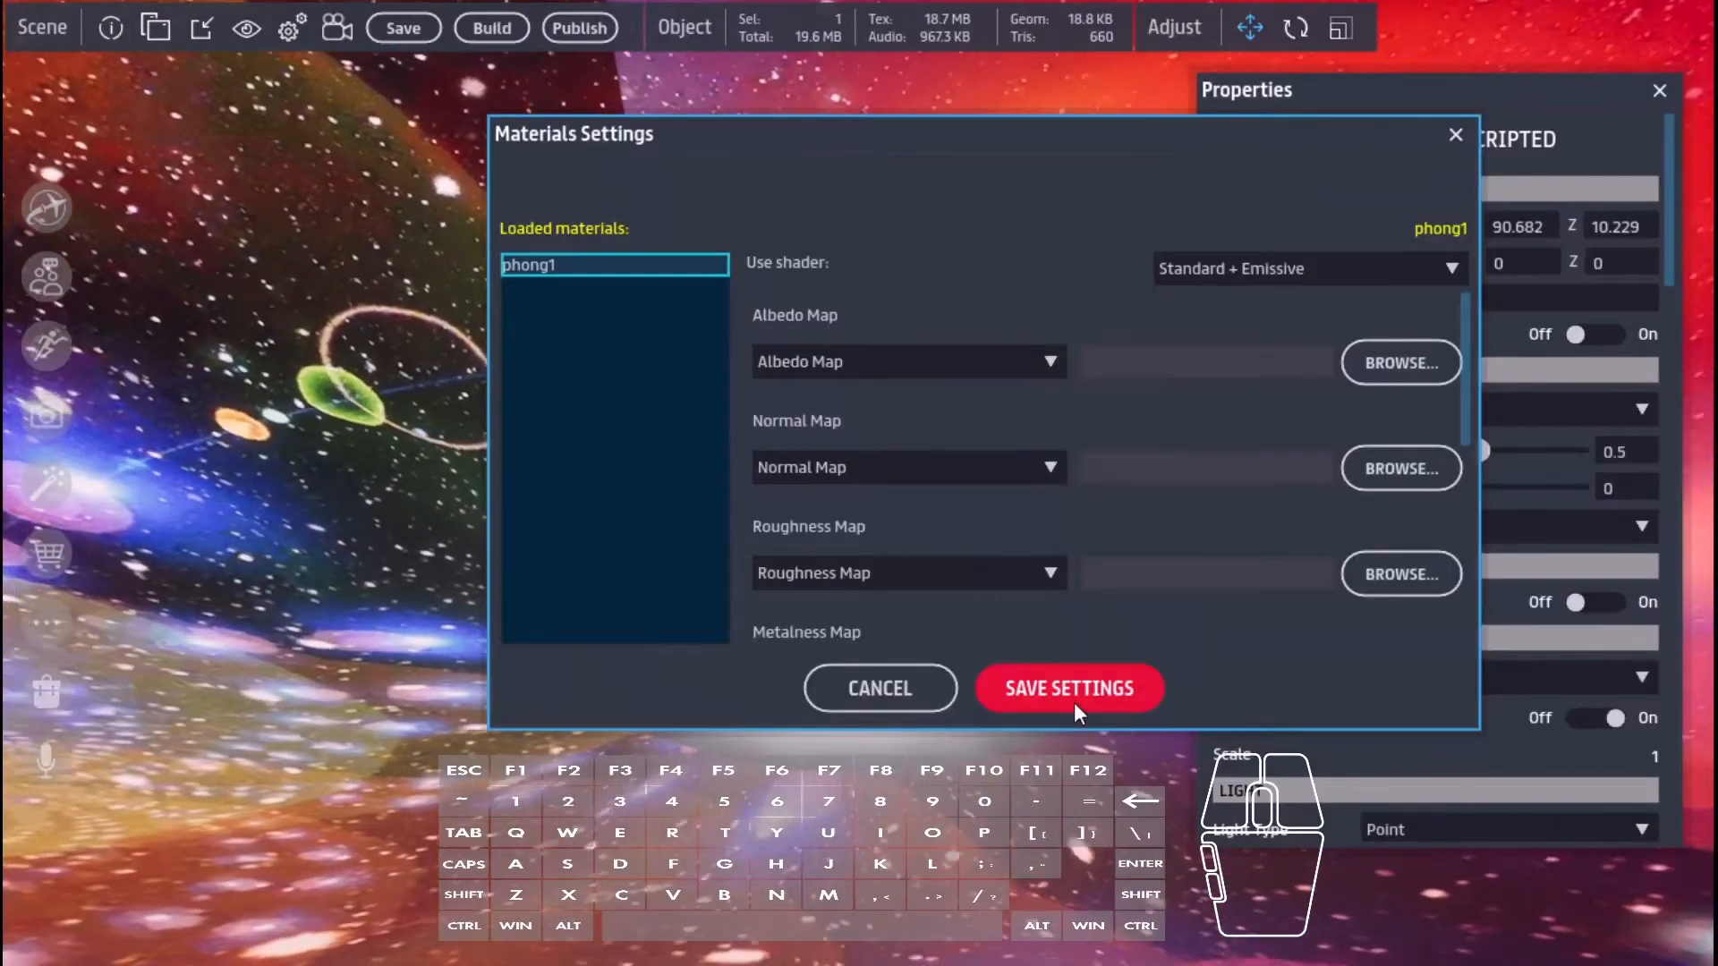
{"action": "left_click", "coordinate": [1069, 688]}
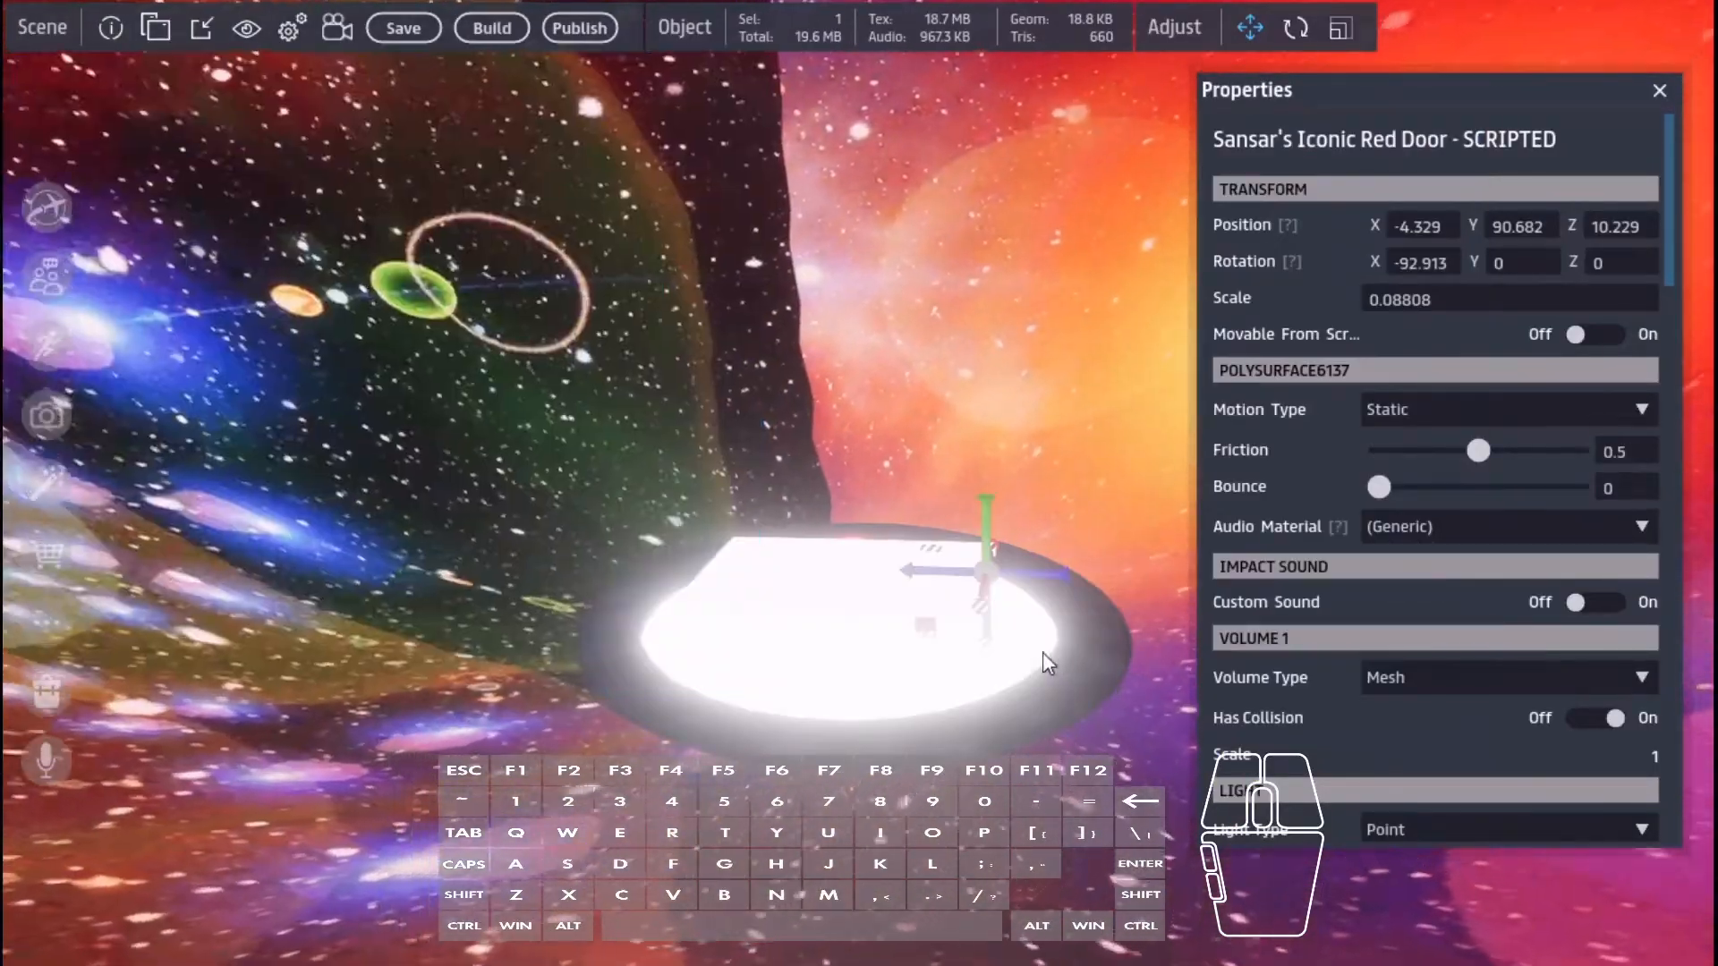
- Lower the emissive door slightly into the disc, to a Z position of 10.198
{"action": "right_click_drag", "start_coordinate": [1043, 652], "coordinate": [957, 651]}
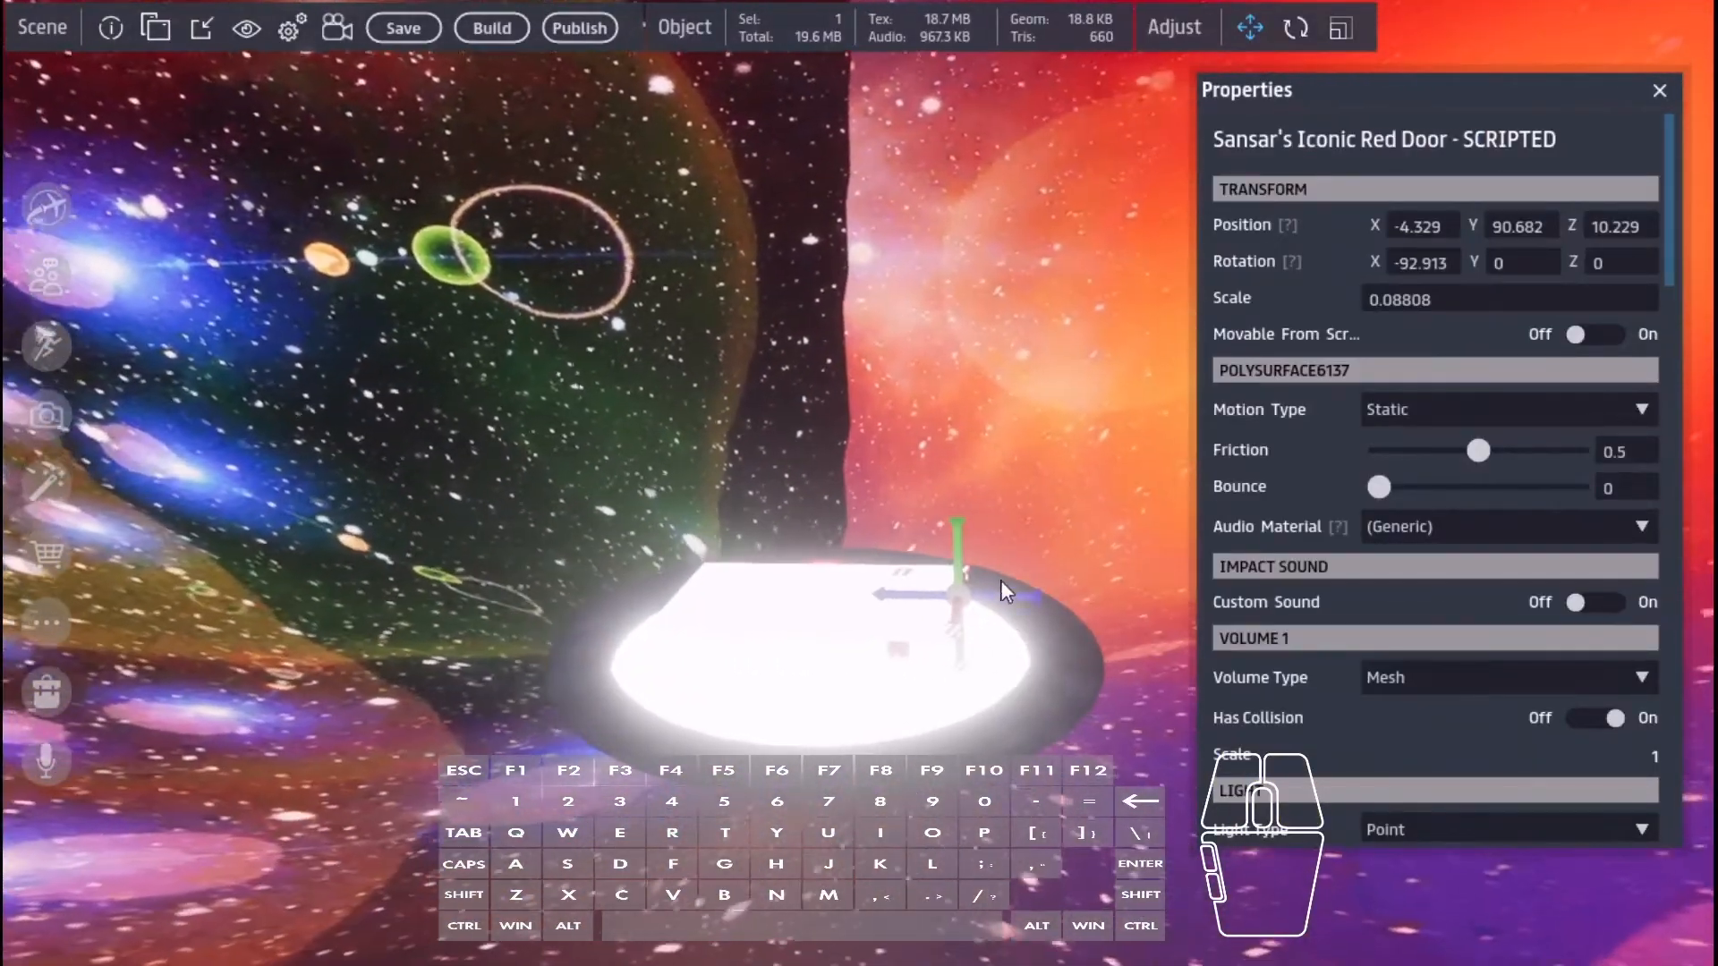
{"action": "left_click_drag", "start_coordinate": [959, 547], "coordinate": [1002, 593]}
{"action": "right_click_drag", "start_coordinate": [1002, 592], "coordinate": [809, 661]}
- Enlarge the door to a scale of 0.09731 and shift it over the disc to Y 90.652, Z 10.2
{"action": "key", "text": "d"}
{"action": "key", "text": "ctrl"}
{"action": "key", "text": "ctrl+shift"}
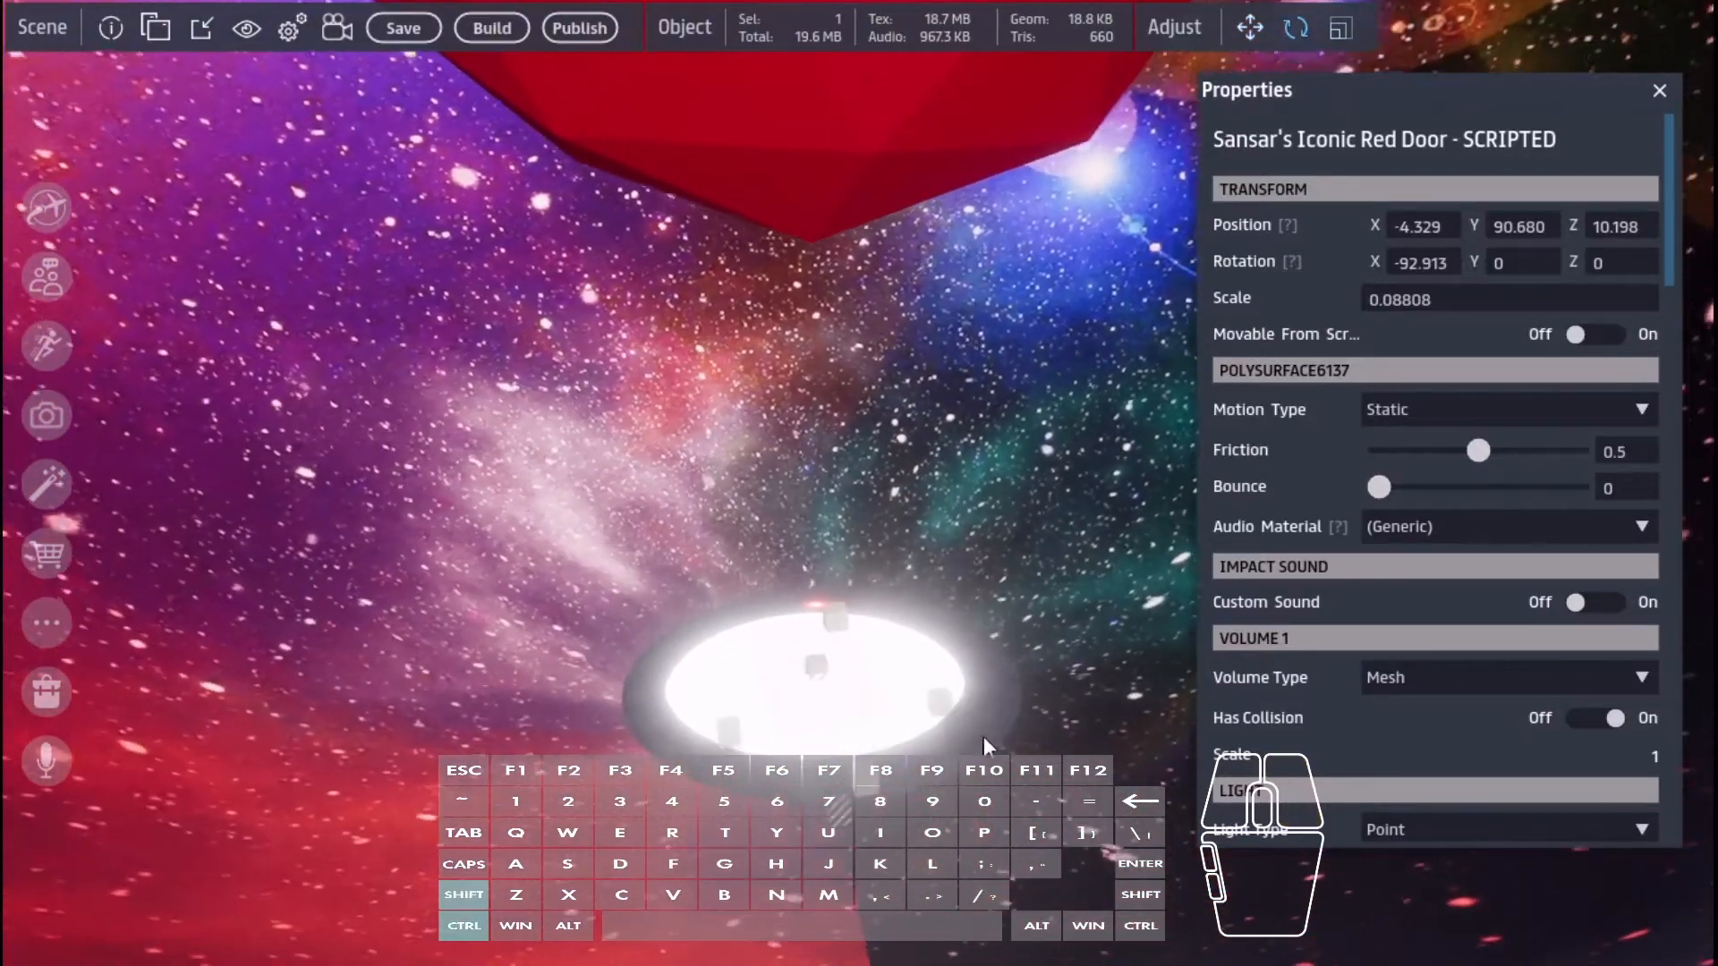
{"action": "left_click_drag", "start_coordinate": [946, 700], "coordinate": [964, 620], "text": "ctrl+shift"}
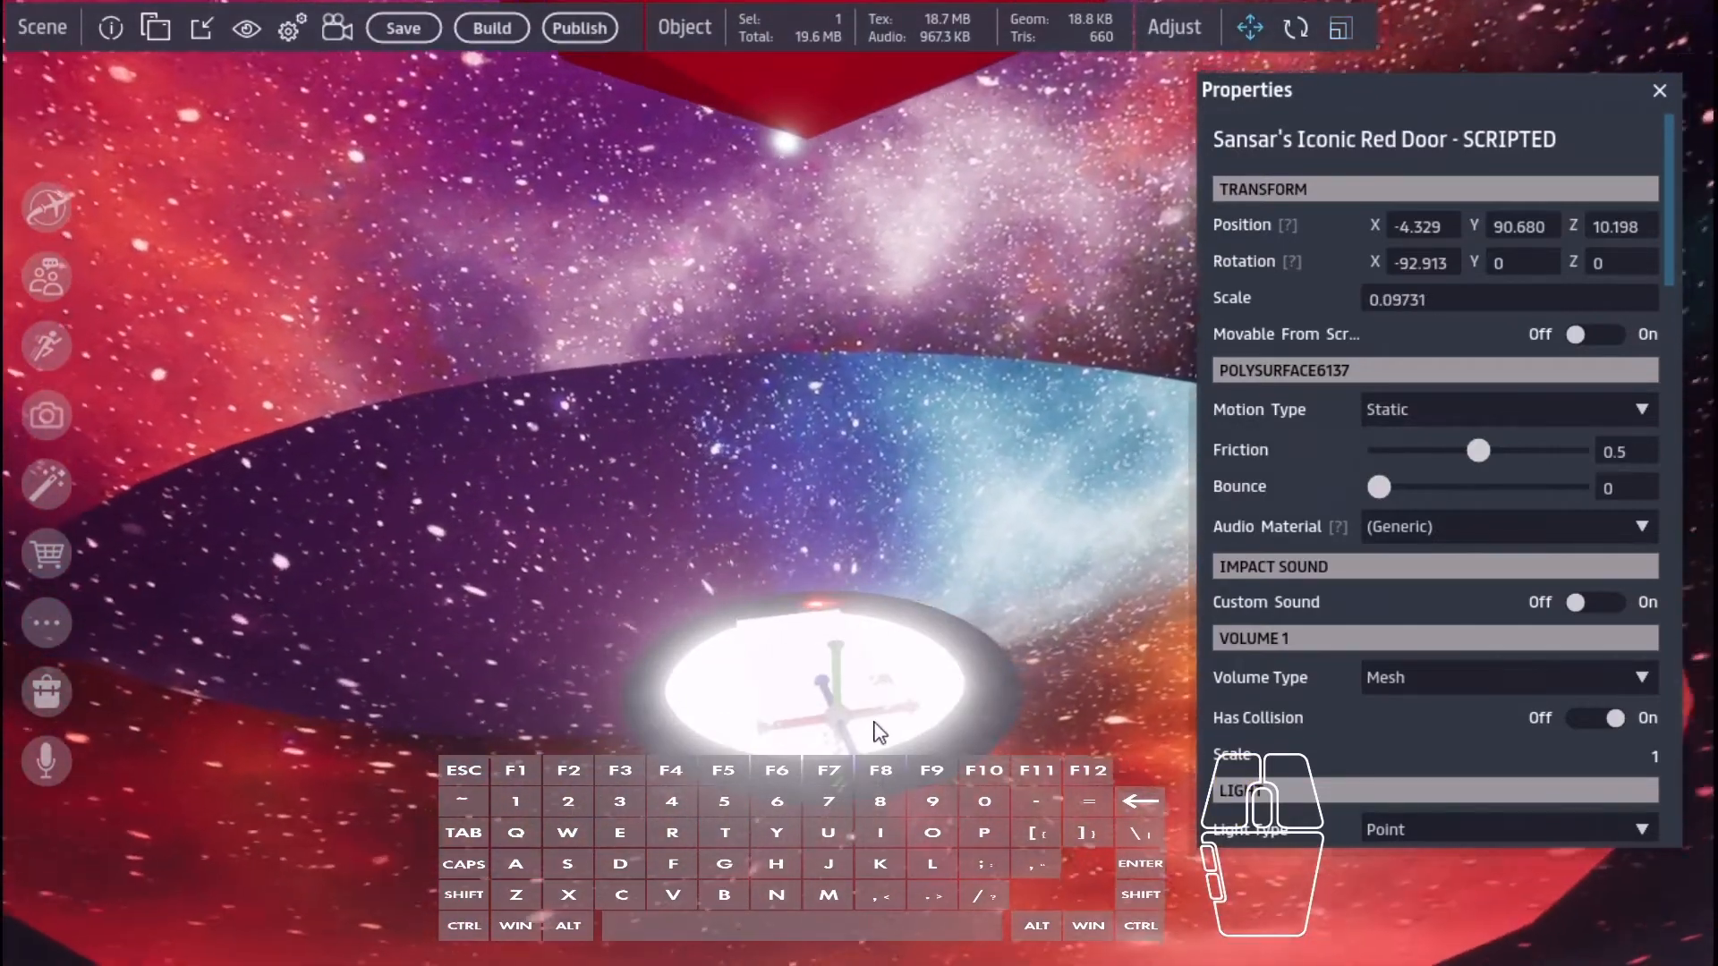
{"action": "left_click_drag", "start_coordinate": [872, 778], "coordinate": [924, 792]}
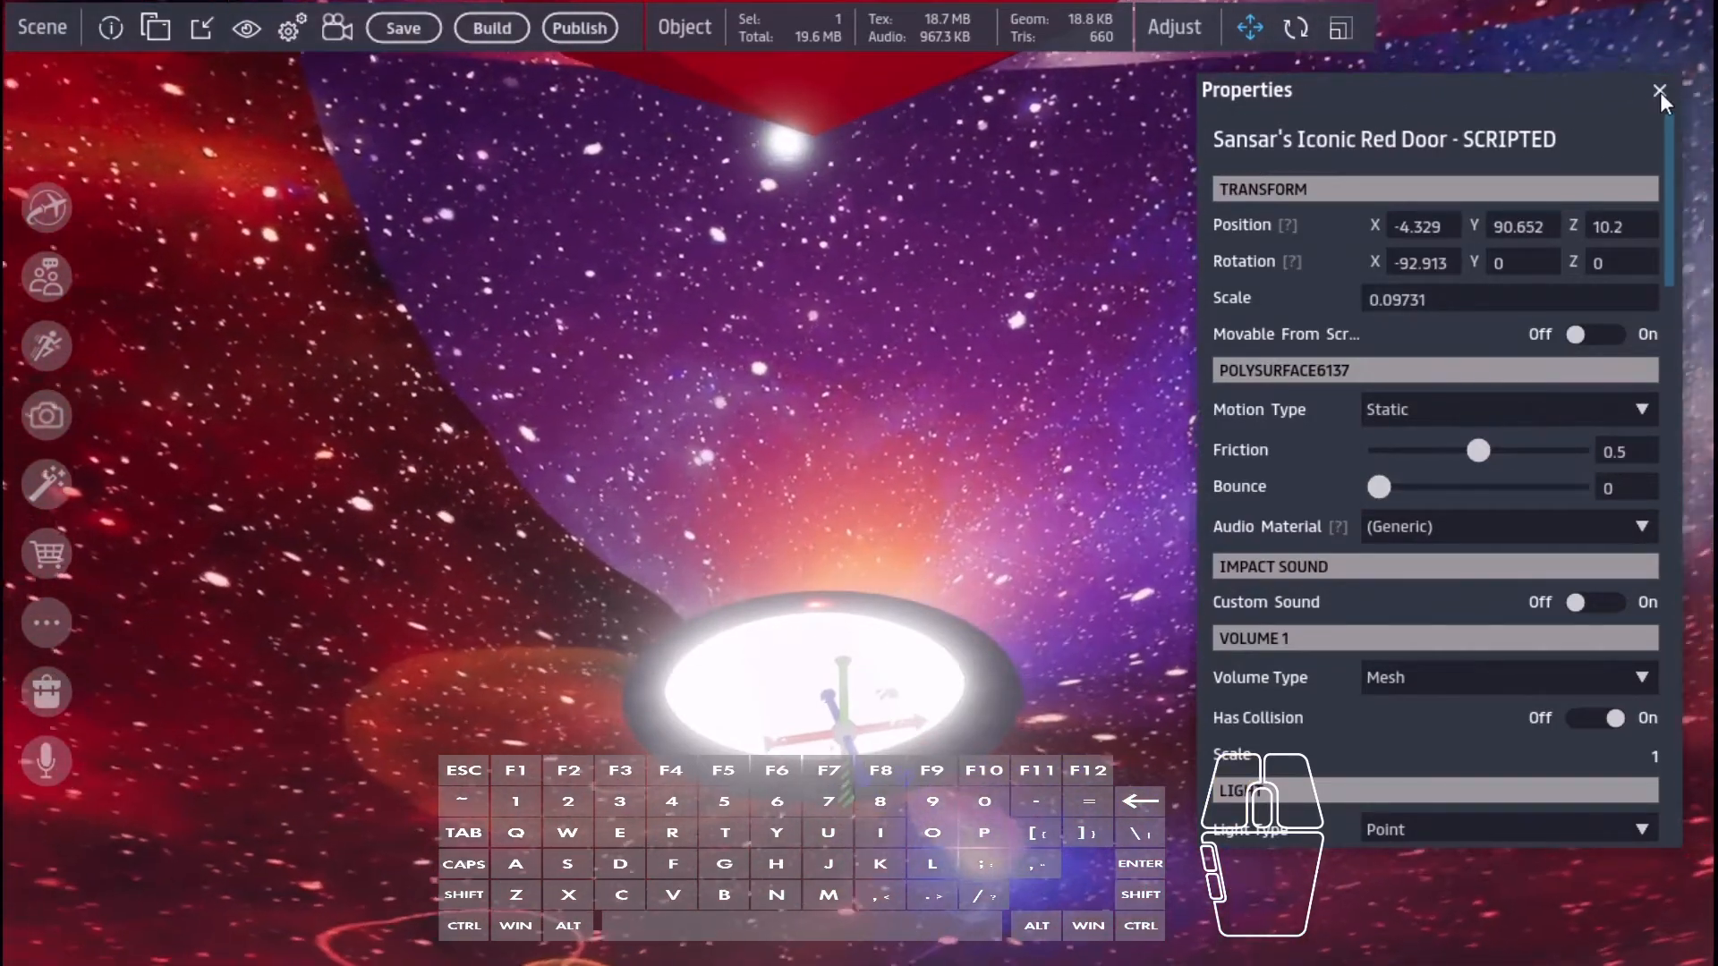
{"action": "left_click", "coordinate": [1659, 92]}
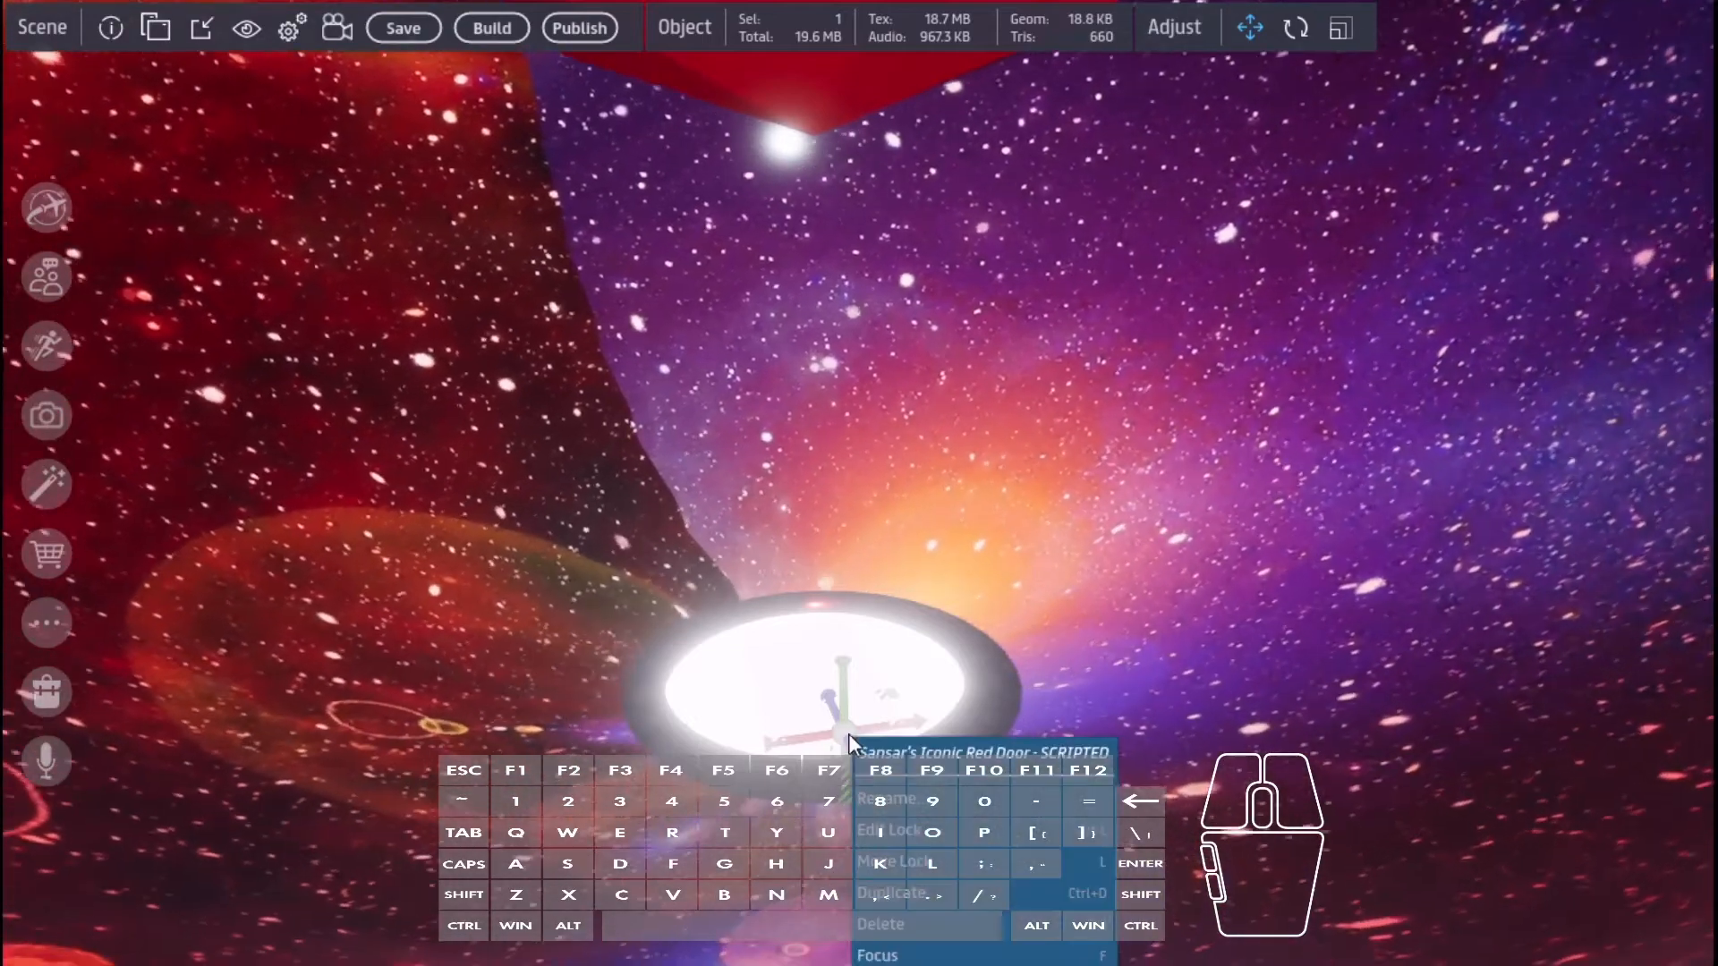
- Set the interaction prompt in the door's first script to "Teleport to... \n DBI Hub"
{"action": "right_click_drag", "start_coordinate": [1142, 506], "coordinate": [798, 478]}
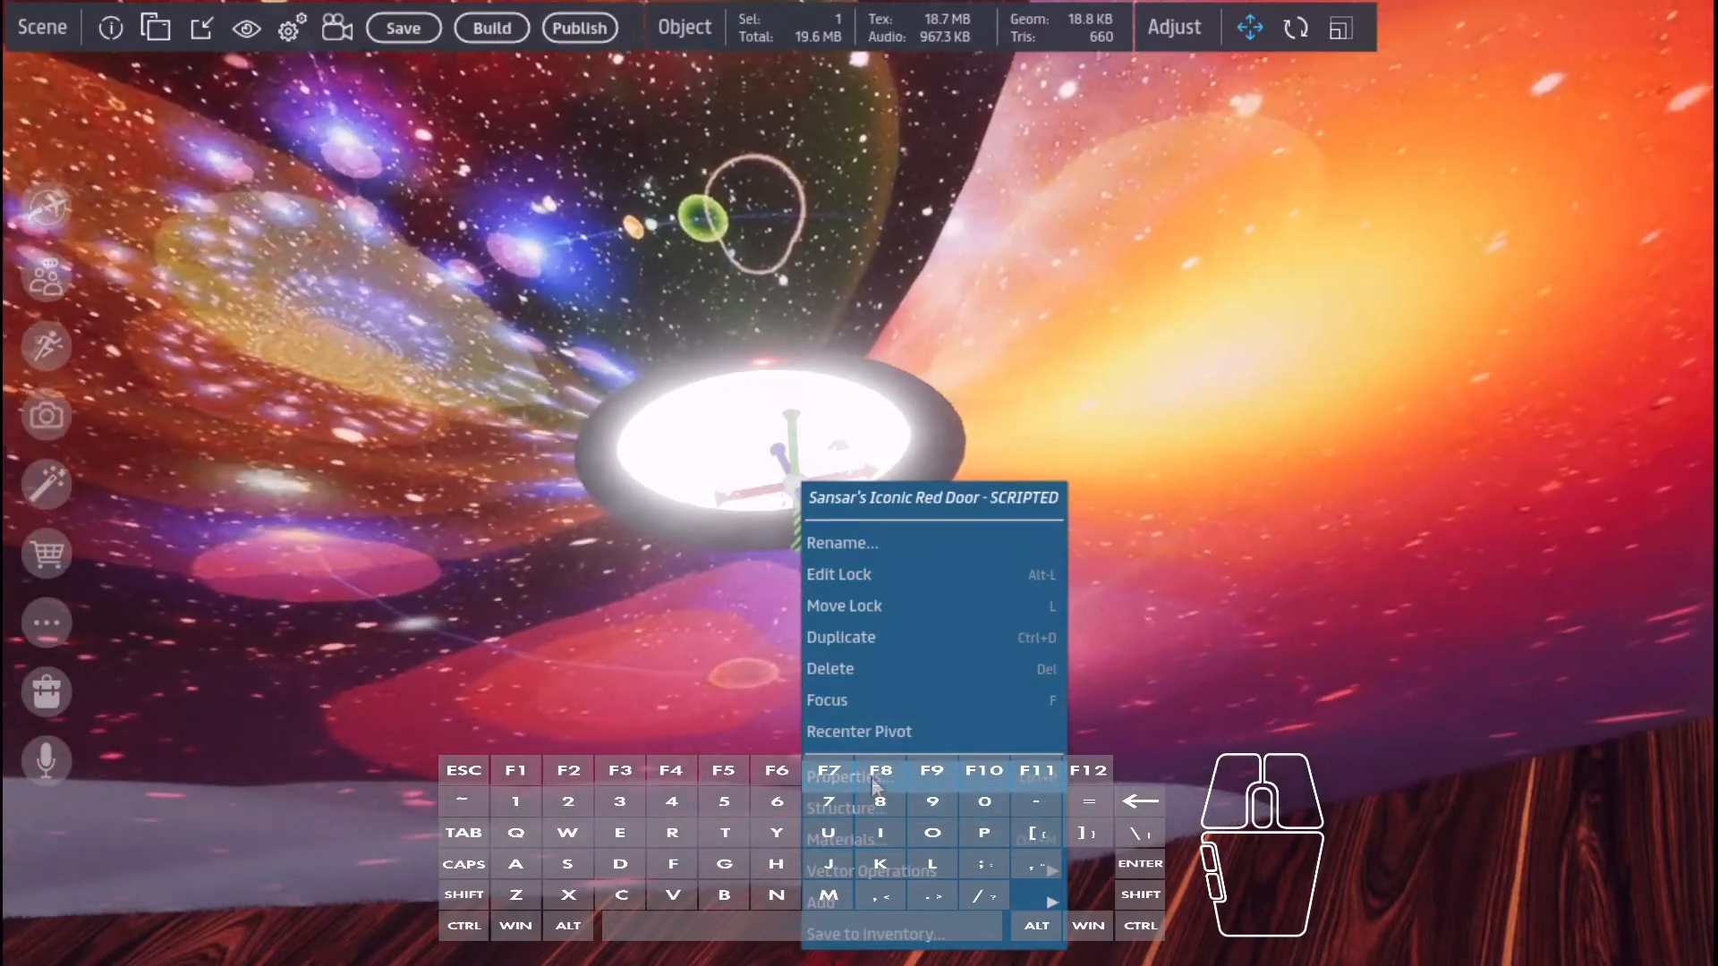
{"action": "left_click", "coordinate": [874, 780]}
{"action": "scroll", "coordinate": [1458, 524], "scroll_direction": "down", "scroll_amount": 5}
{"action": "scroll", "coordinate": [1459, 528], "scroll_direction": "down", "scroll_amount": 8}
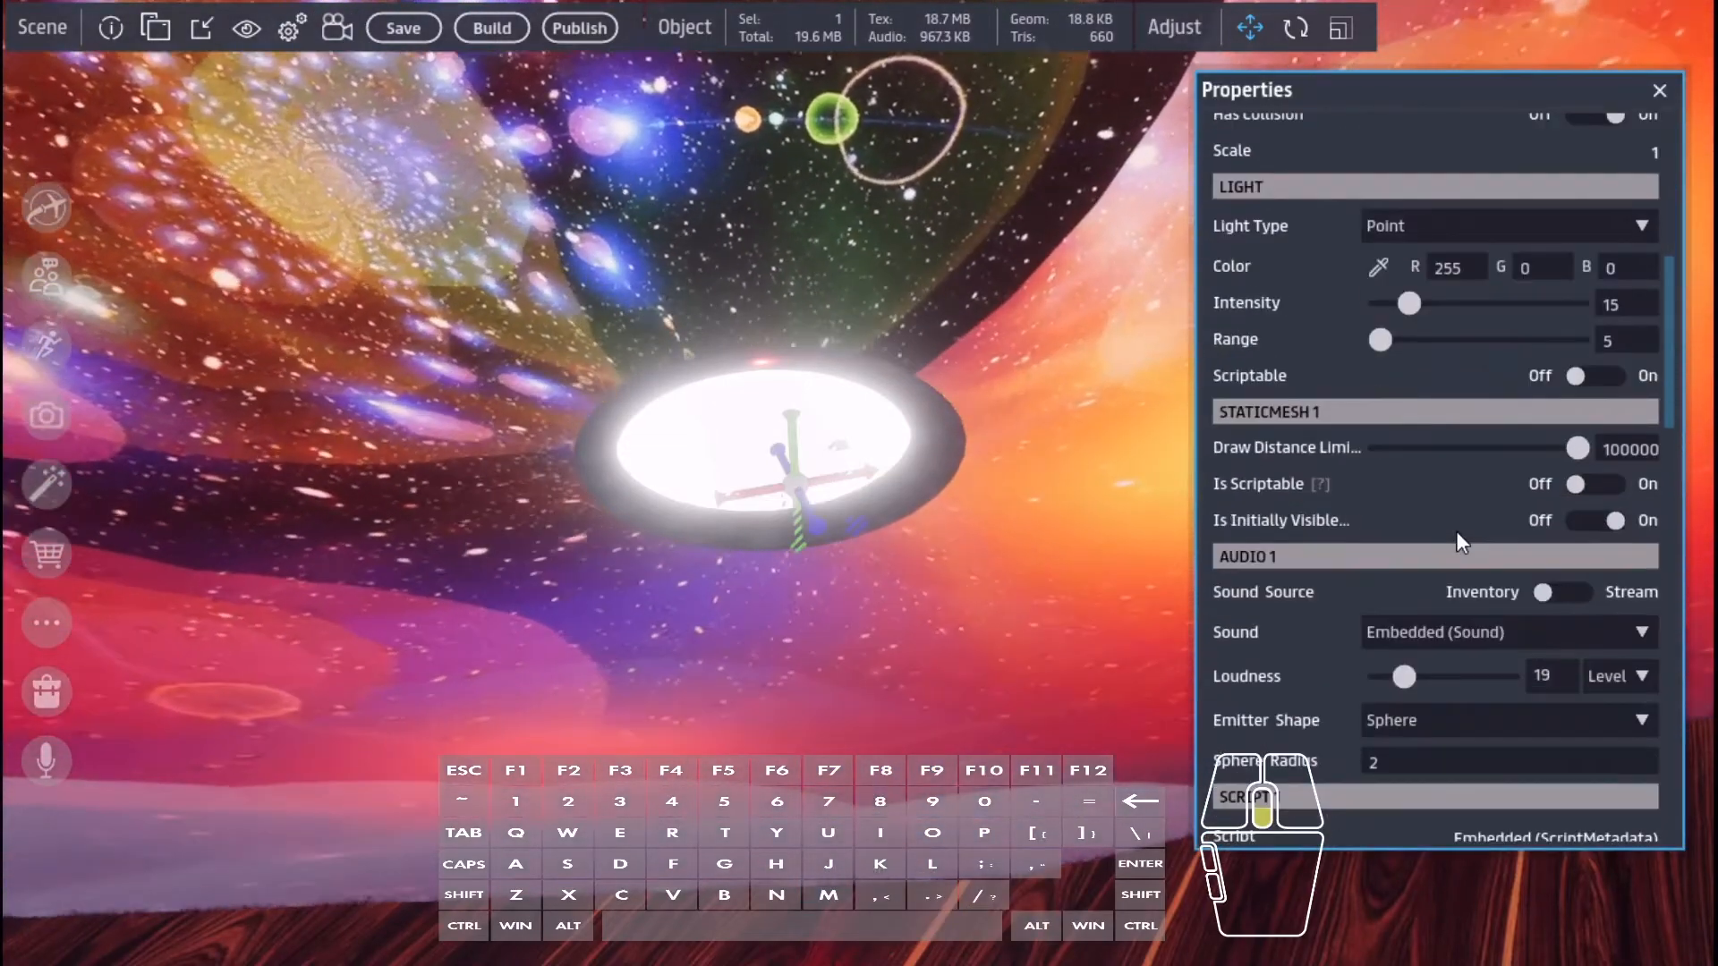
{"action": "scroll", "coordinate": [1465, 587], "scroll_direction": "up", "scroll_amount": 1}
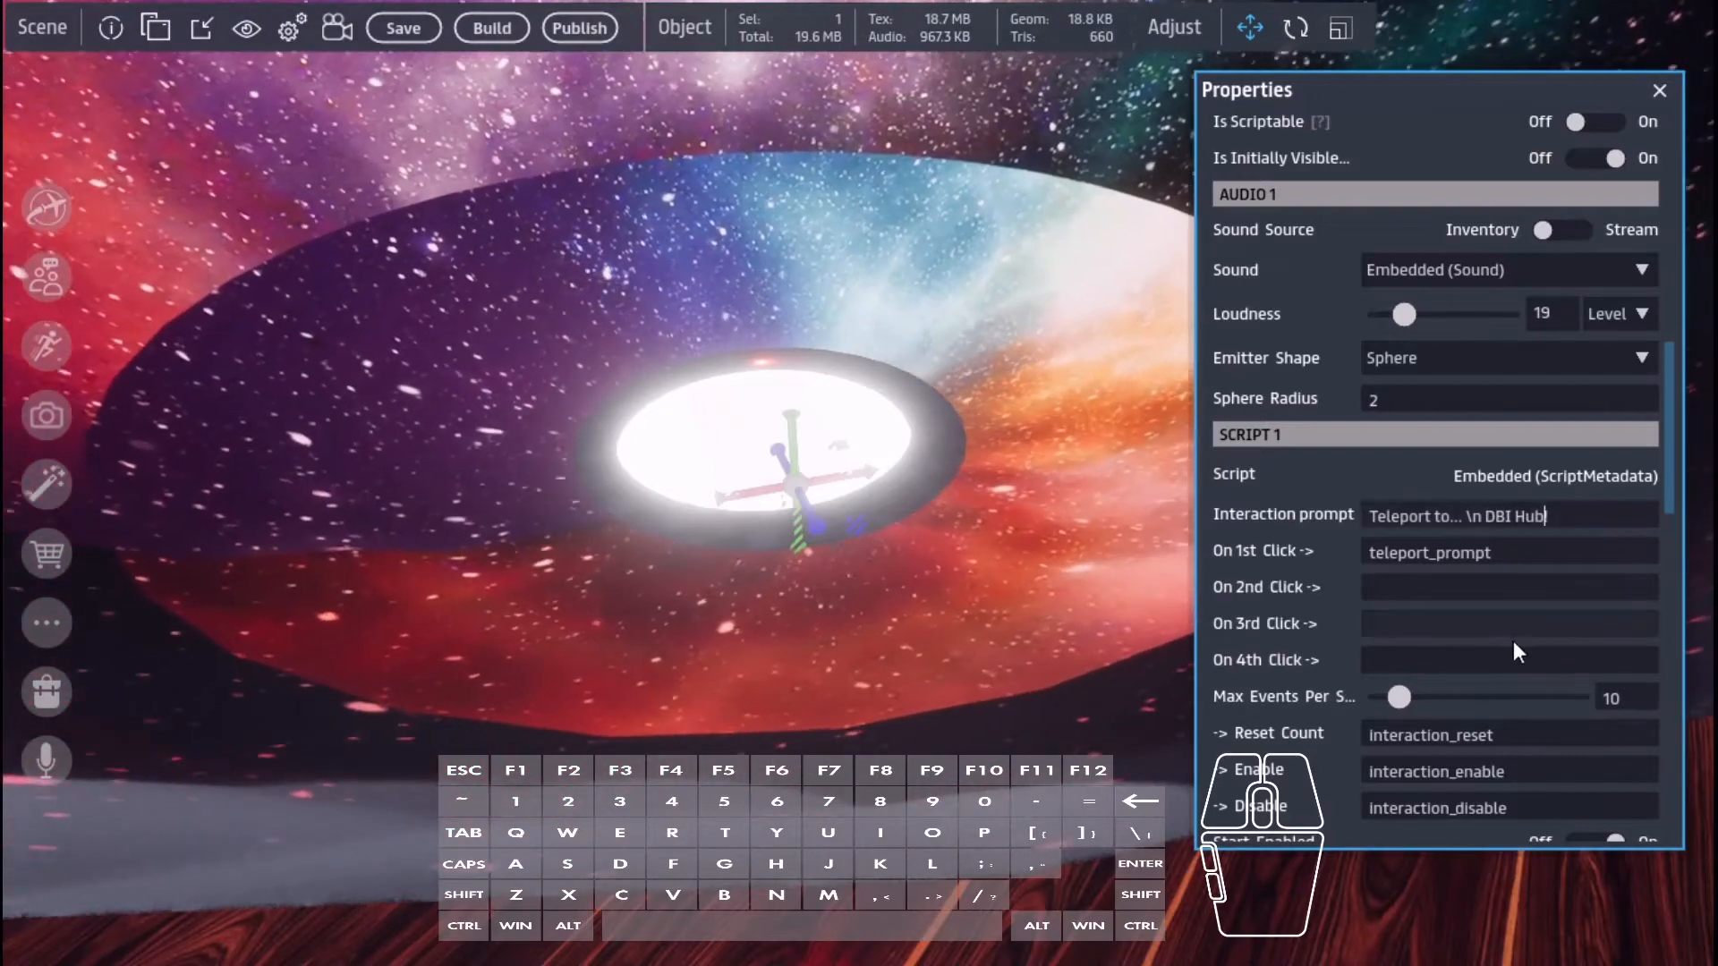
- Examine the door's remaining script settings down to the remote teleport destination and the teleport prompt fields
{"action": "scroll", "coordinate": [1512, 640], "scroll_direction": "down", "scroll_amount": 3}
{"action": "scroll", "coordinate": [1519, 641], "scroll_direction": "down", "scroll_amount": 2}
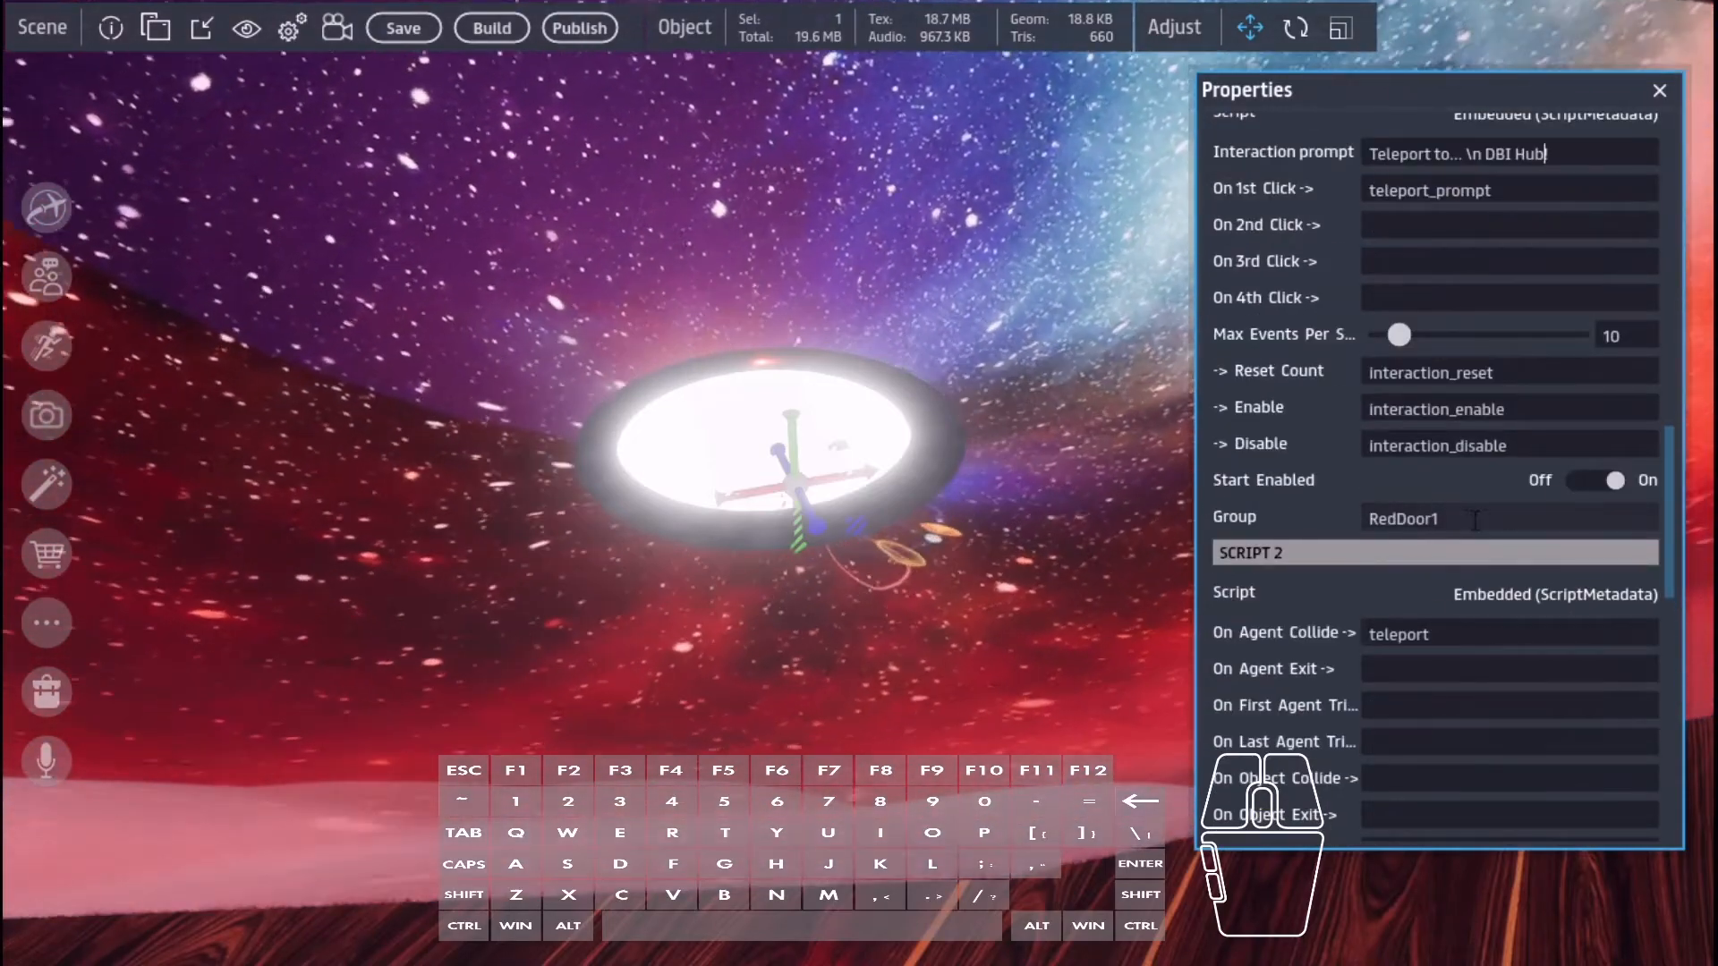
{"action": "scroll", "coordinate": [1480, 537], "scroll_direction": "down", "scroll_amount": 6}
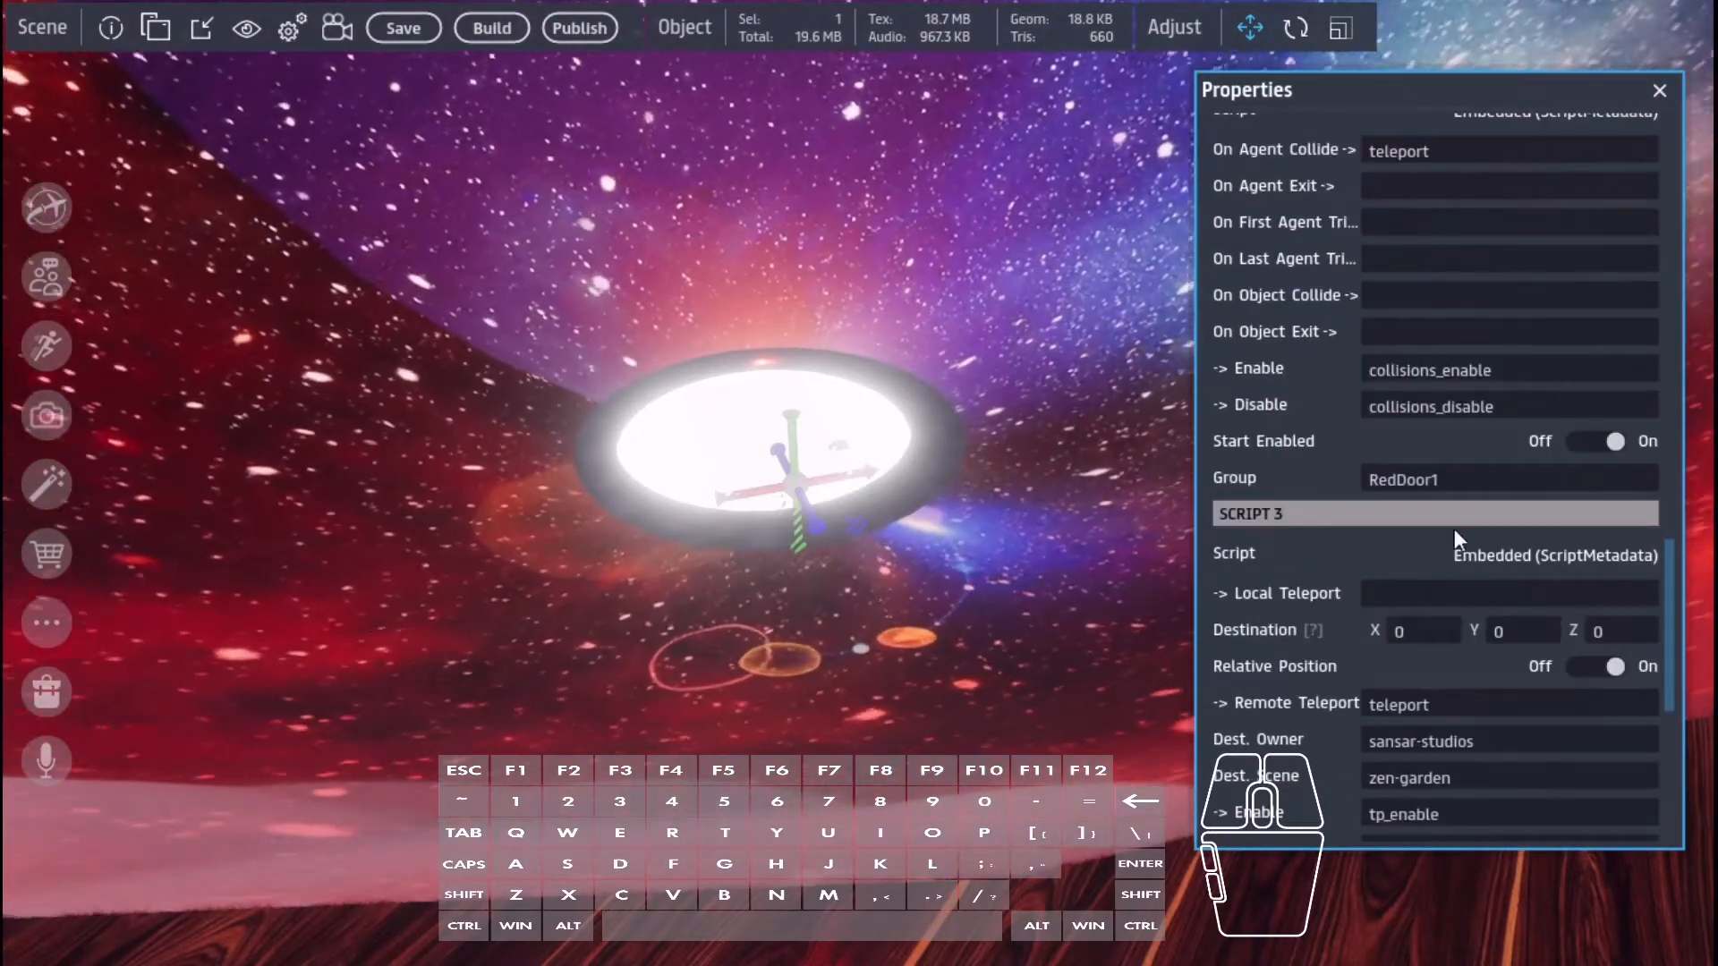
{"action": "scroll", "coordinate": [1449, 519], "scroll_direction": "down", "scroll_amount": 4}
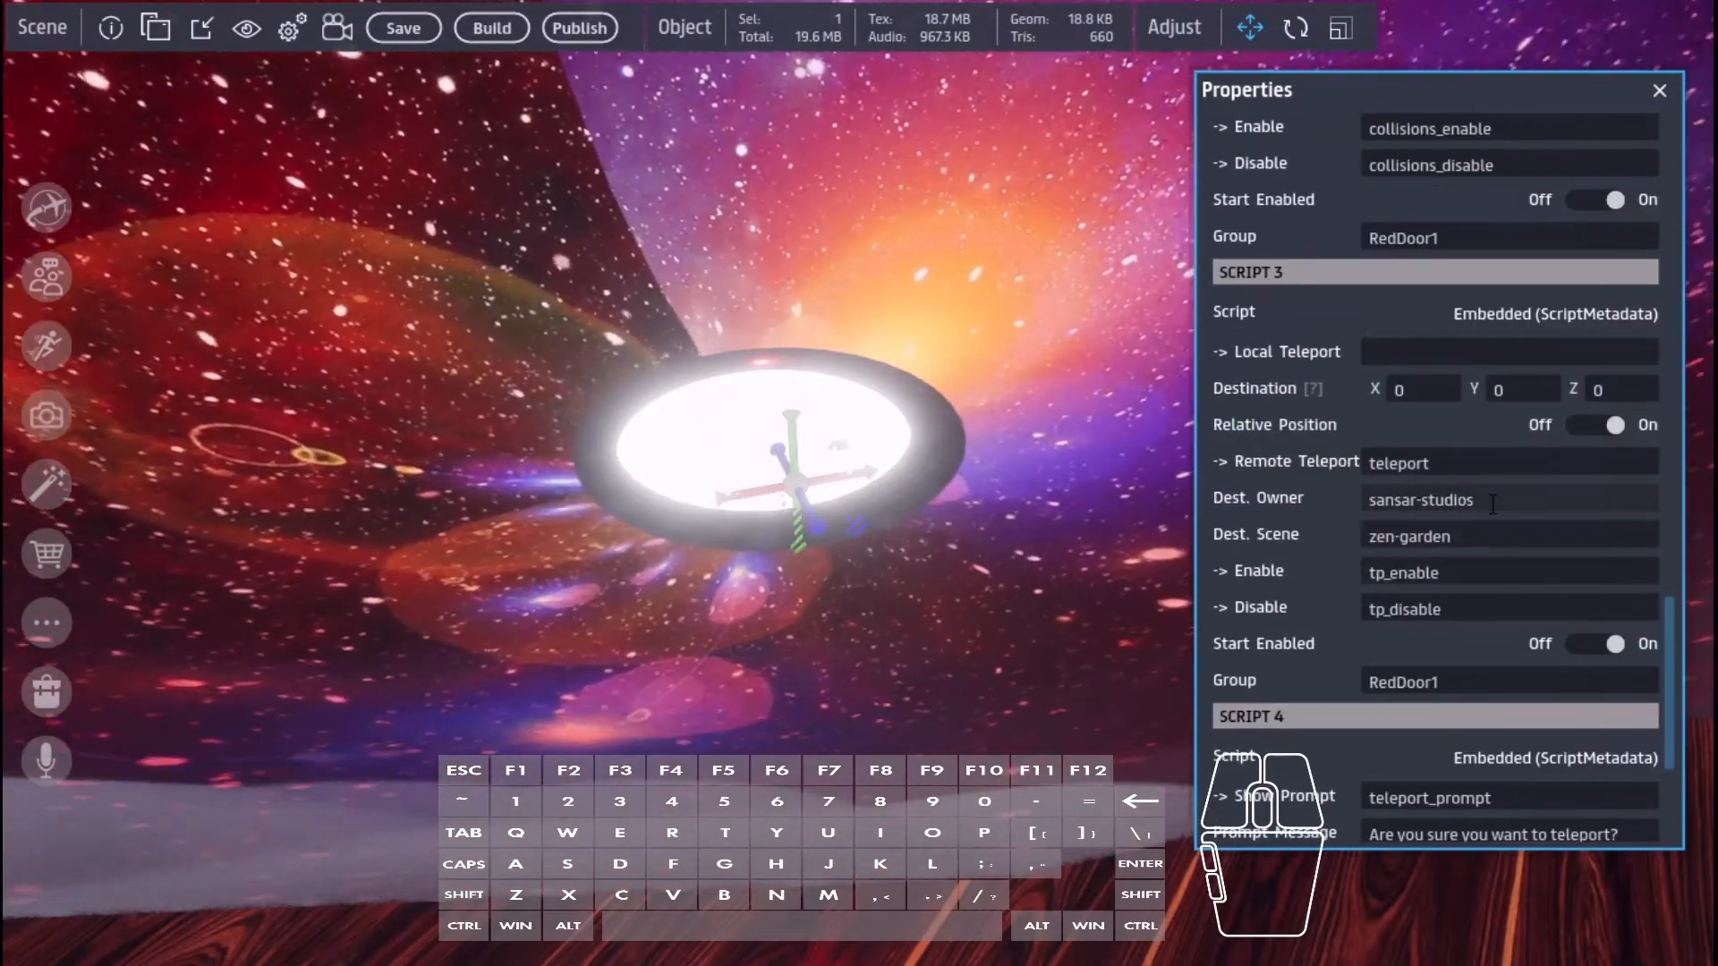
{"action": "scroll", "coordinate": [1500, 511], "scroll_direction": "down", "scroll_amount": 2}
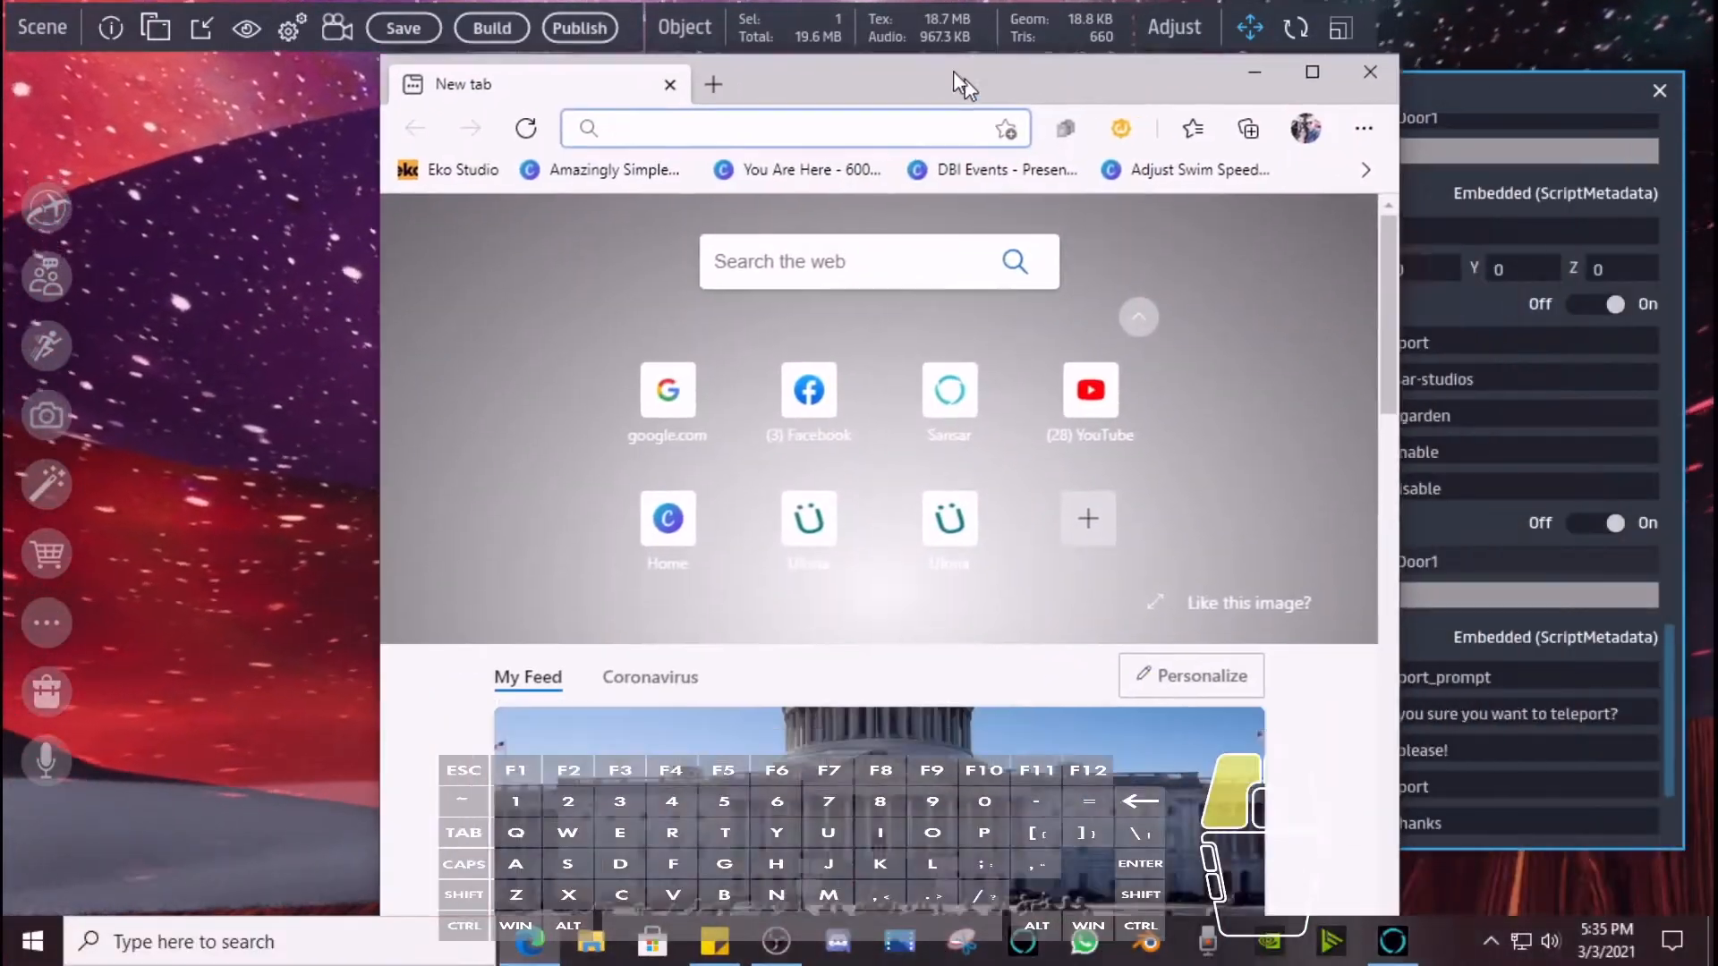
- Switch to the web browser and open the Sansar website
{"action": "left_click_drag", "start_coordinate": [953, 71], "coordinate": [905, 57]}
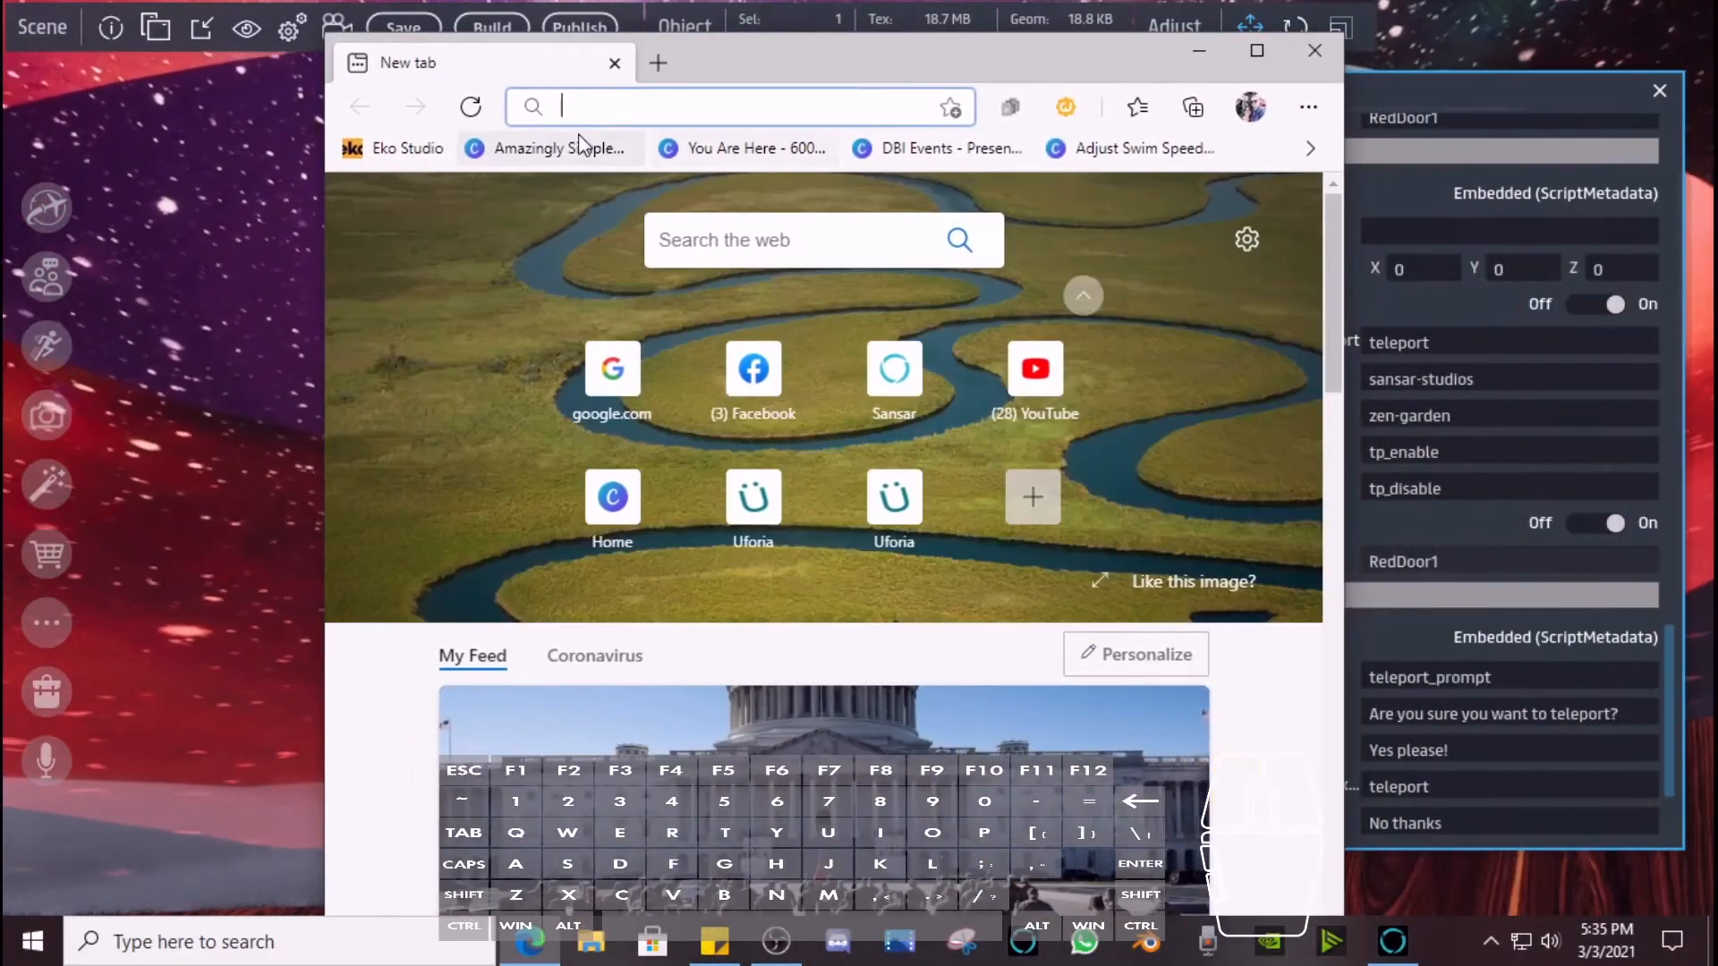
{"action": "left_click", "coordinate": [583, 107]}
{"action": "type", "text": "sa"}
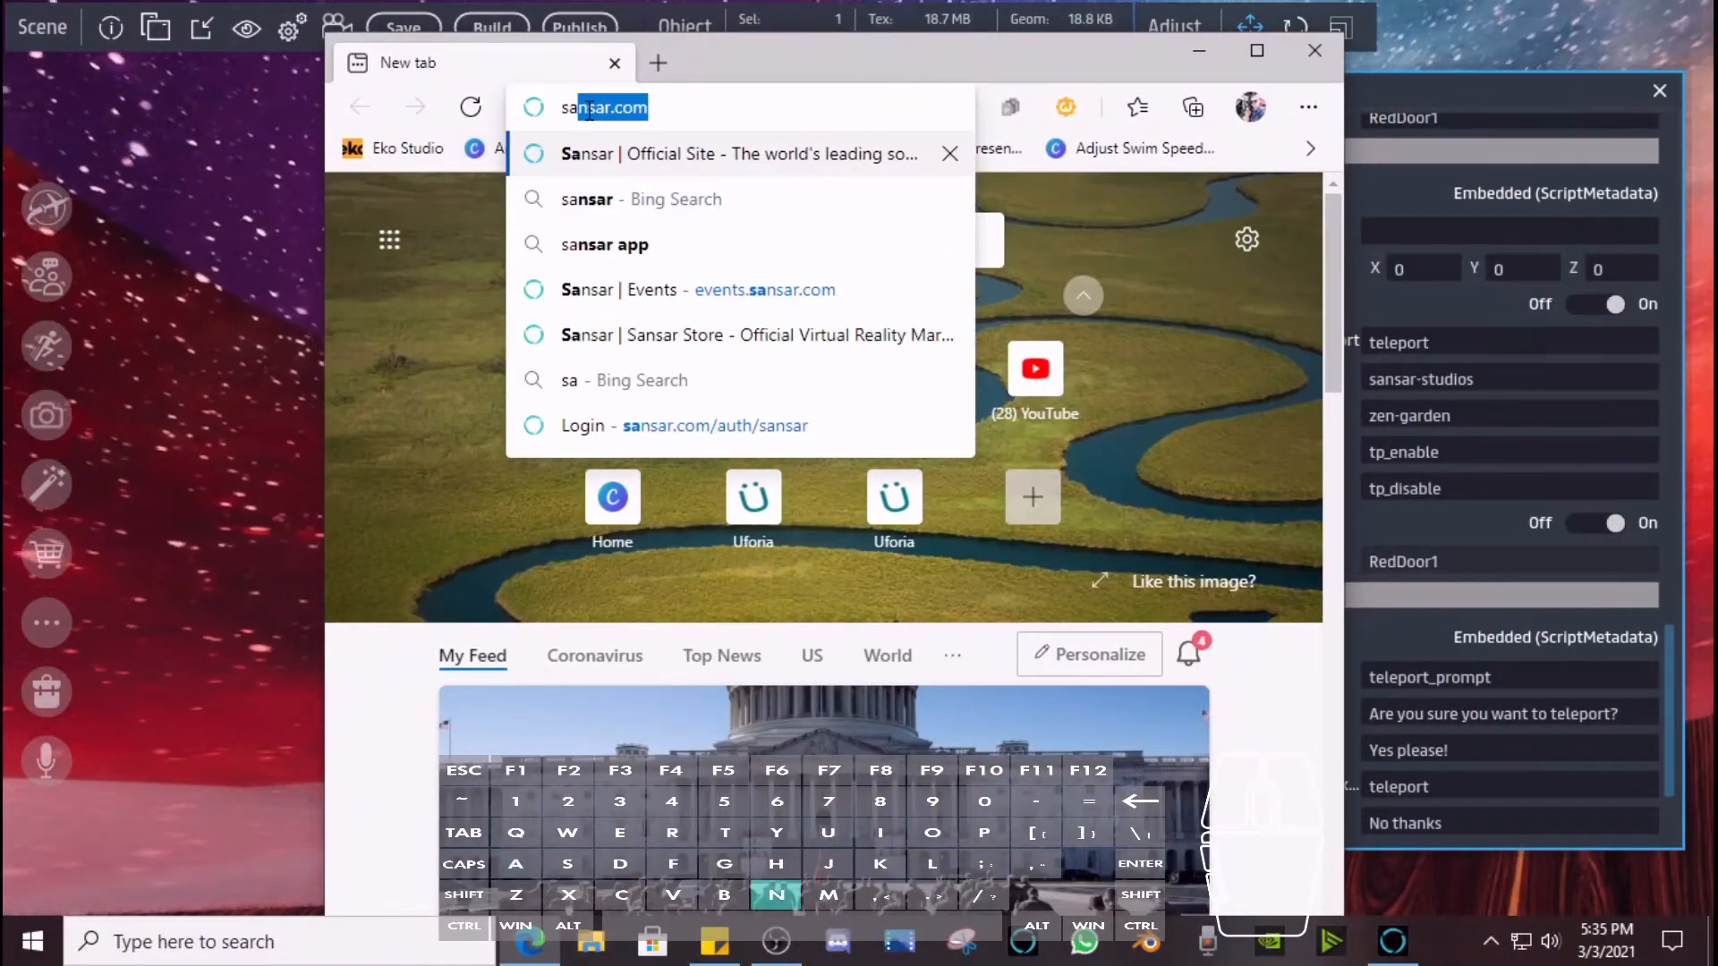
{"action": "type", "text": "nsar"}
{"action": "key", "text": "Return"}
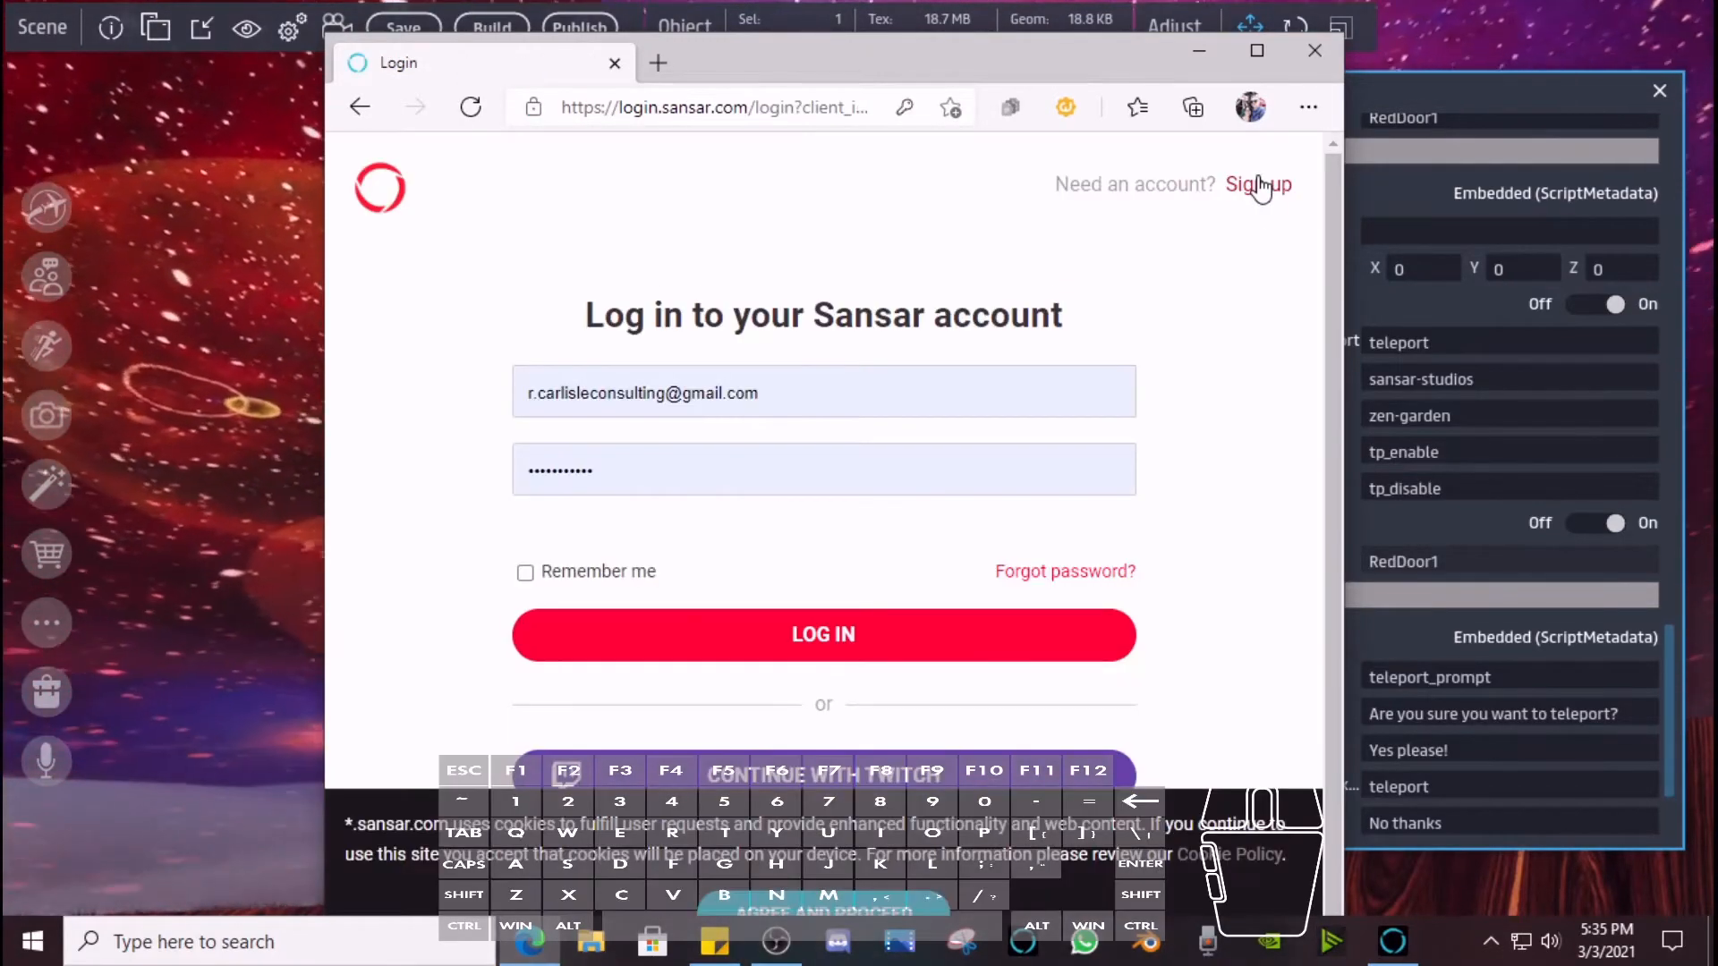
- Log in to the Sansar account with the prefilled credentials and display the account's user ID
{"action": "left_click", "coordinate": [781, 637]}
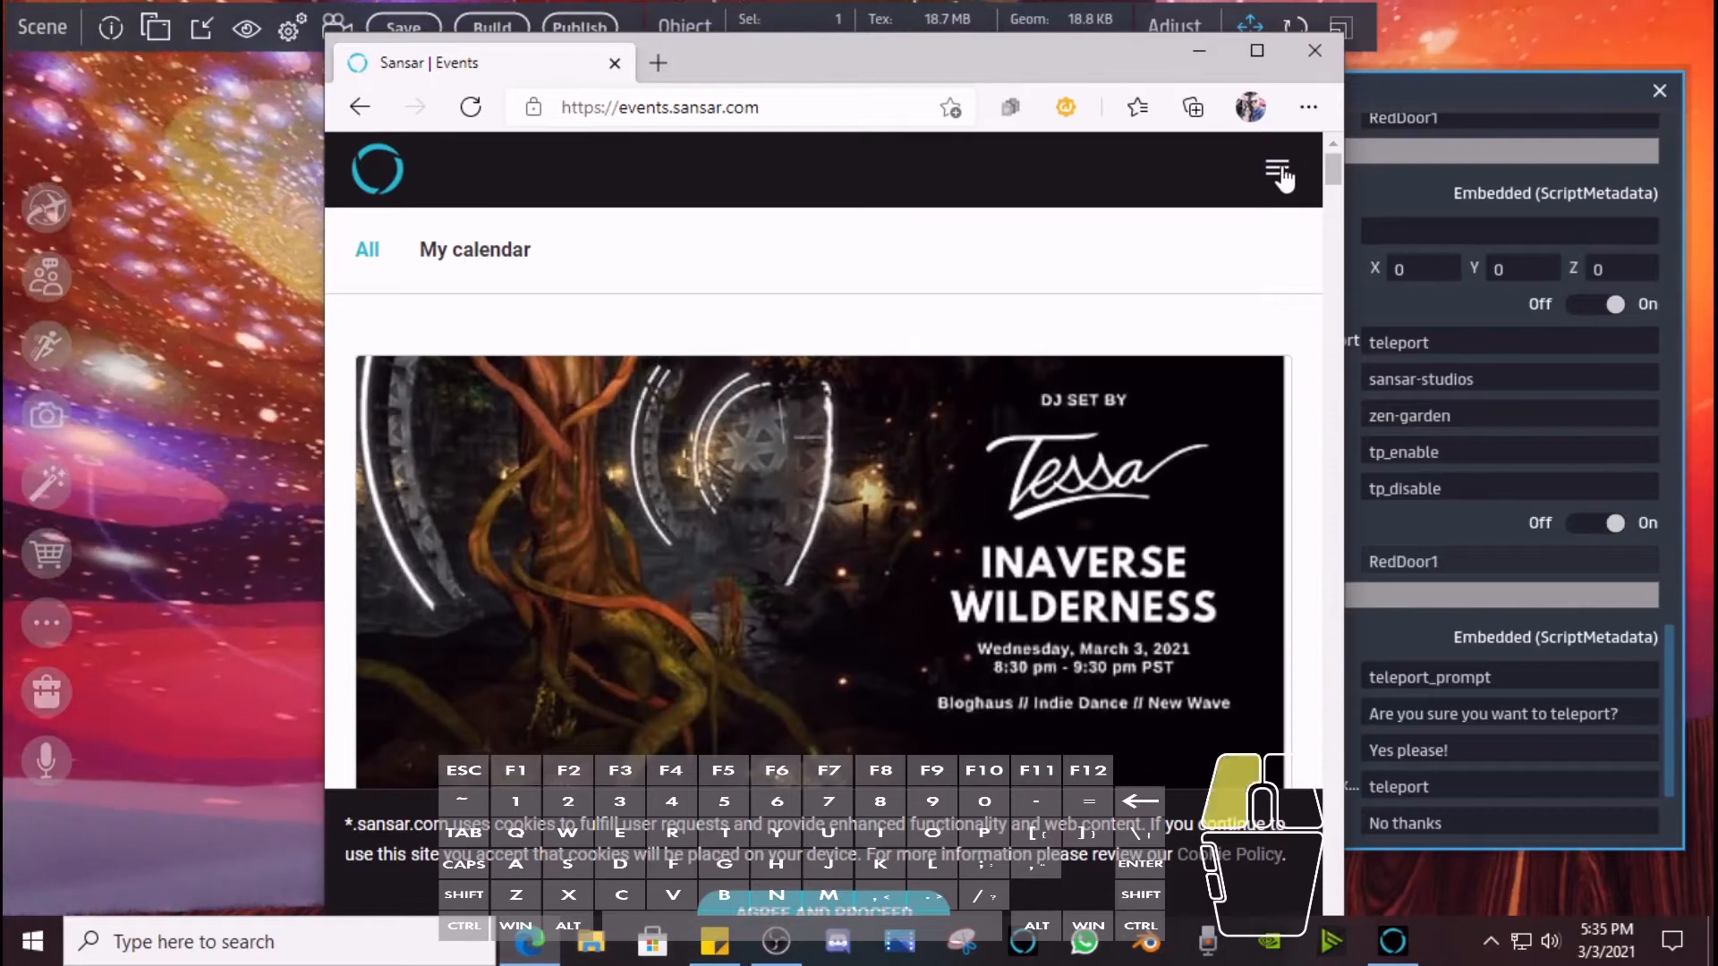
{"action": "left_click", "coordinate": [1282, 175]}
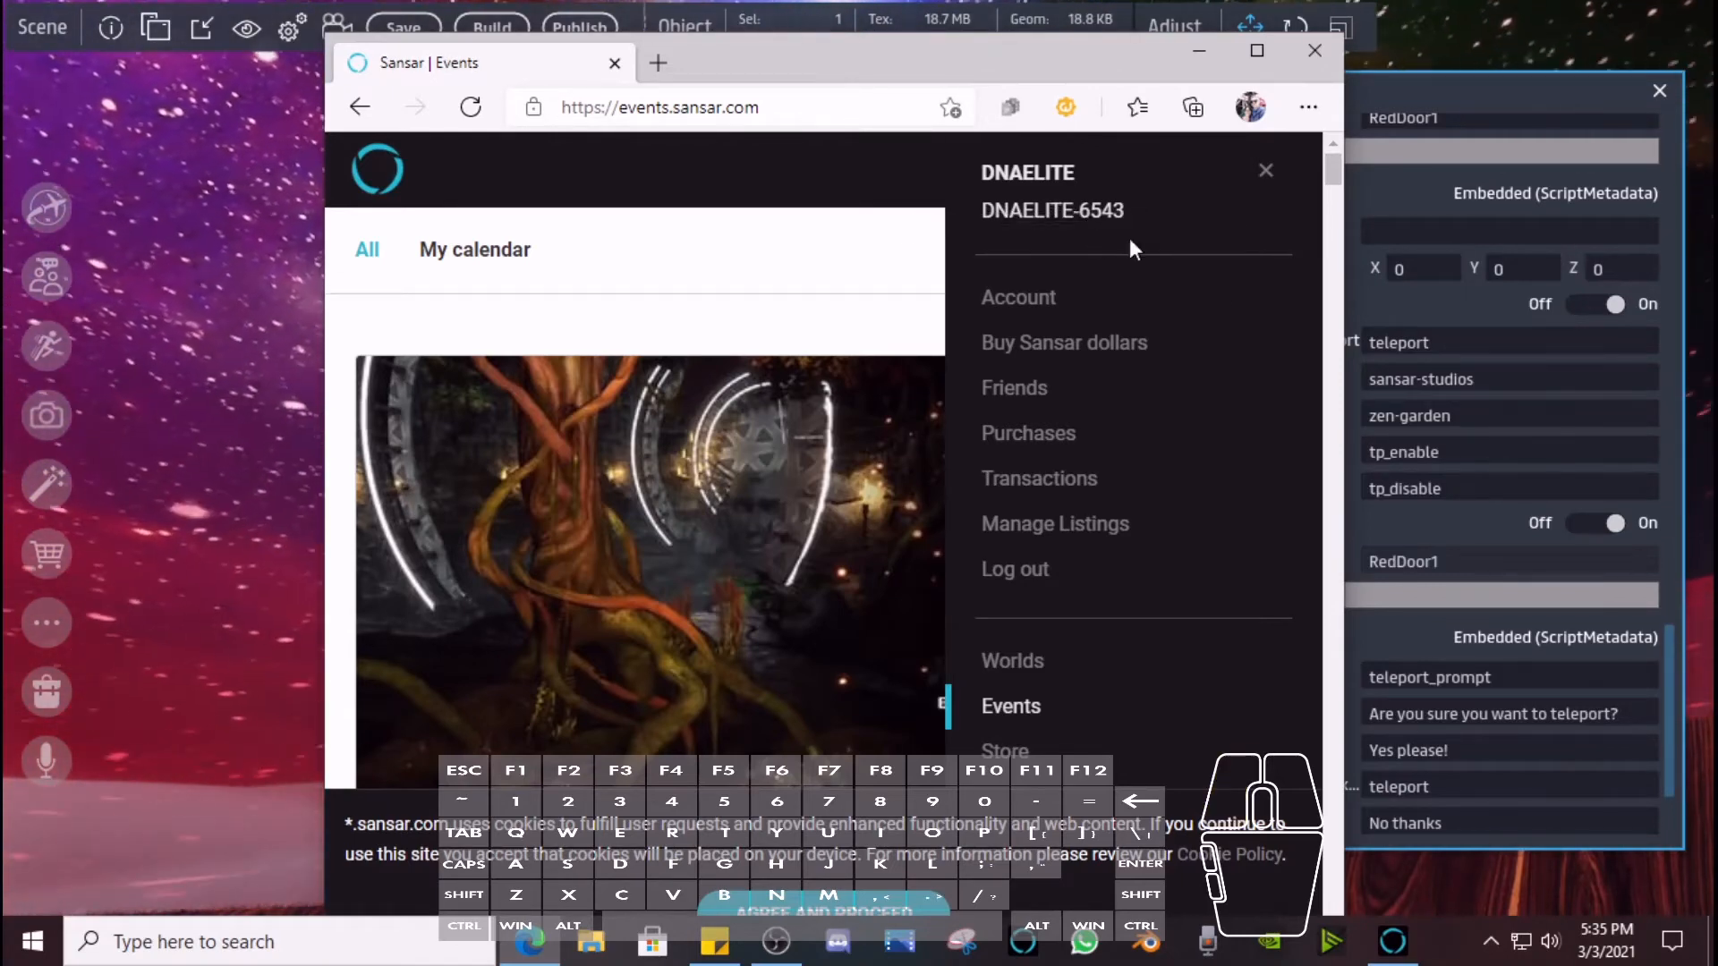
- Switch back to the Sansar scene editor and set the third script's destination owner to the account's user ID
{"action": "left_click", "coordinate": [1488, 385]}
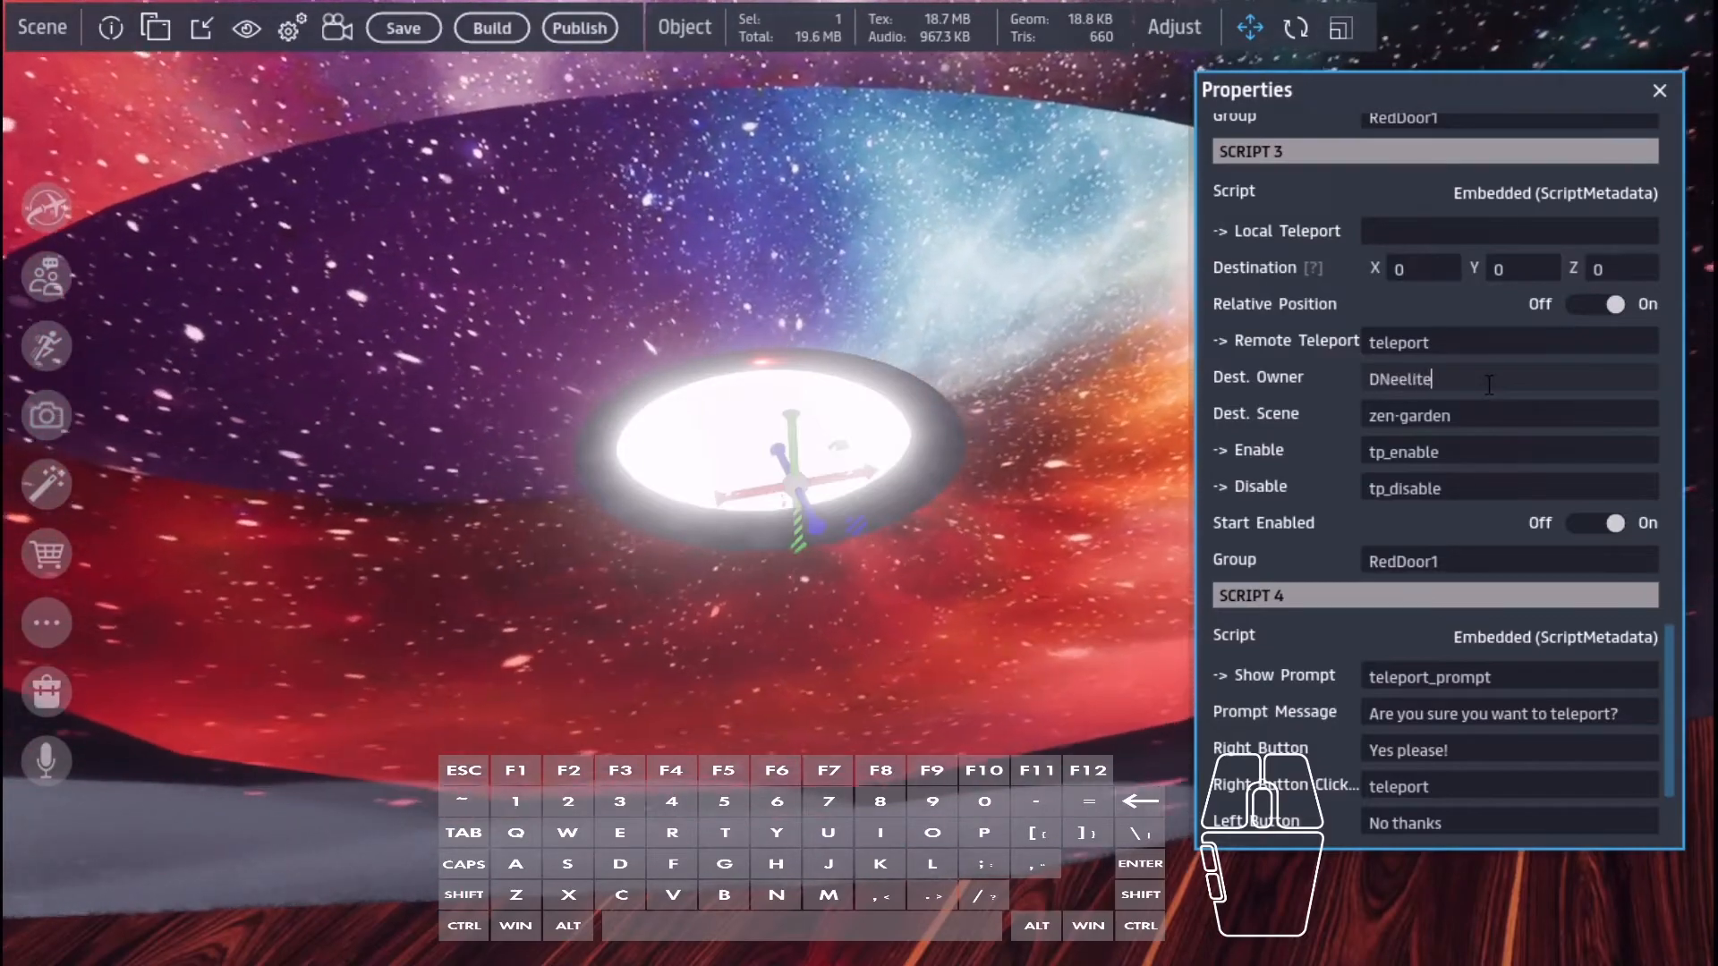
{"action": "key", "text": "BackSpace"}
{"action": "key", "text": "BackSpace"}
{"action": "key", "text": "BackSpace"}
{"action": "key", "text": "BackSpace"}
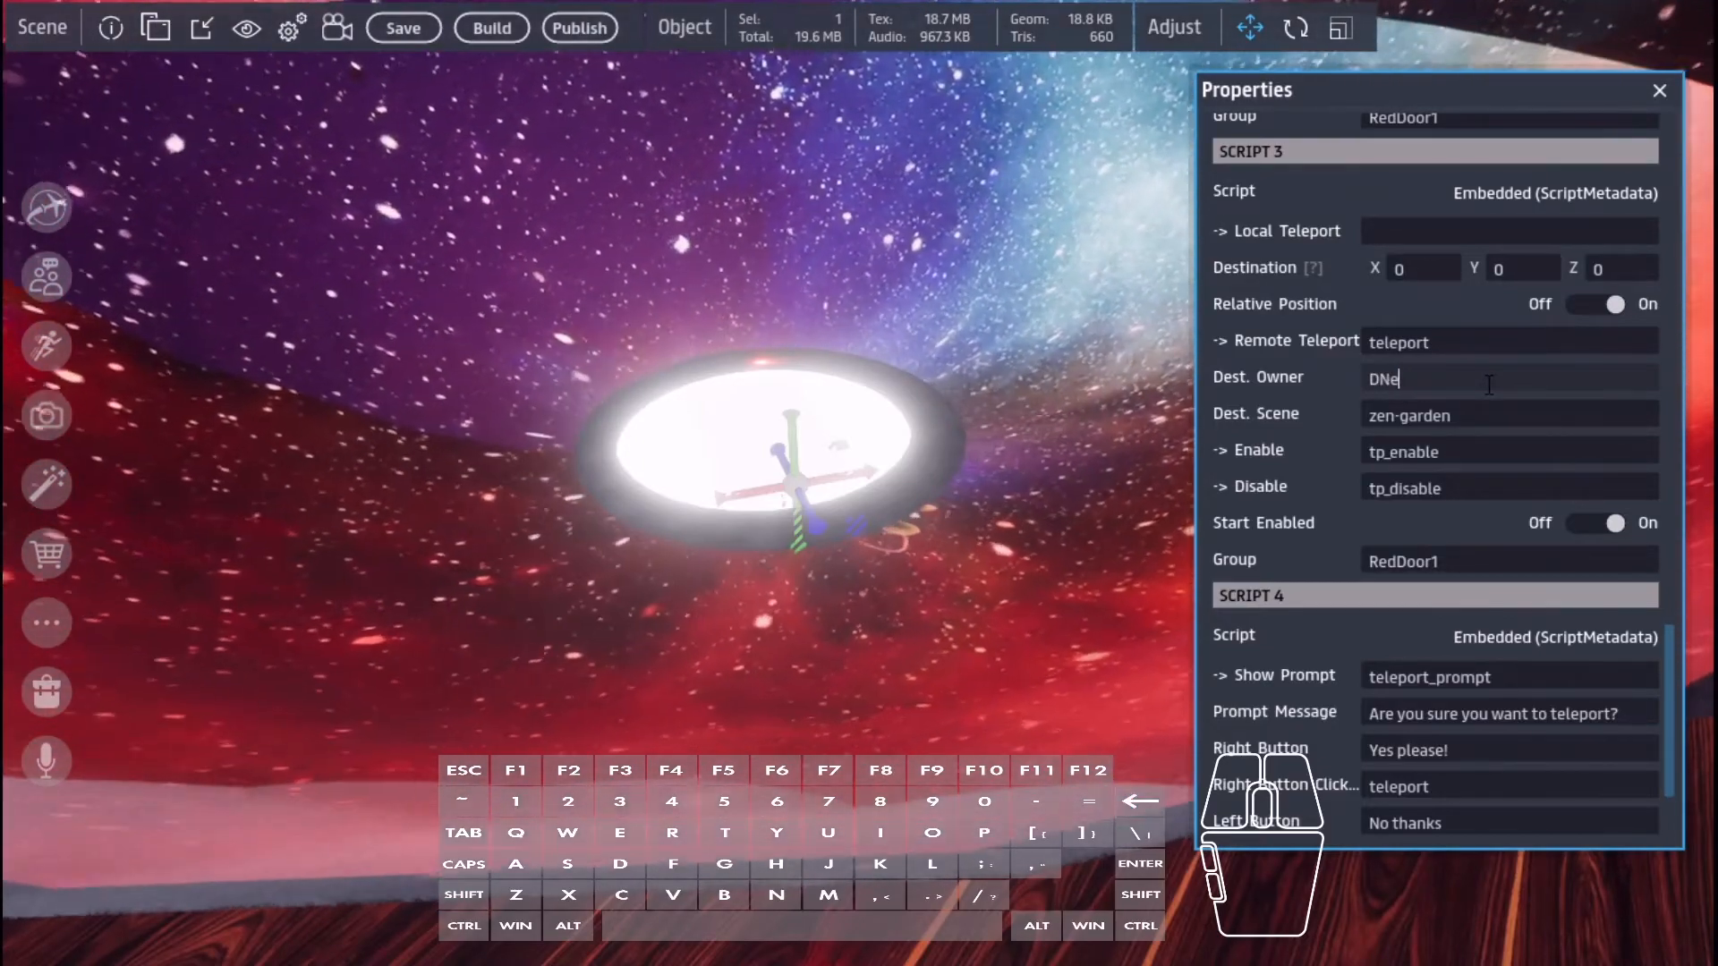
{"action": "type", "text": "A"}
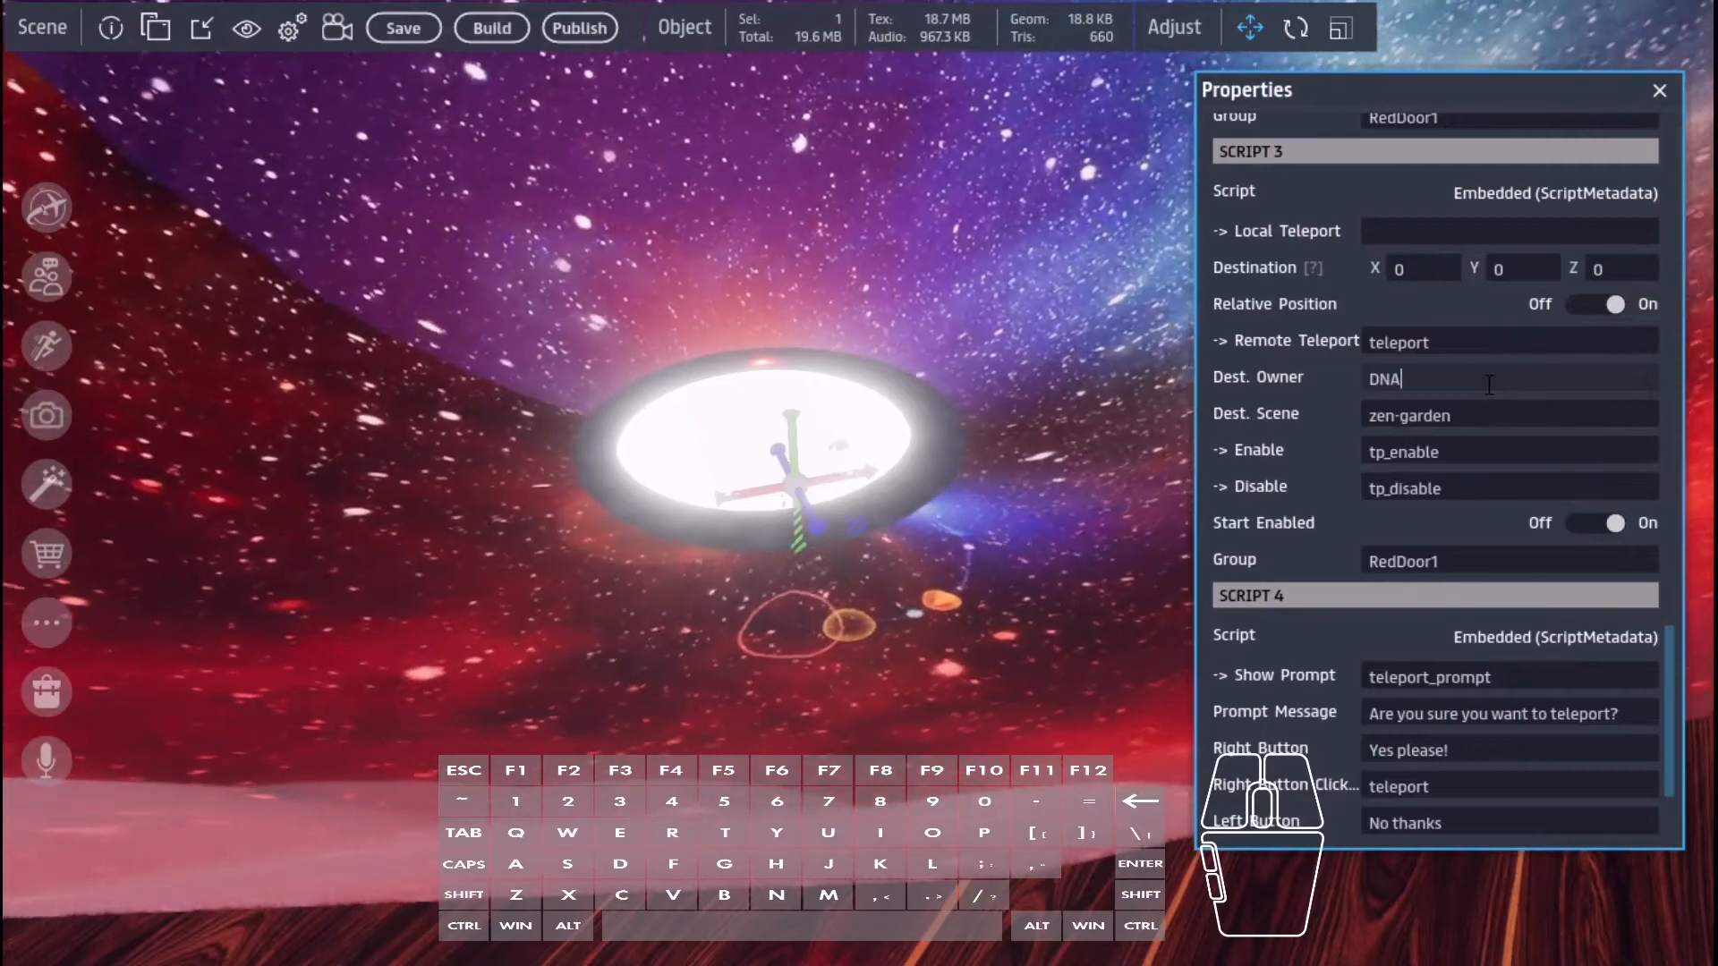
{"action": "type", "text": "elite-"}
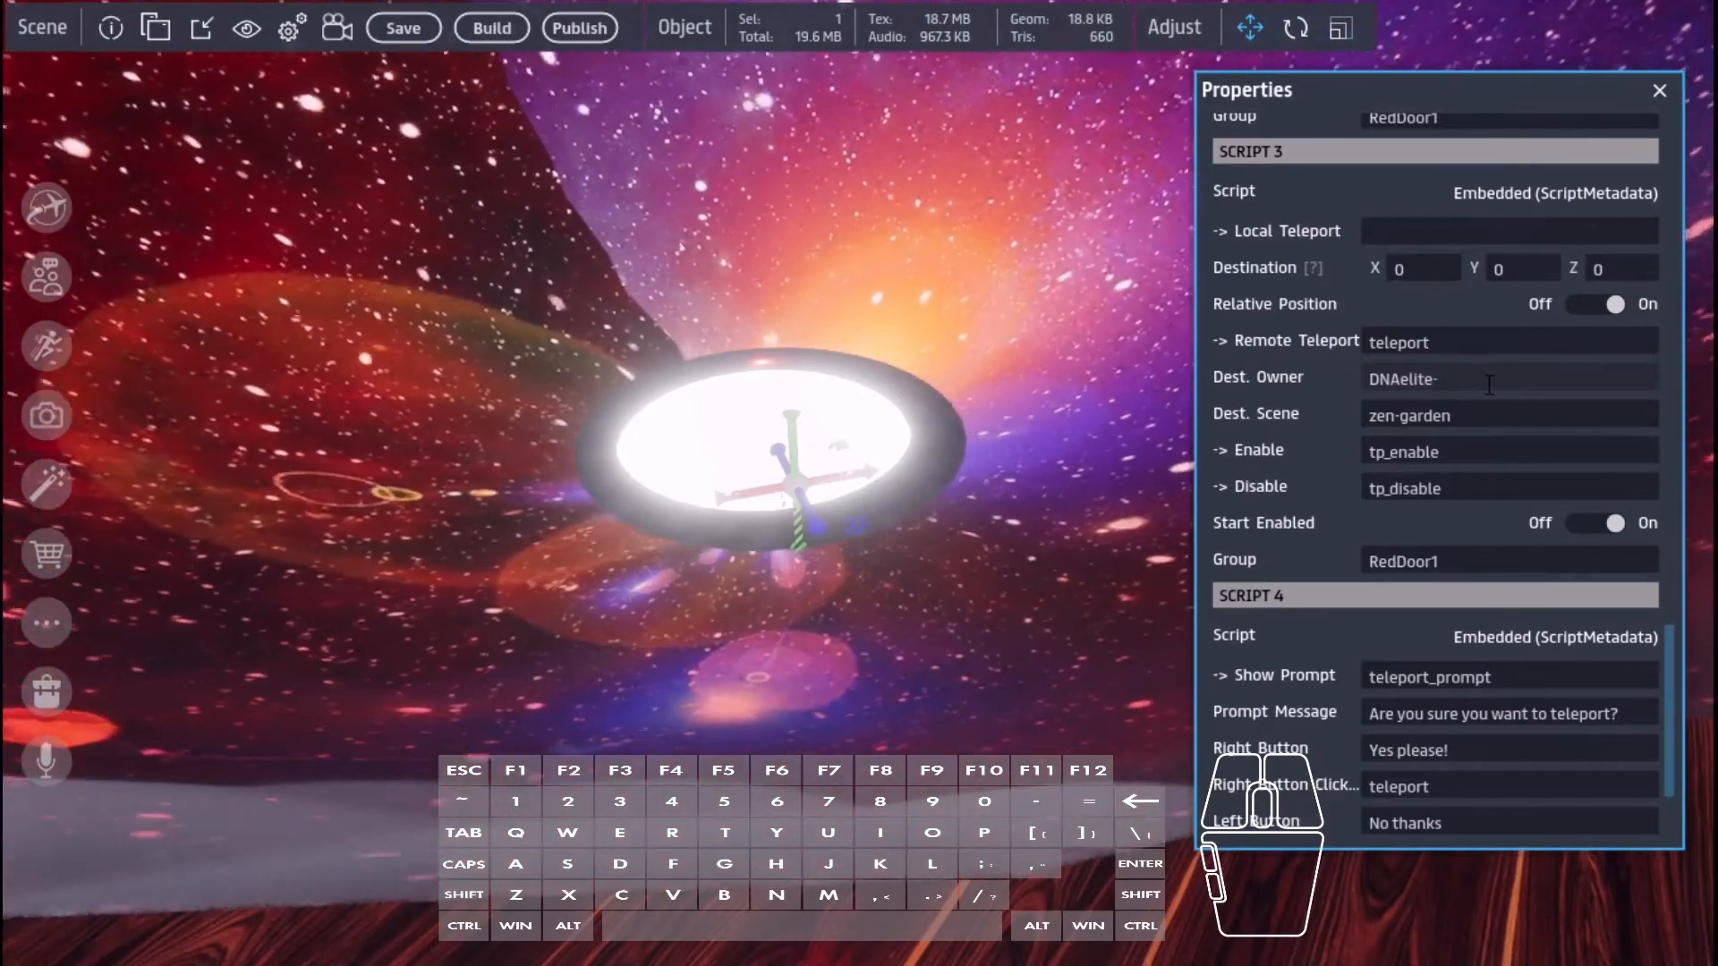
{"action": "type", "text": "6543"}
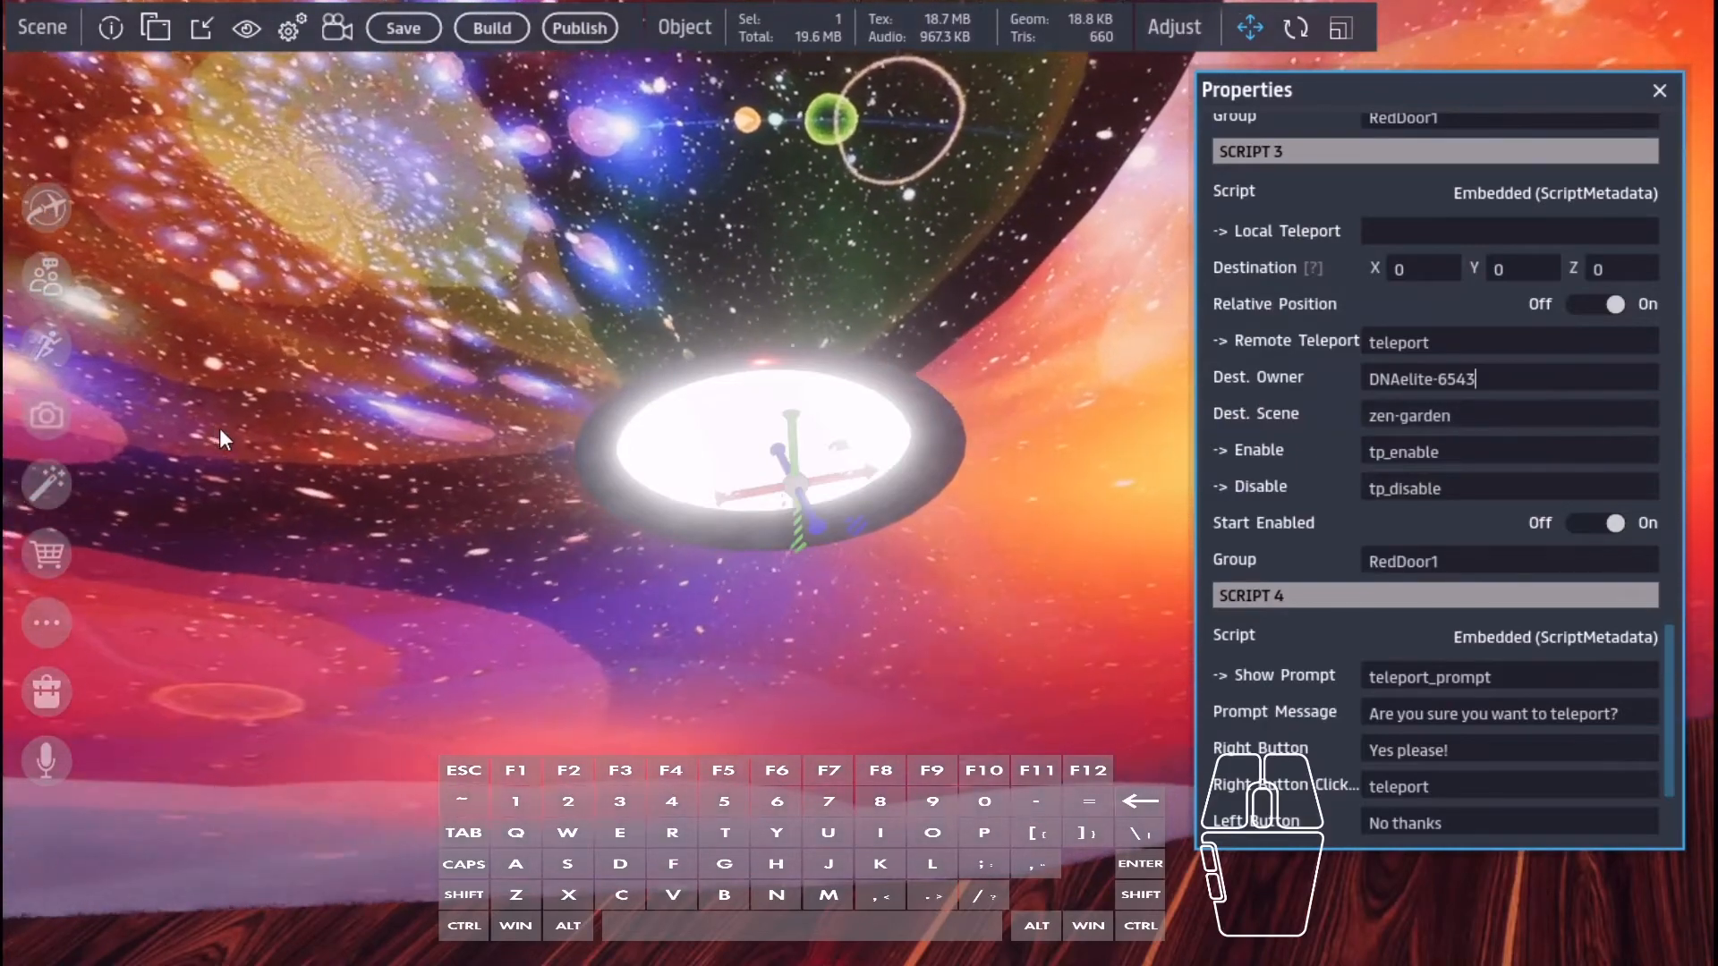
- Copy the URL of the Digital Business International HUB world from the list of created worlds, then close the list
{"action": "left_click", "coordinate": [45, 482]}
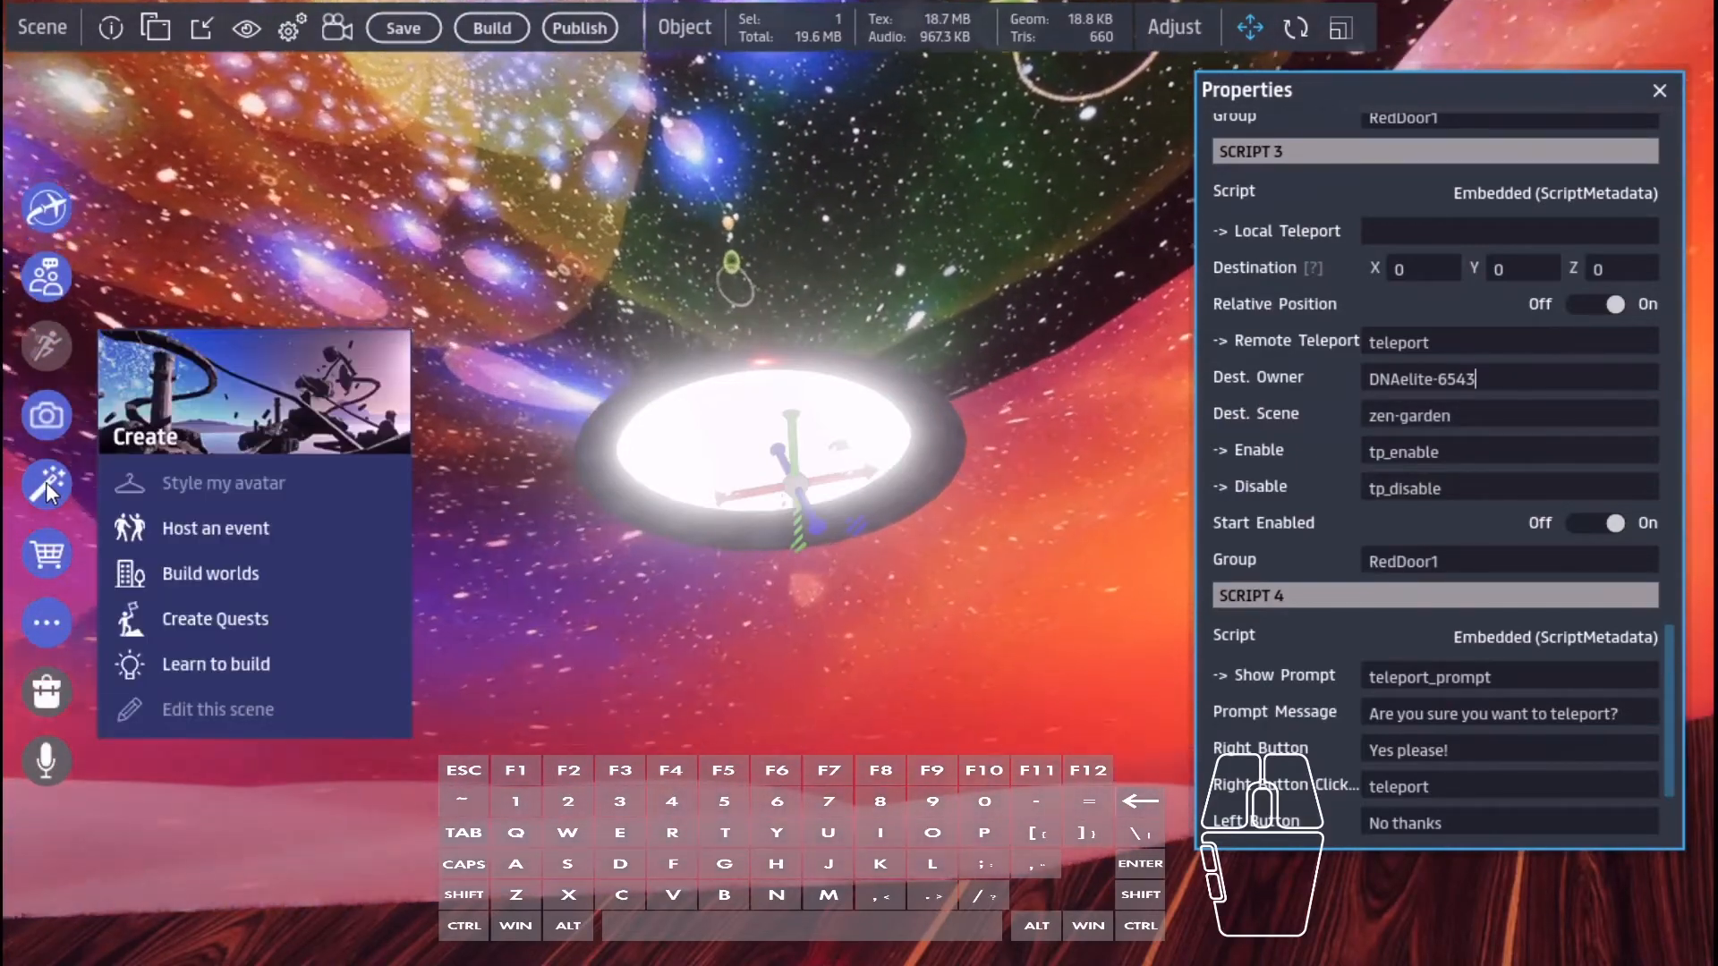
{"action": "left_click", "coordinate": [212, 576]}
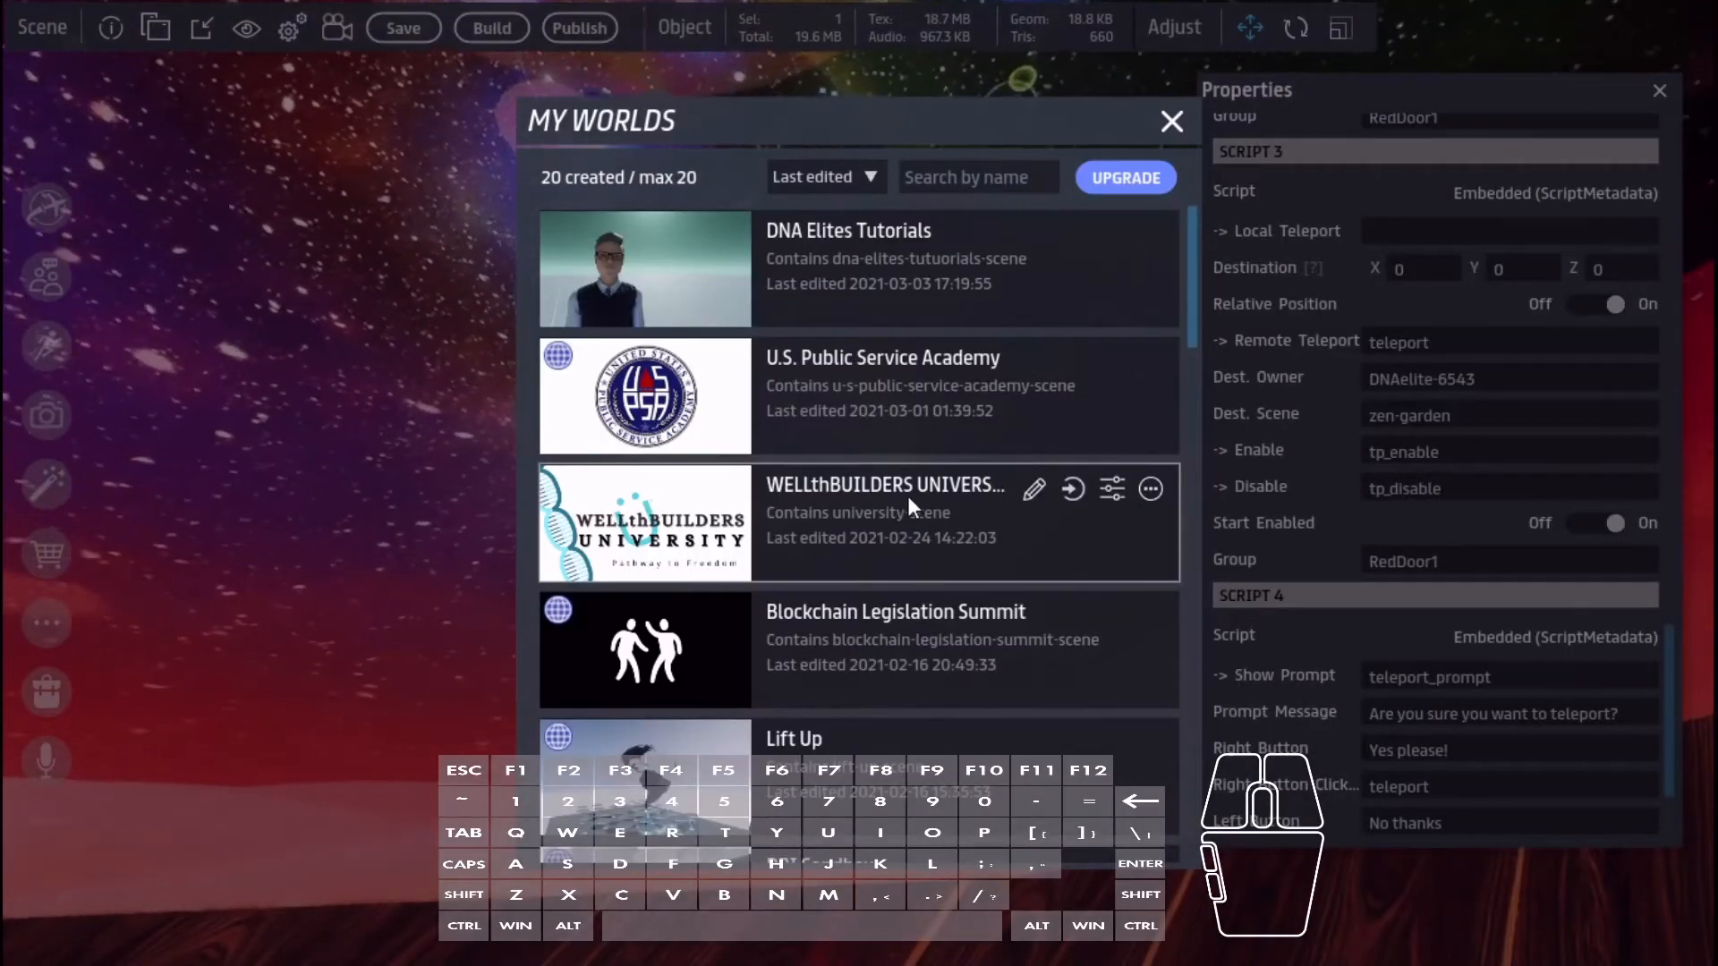
{"action": "scroll", "coordinate": [907, 496], "scroll_direction": "down", "scroll_amount": 5}
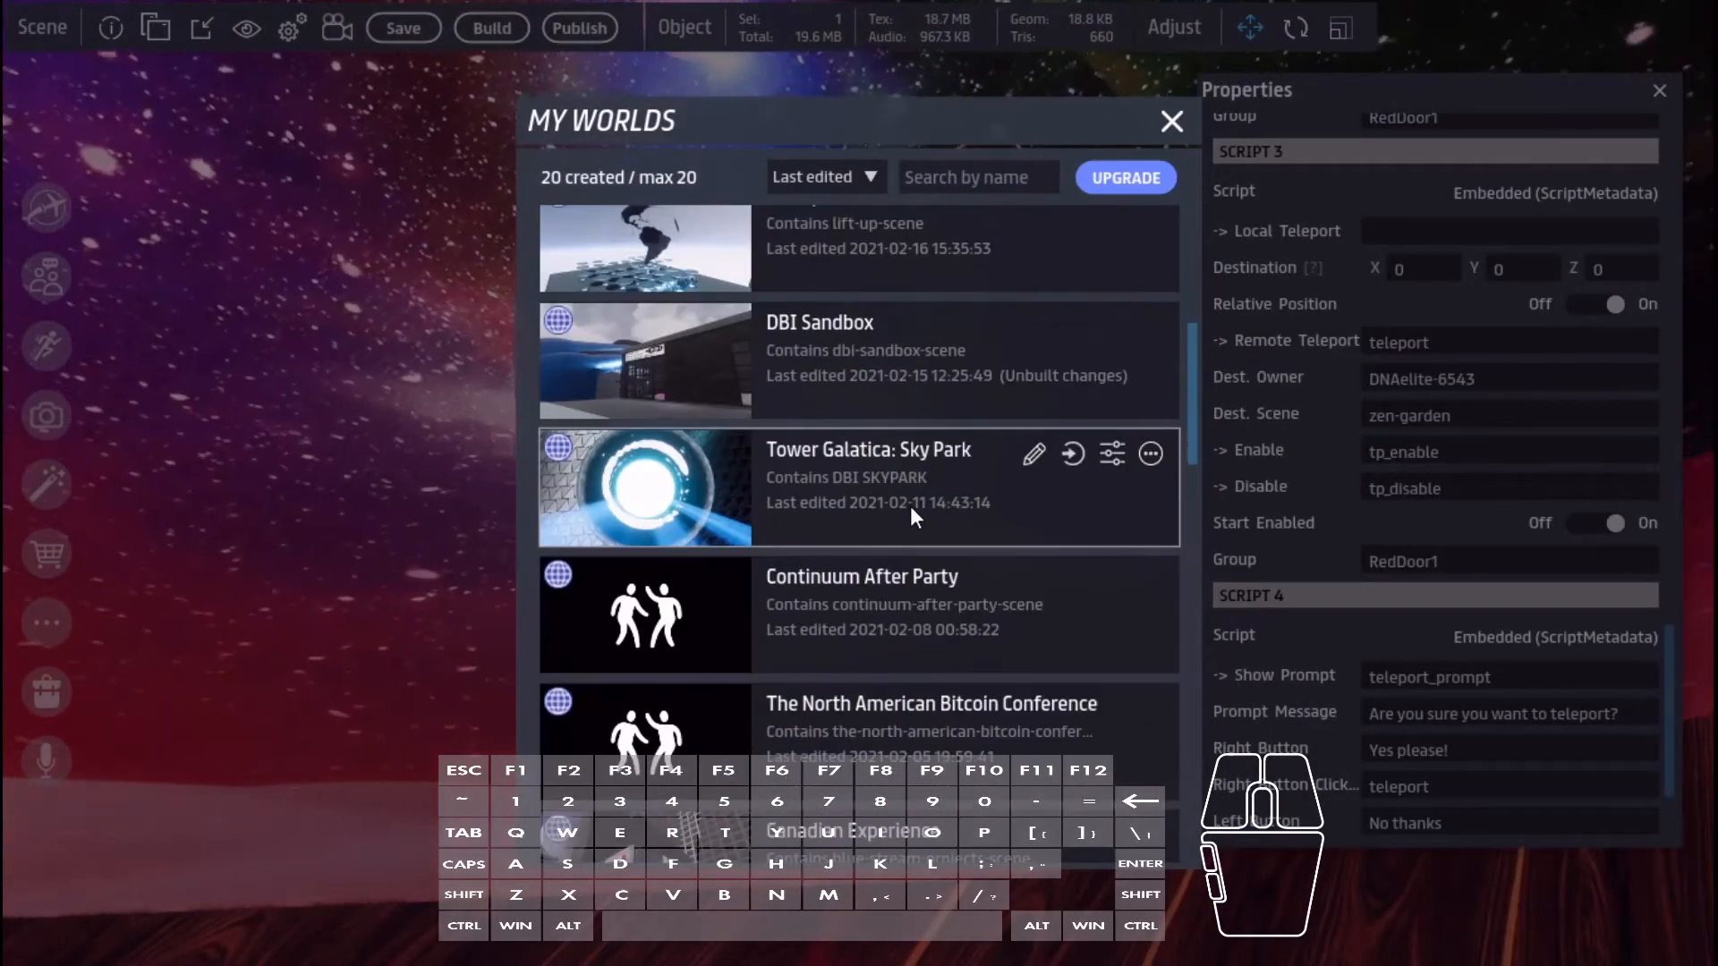
{"action": "scroll", "coordinate": [909, 503], "scroll_direction": "down", "scroll_amount": 10}
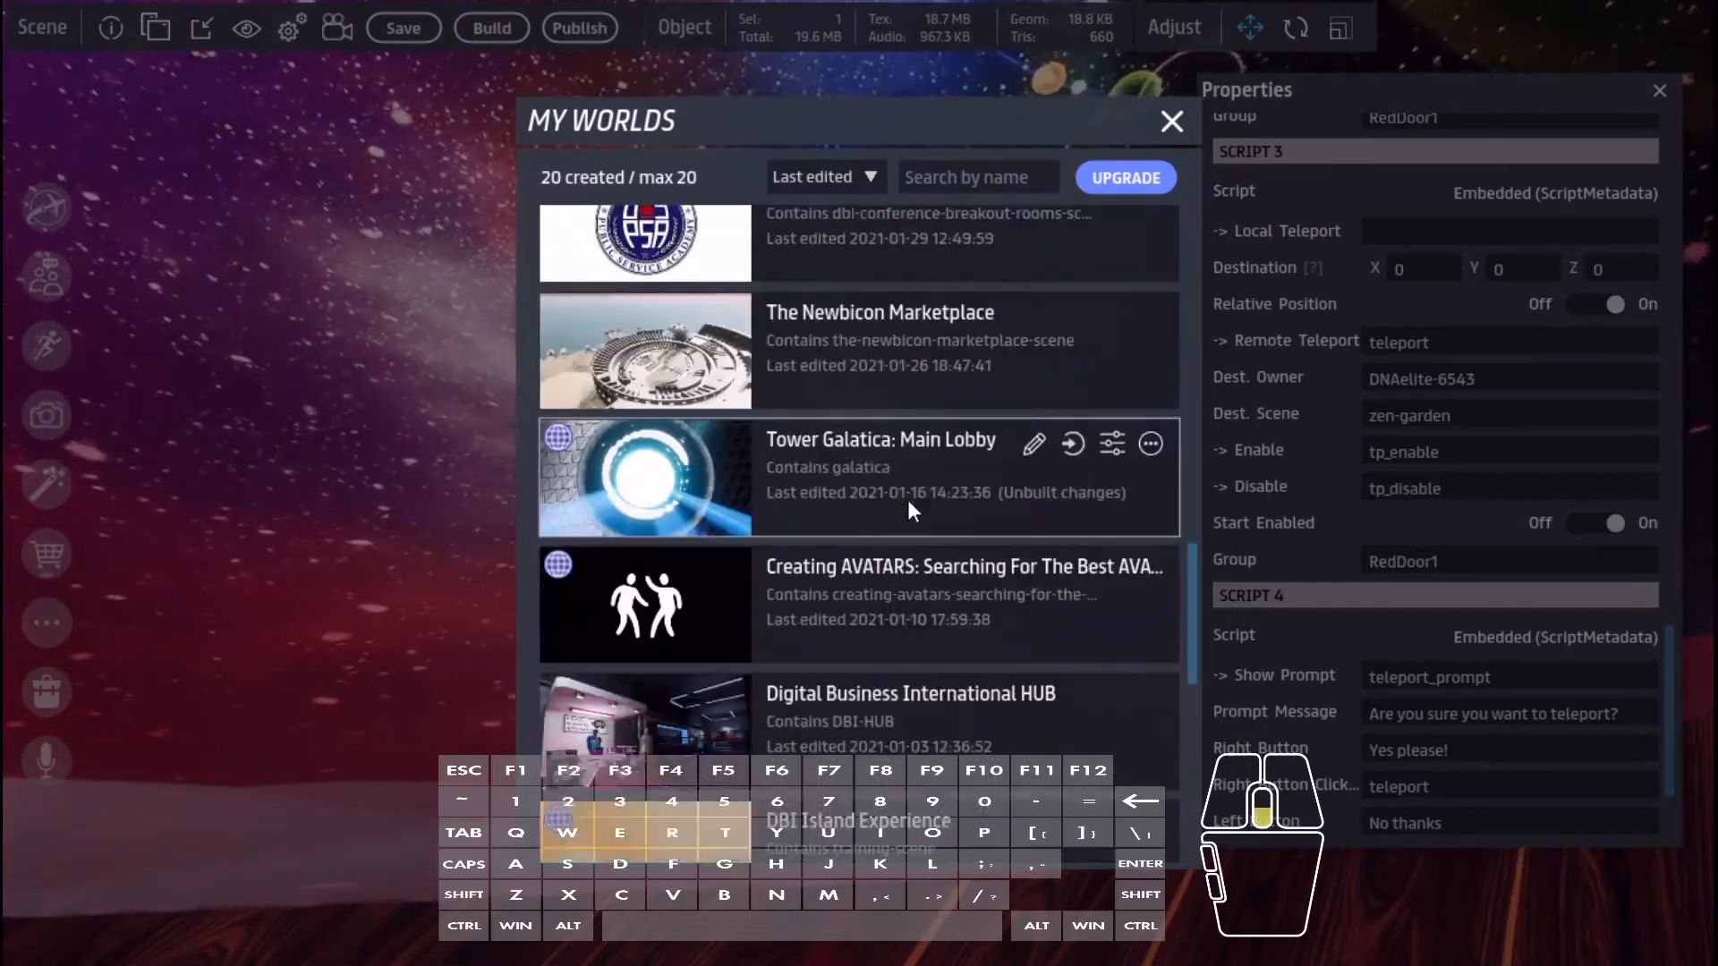
{"action": "scroll", "coordinate": [907, 499], "scroll_direction": "down", "scroll_amount": 2}
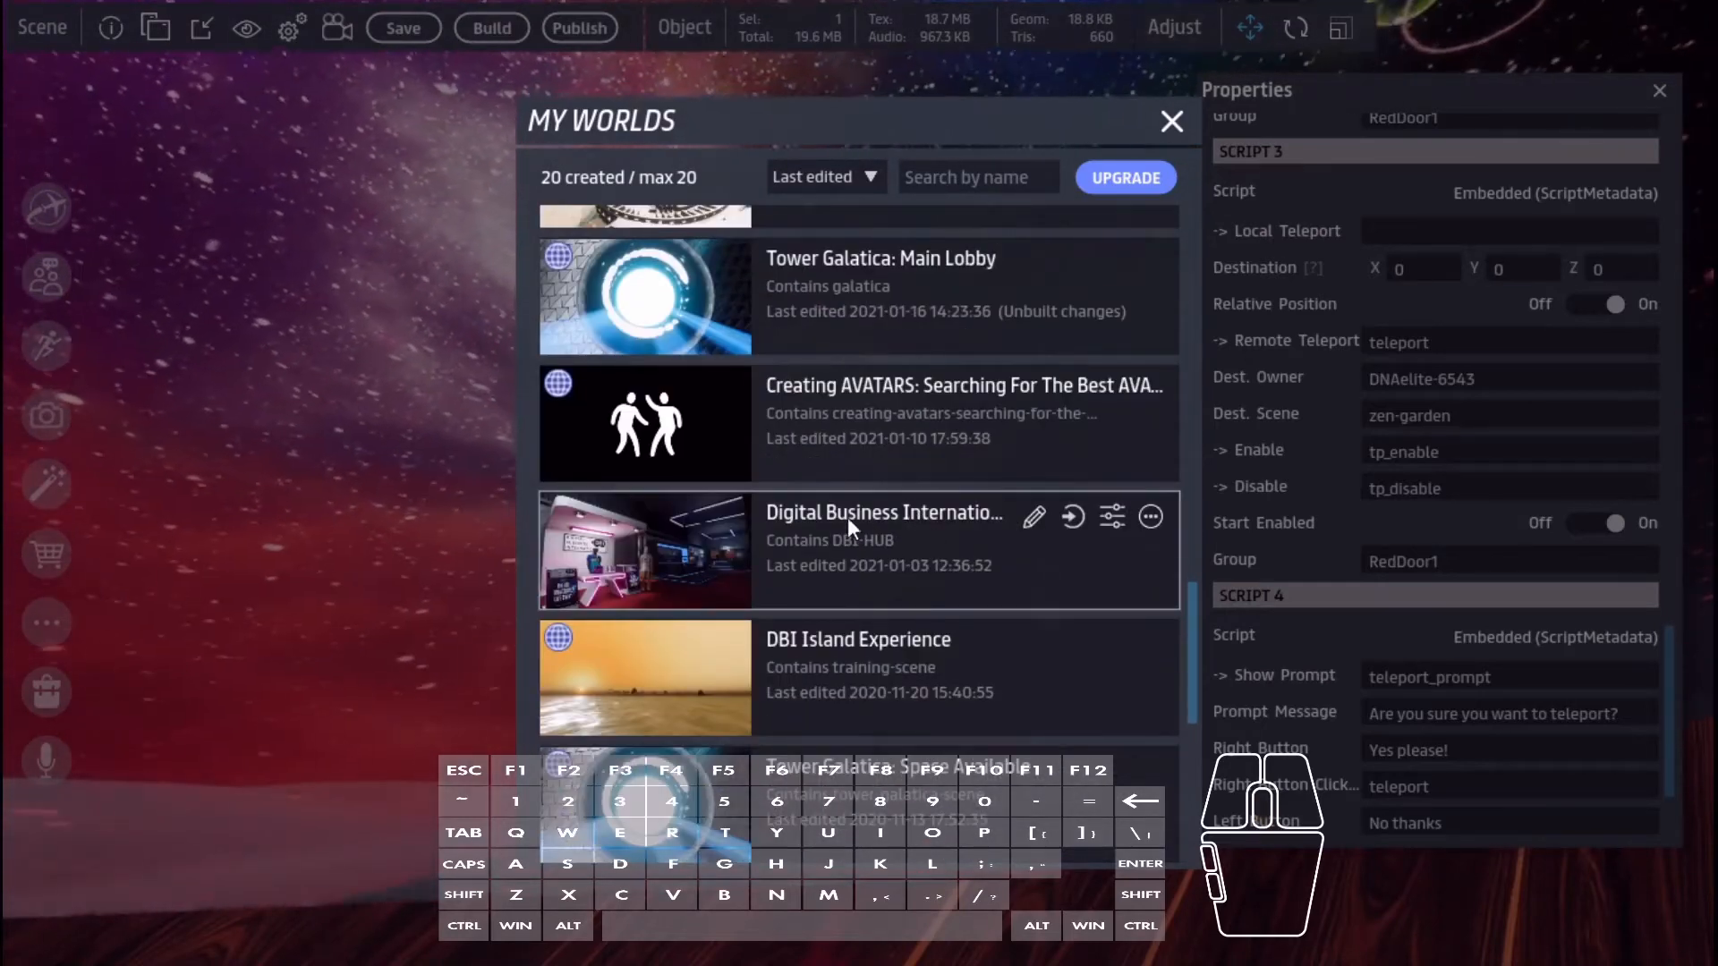
{"action": "left_click", "coordinate": [1150, 517]}
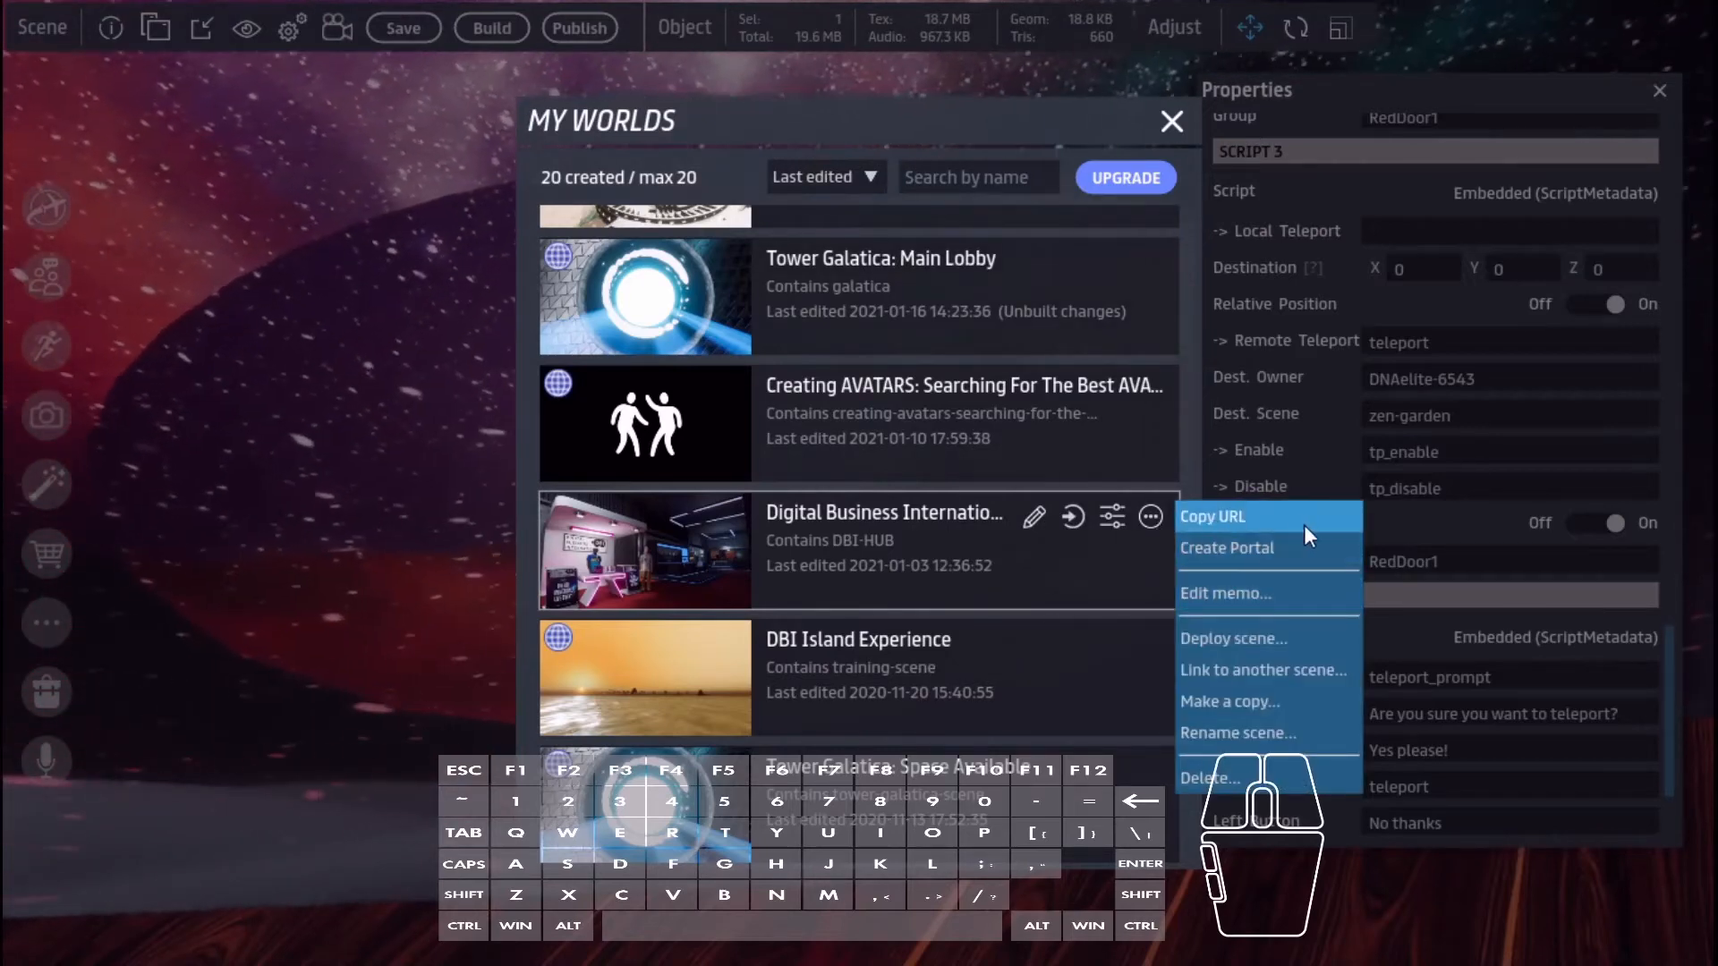
{"action": "left_click", "coordinate": [1231, 517]}
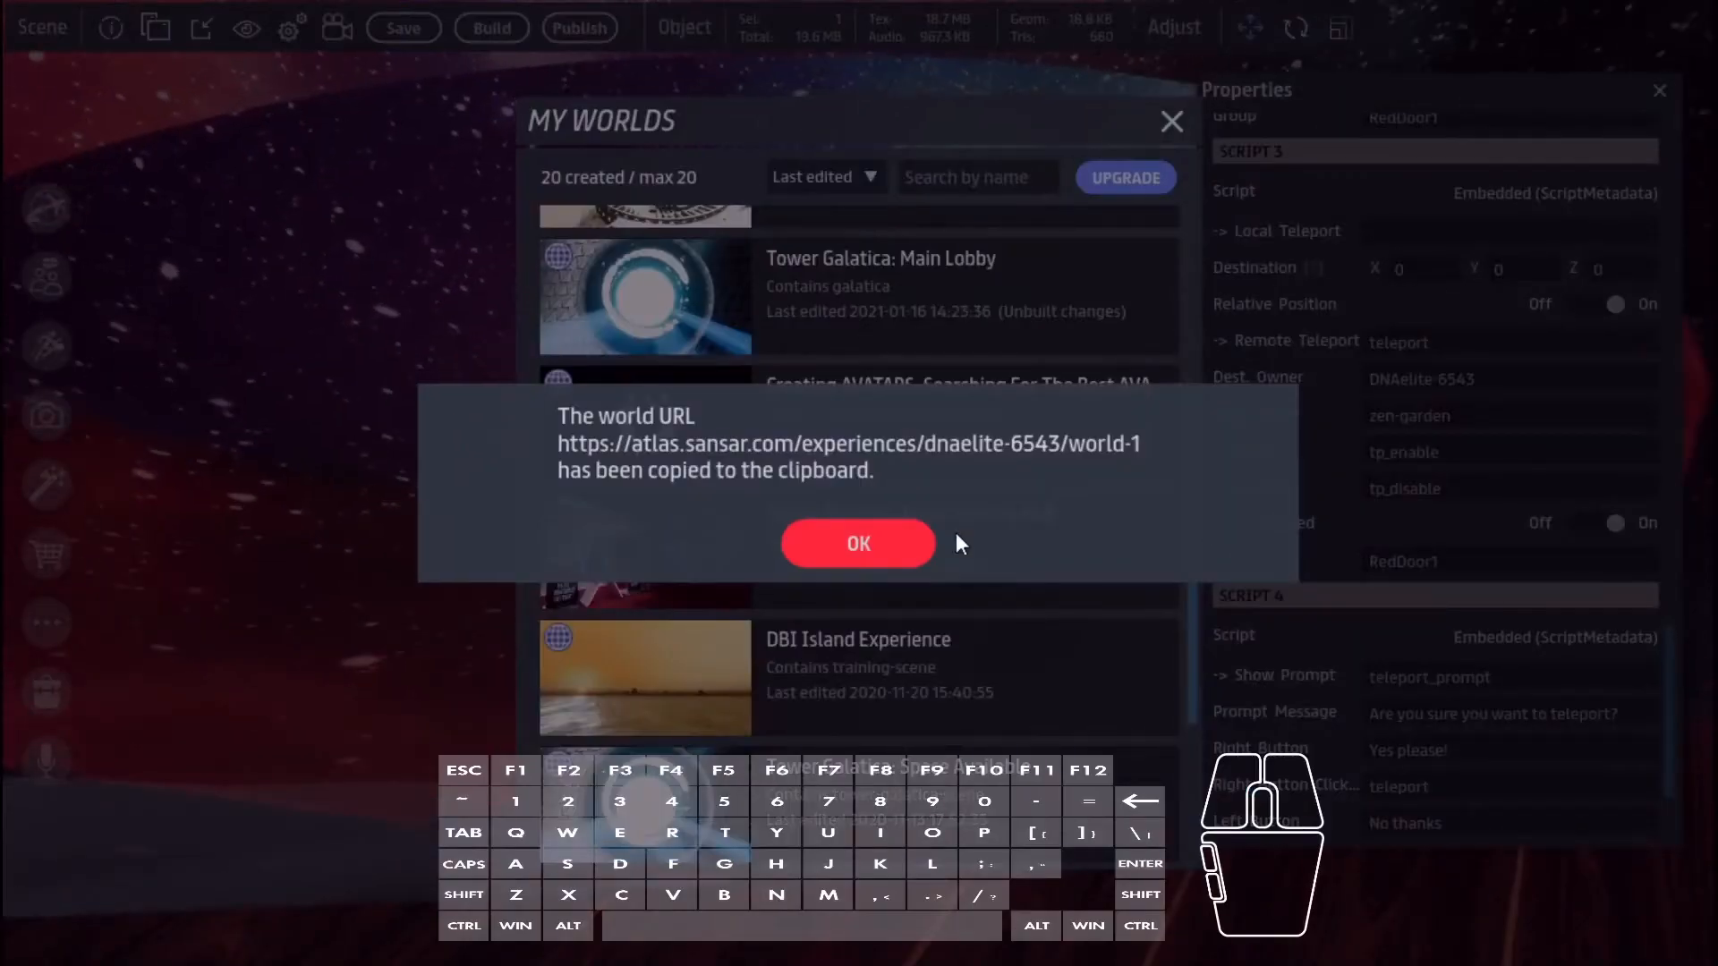
{"action": "left_click", "coordinate": [896, 542]}
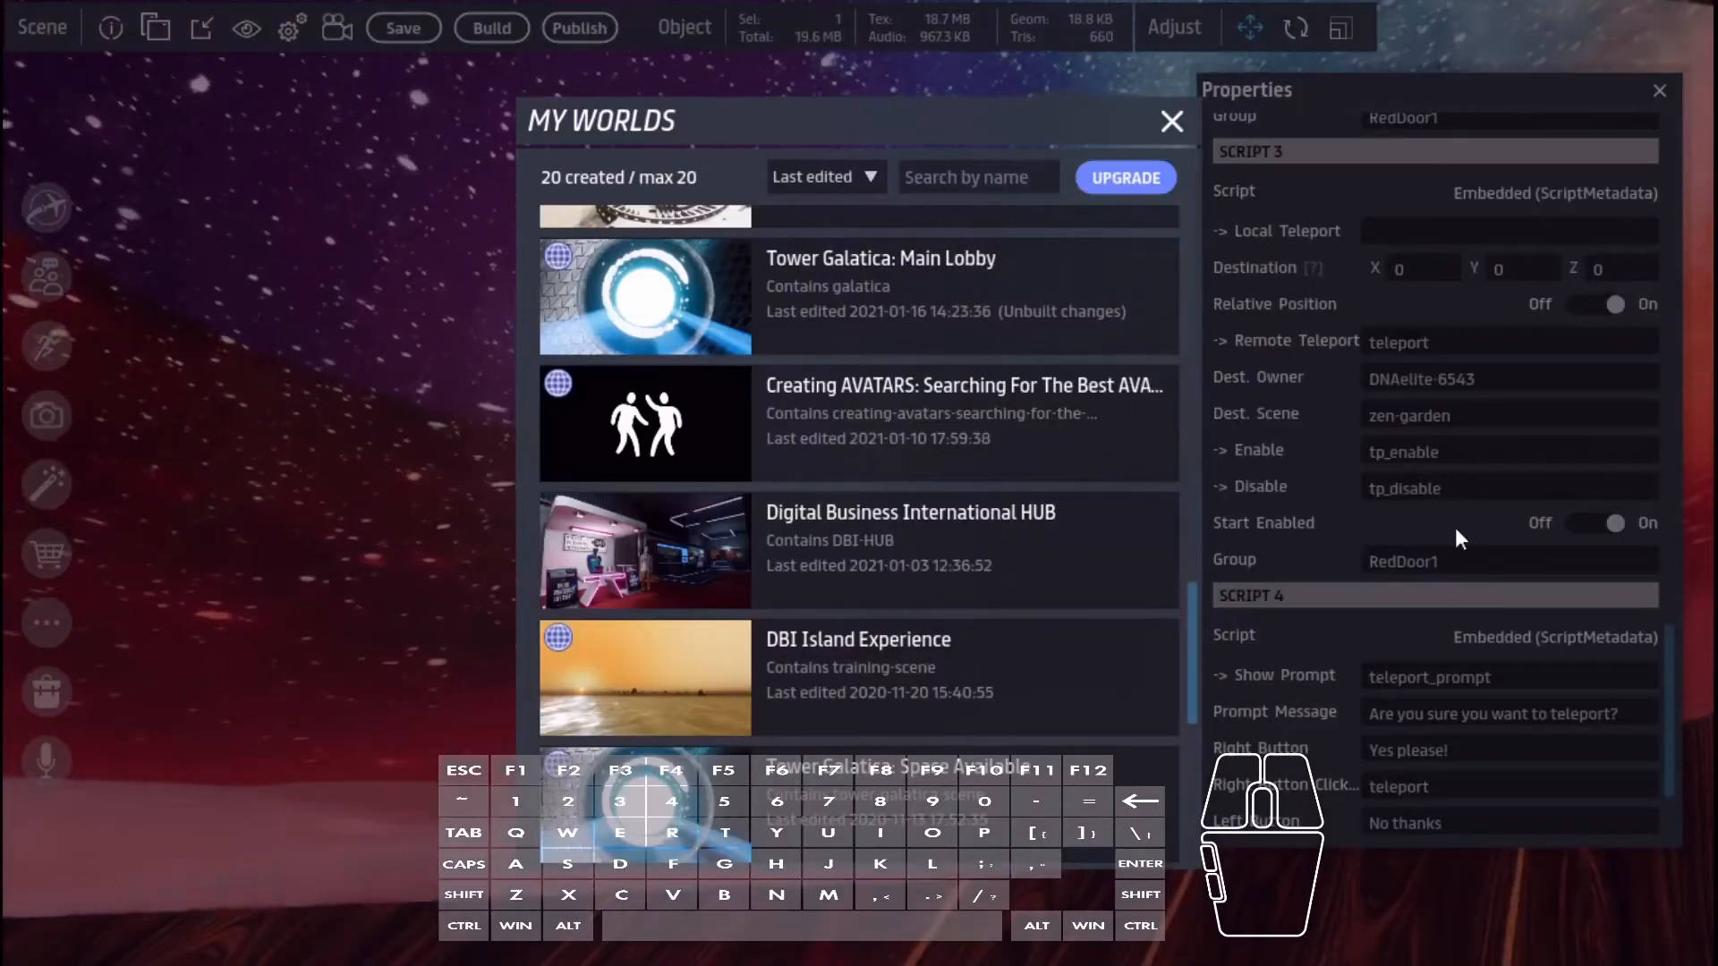
{"action": "left_click", "coordinate": [1170, 120]}
- Paste the copied URL into the third script's destination scene, reduce it to world-1, and enter the URL's user ID as destination owner
{"action": "left_click", "coordinate": [1398, 417]}
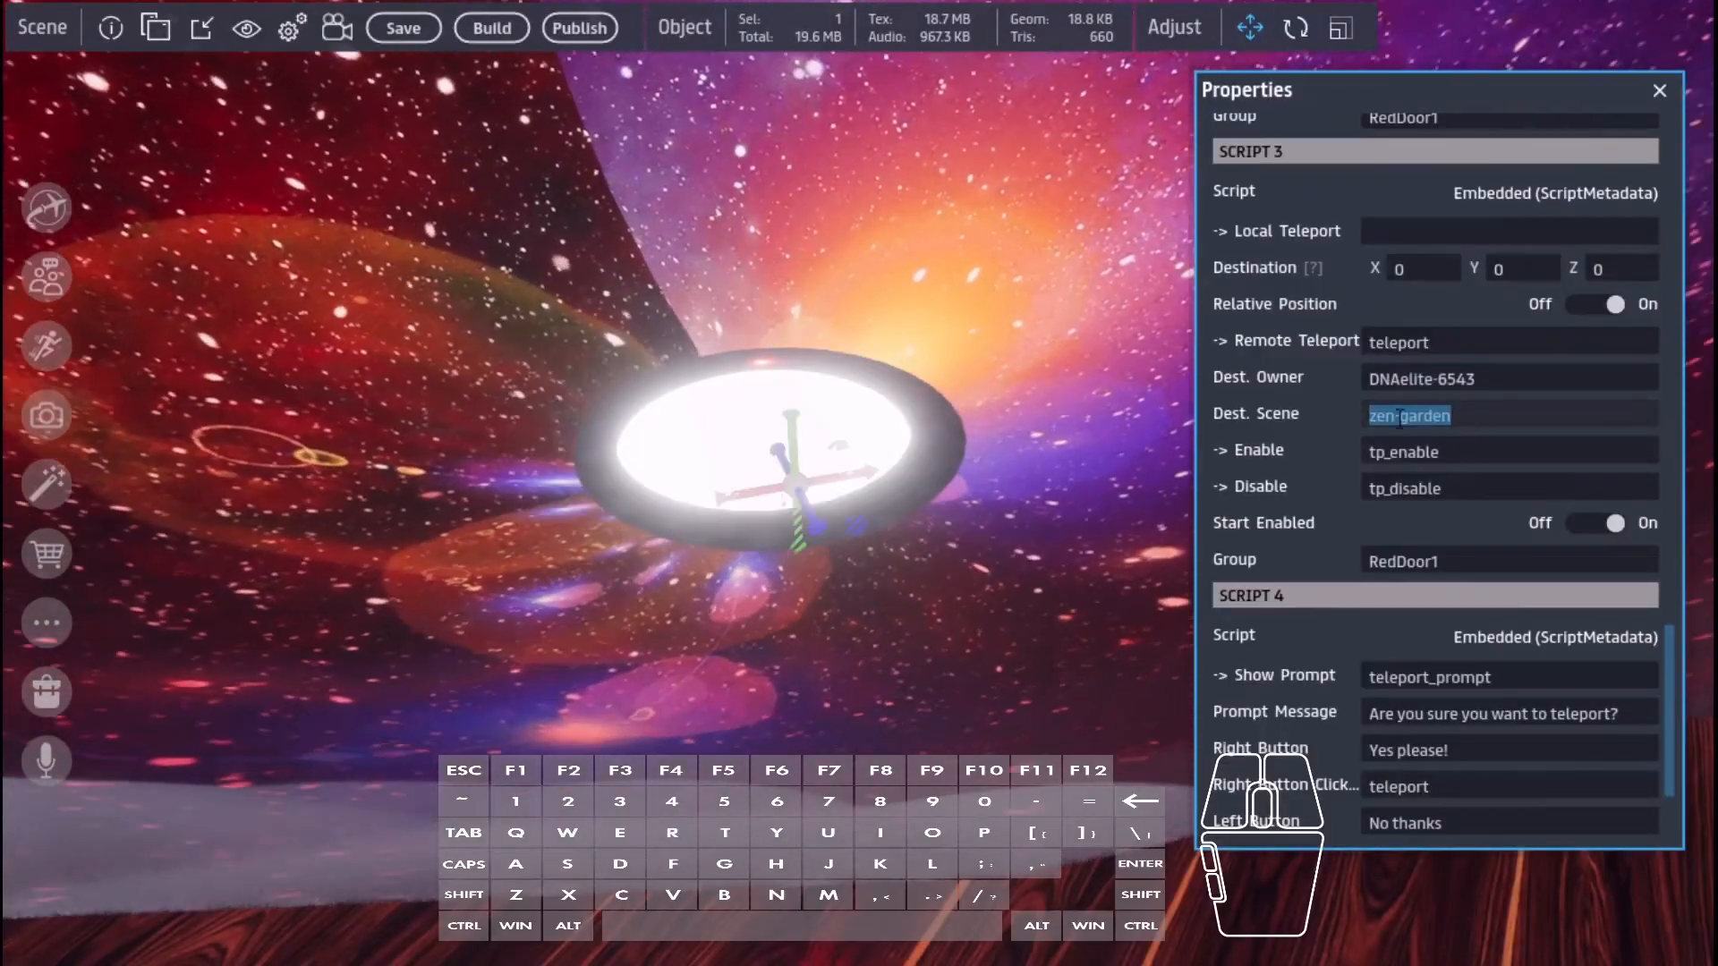
{"action": "right_click", "coordinate": [1398, 417]}
{"action": "left_click", "coordinate": [1424, 493]}
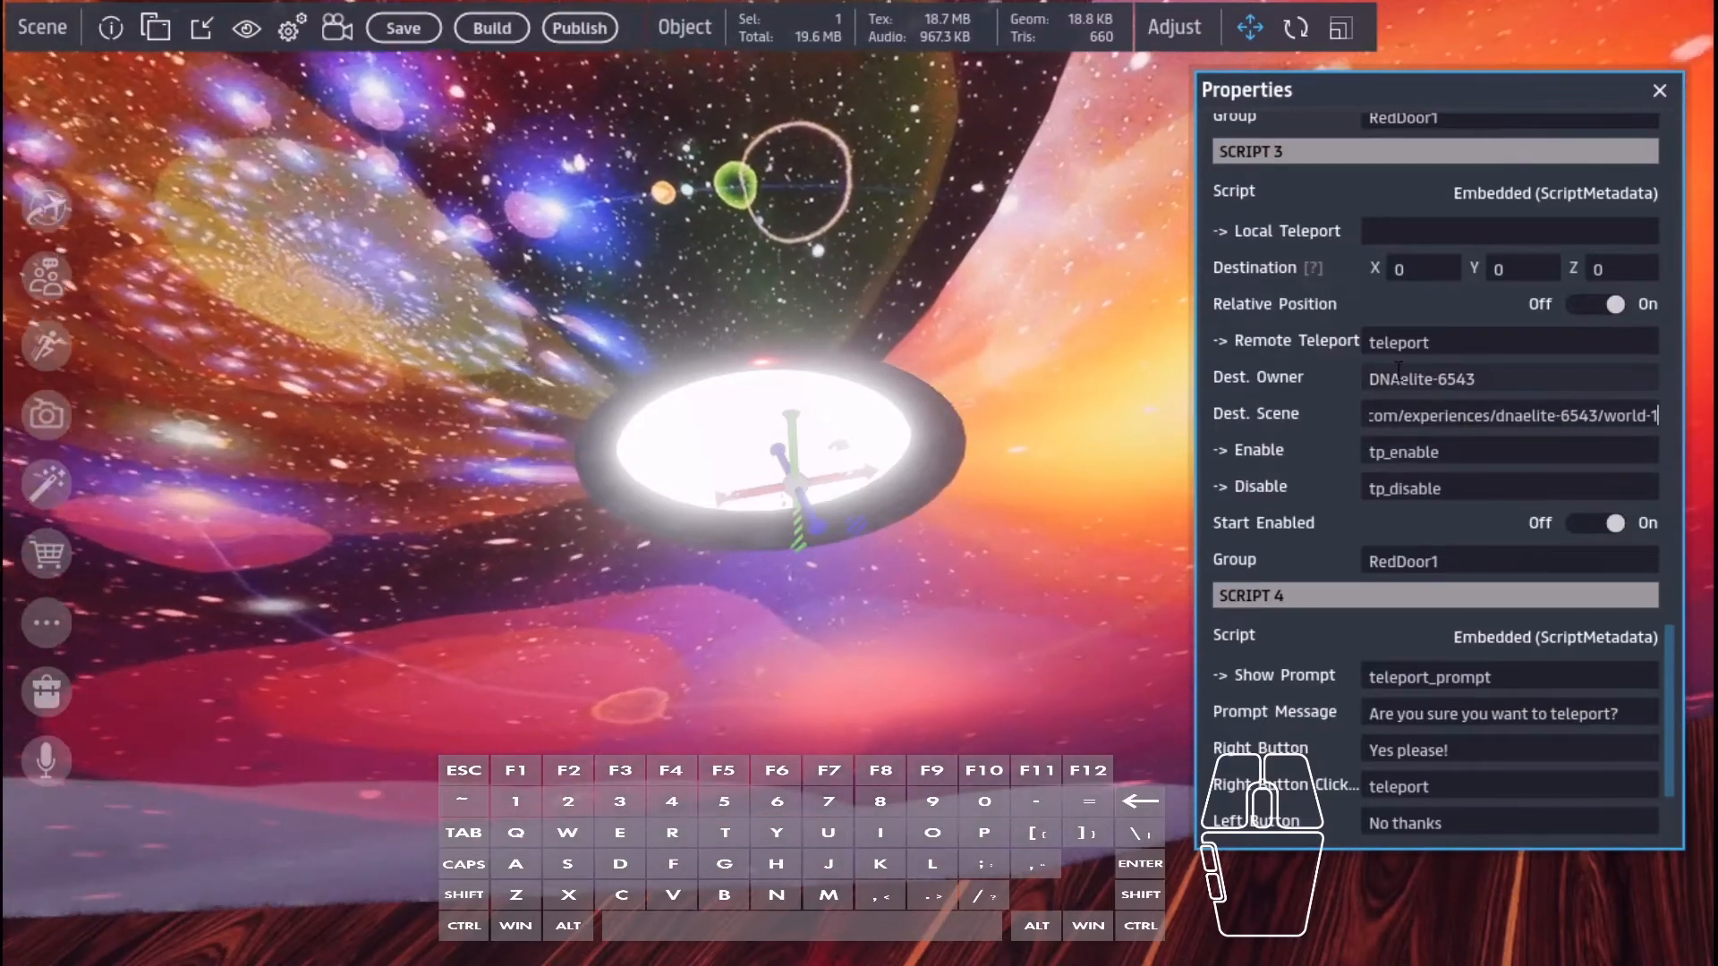
{"action": "left_click", "coordinate": [1400, 371]}
{"action": "left_click", "coordinate": [1408, 370]}
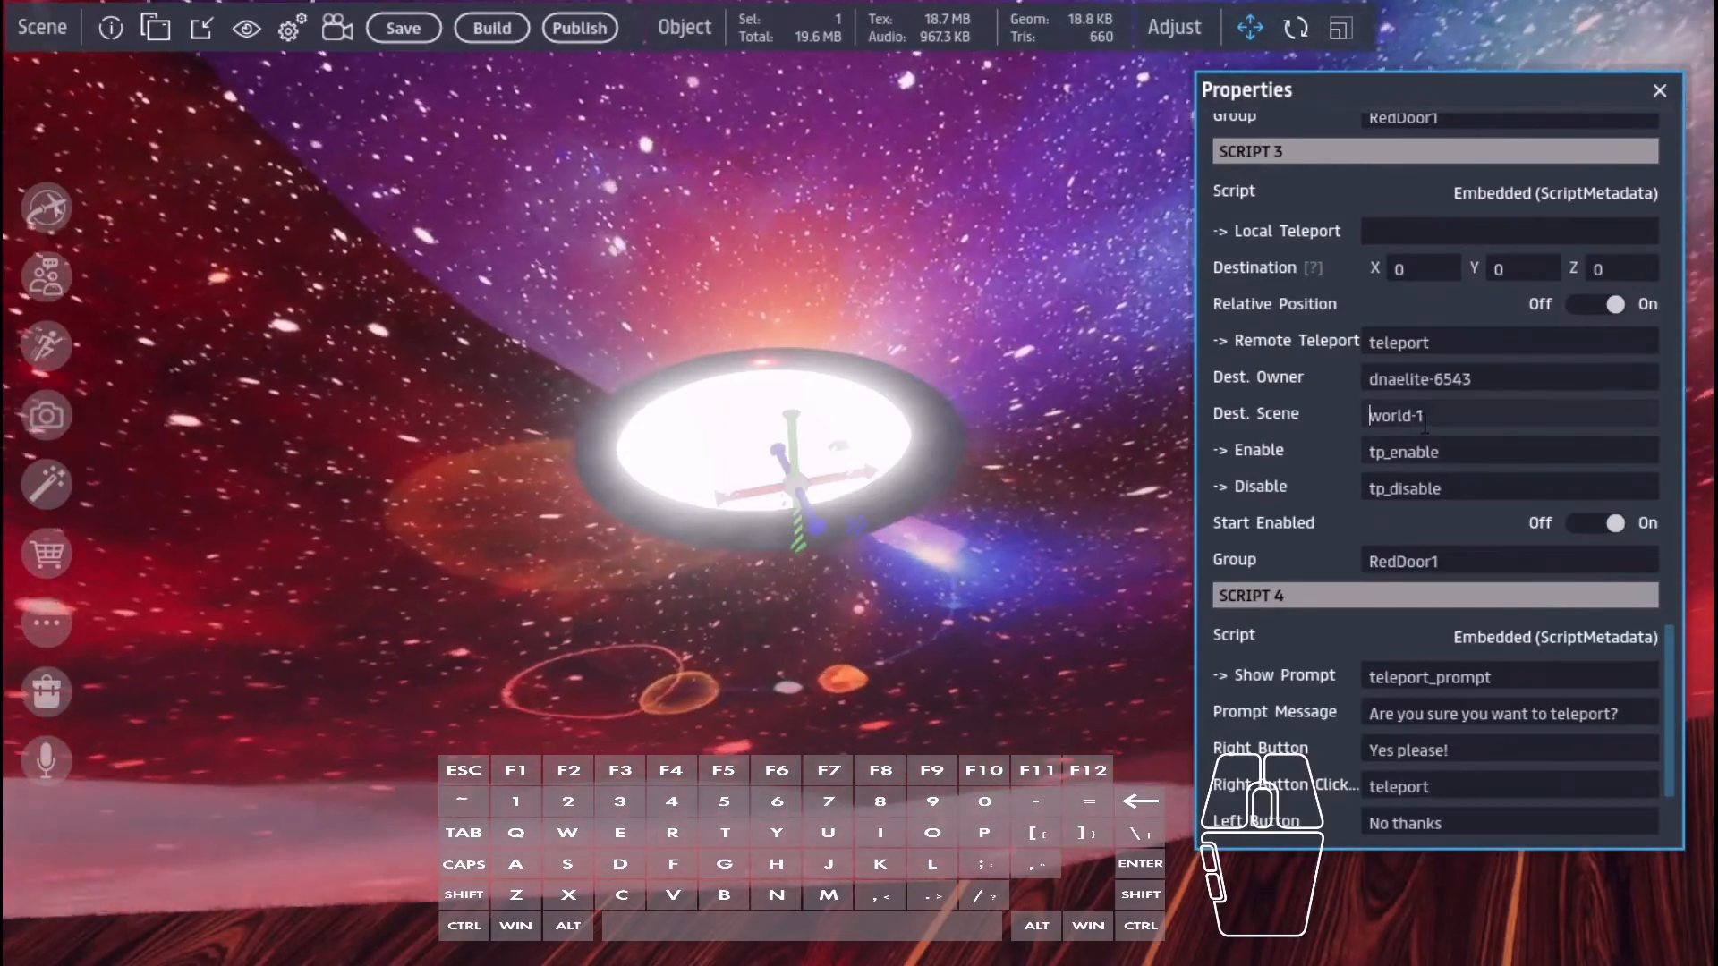
- Build the scene with the configured teleporter and visit the built world
{"action": "scroll", "coordinate": [1560, 535], "scroll_direction": "down", "scroll_amount": 2}
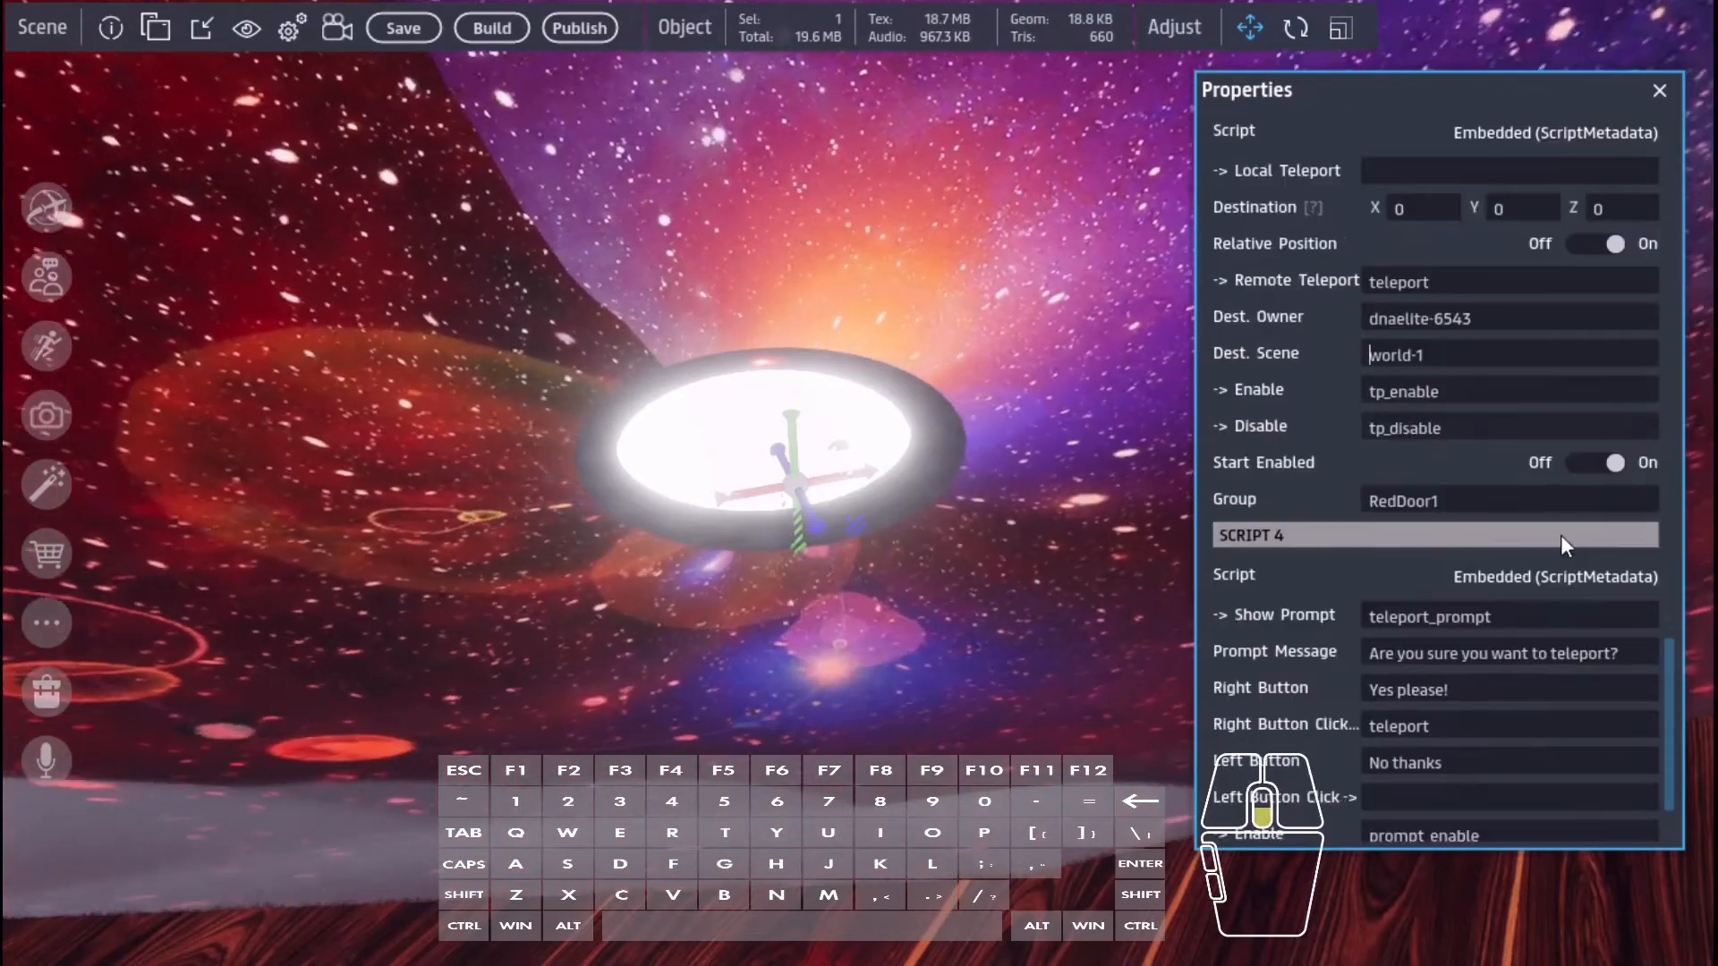
{"action": "scroll", "coordinate": [1526, 704], "scroll_direction": "up", "scroll_amount": 5}
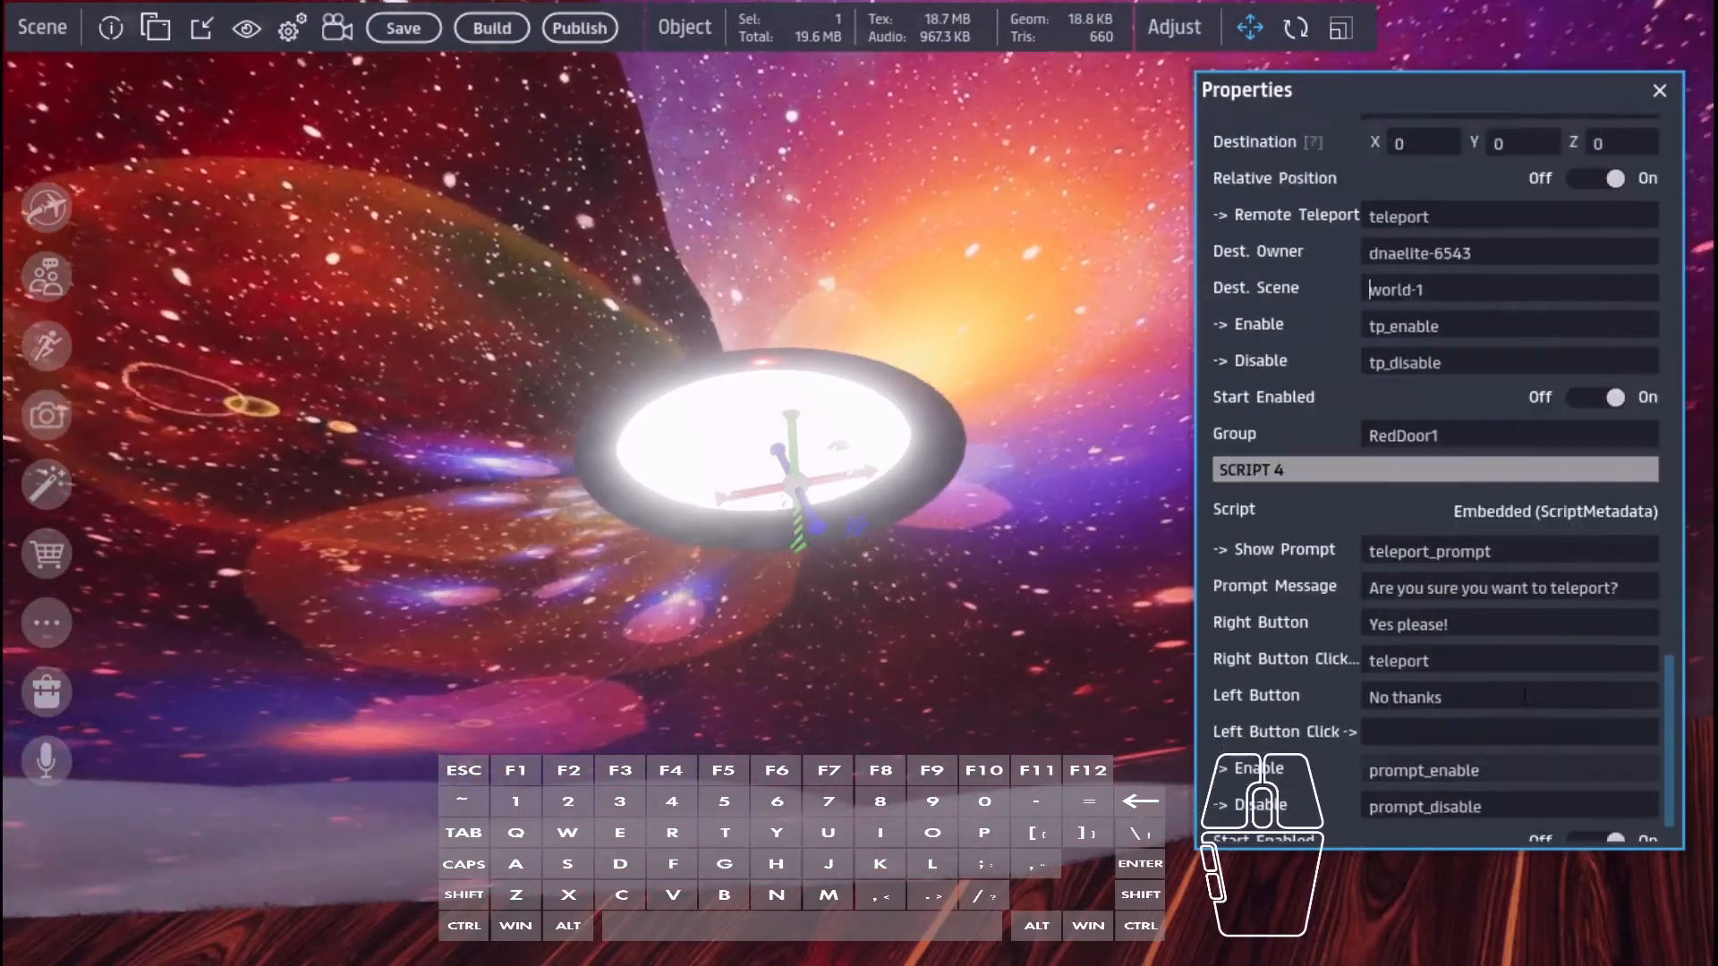
{"action": "scroll", "coordinate": [1521, 650], "scroll_direction": "up", "scroll_amount": 10}
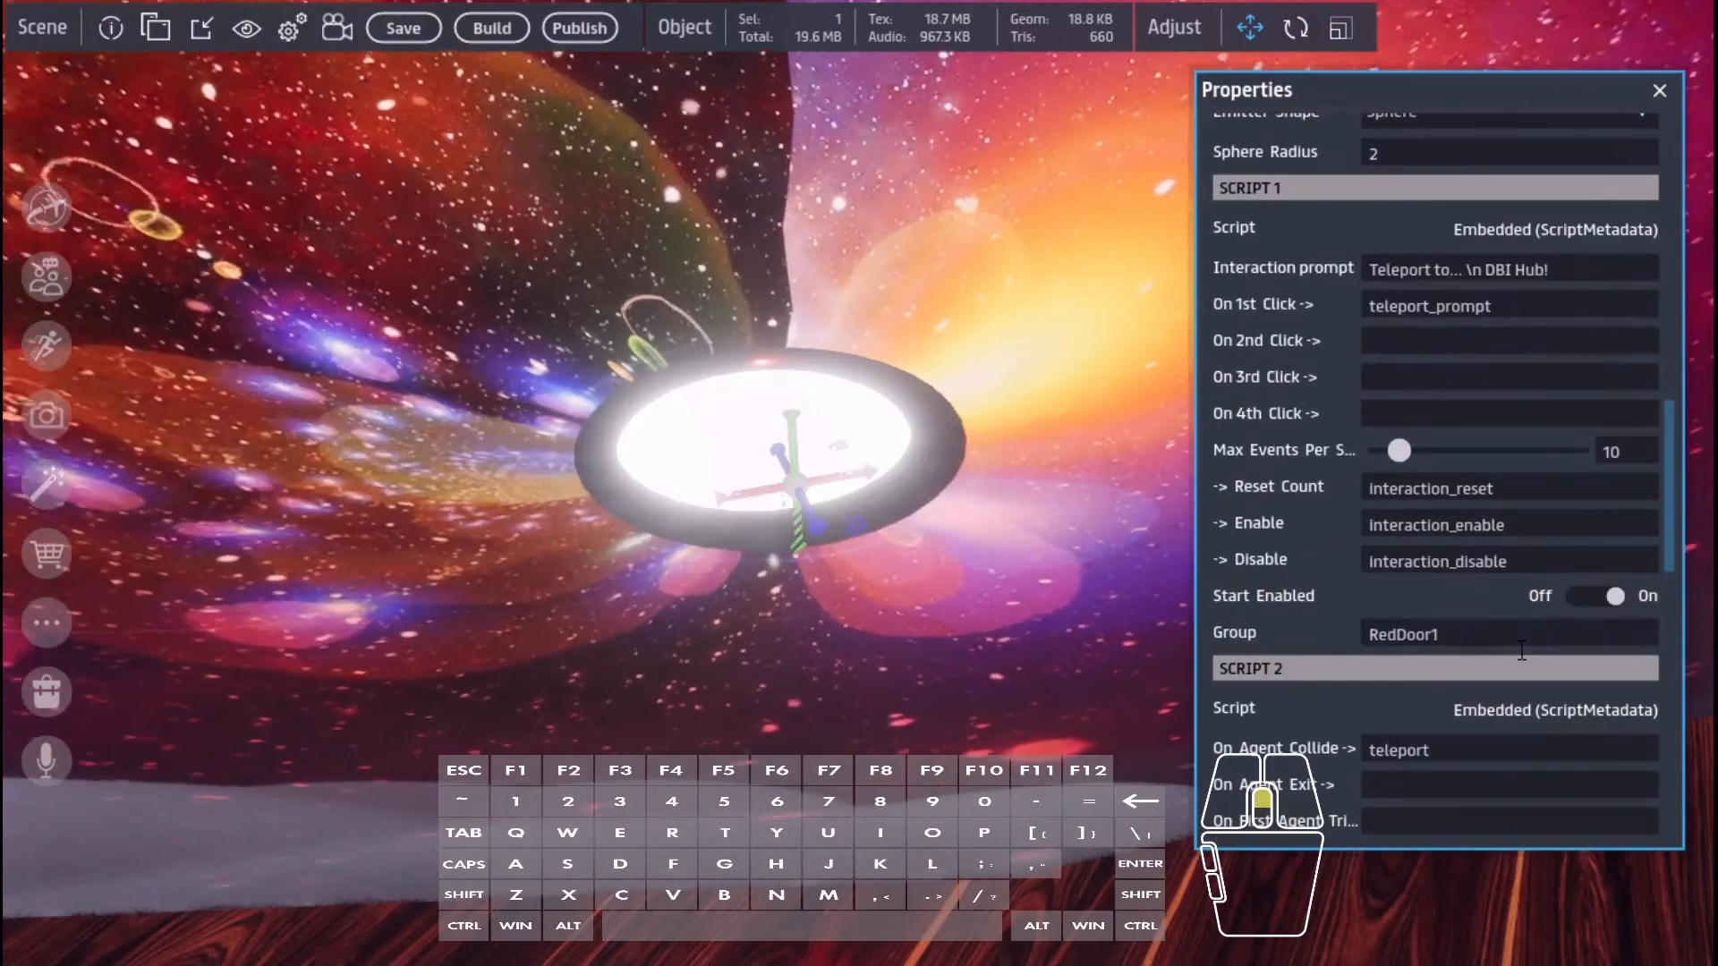
{"action": "scroll", "coordinate": [1517, 648], "scroll_direction": "up", "scroll_amount": 10}
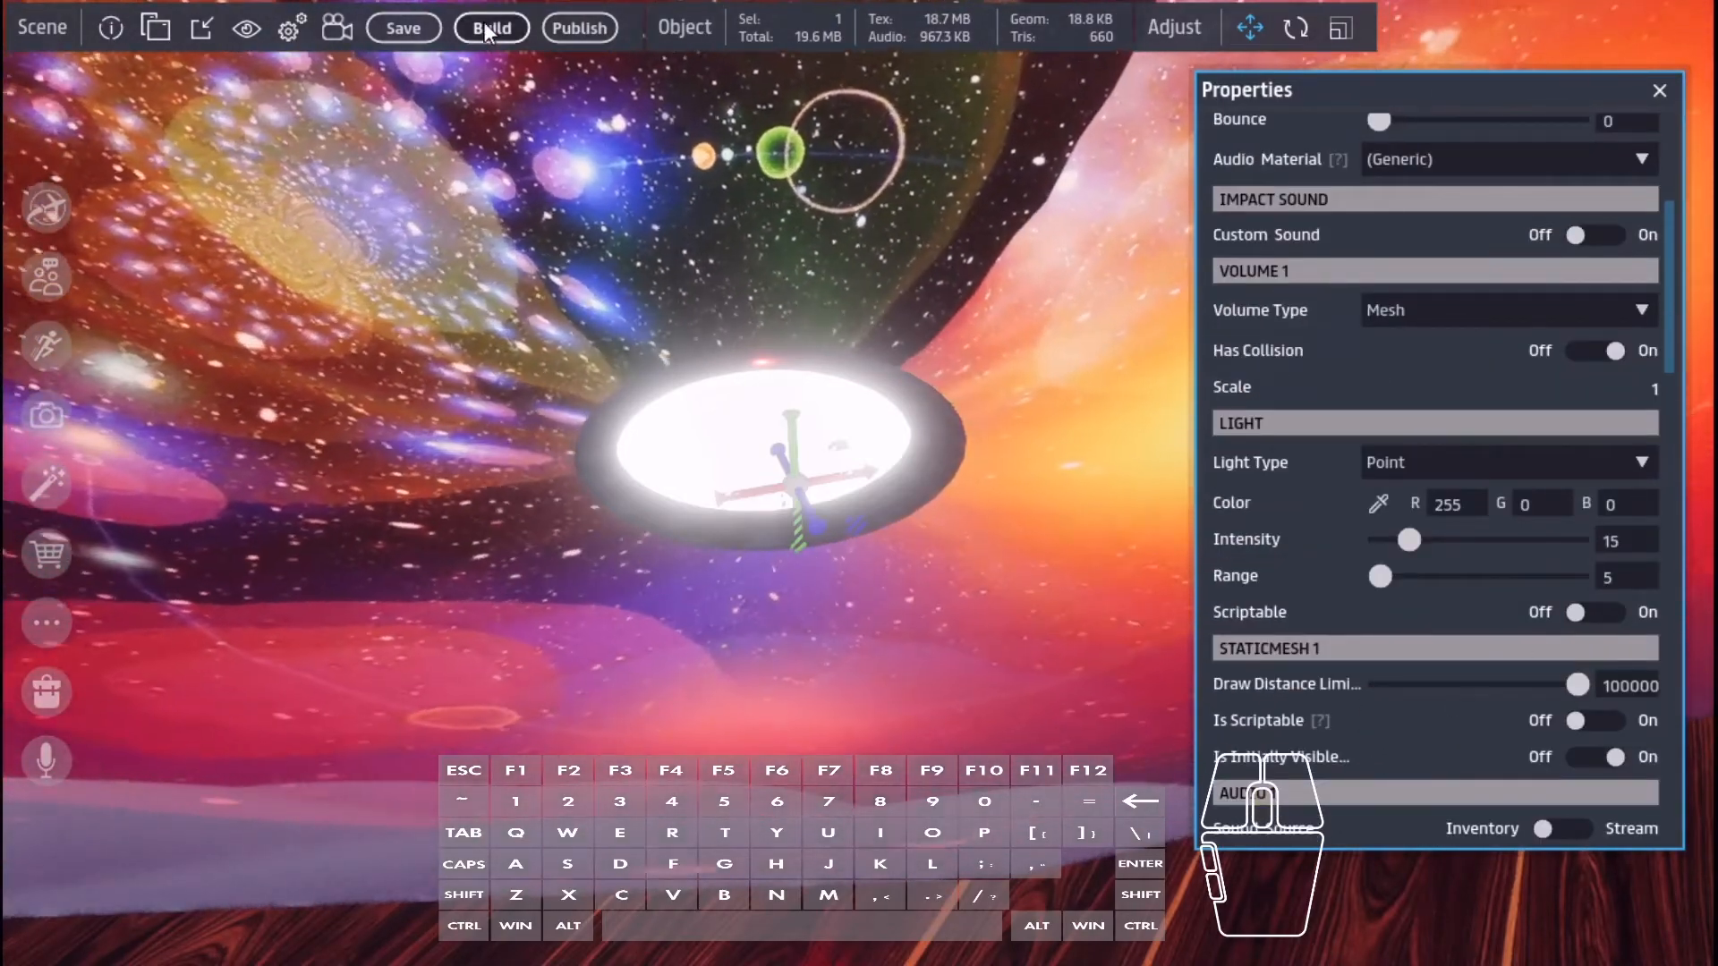
{"action": "left_click", "coordinate": [492, 28]}
{"action": "left_click", "coordinate": [925, 537]}
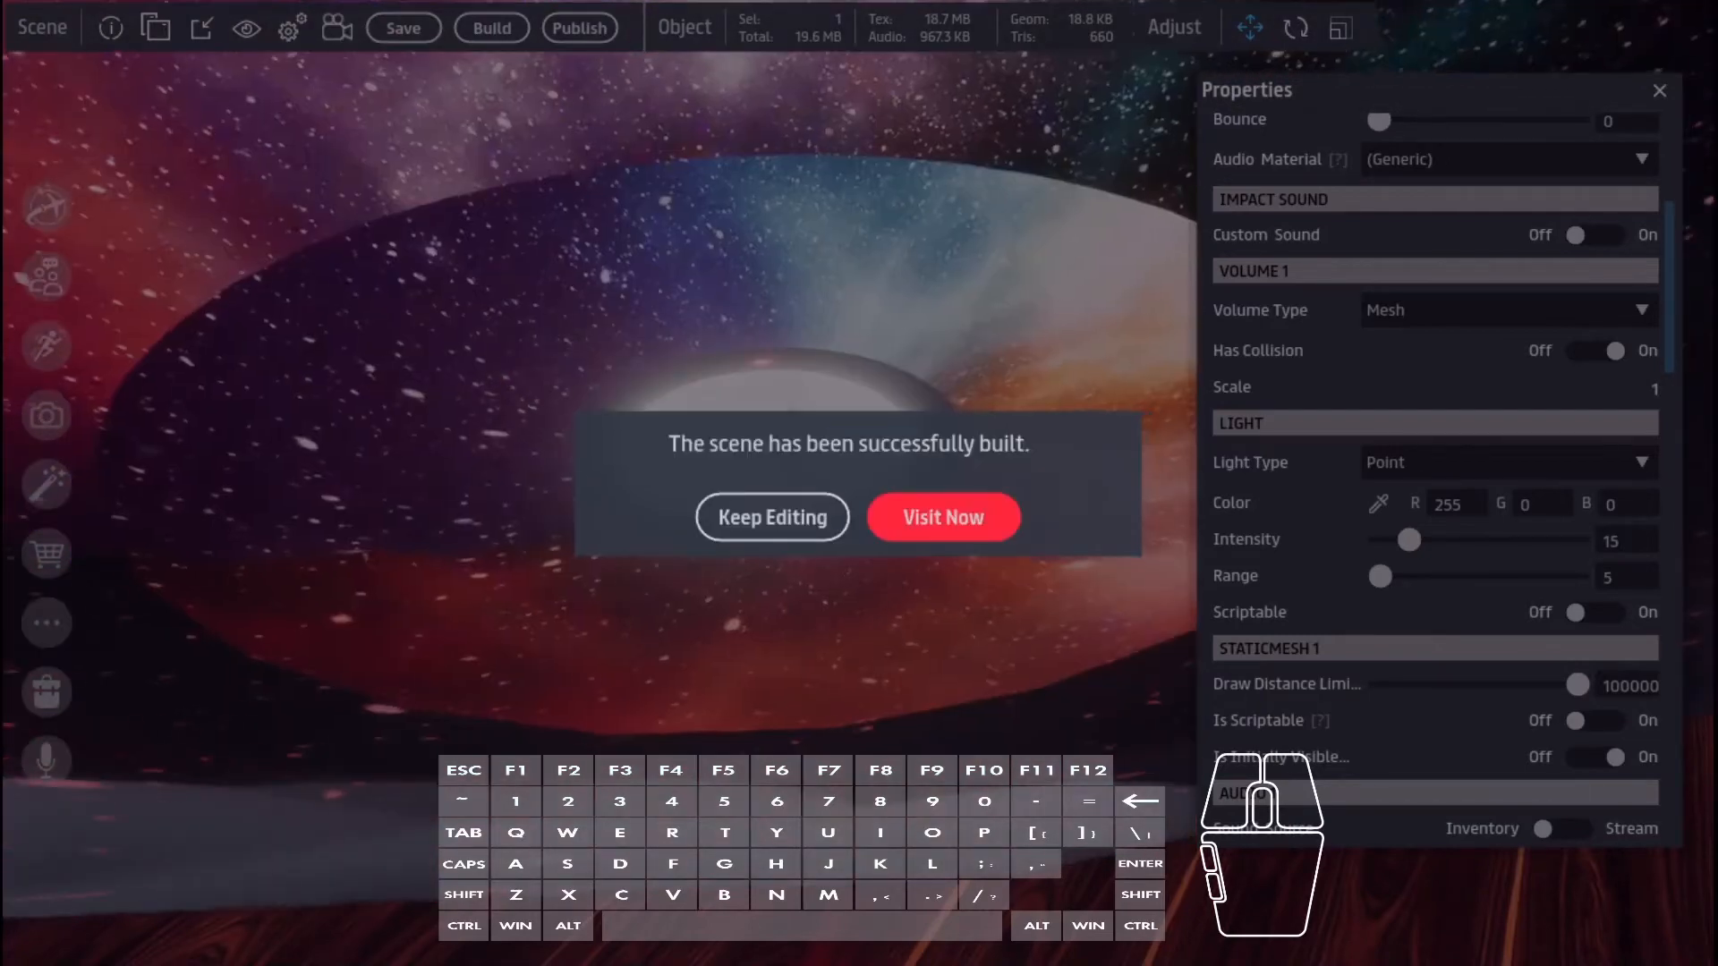
{"action": "left_click", "coordinate": [961, 533]}
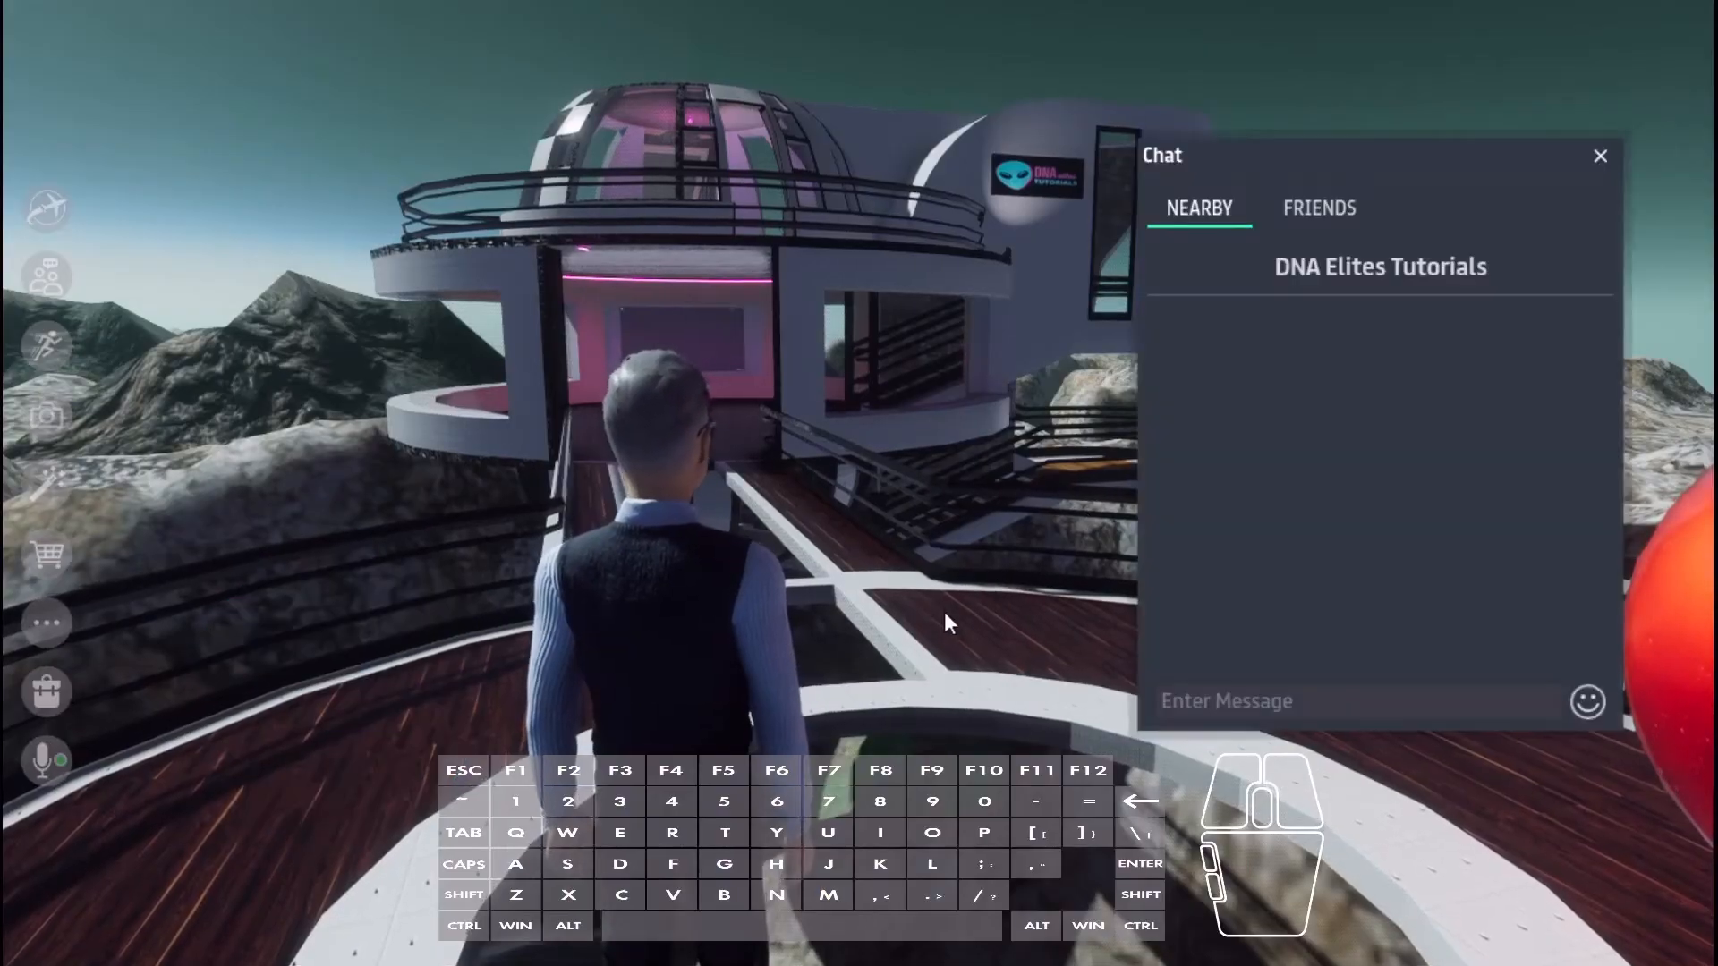
- Close the chat window, turn the view towards the galaxy sphere and walk the avatar forward
{"action": "right_click_drag", "start_coordinate": [943, 612], "coordinate": [1618, 557]}
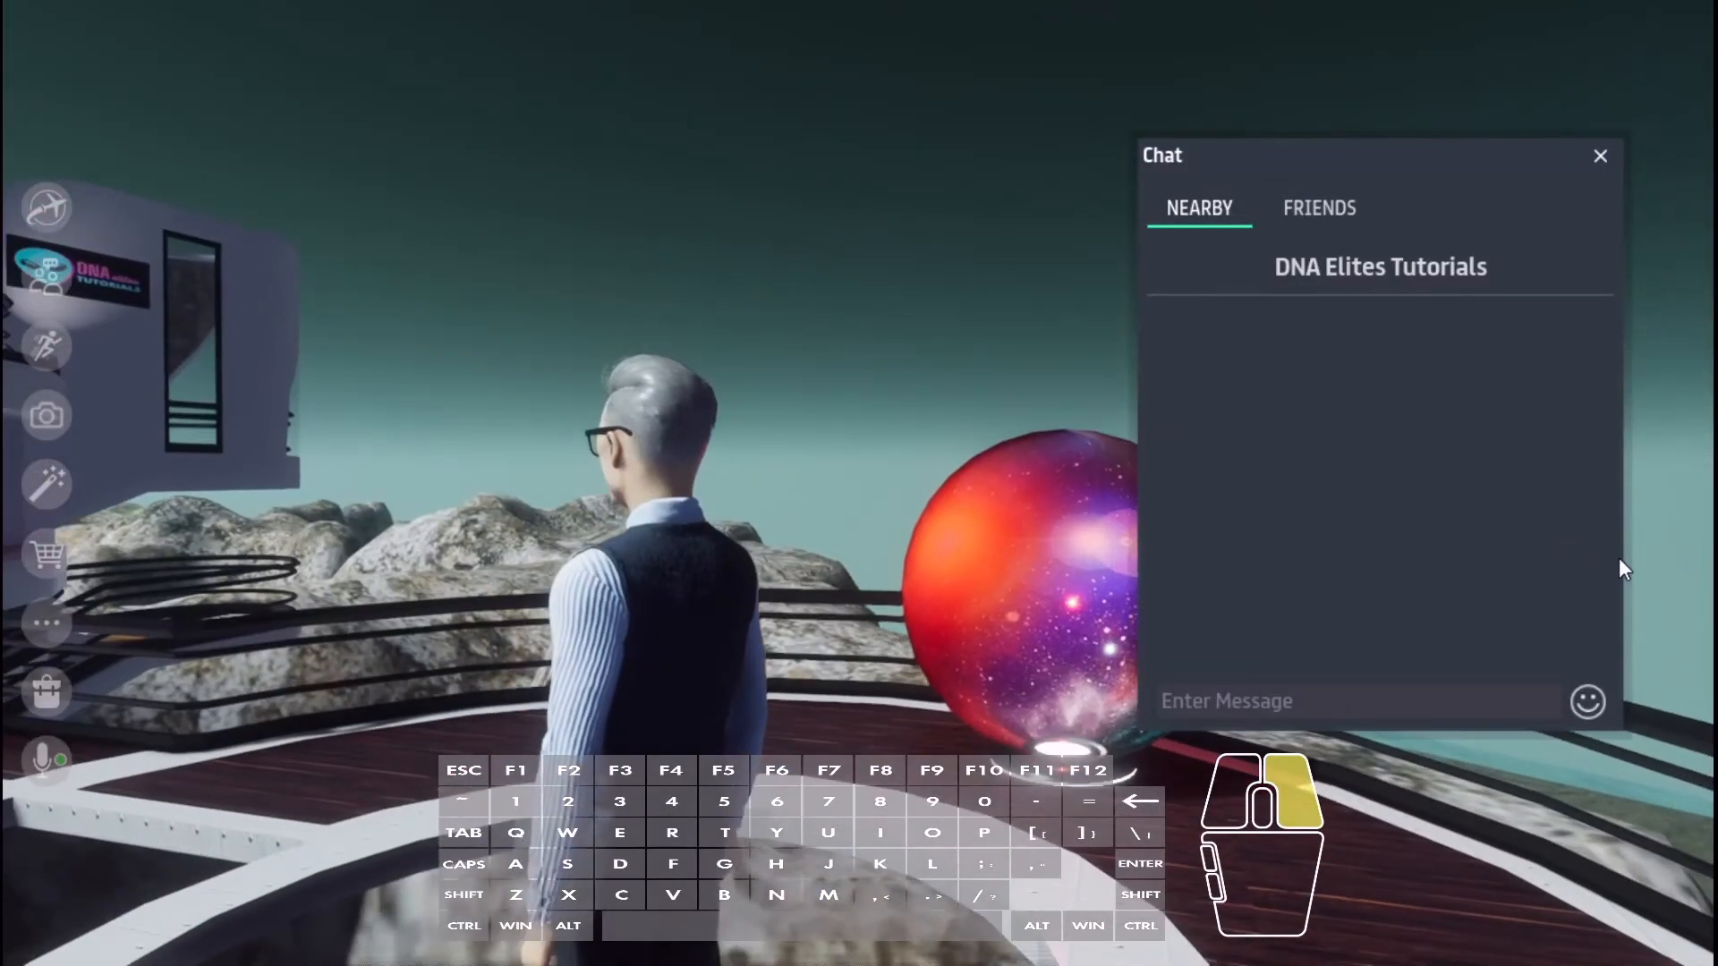
{"action": "left_click", "coordinate": [1600, 157]}
{"action": "right_click_drag", "start_coordinate": [1441, 635], "coordinate": [787, 960]}
{"action": "key", "text": "w"}
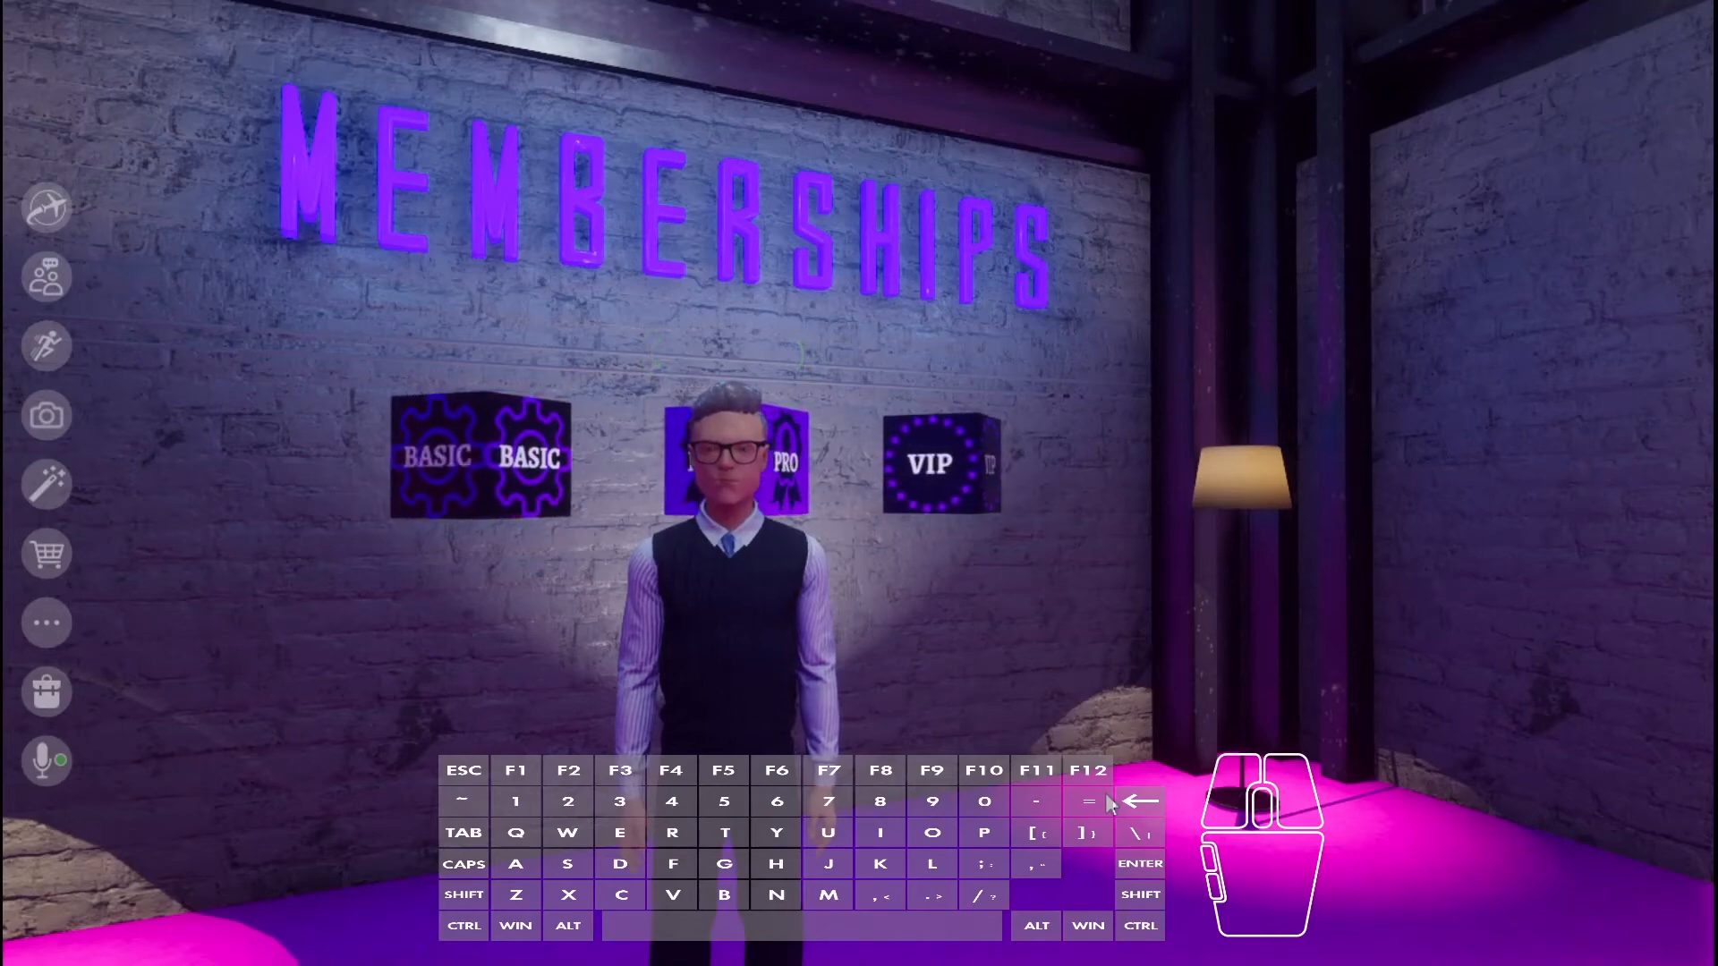
{"action": "scroll", "coordinate": [1082, 787], "scroll_direction": "up", "scroll_amount": 5}
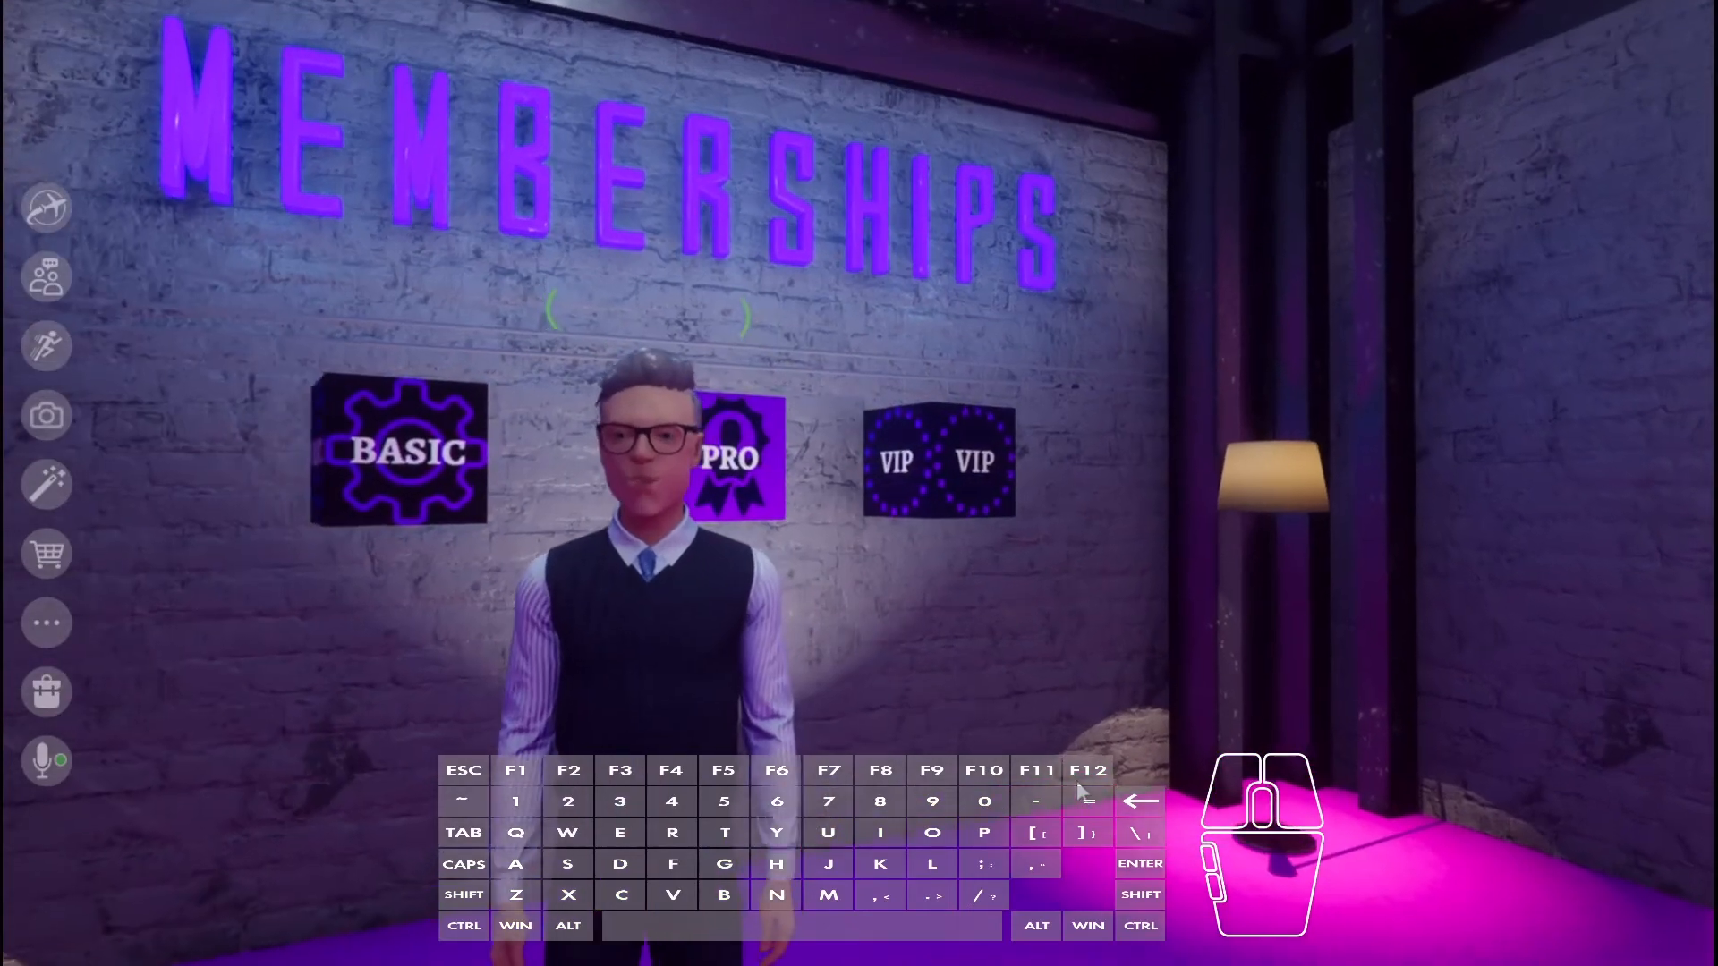
{"action": "right_click_drag", "start_coordinate": [1081, 787], "coordinate": [1181, 692]}
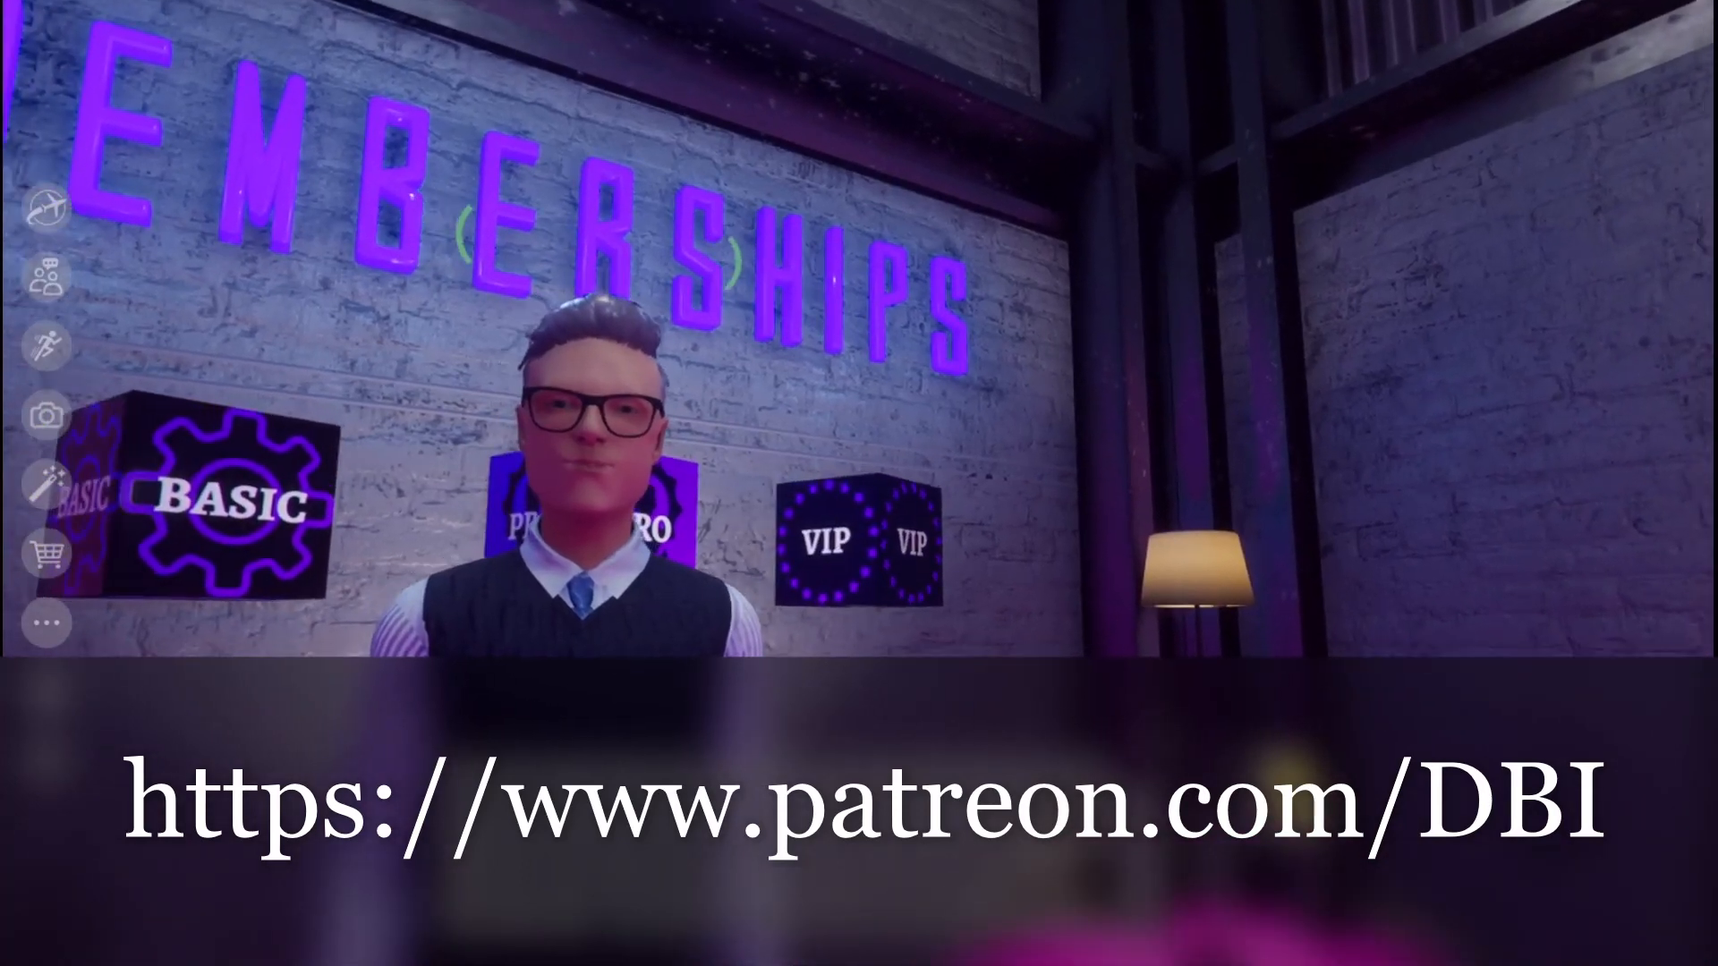